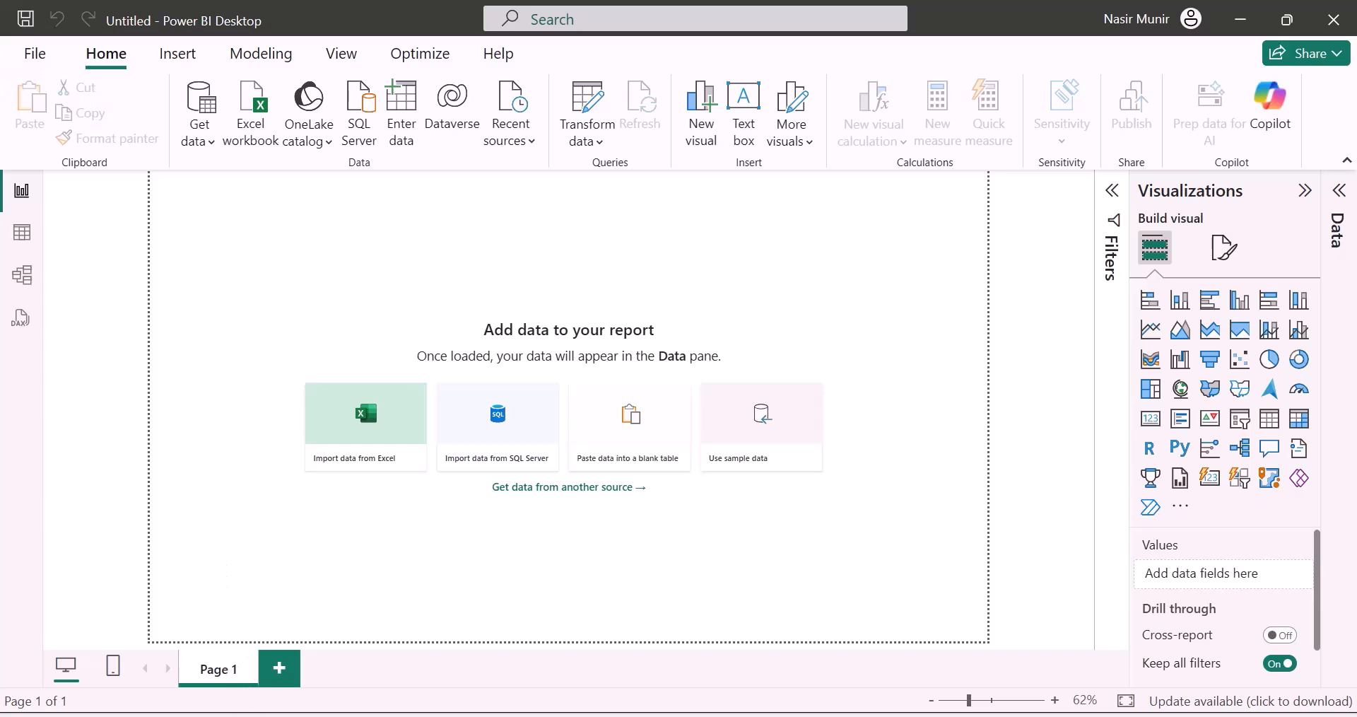
# - Import the Data sheet from Start-Power-Bi-Essentials-Dataset.xlsx and open it for transformation in Power Query Editor
pyautogui.click(214, 144)
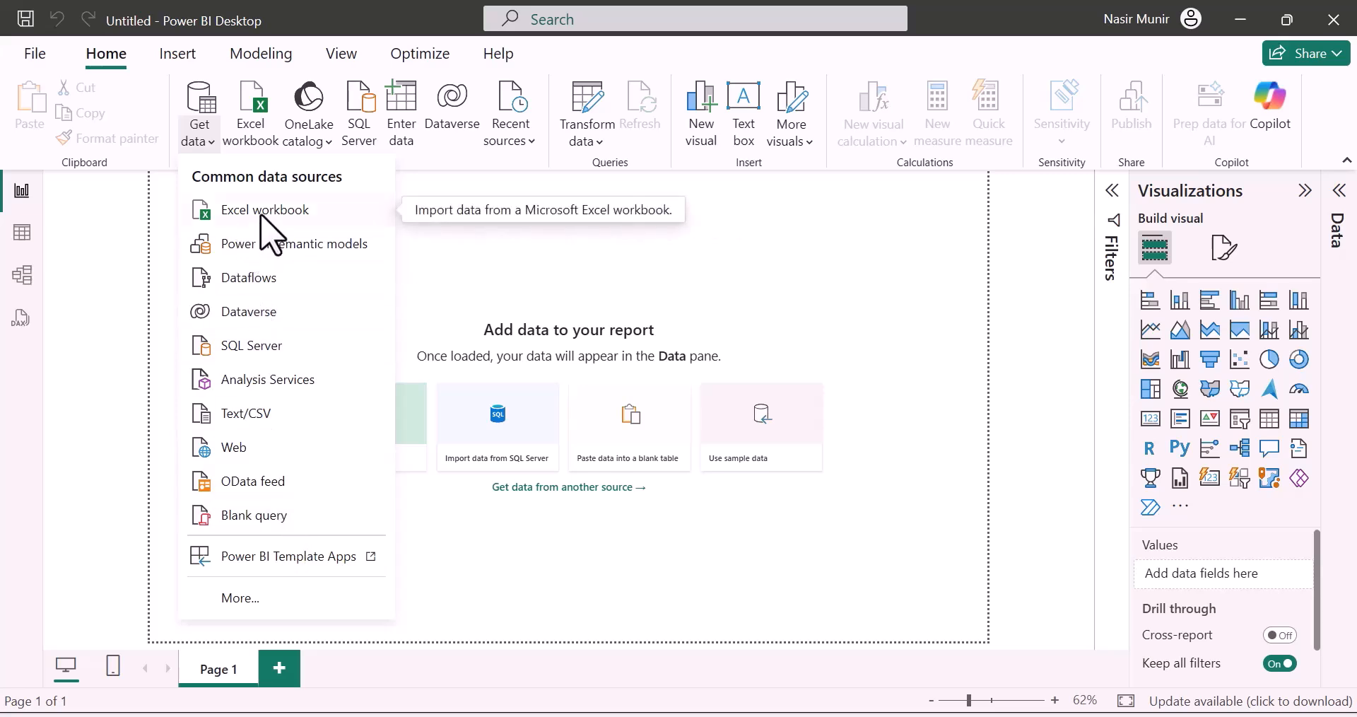
pyautogui.click(268, 212)
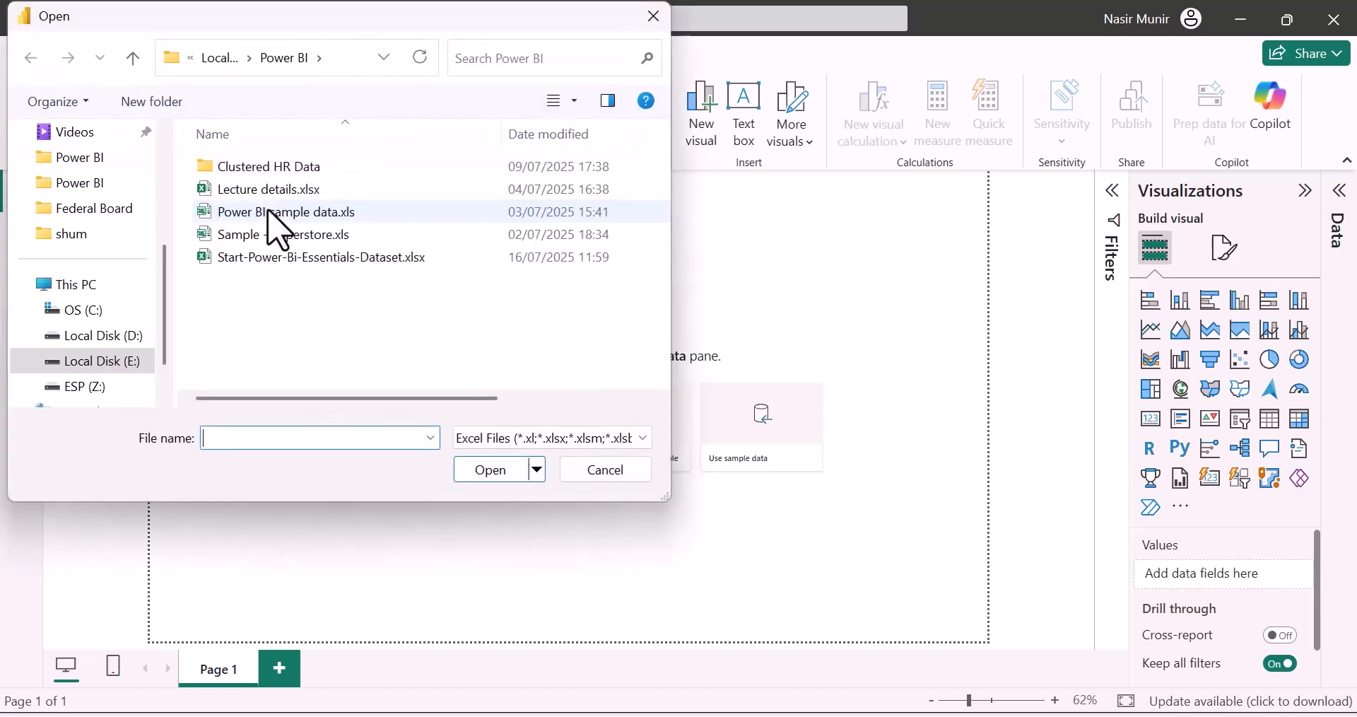
pyautogui.doubleClick(275, 256)
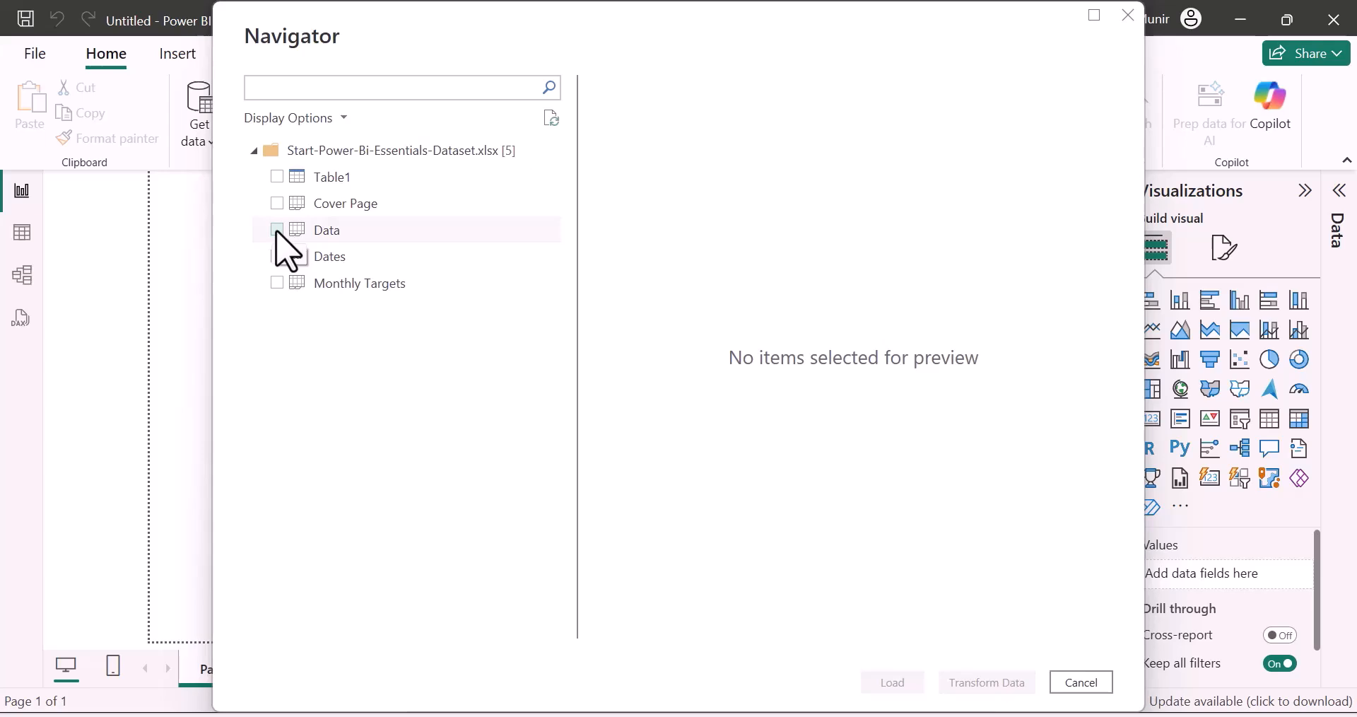
pyautogui.click(276, 229)
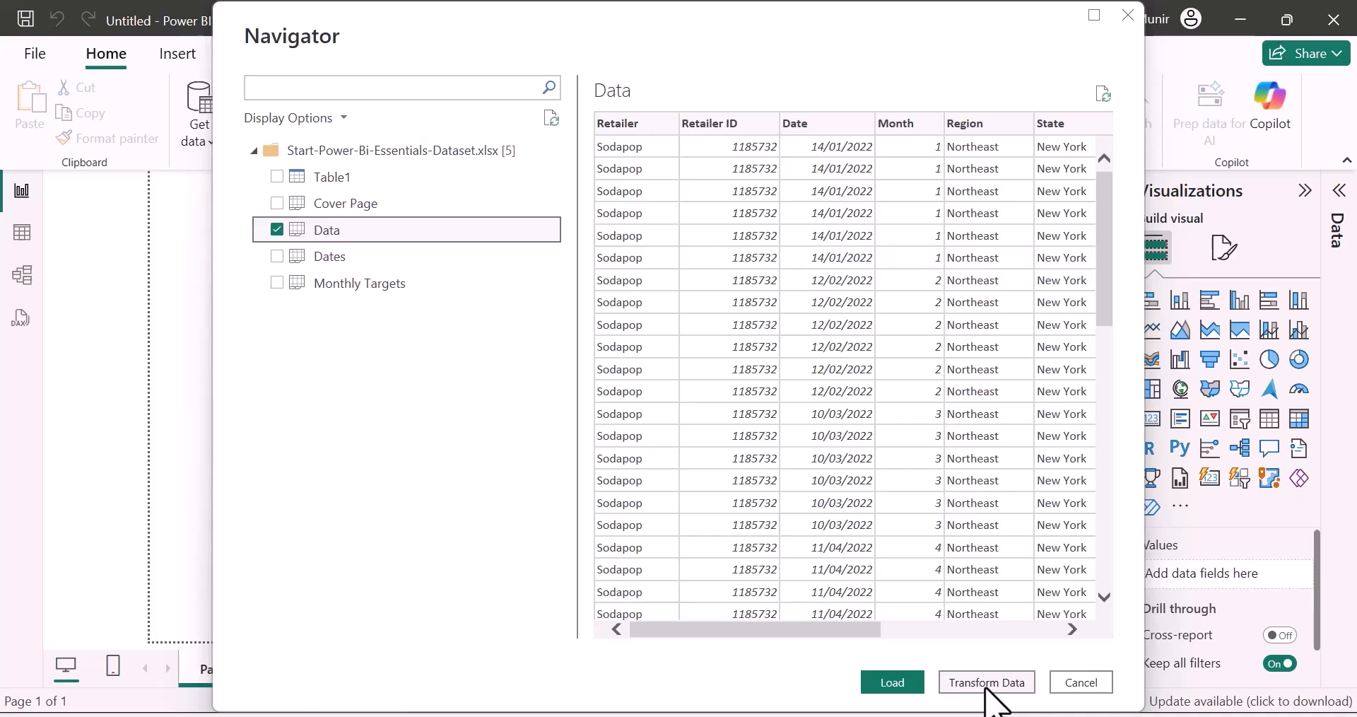
pyautogui.click(986, 682)
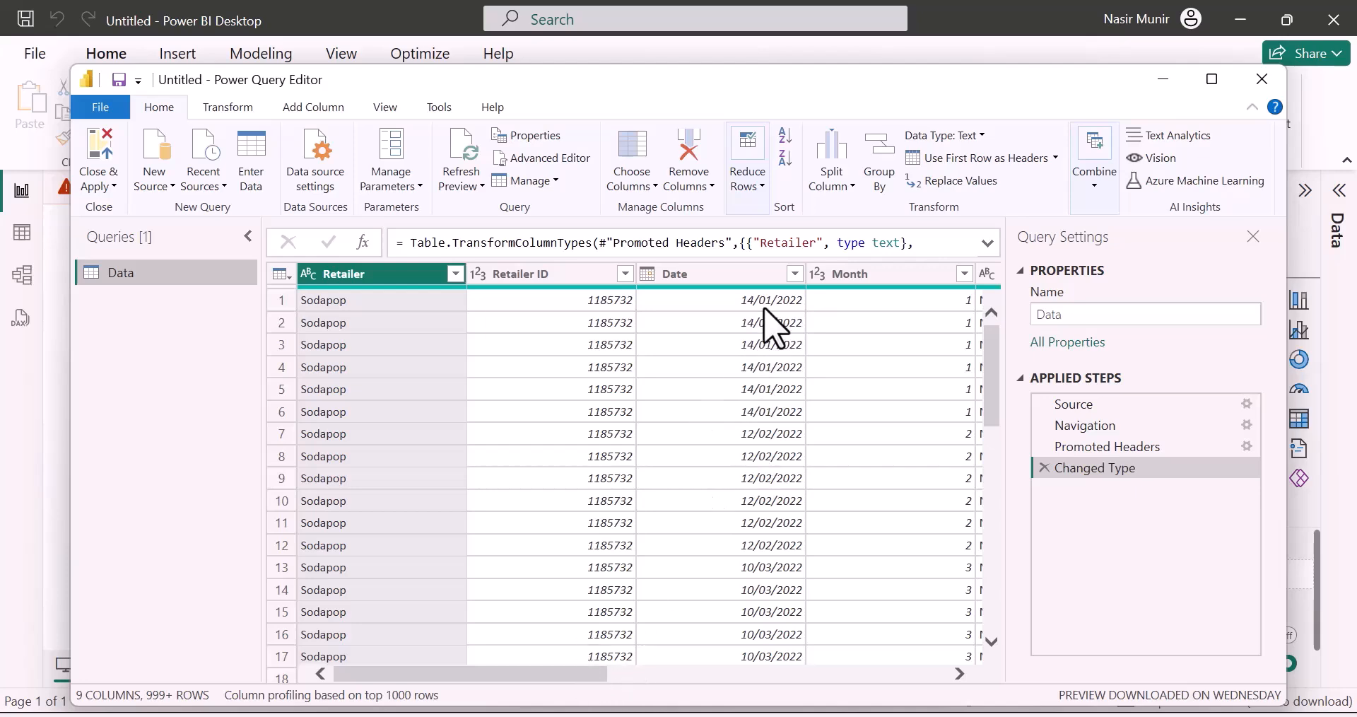
# - Add a column with the name of the month derived from the Date column
pyautogui.moveTo(587, 675); pyautogui.dragTo(904, 678)
pyautogui.click(749, 272)
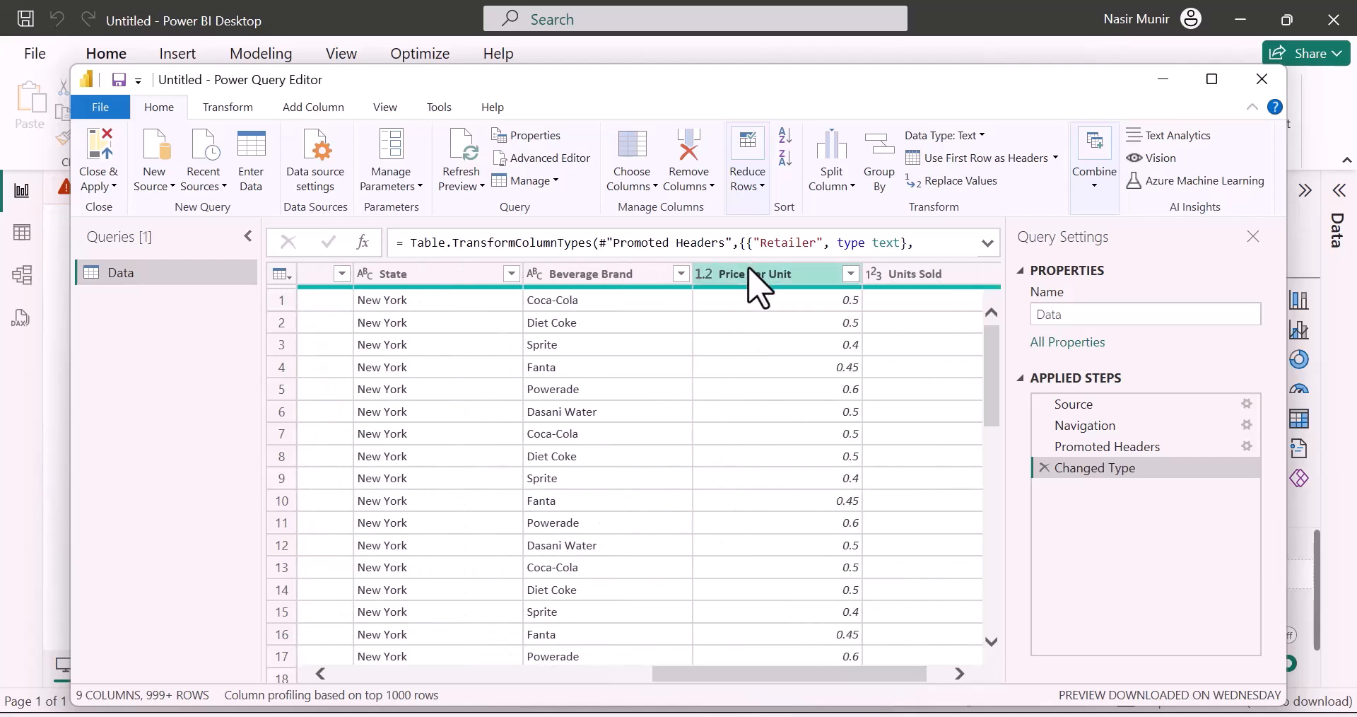
pyautogui.moveTo(750, 676); pyautogui.dragTo(857, 675)
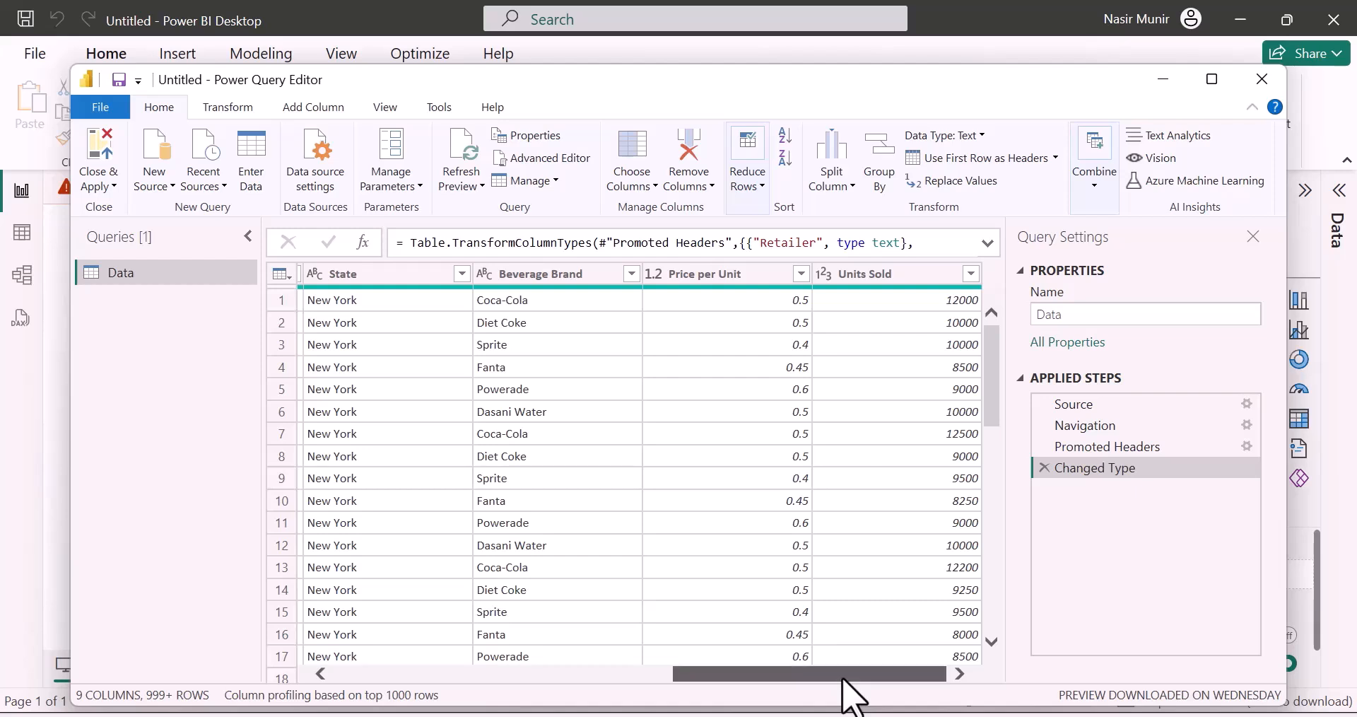
pyautogui.moveTo(843, 680); pyautogui.dragTo(573, 689)
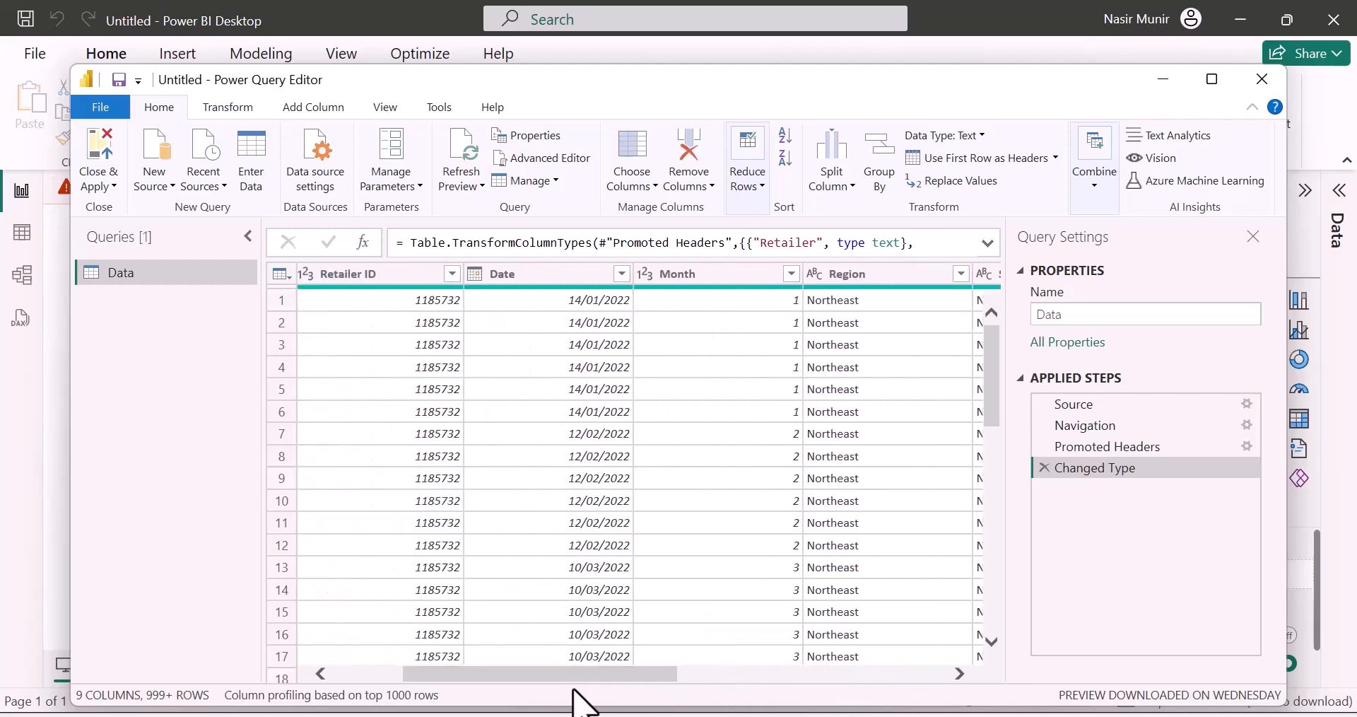
pyautogui.click(537, 276)
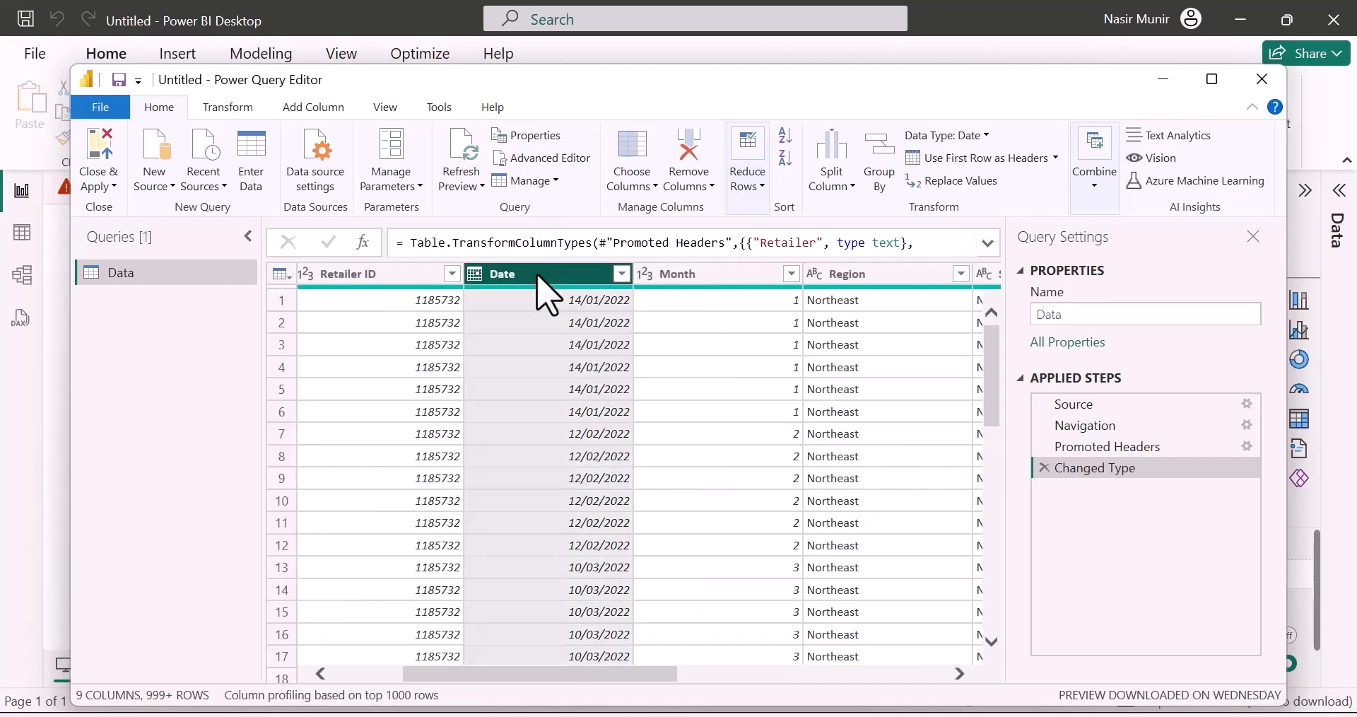
pyautogui.click(312, 107)
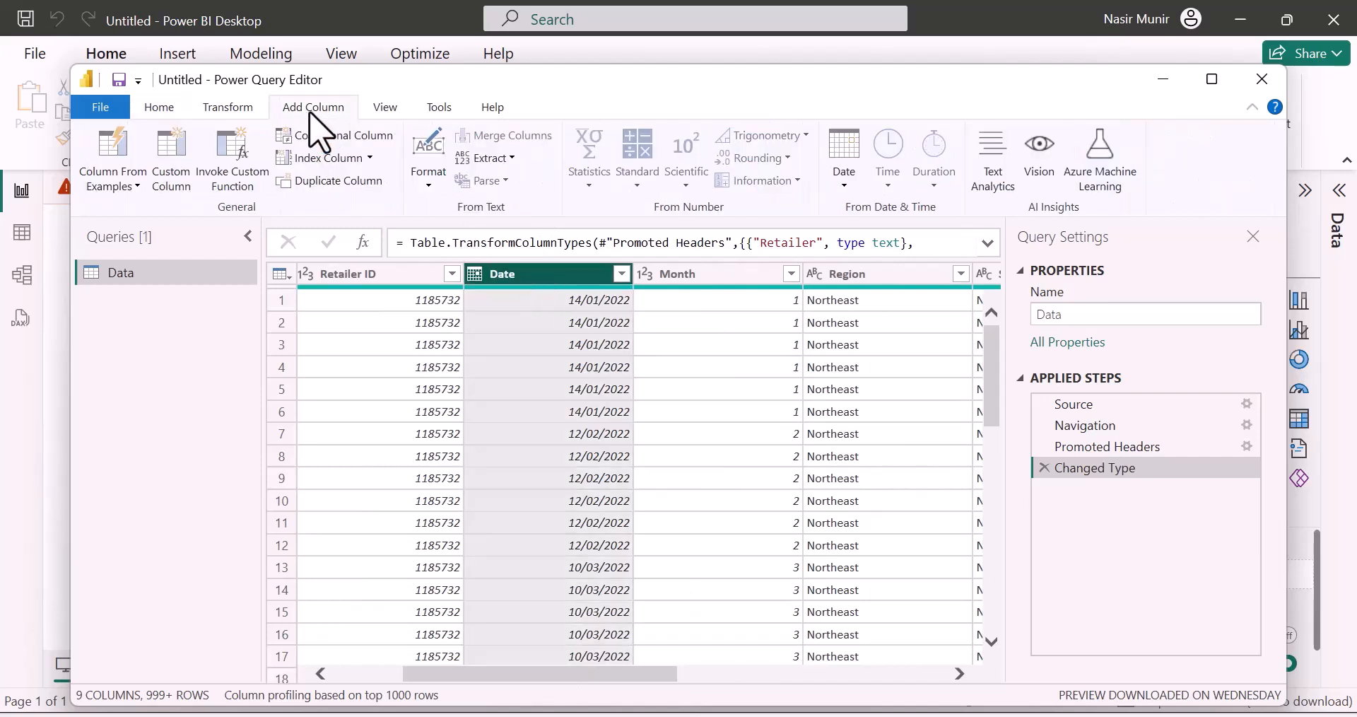
pyautogui.click(843, 187)
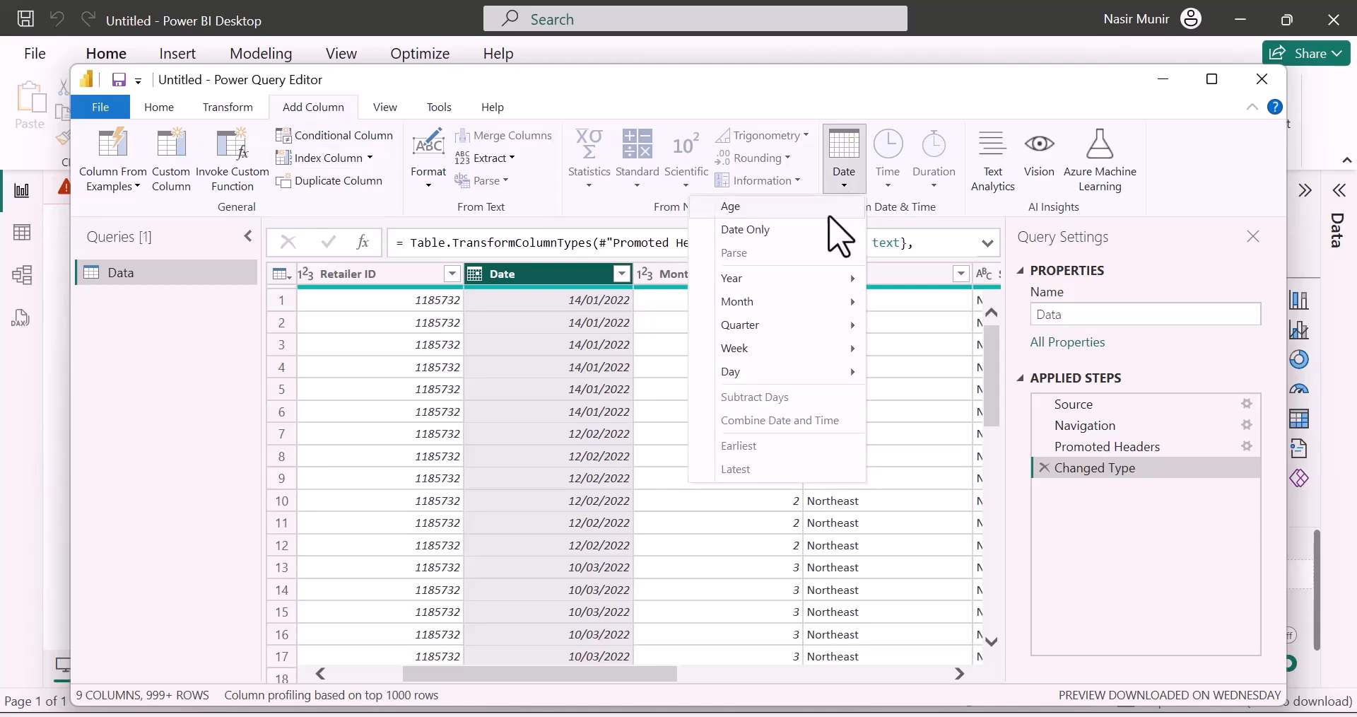
pyautogui.moveTo(803, 317)
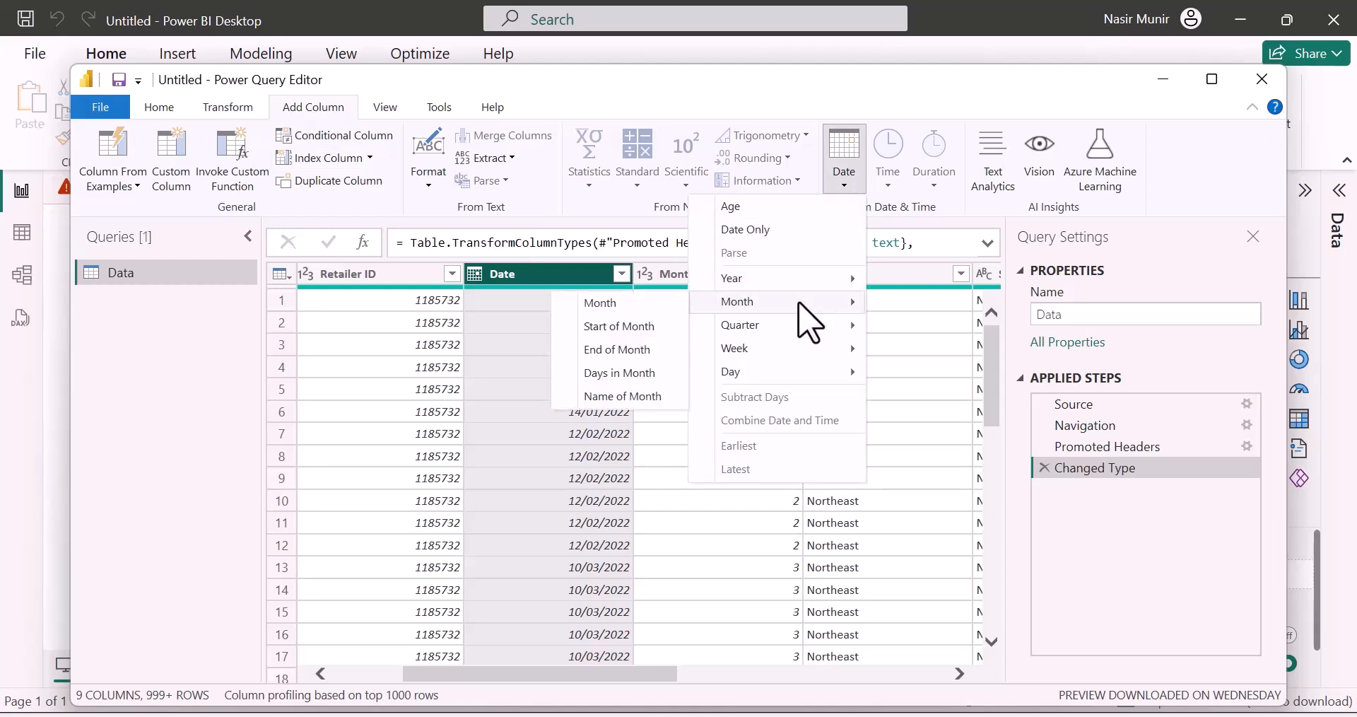
pyautogui.click(619, 396)
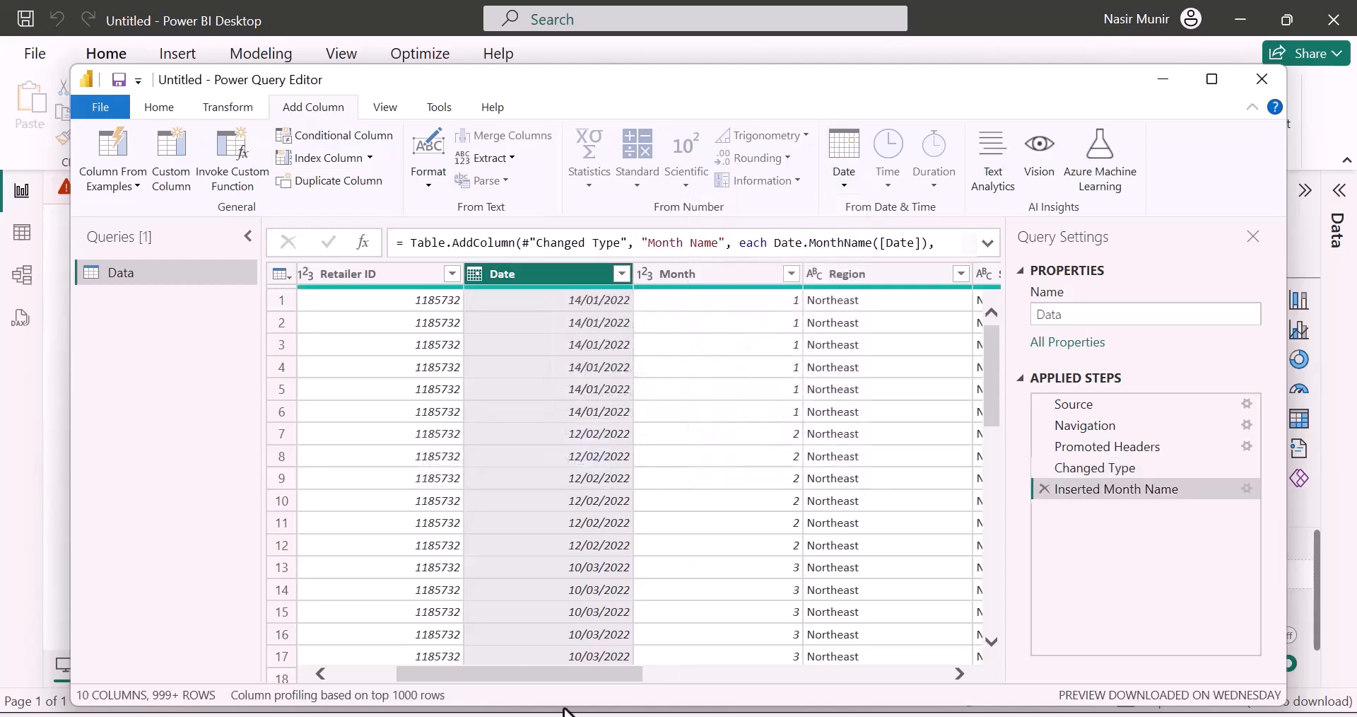
pyautogui.moveTo(585, 679); pyautogui.dragTo(1054, 691)
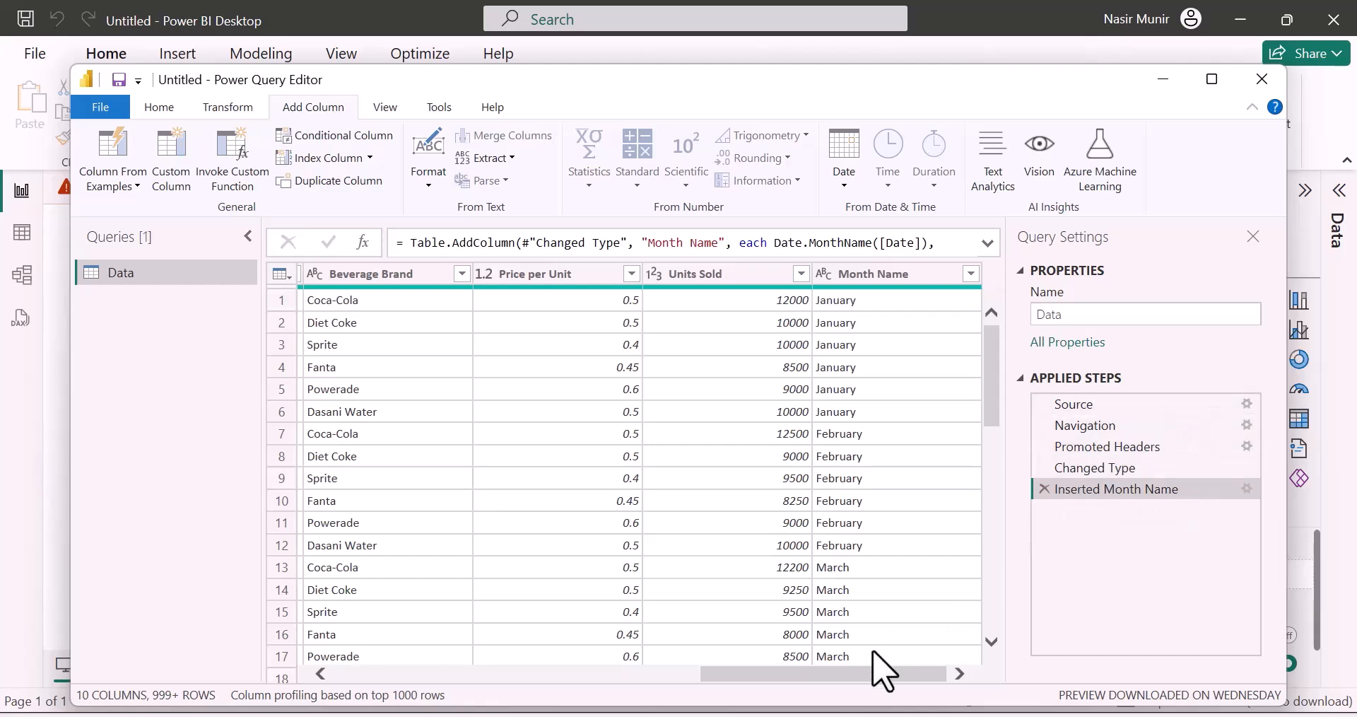
pyautogui.moveTo(861, 673); pyautogui.dragTo(934, 607)
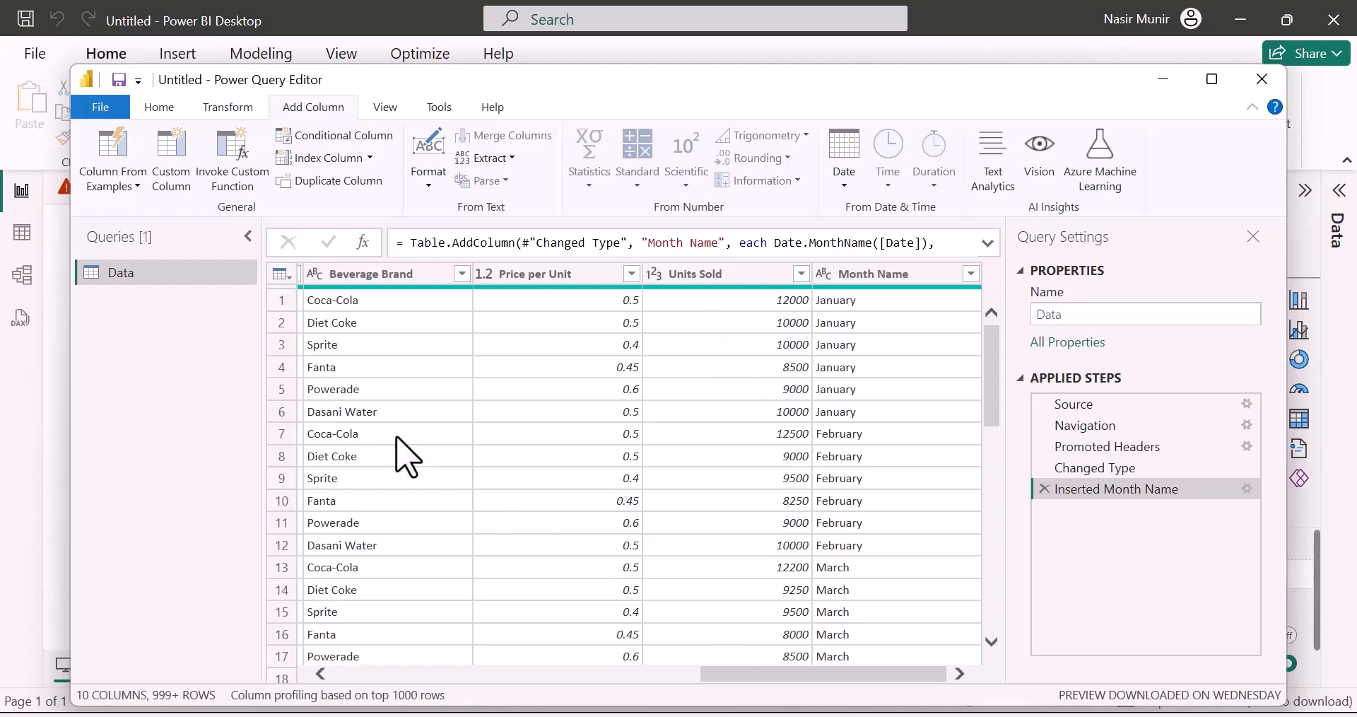
# - Add a custom column named Revenue that multiplies Price per Unit by Units Sold
pyautogui.click(173, 177)
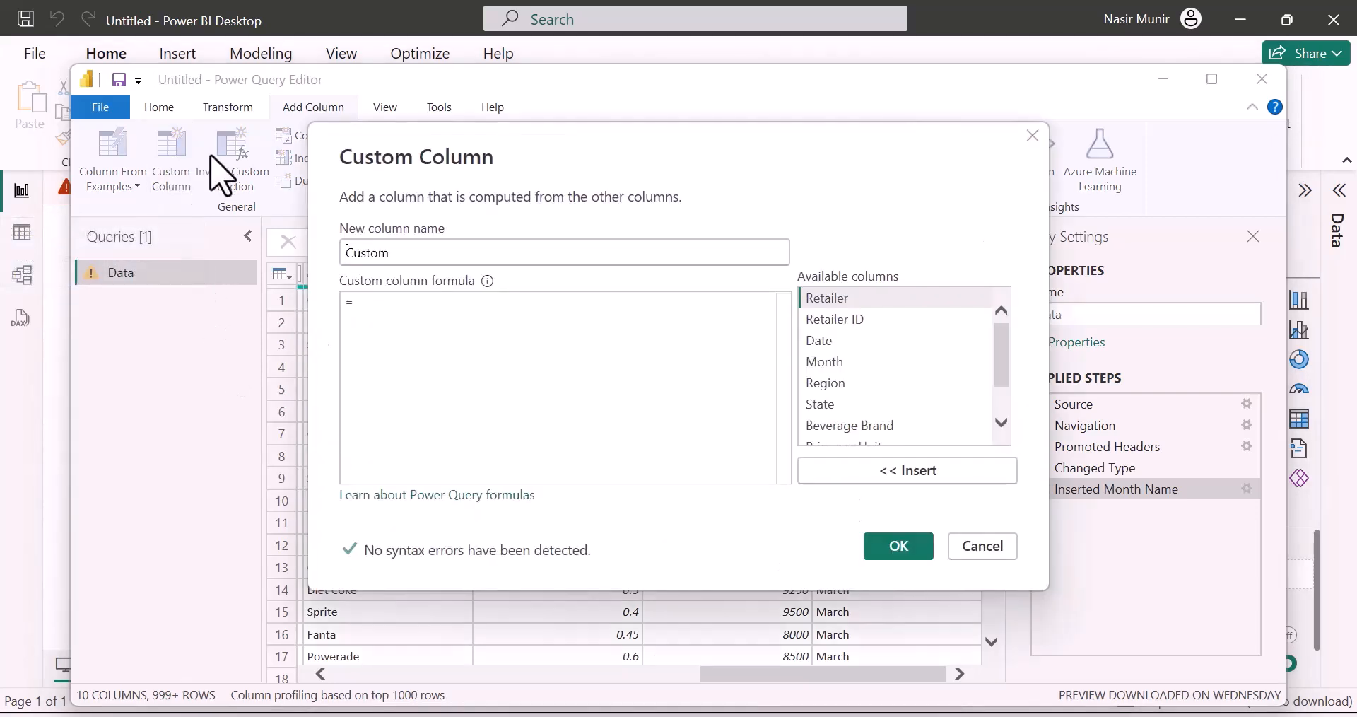
pyautogui.click(434, 260)
pyautogui.doubleClick(434, 260)
pyautogui.press('BackSpace')
pyautogui.write('Revenue')
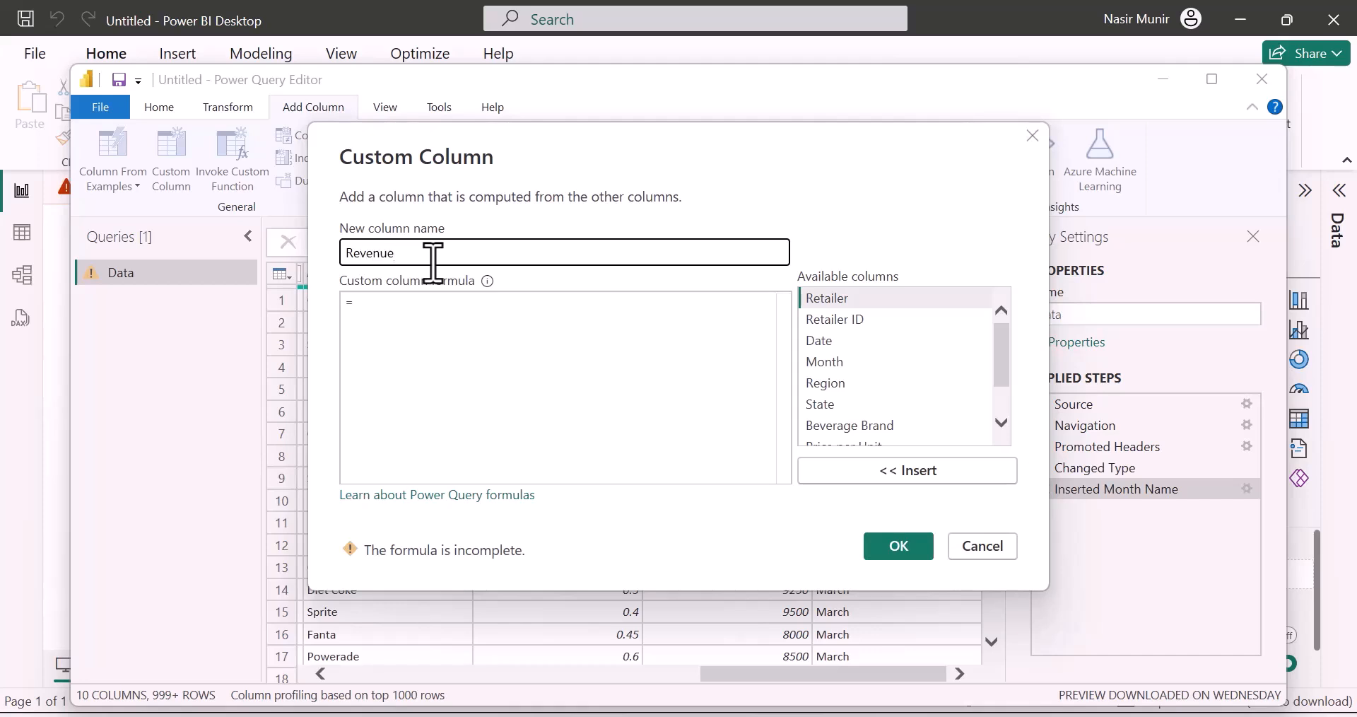
pyautogui.click(417, 306)
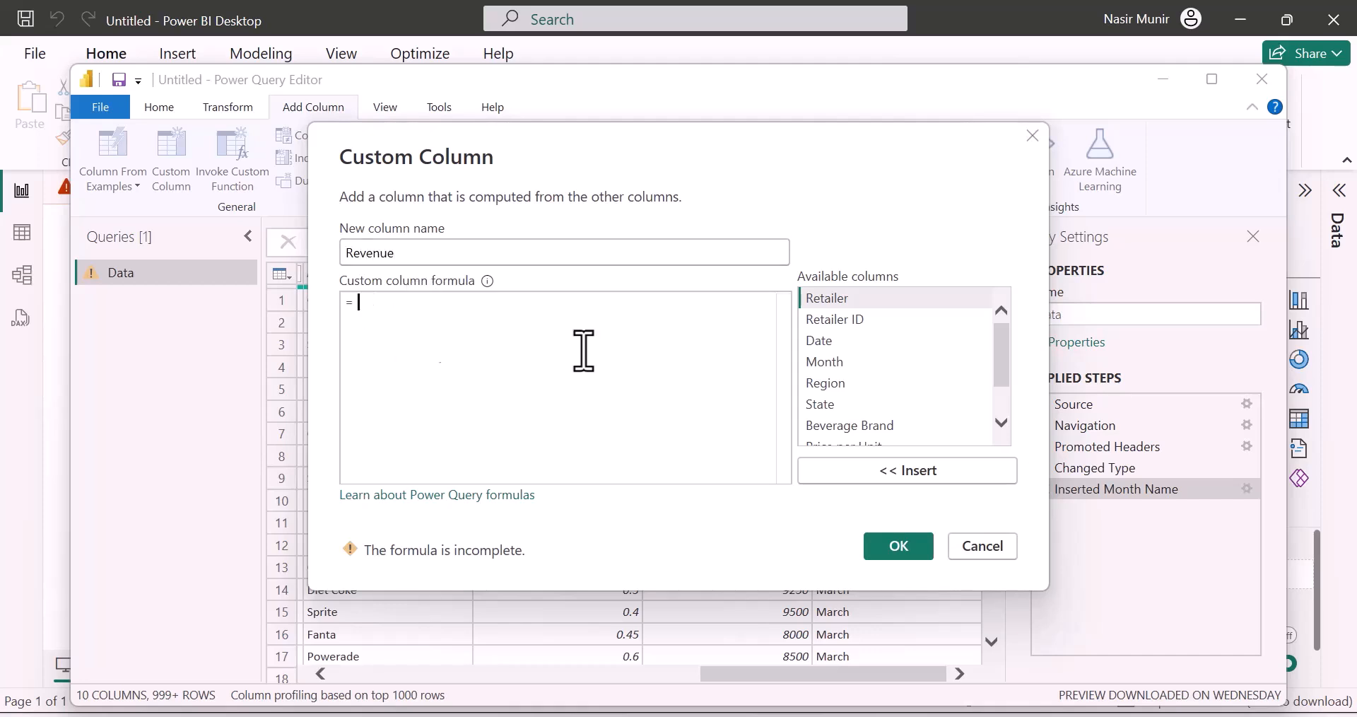
pyautogui.scroll(-3, 1004, 388)
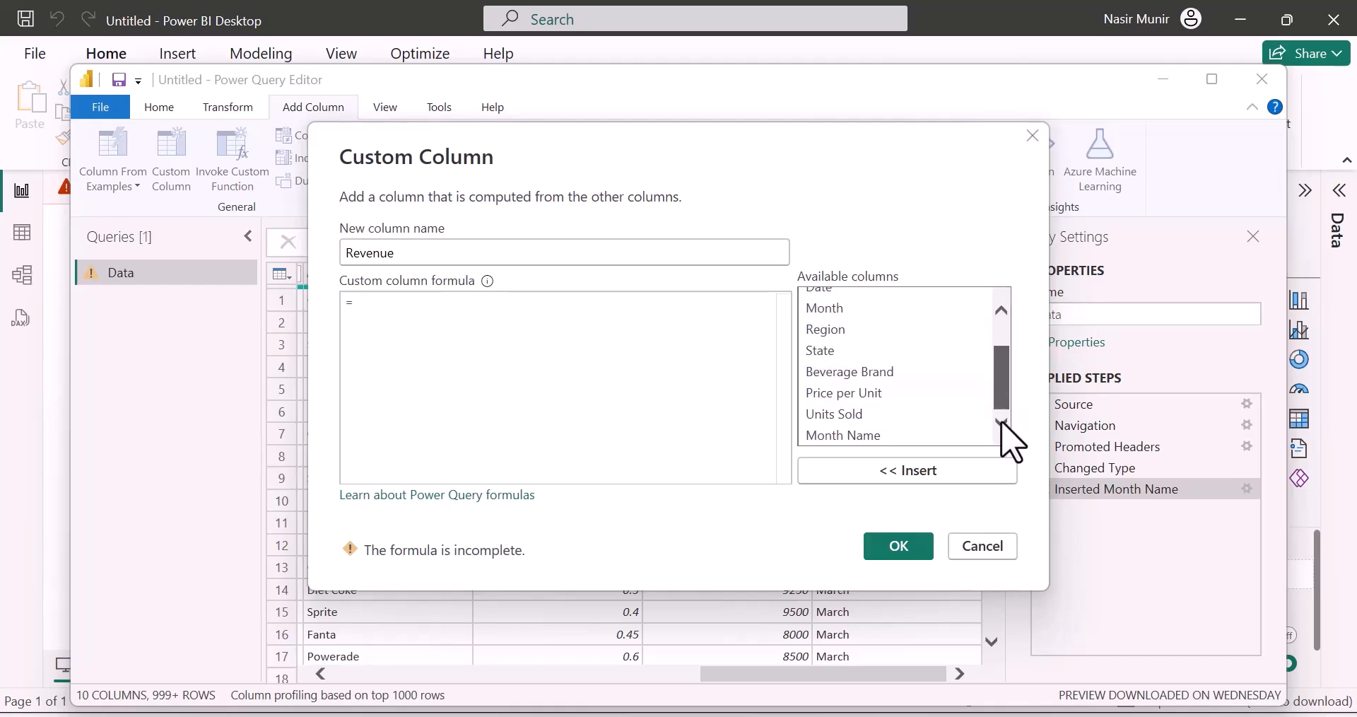
pyautogui.doubleClick(888, 393)
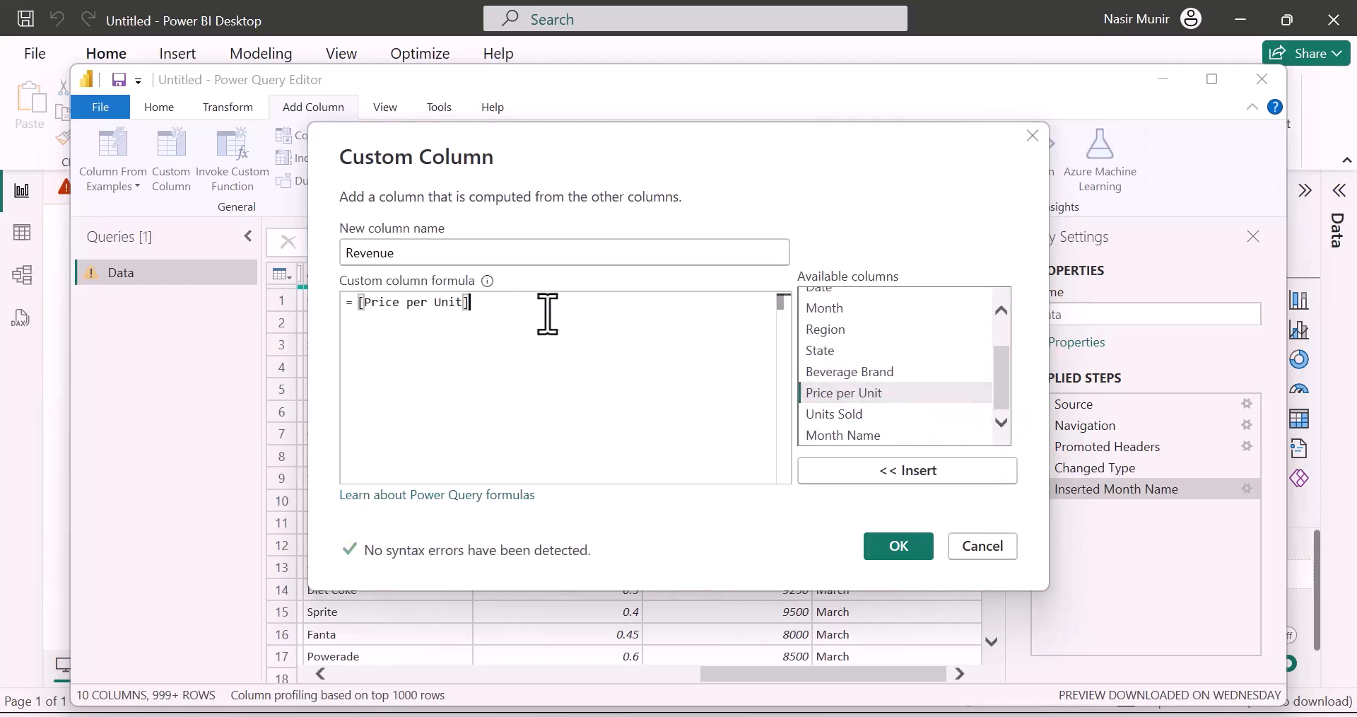
pyautogui.write('*')
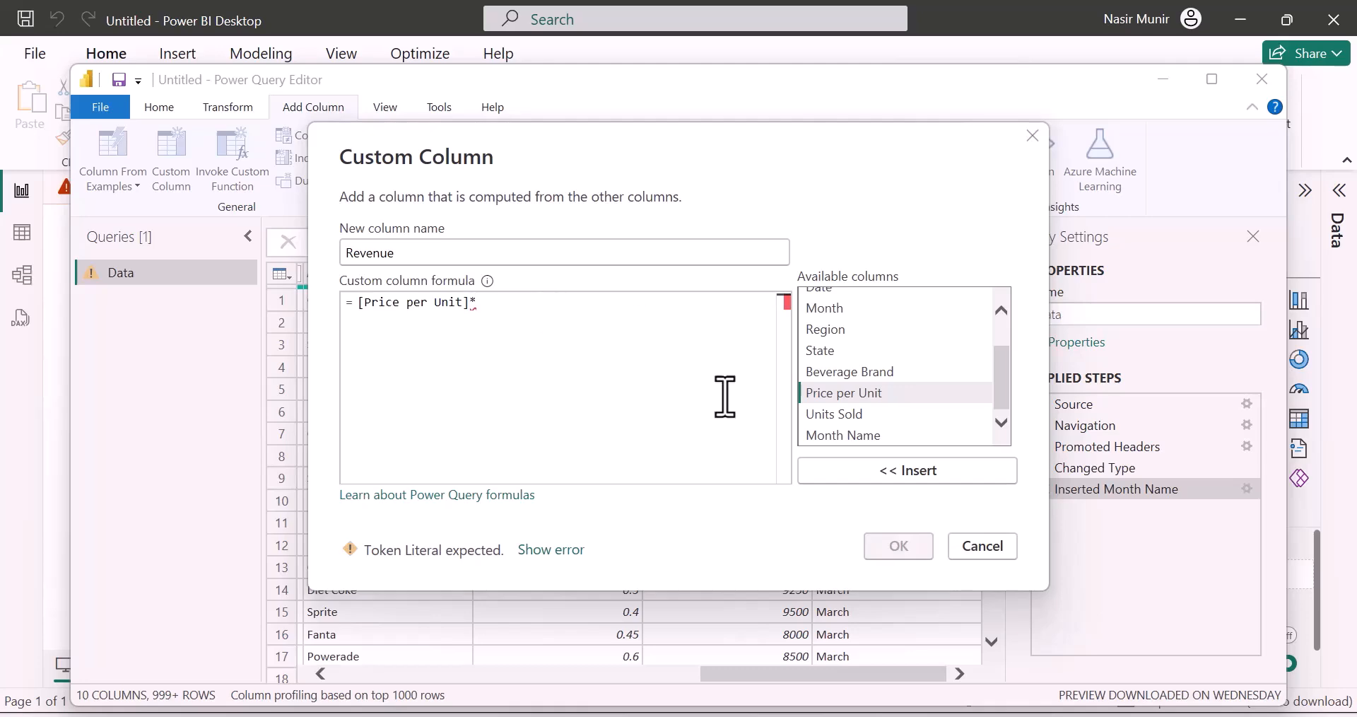
pyautogui.doubleClick(854, 415)
pyautogui.click(900, 549)
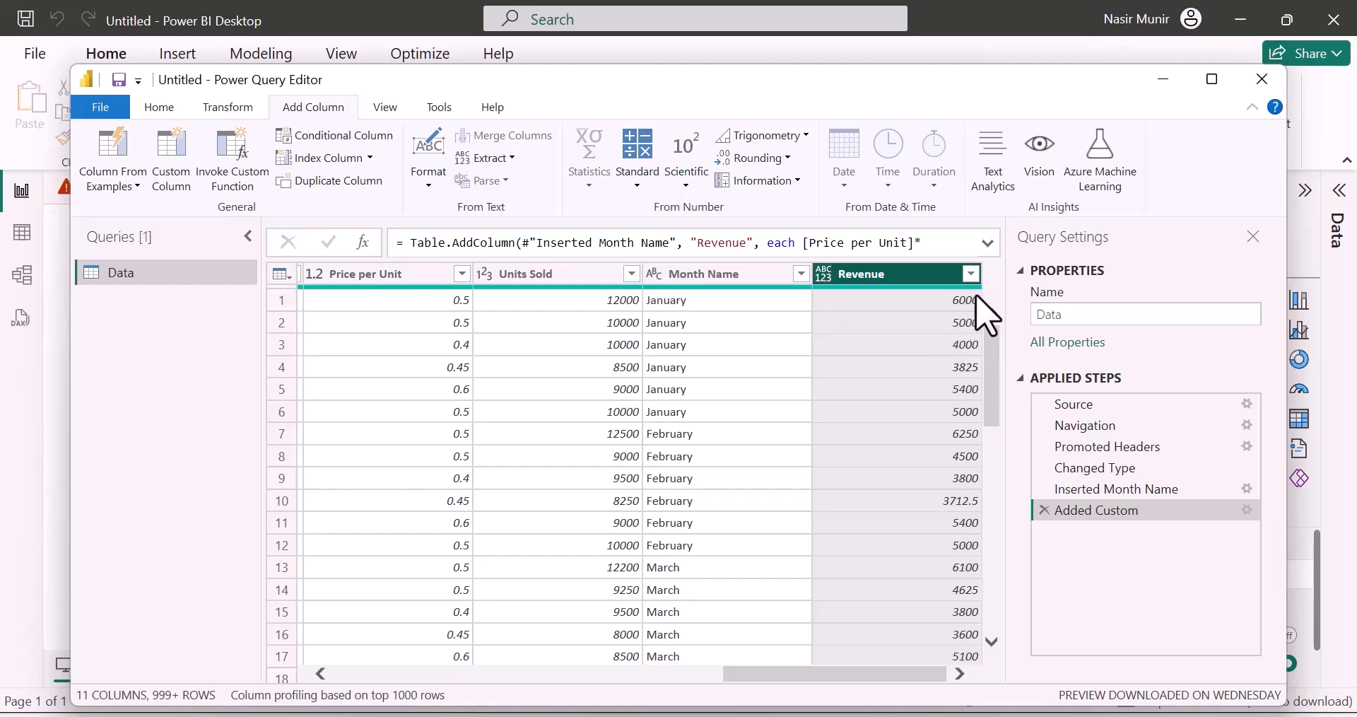
# - Change the Revenue column's data type to Whole Number
pyautogui.click(822, 278)
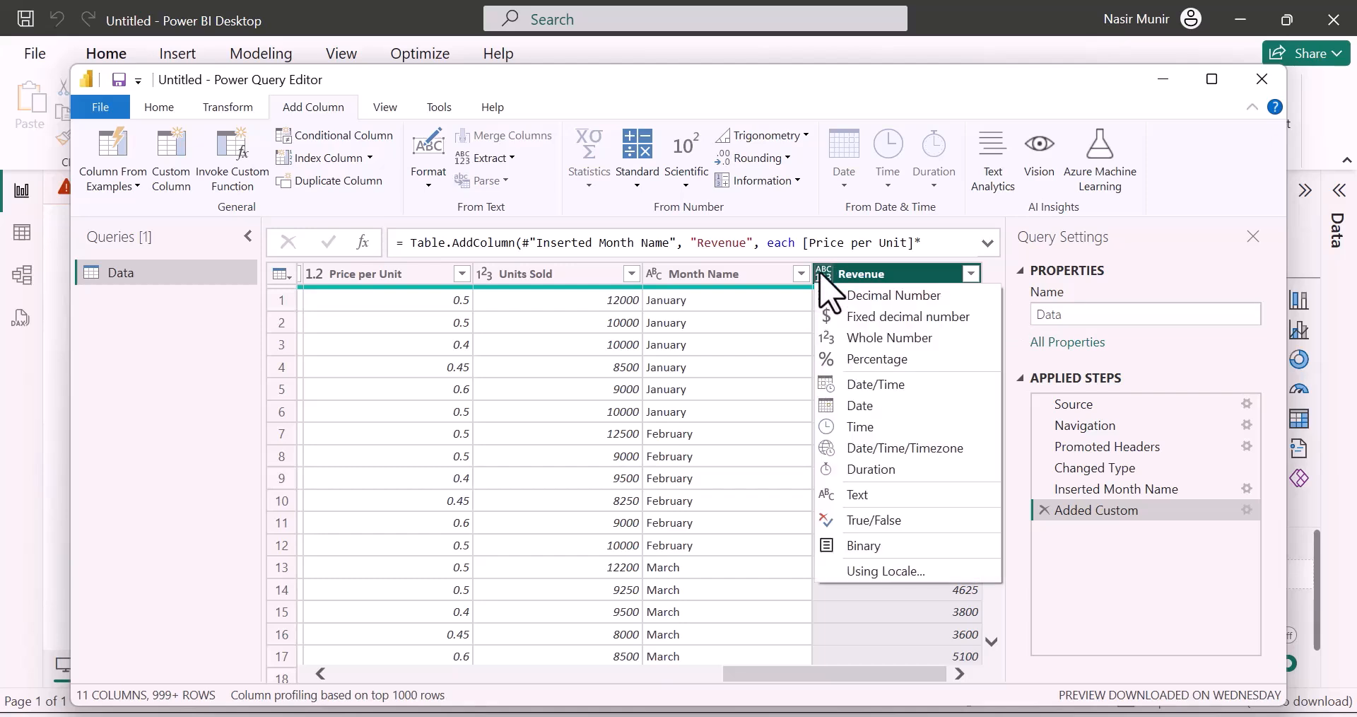
pyautogui.click(873, 337)
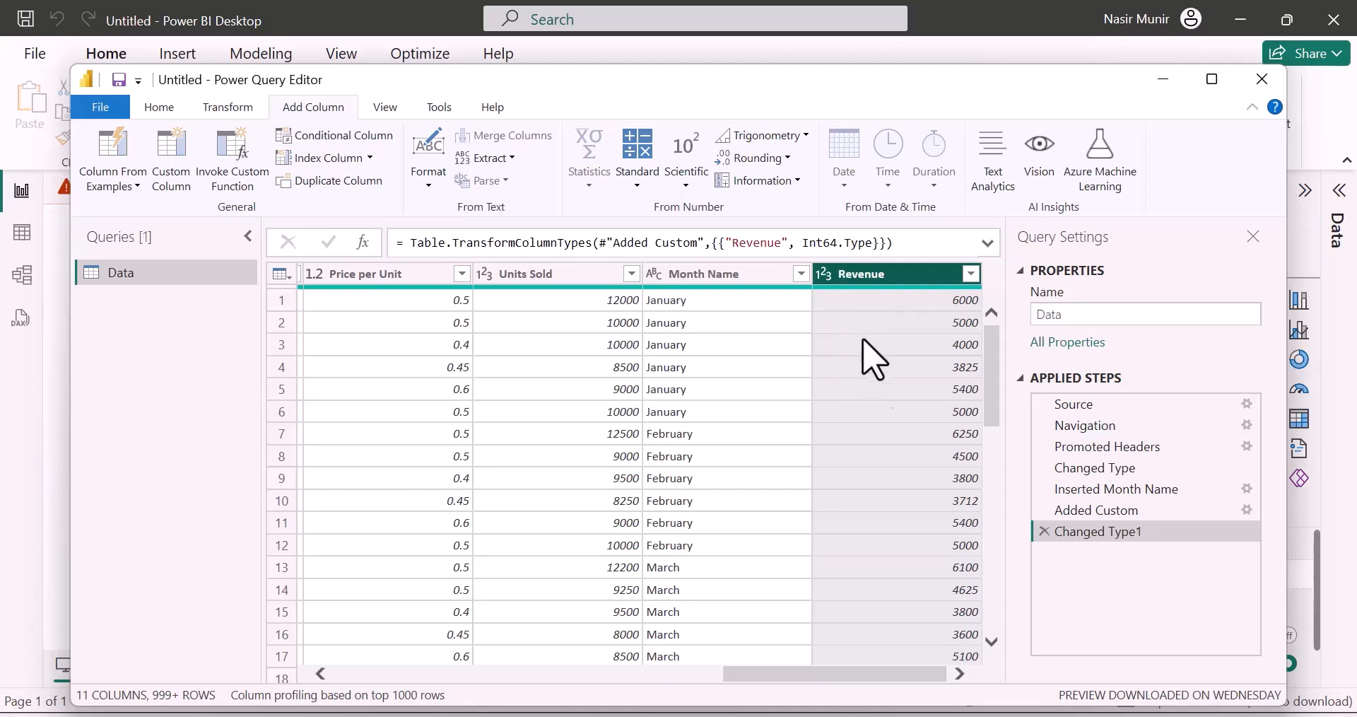
pyautogui.moveTo(1103, 509); pyautogui.dragTo(1067, 547)
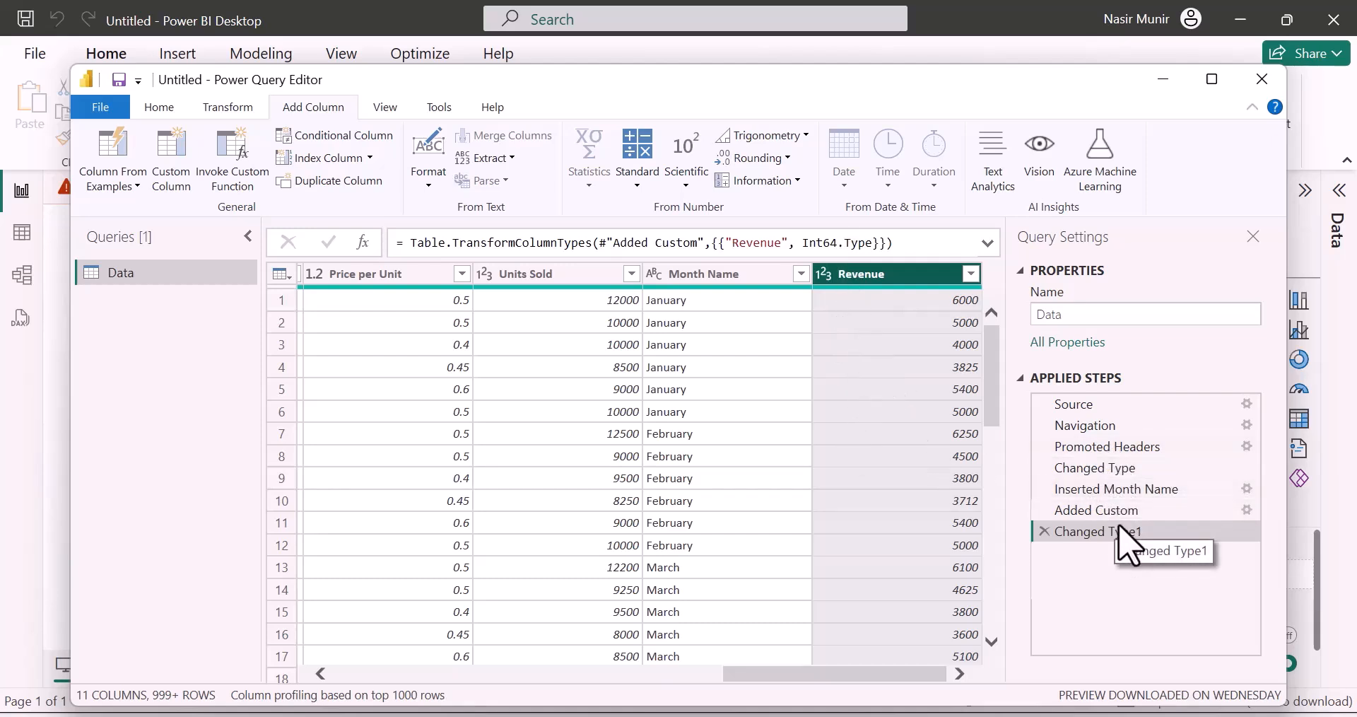
pyautogui.moveTo(857, 676); pyautogui.dragTo(888, 672)
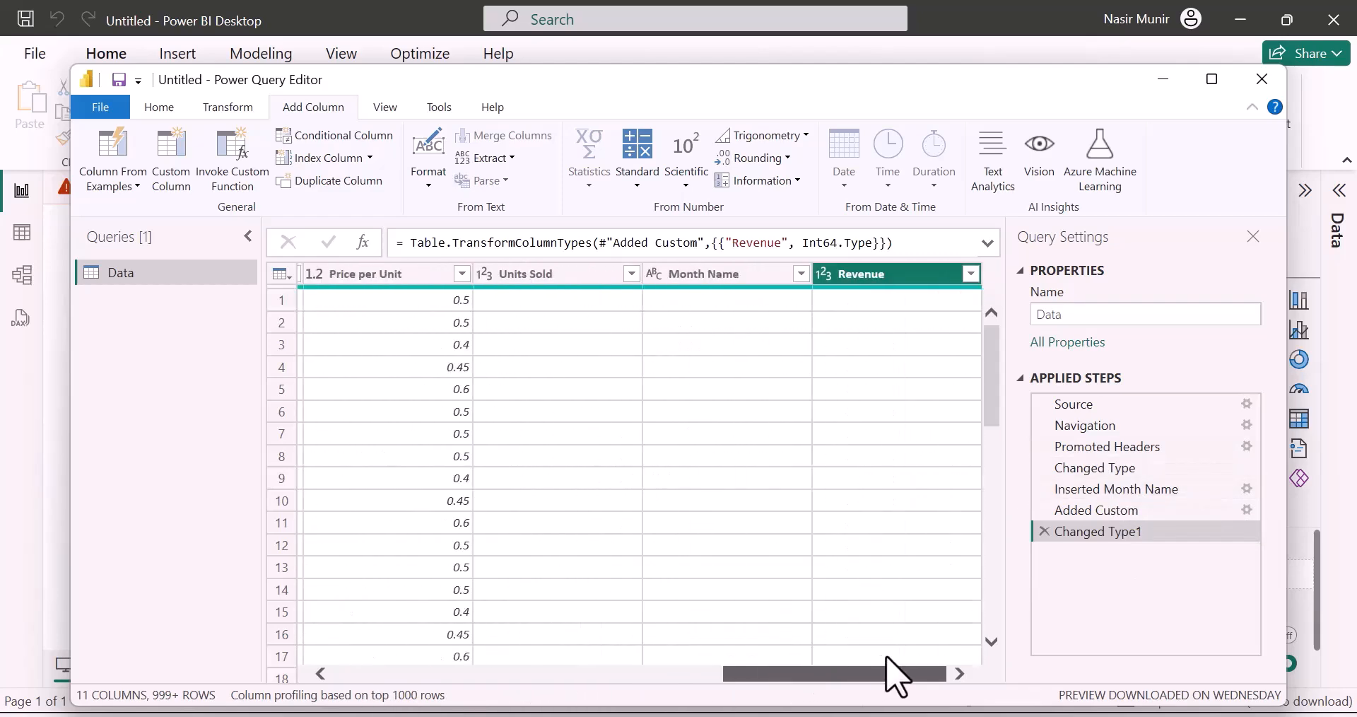
# - Close the query editor with its changes applied and expand the Data table's field list in the report
pyautogui.click(159, 108)
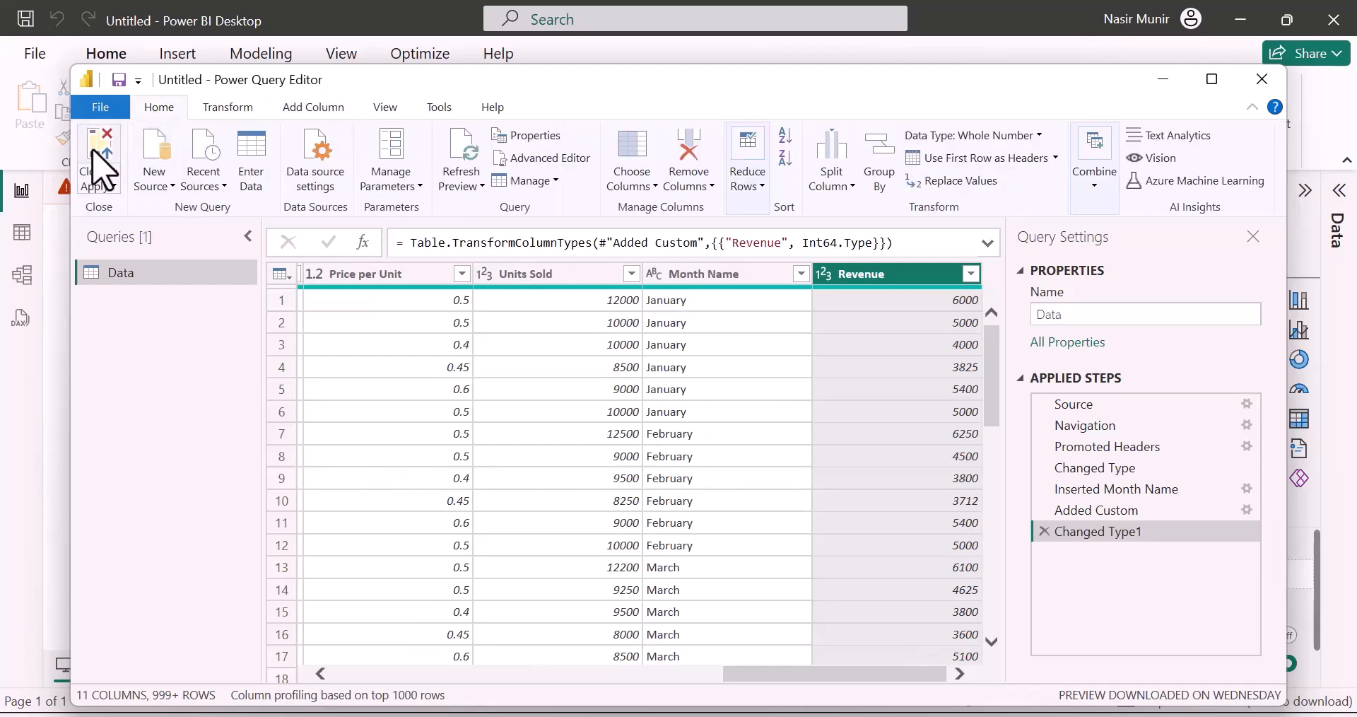
pyautogui.click(99, 169)
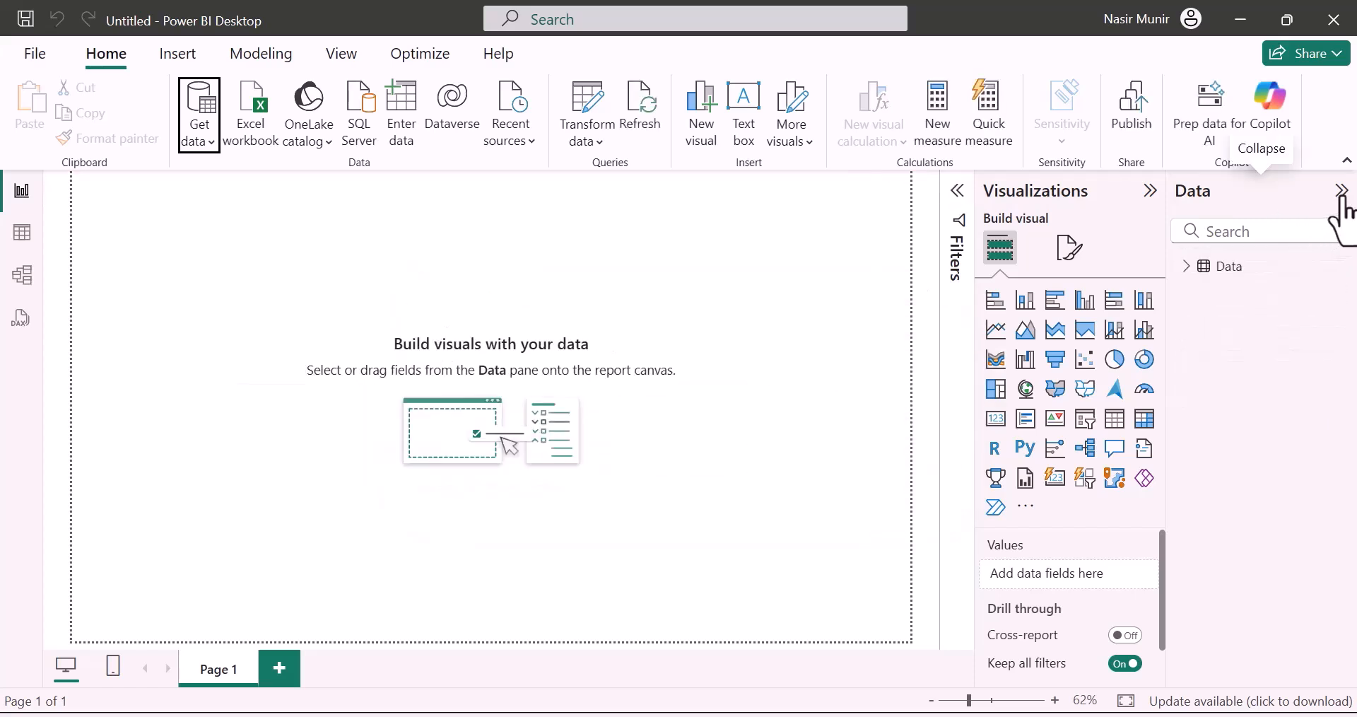
pyautogui.click(1191, 266)
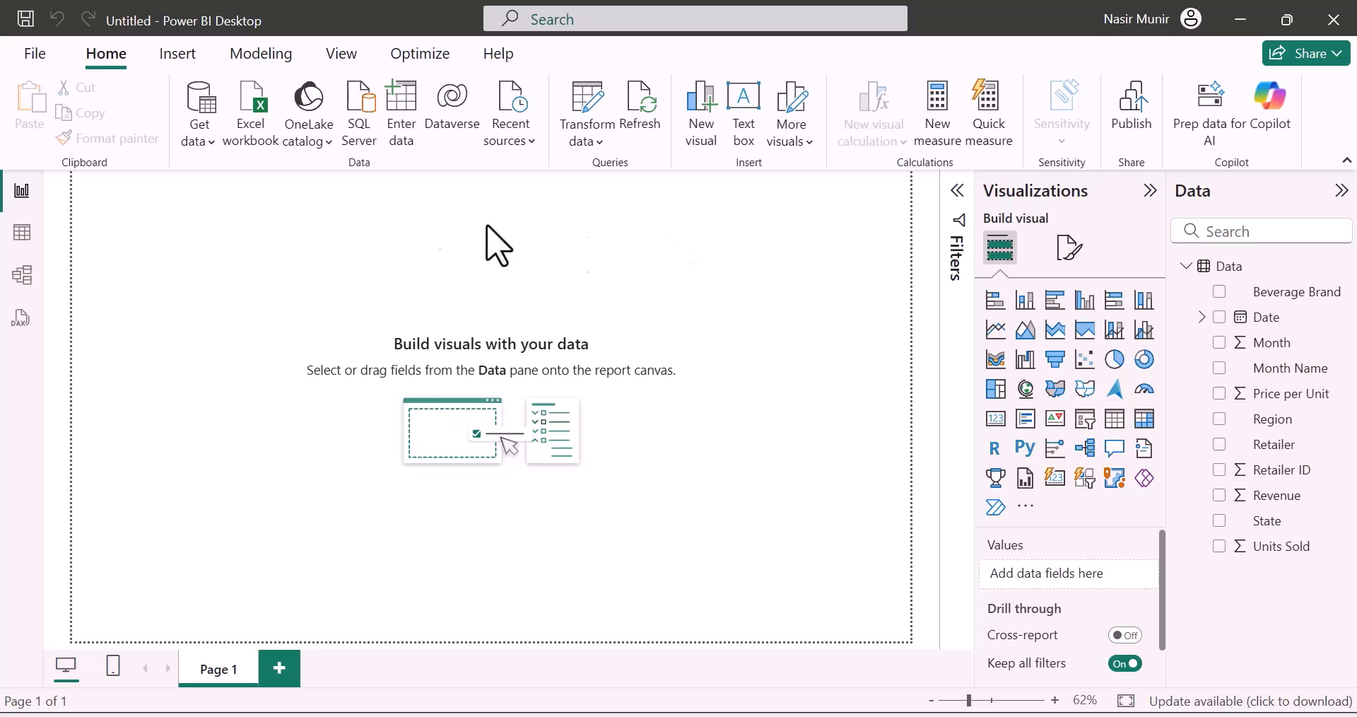
# - Insert a rectangle shape and size it as a thin banner across the full width of the report page's upper edge
pyautogui.click(177, 54)
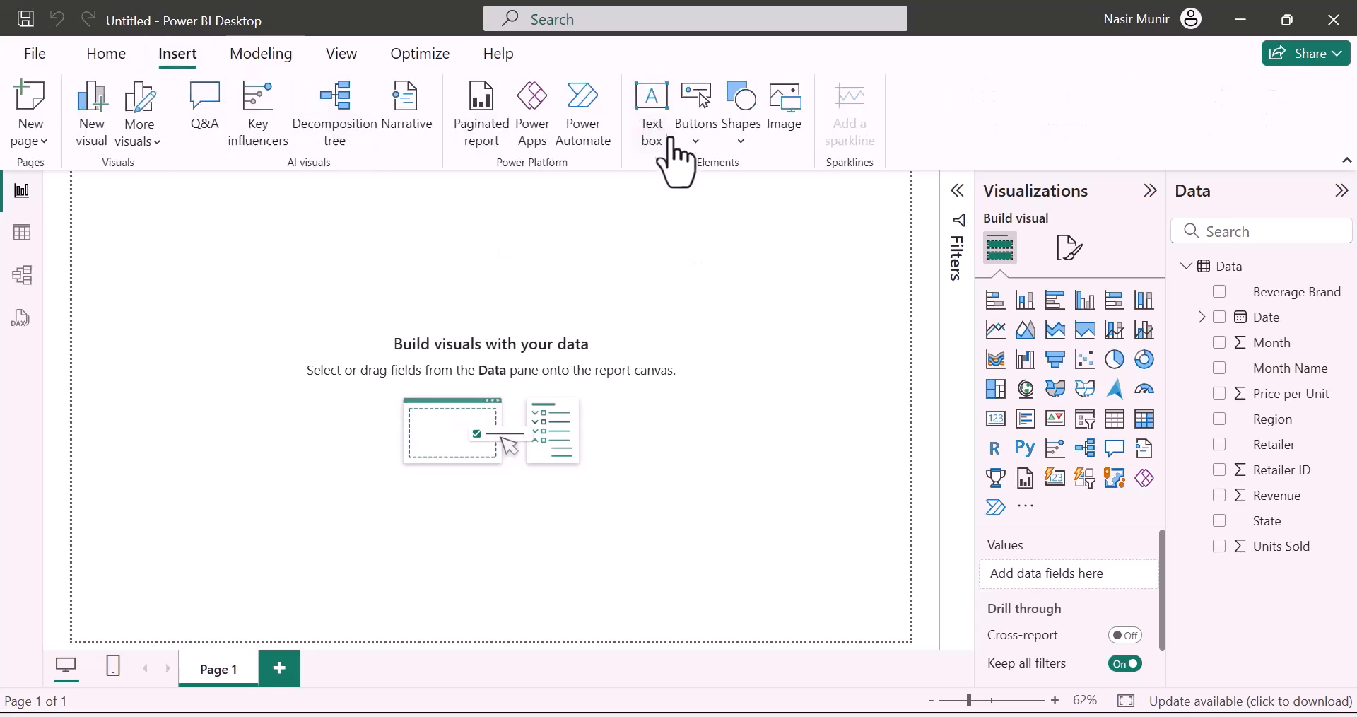
pyautogui.click(741, 149)
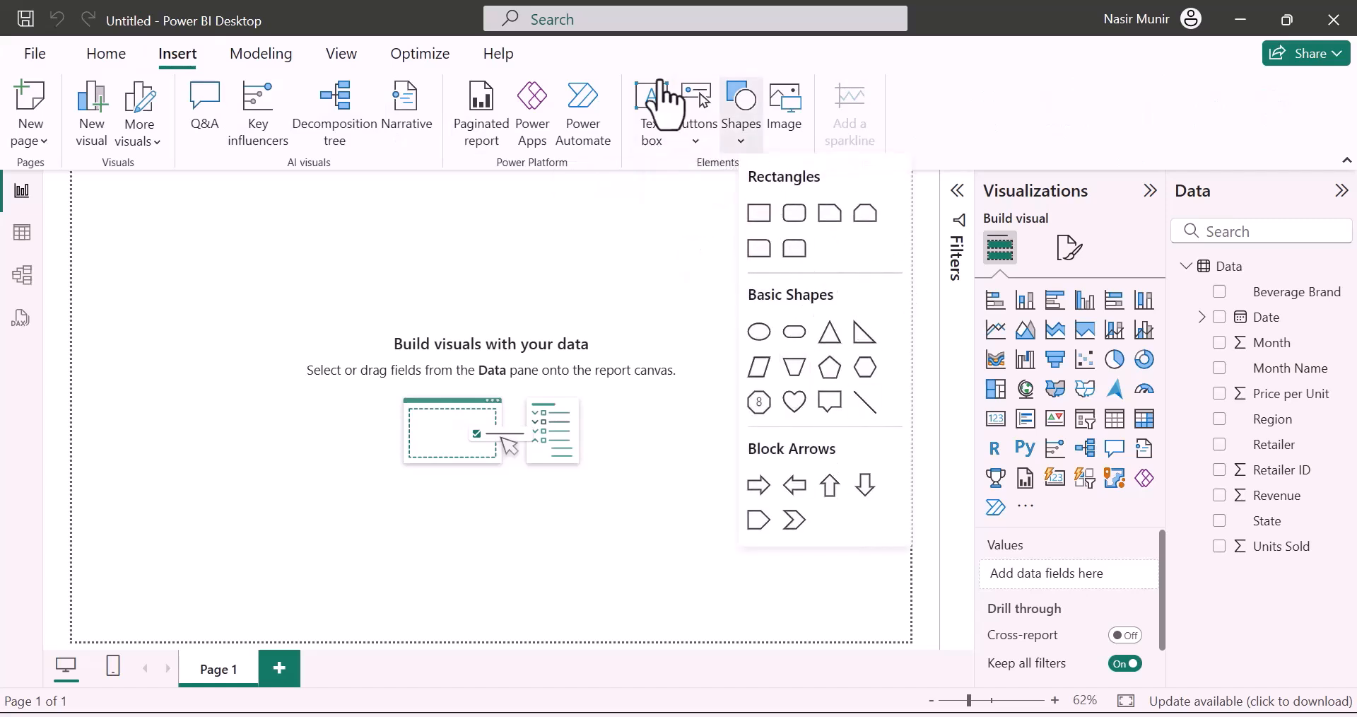
pyautogui.click(762, 216)
pyautogui.moveTo(203, 251); pyautogui.dragTo(761, 221)
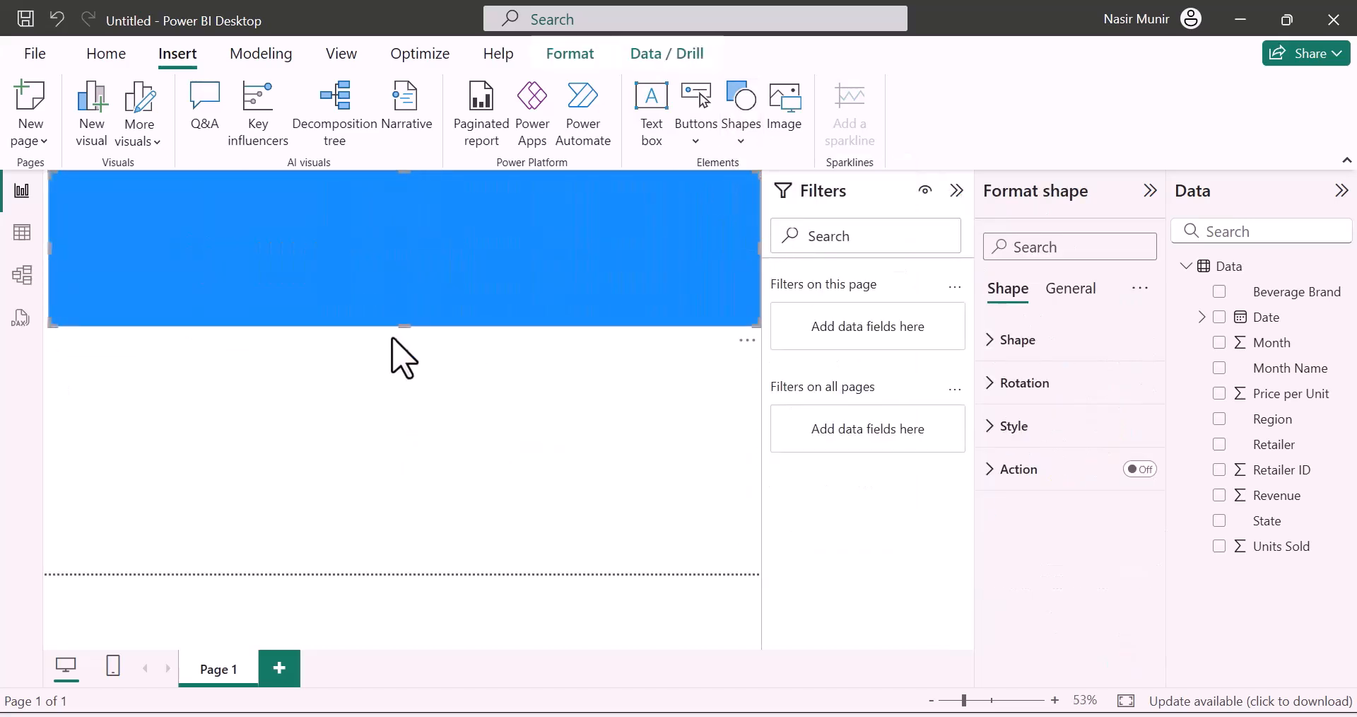
pyautogui.moveTo(403, 328); pyautogui.dragTo(409, 196)
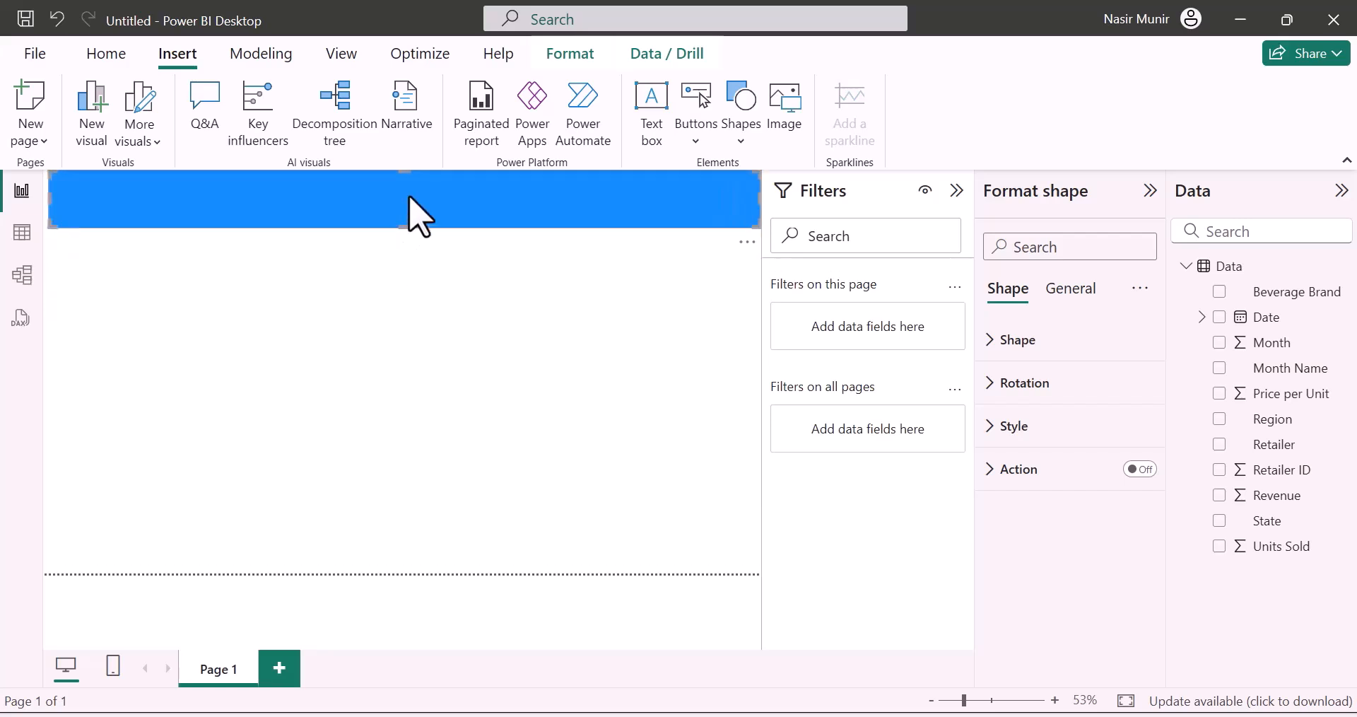
# - Fill the banner shape with the darkest shade of the pink theme color at 58% transparency
pyautogui.click(999, 342)
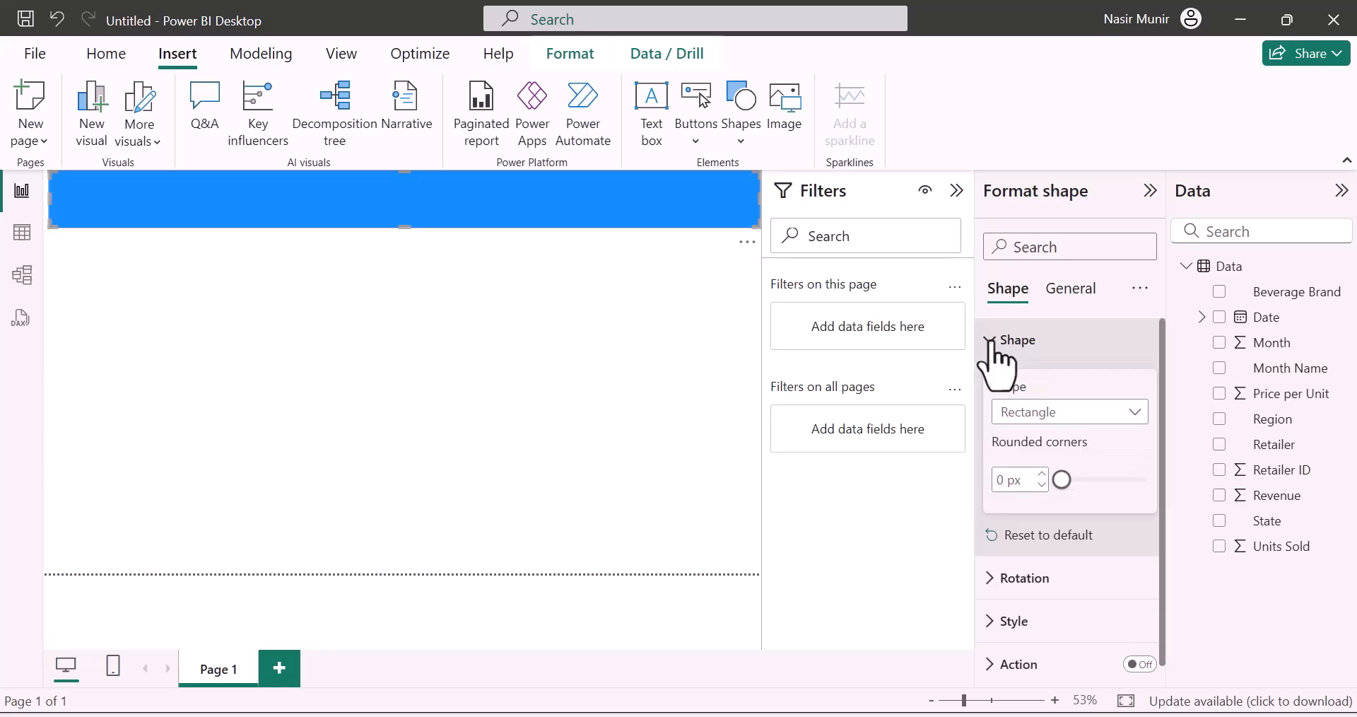
pyautogui.click(997, 615)
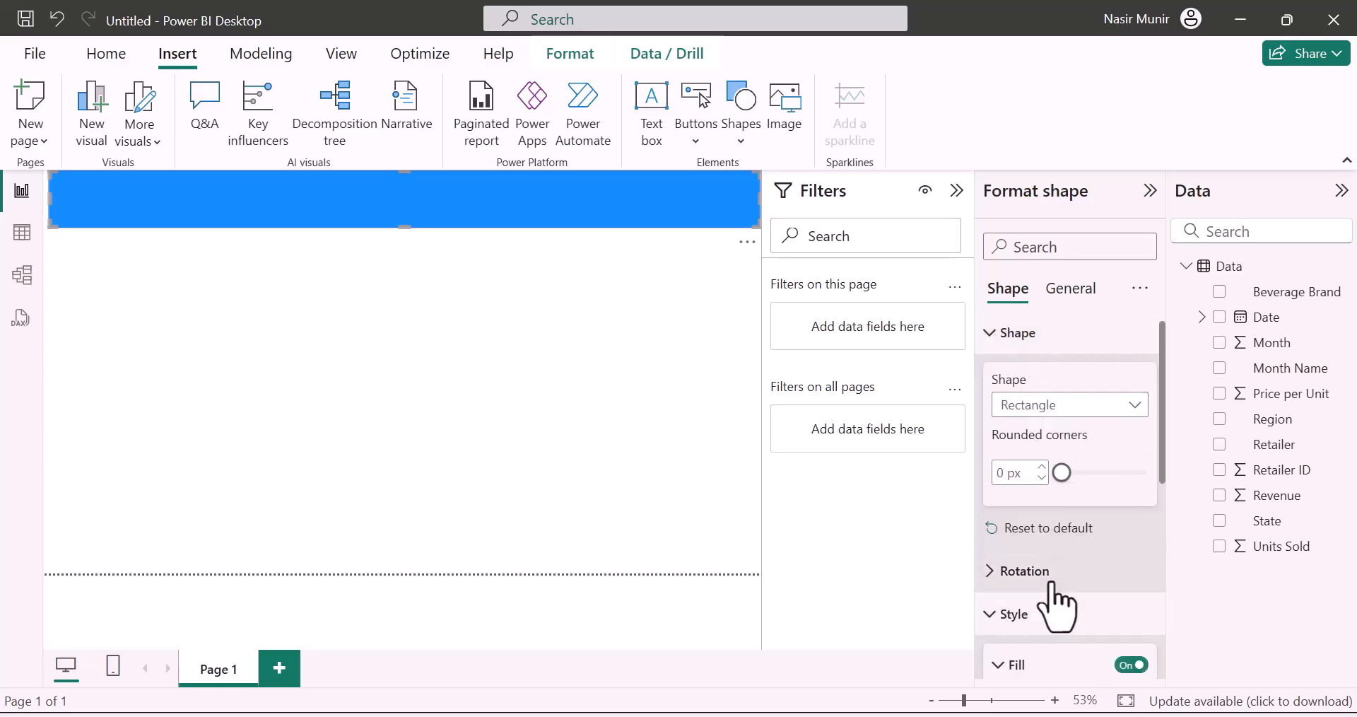
pyautogui.scroll(-3, 1018, 608)
pyautogui.click(1034, 509)
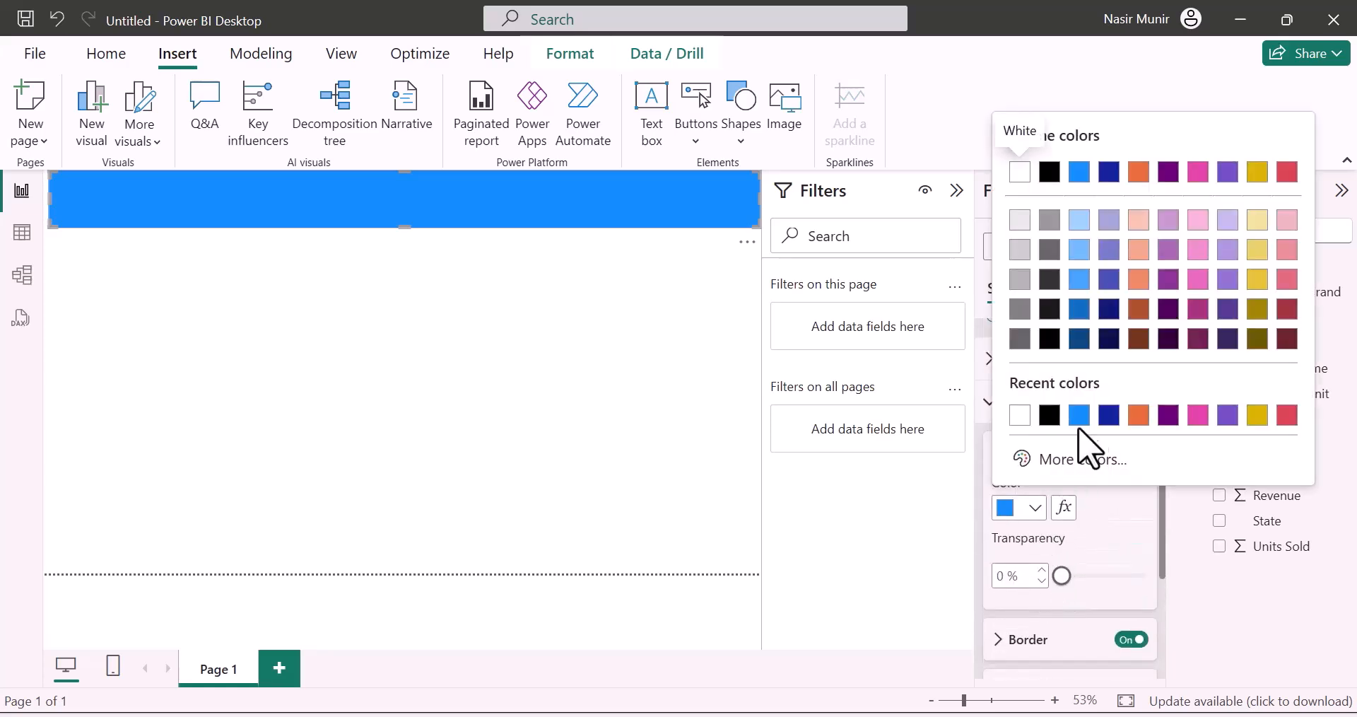
pyautogui.click(1194, 423)
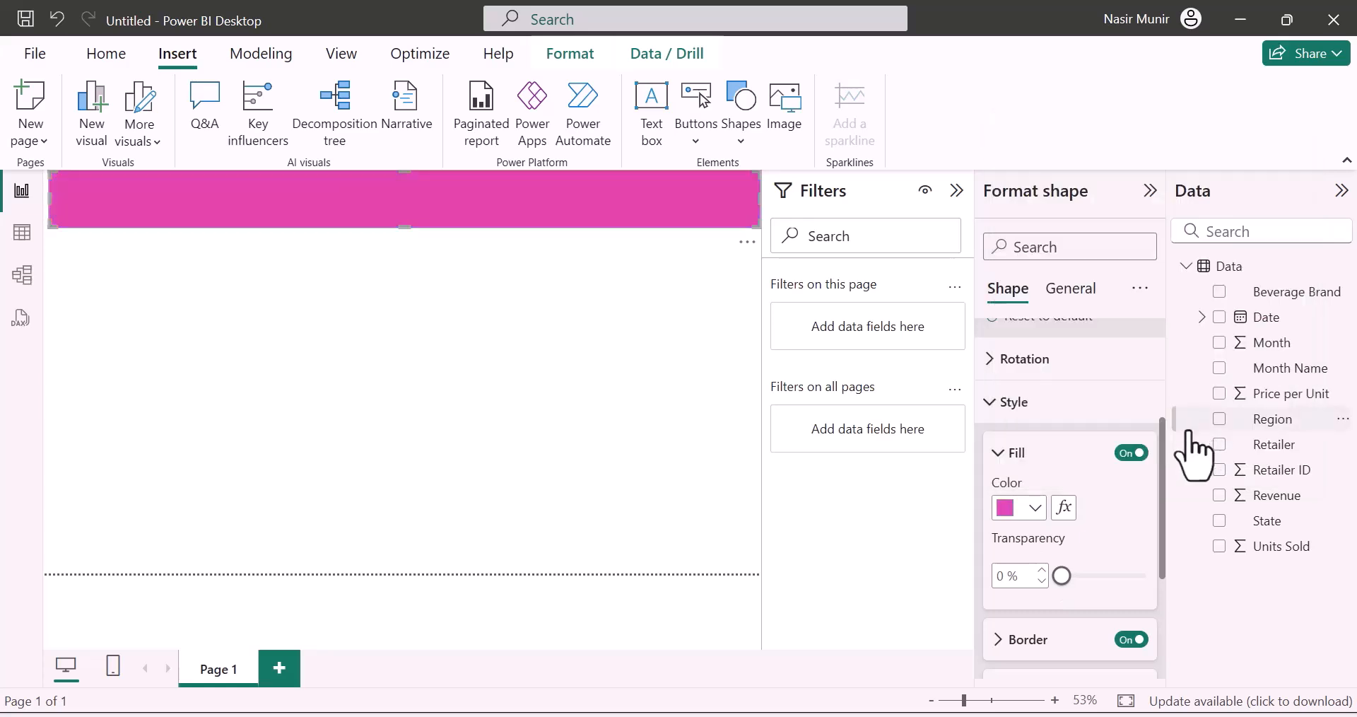
pyautogui.moveTo(1062, 576); pyautogui.dragTo(1111, 575)
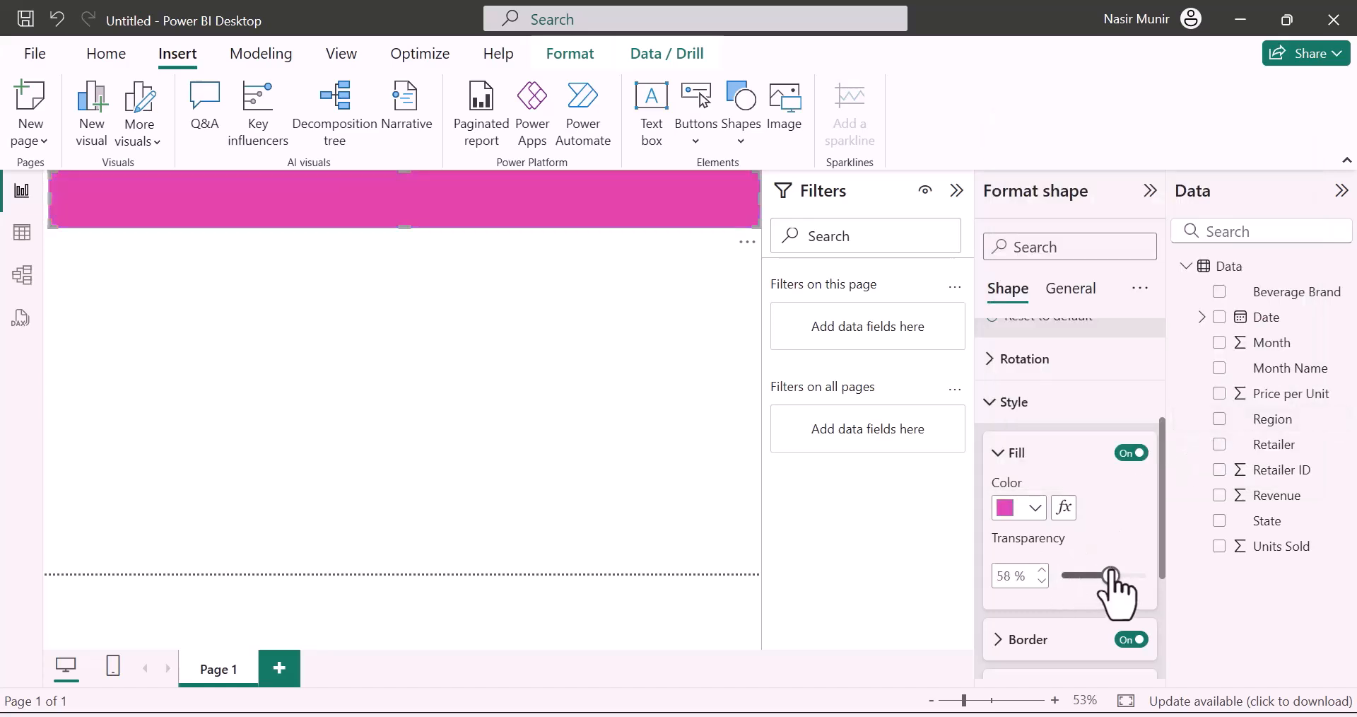
pyautogui.click(1035, 507)
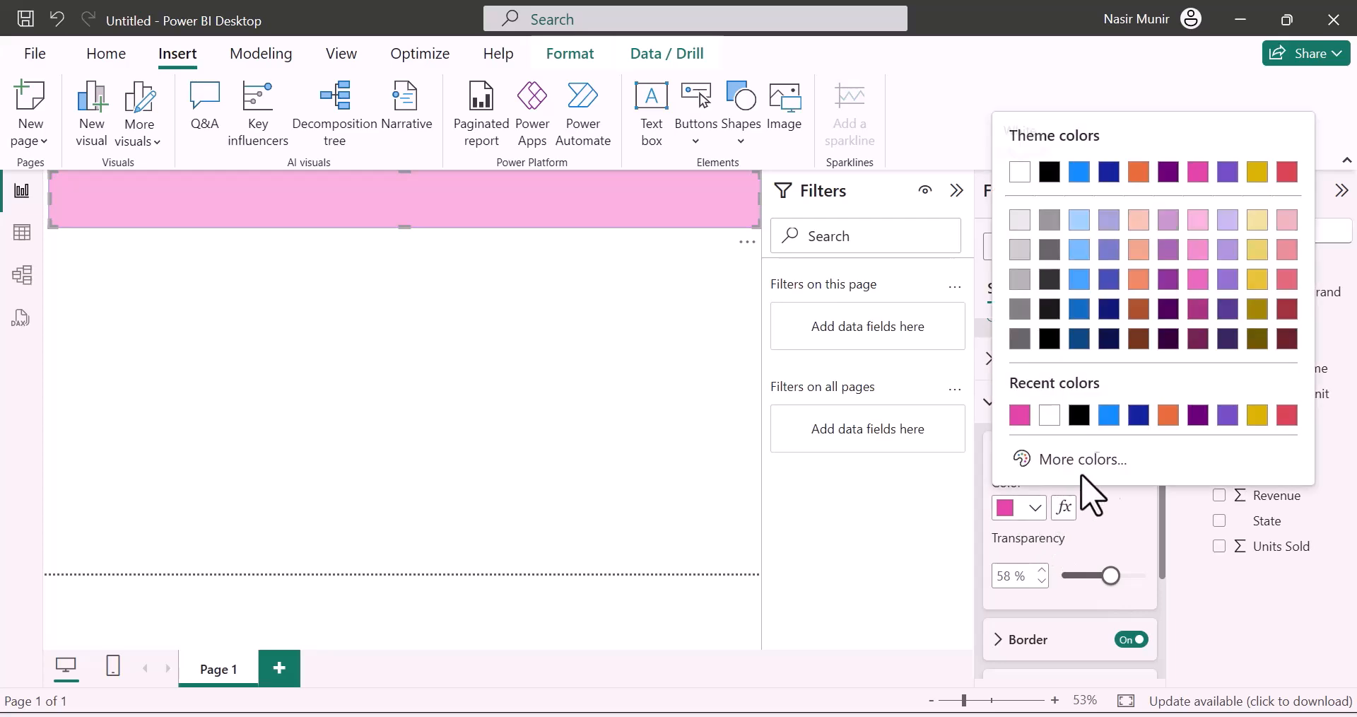
pyautogui.click(1199, 339)
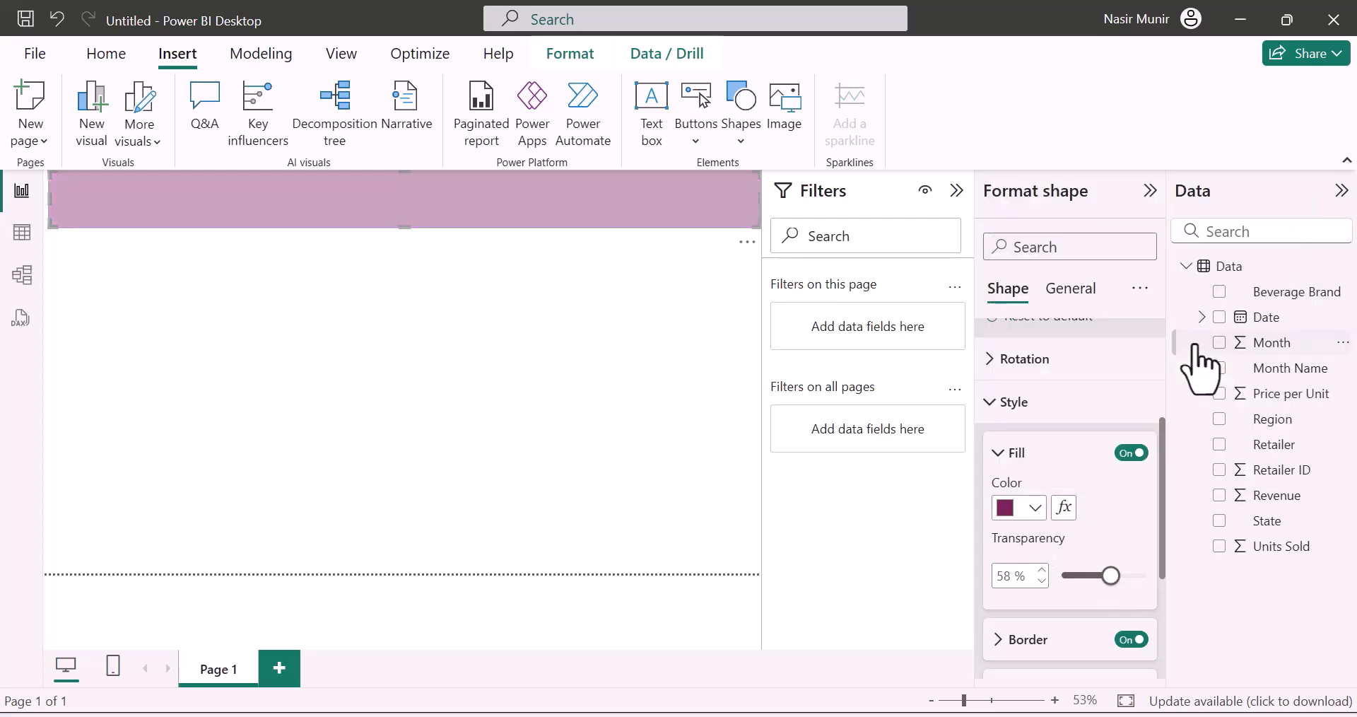
# - Turn on the banner shape's text and enter the title Sales Dashboard
pyautogui.scroll(-2, 1103, 538)
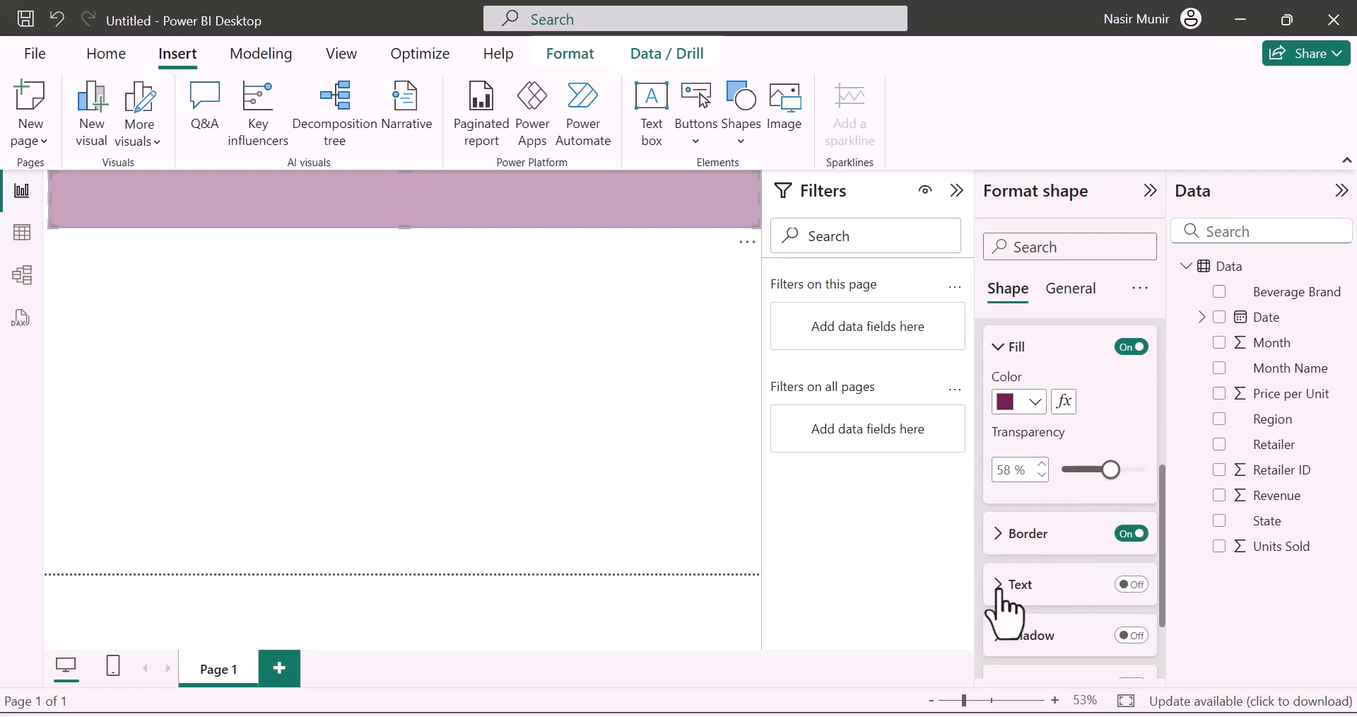
pyautogui.click(999, 533)
pyautogui.scroll(-4, 1009, 538)
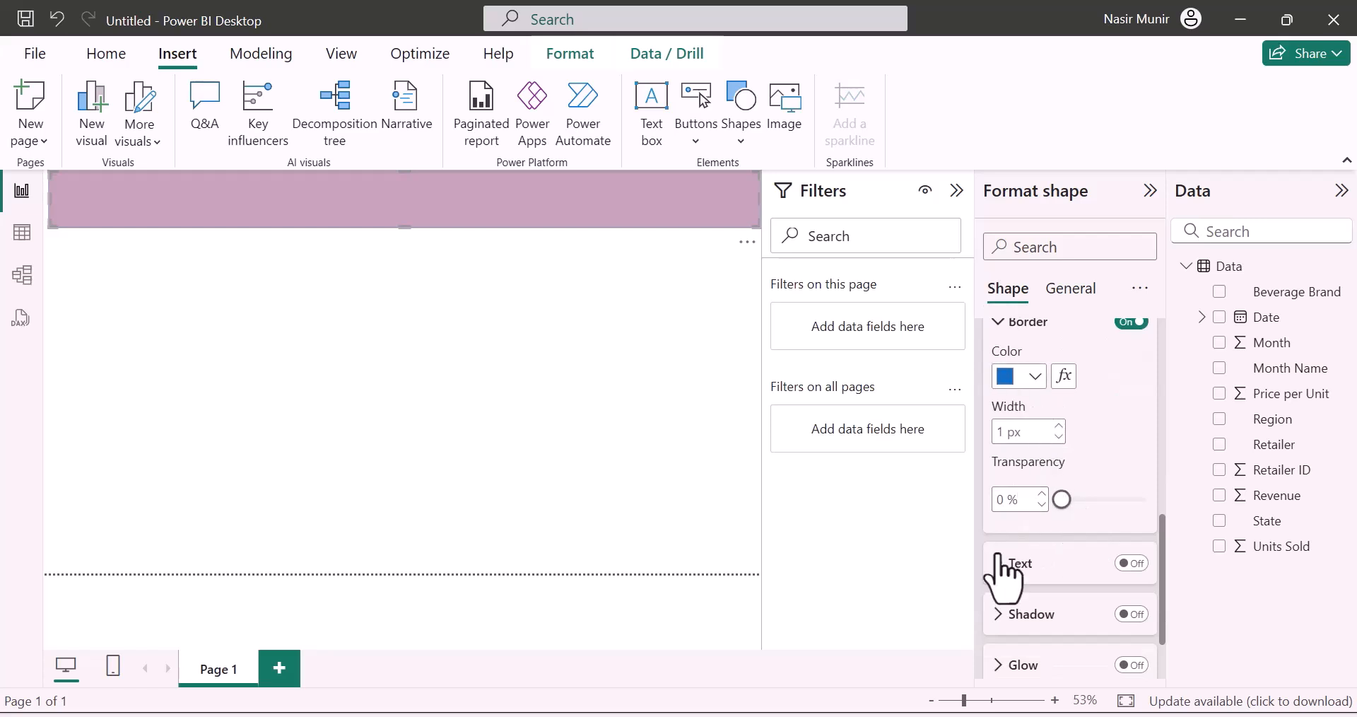
pyautogui.click(1131, 563)
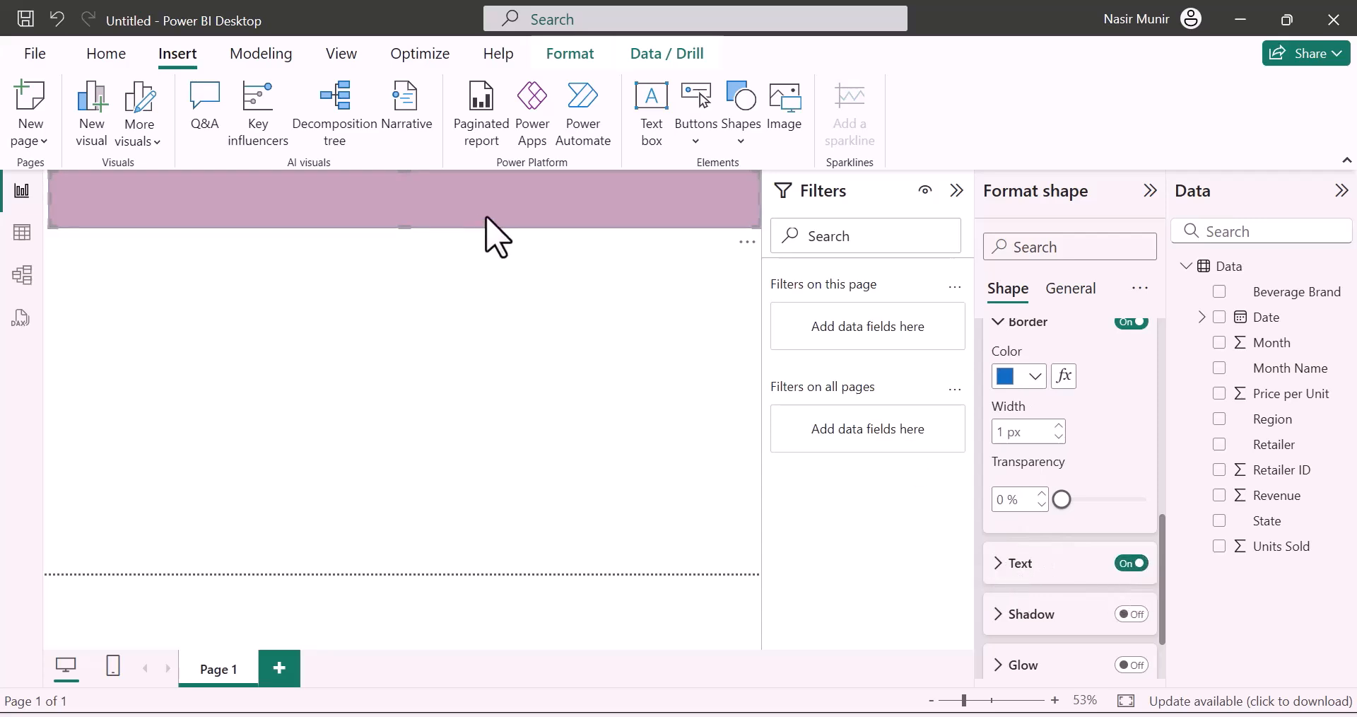
pyautogui.click(999, 565)
pyautogui.scroll(-3, 1032, 573)
pyautogui.click(1052, 405)
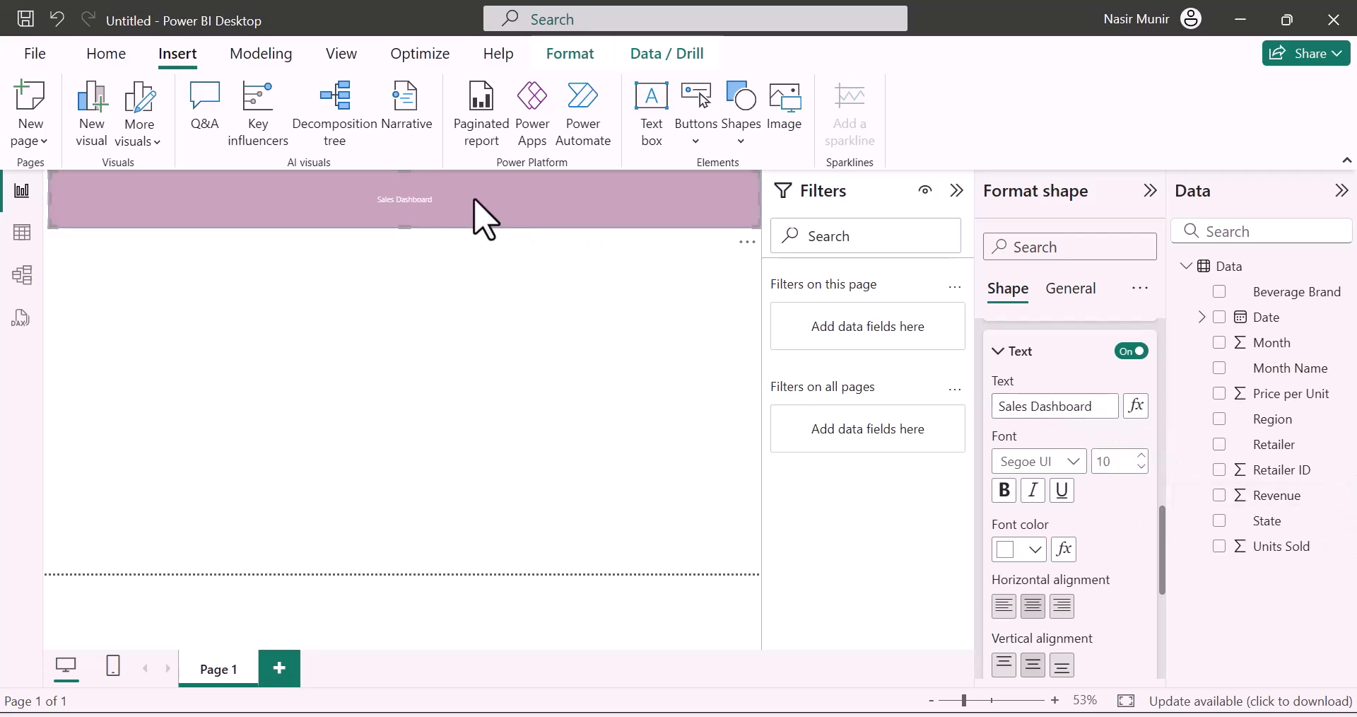
# - Format the banner title in a heavier Segoe UI font, bold, size 40, aligned left
pyautogui.click(1064, 460)
pyautogui.click(1073, 329)
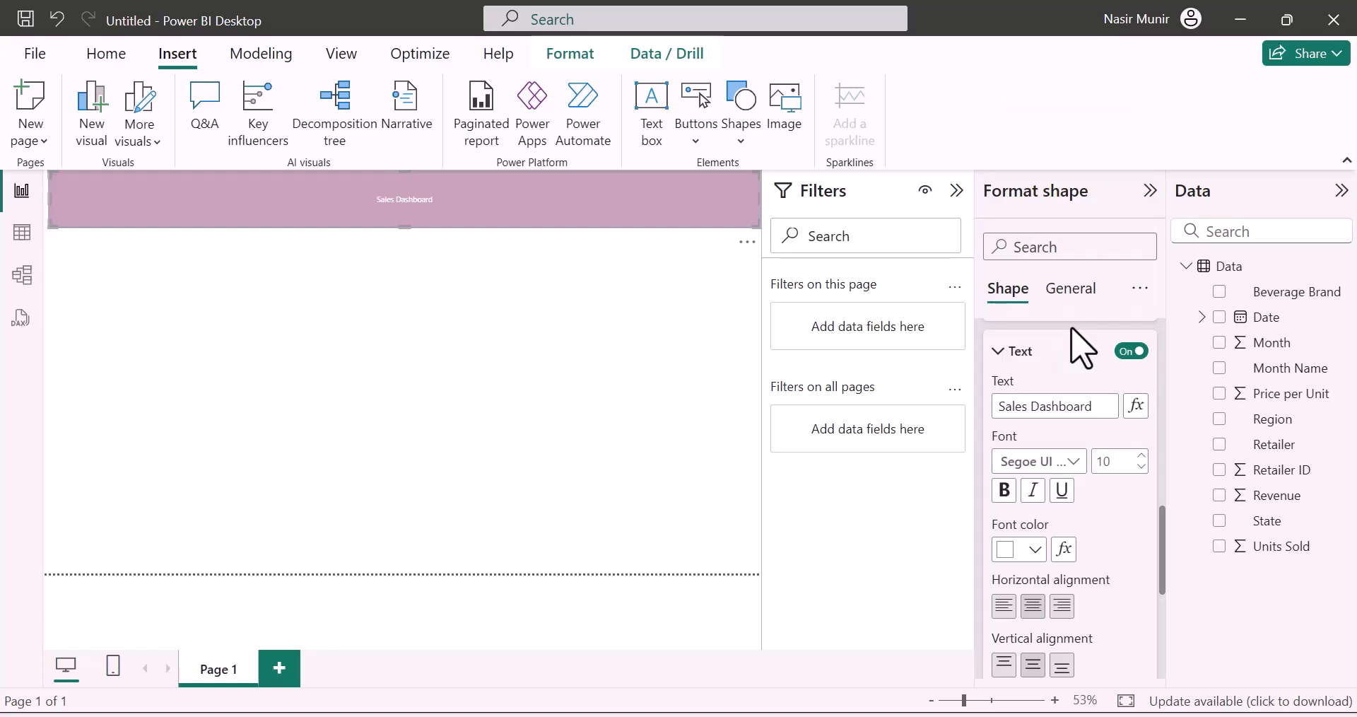
pyautogui.click(1004, 490)
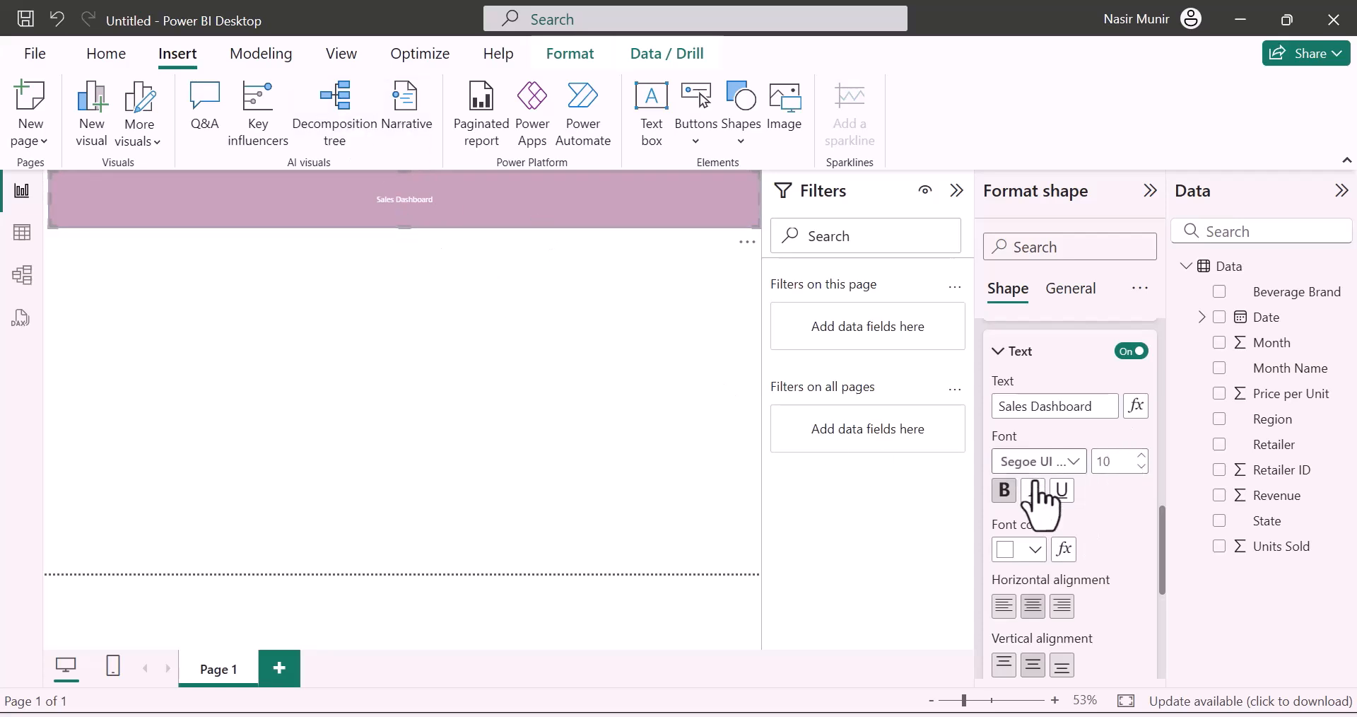
pyautogui.click(1123, 467)
pyautogui.press('Return')
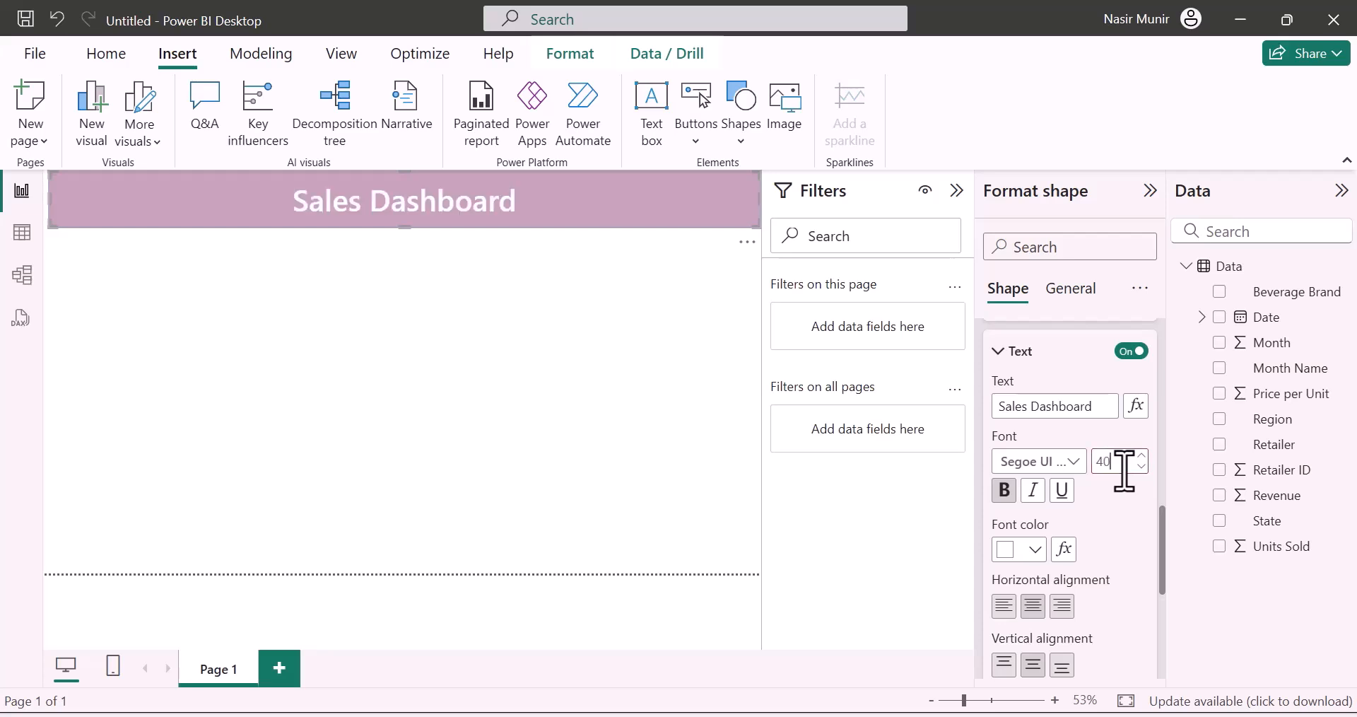
pyautogui.click(1010, 606)
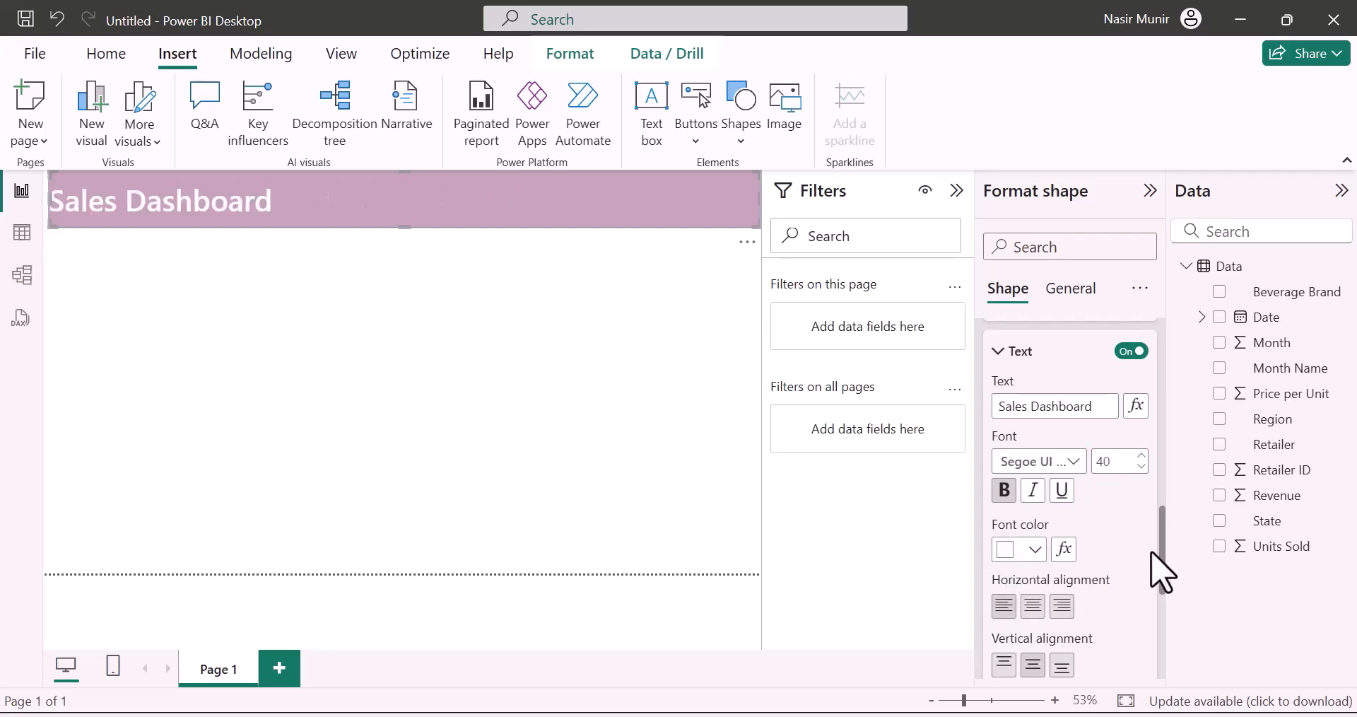
# - Try a shadow on the banner shape and deselect the banner to check its look
pyautogui.moveTo(1161, 555); pyautogui.dragTo(1168, 675)
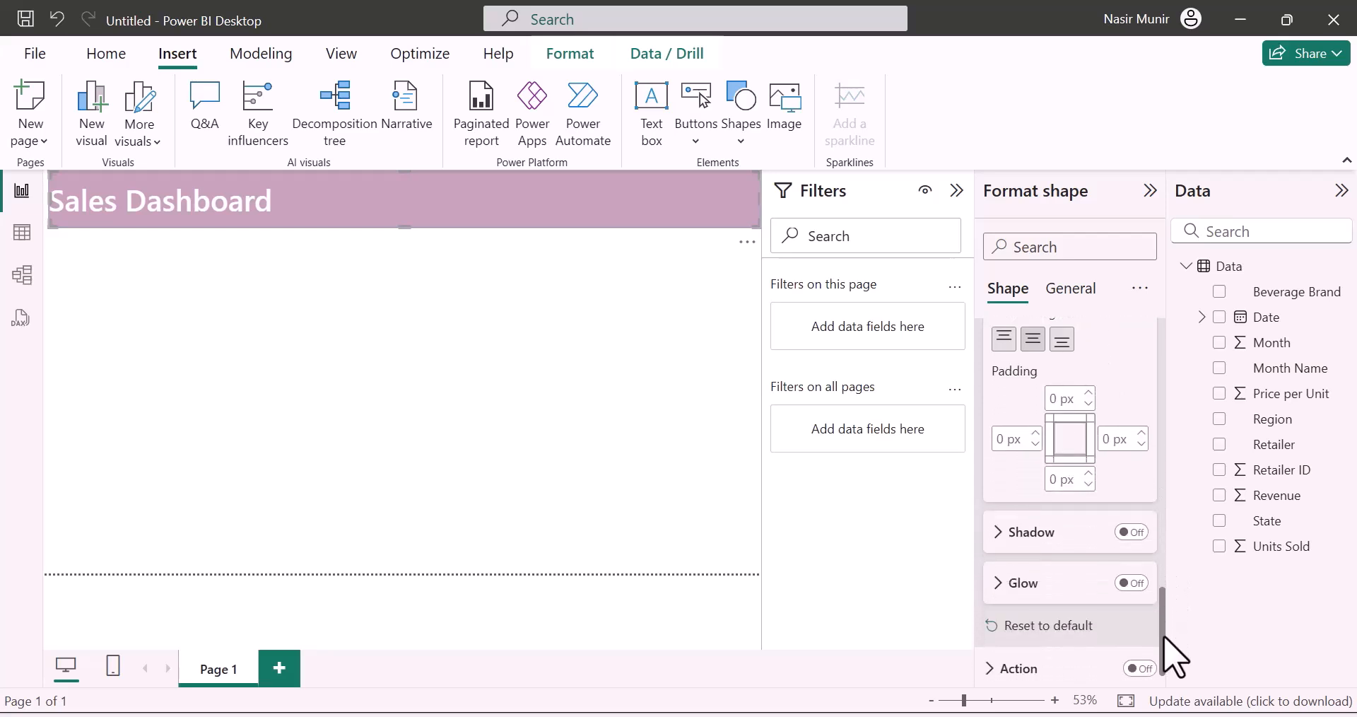
pyautogui.click(1132, 532)
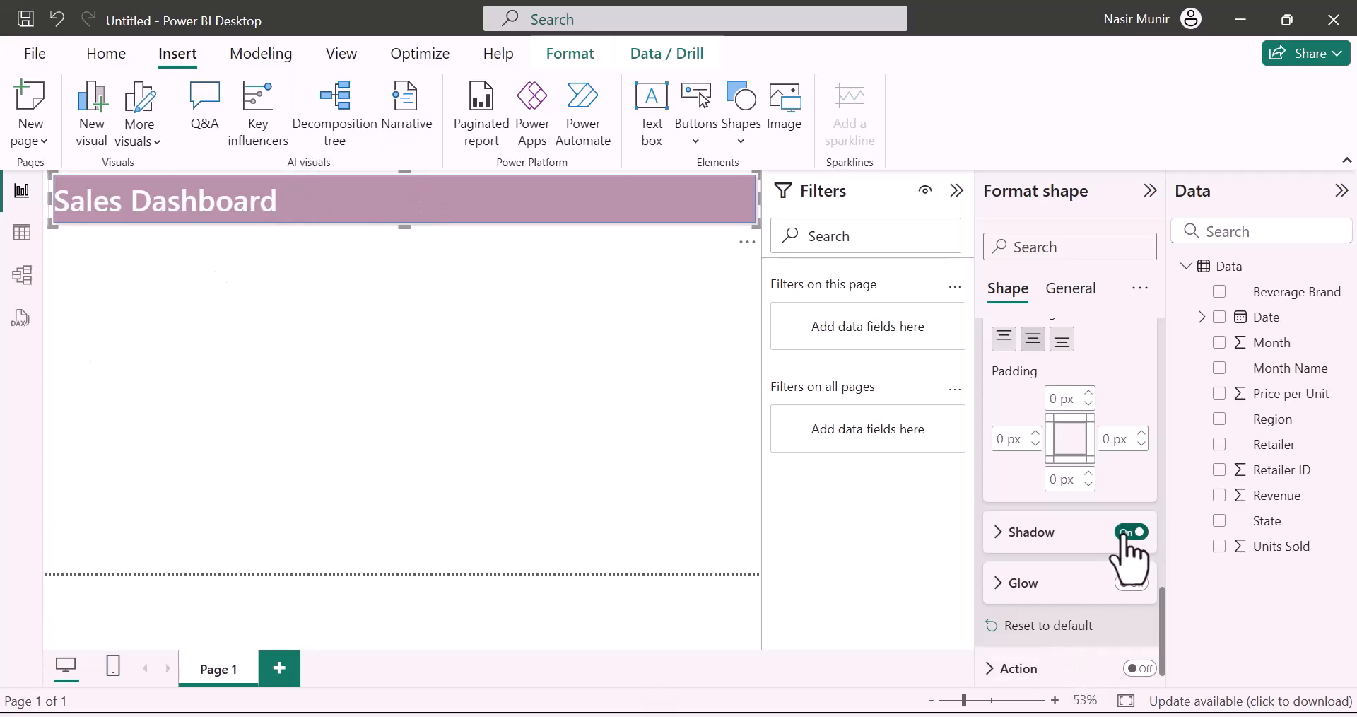
pyautogui.click(529, 293)
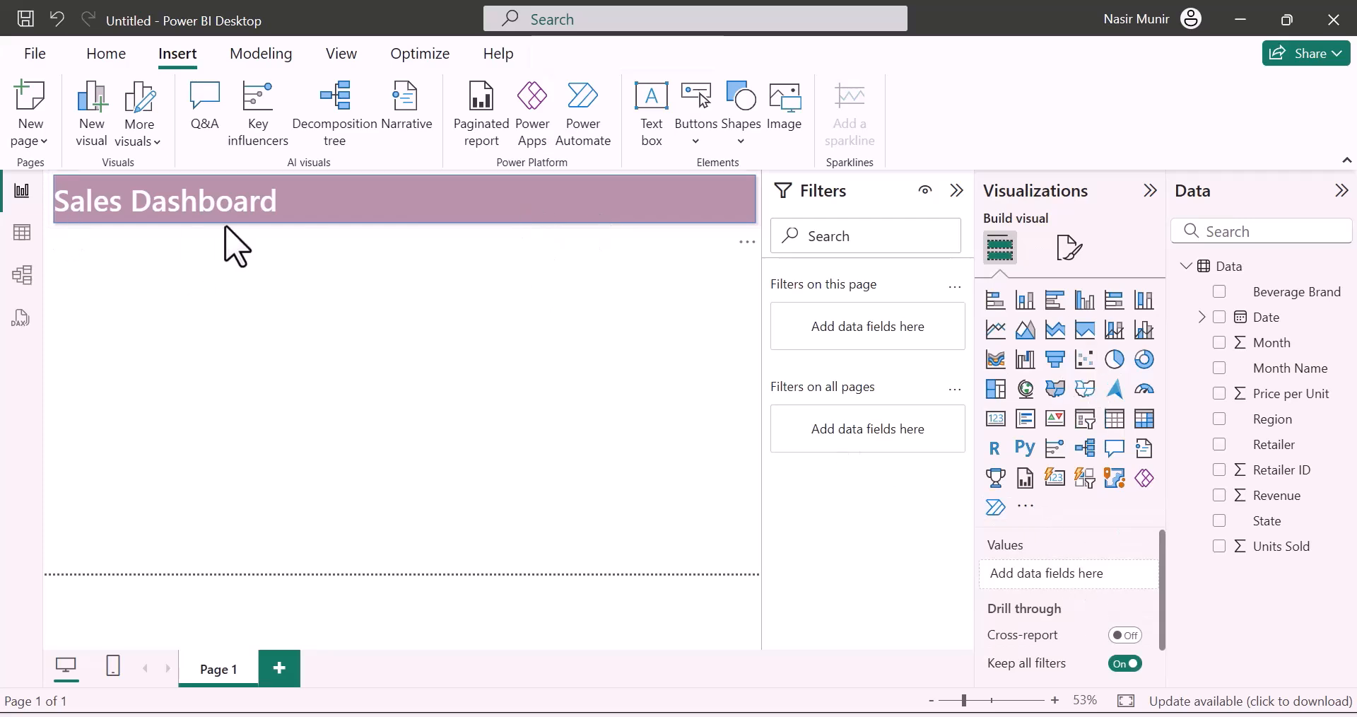
# - Turn the banner shape's shadow back off and deselect the banner
pyautogui.click(341, 206)
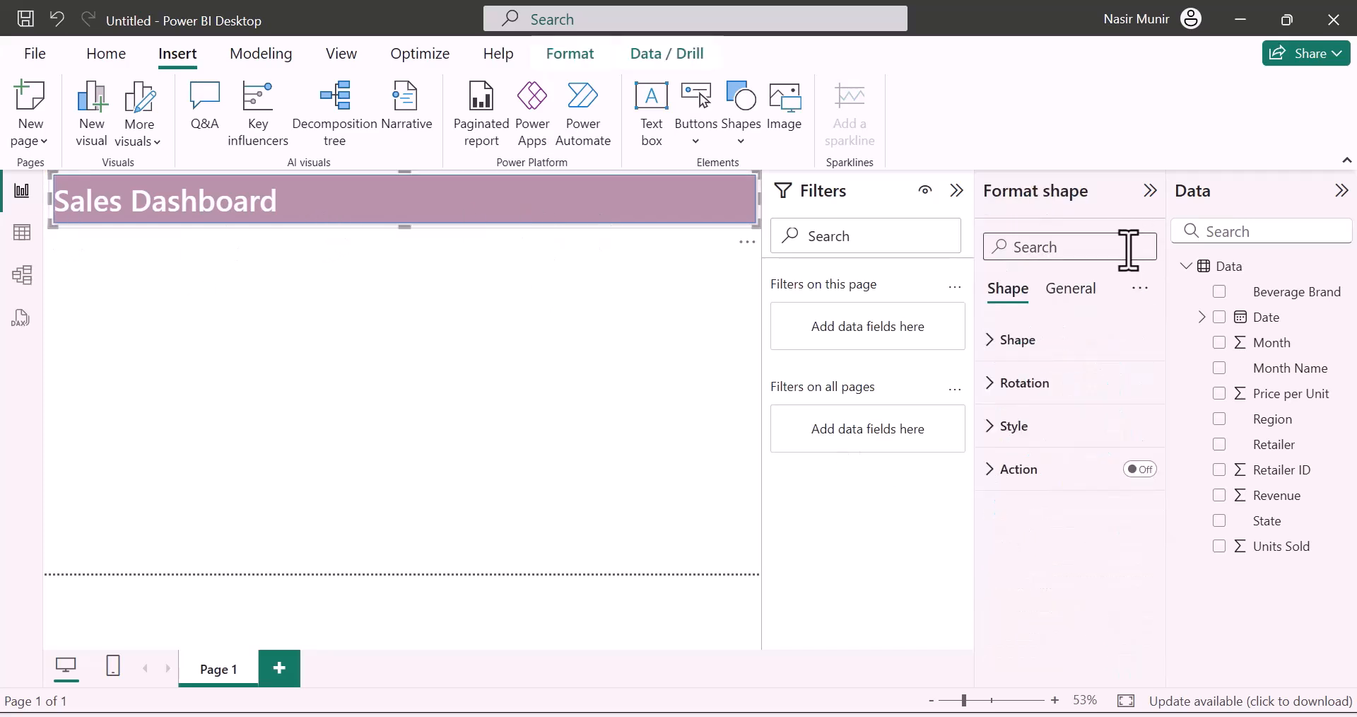
pyautogui.click(994, 340)
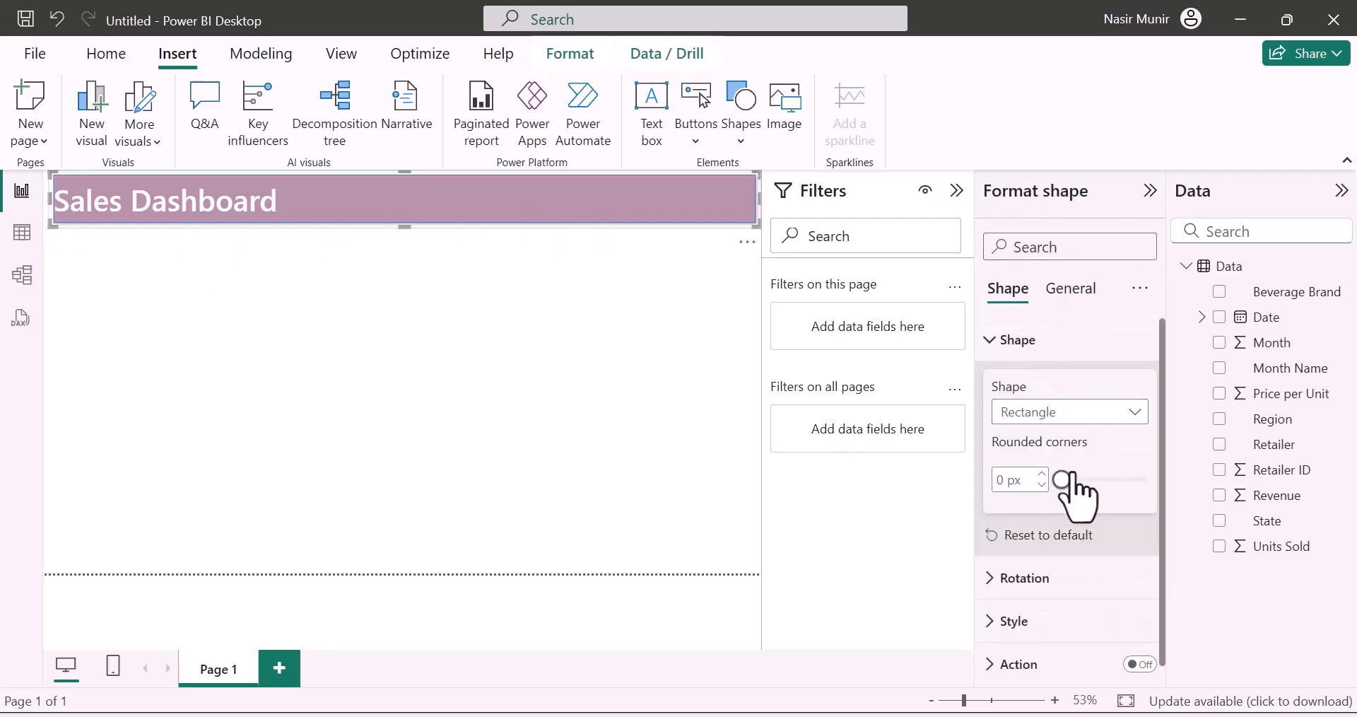
pyautogui.click(1011, 615)
pyautogui.scroll(-3, 1018, 580)
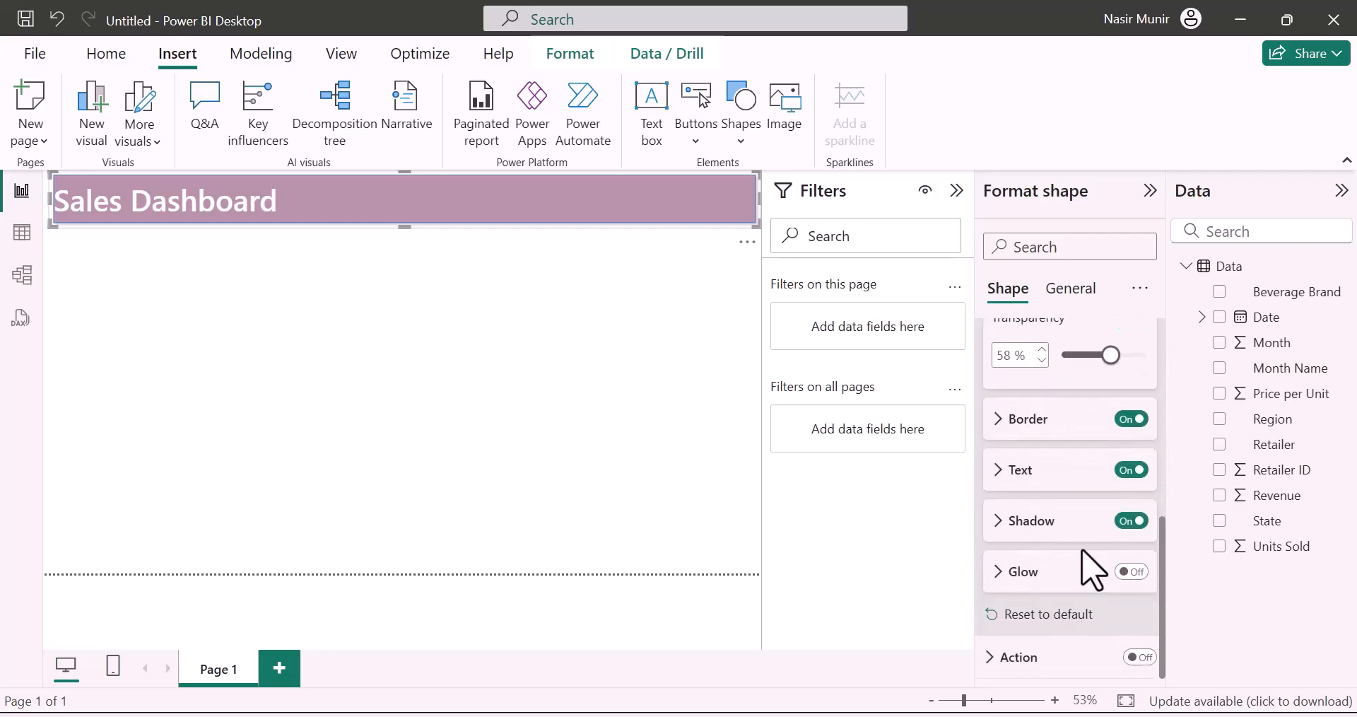
pyautogui.click(1132, 520)
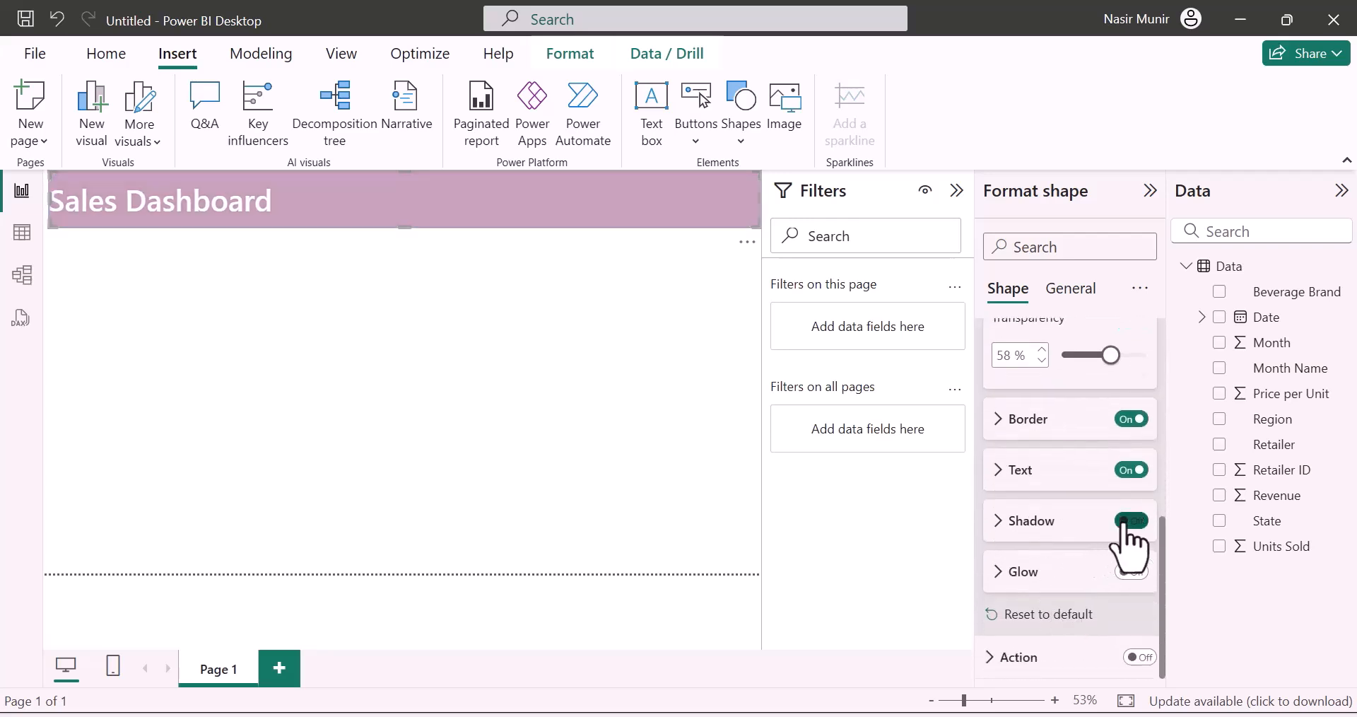
pyautogui.click(538, 257)
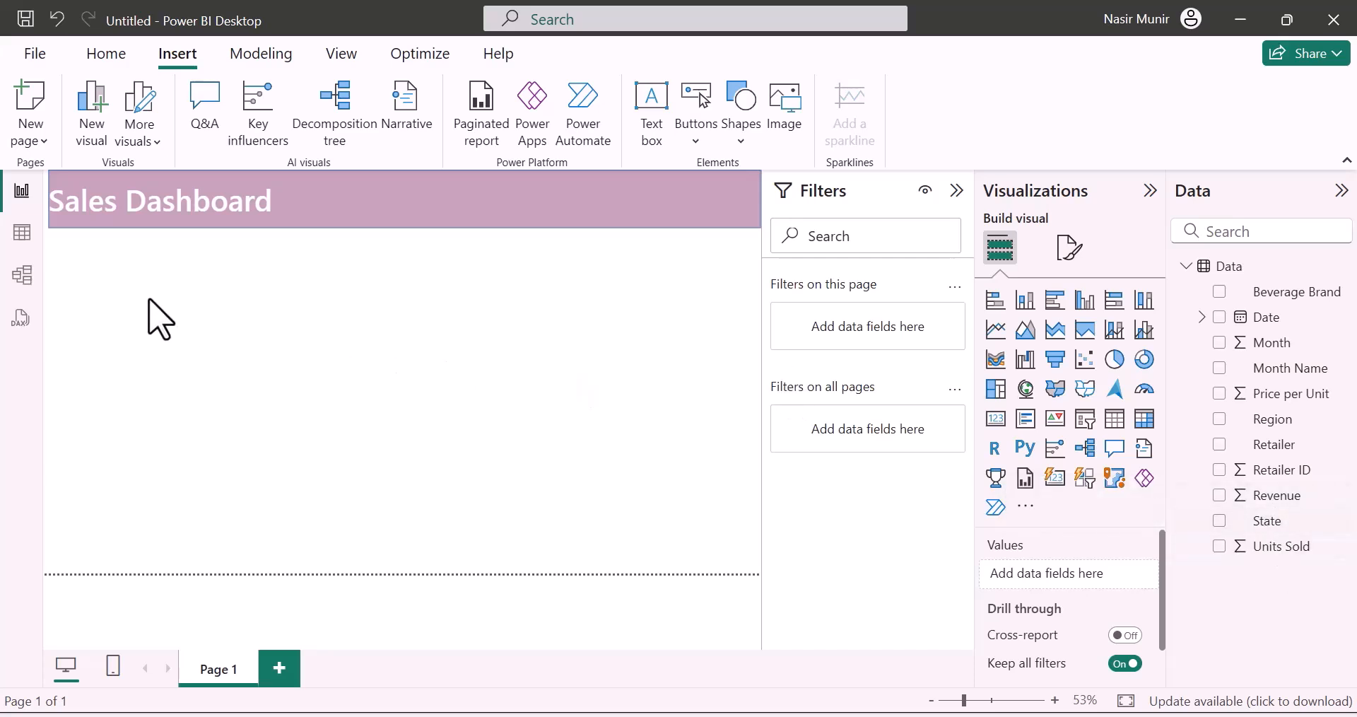
# - Add a small card visual below the left end of the banner and have it show Price per Unit
pyautogui.click(999, 420)
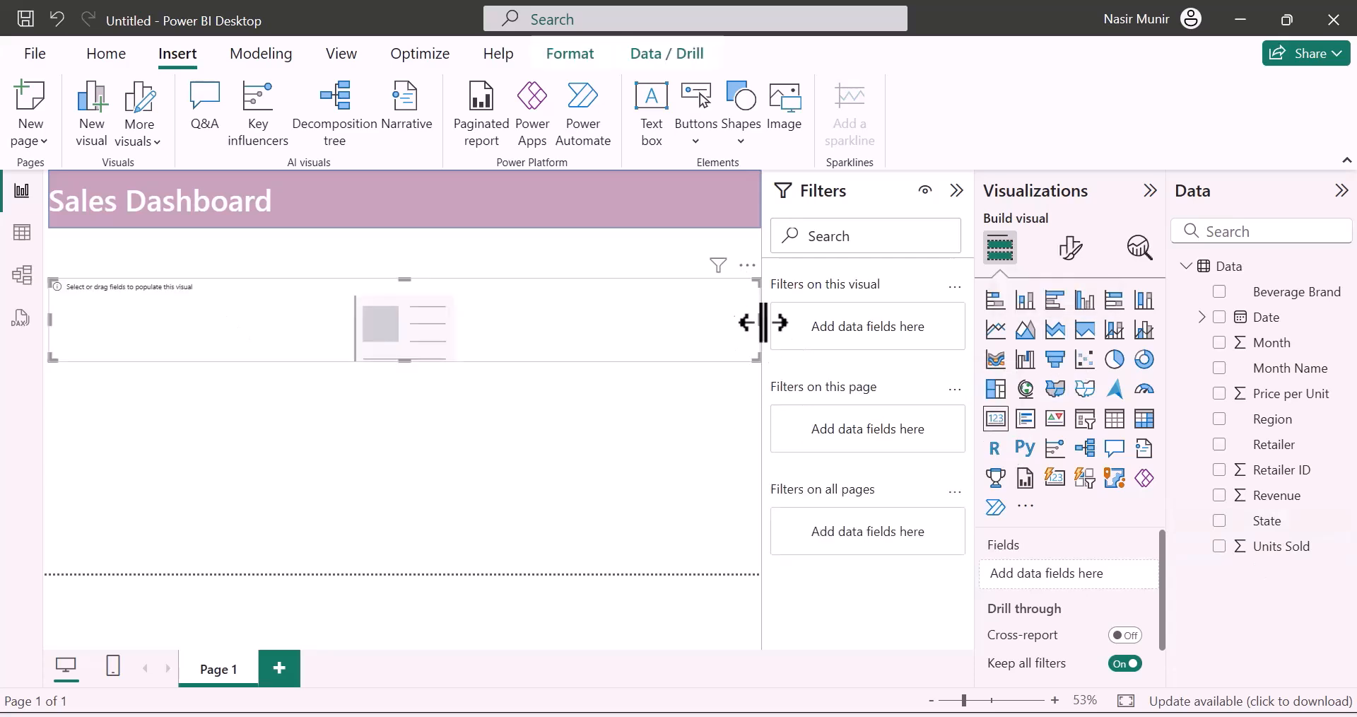
pyautogui.moveTo(754, 323); pyautogui.dragTo(142, 295)
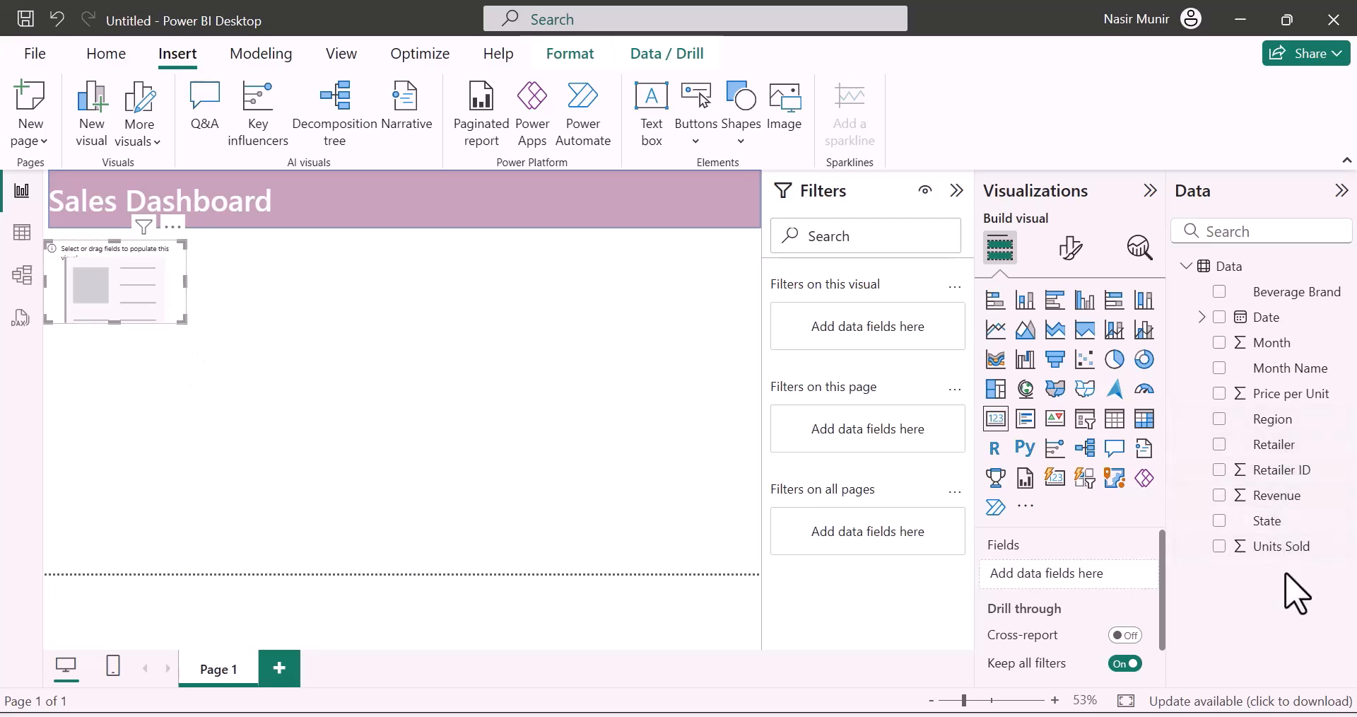
pyautogui.moveTo(1283, 396); pyautogui.dragTo(1097, 574)
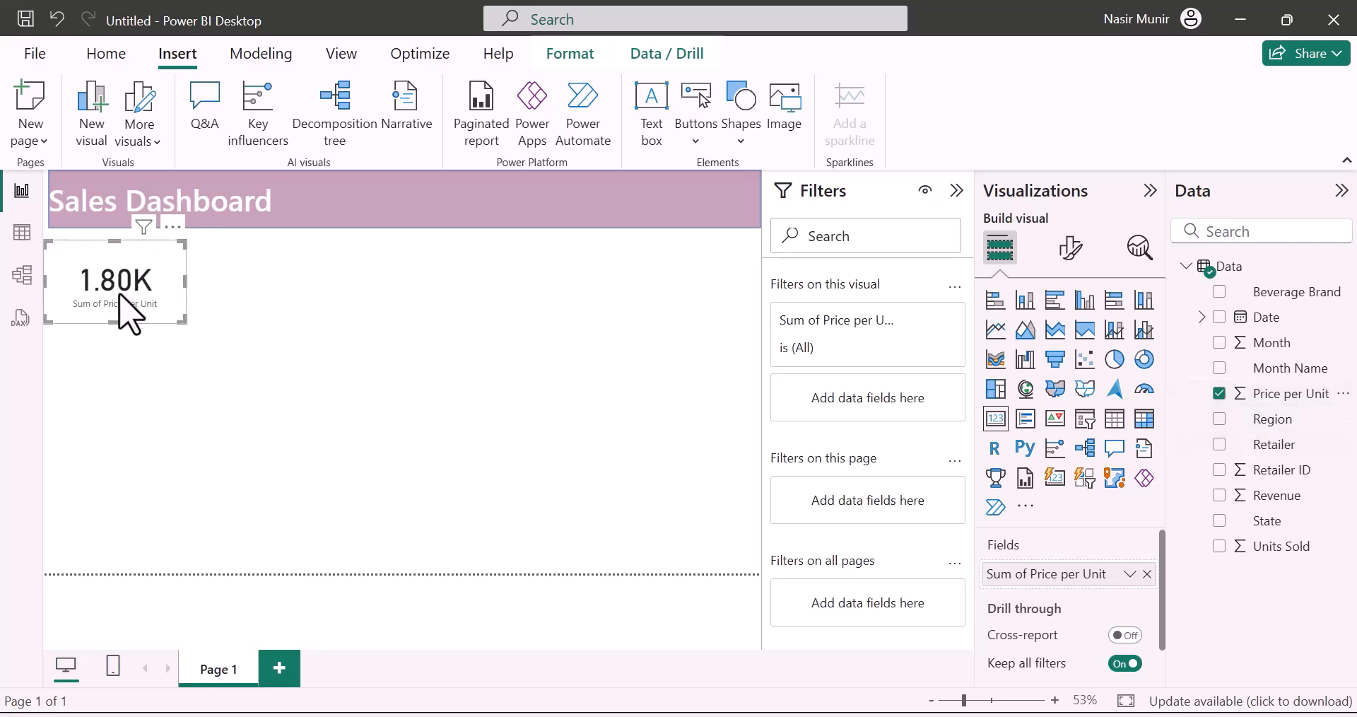
# - Change the card's callout value font to a heavier Segoe UI variant
pyautogui.click(1071, 248)
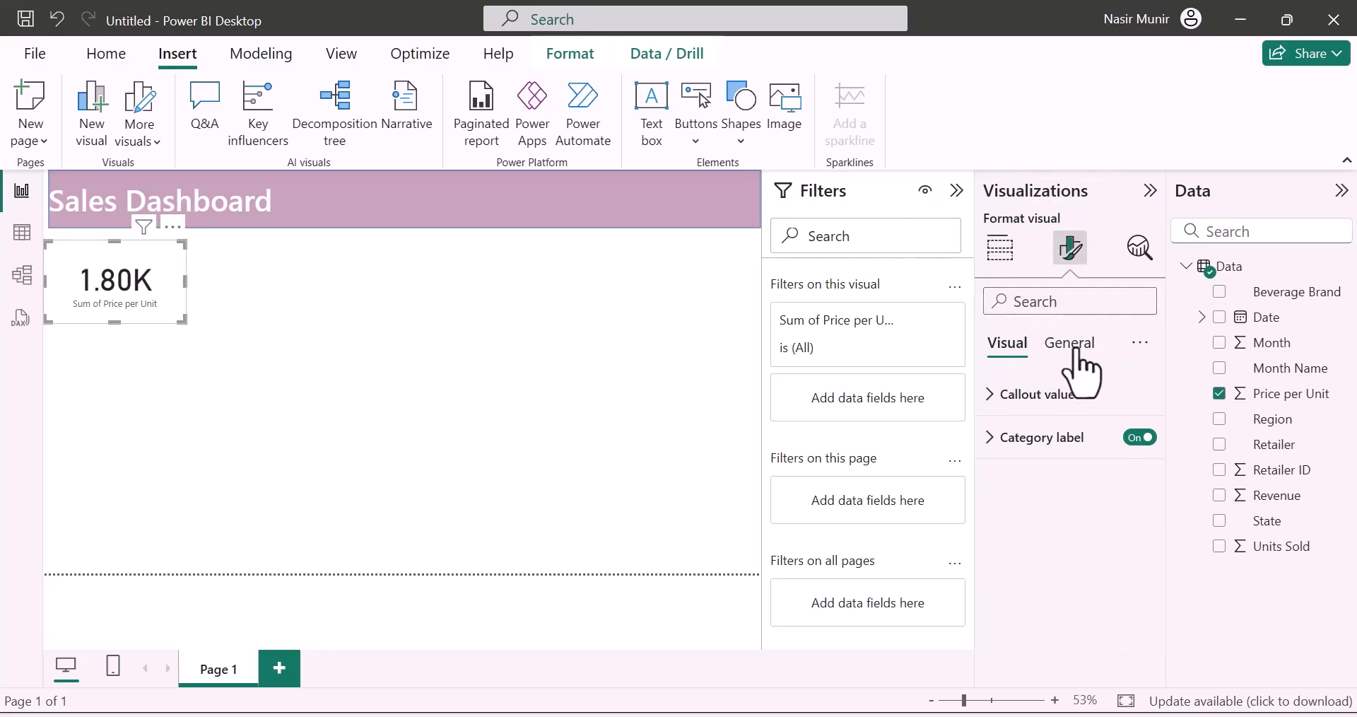
pyautogui.click(1008, 398)
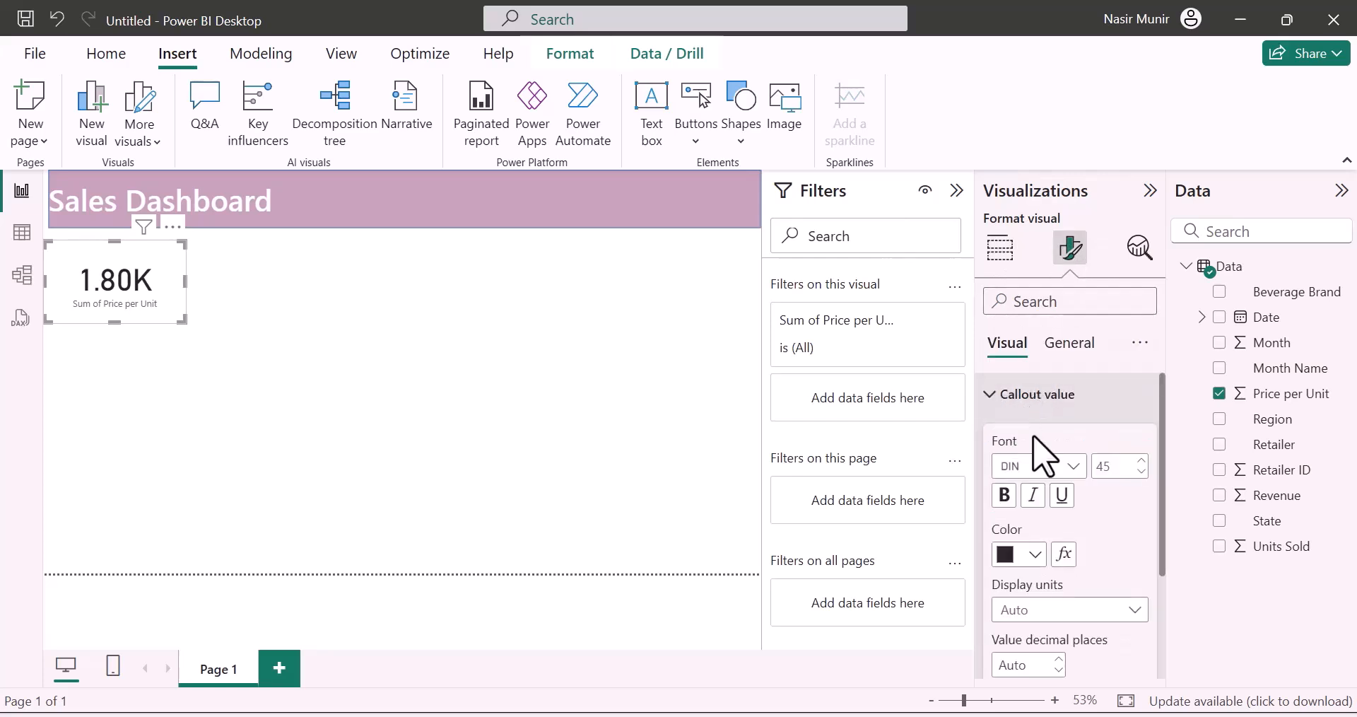
pyautogui.click(1051, 466)
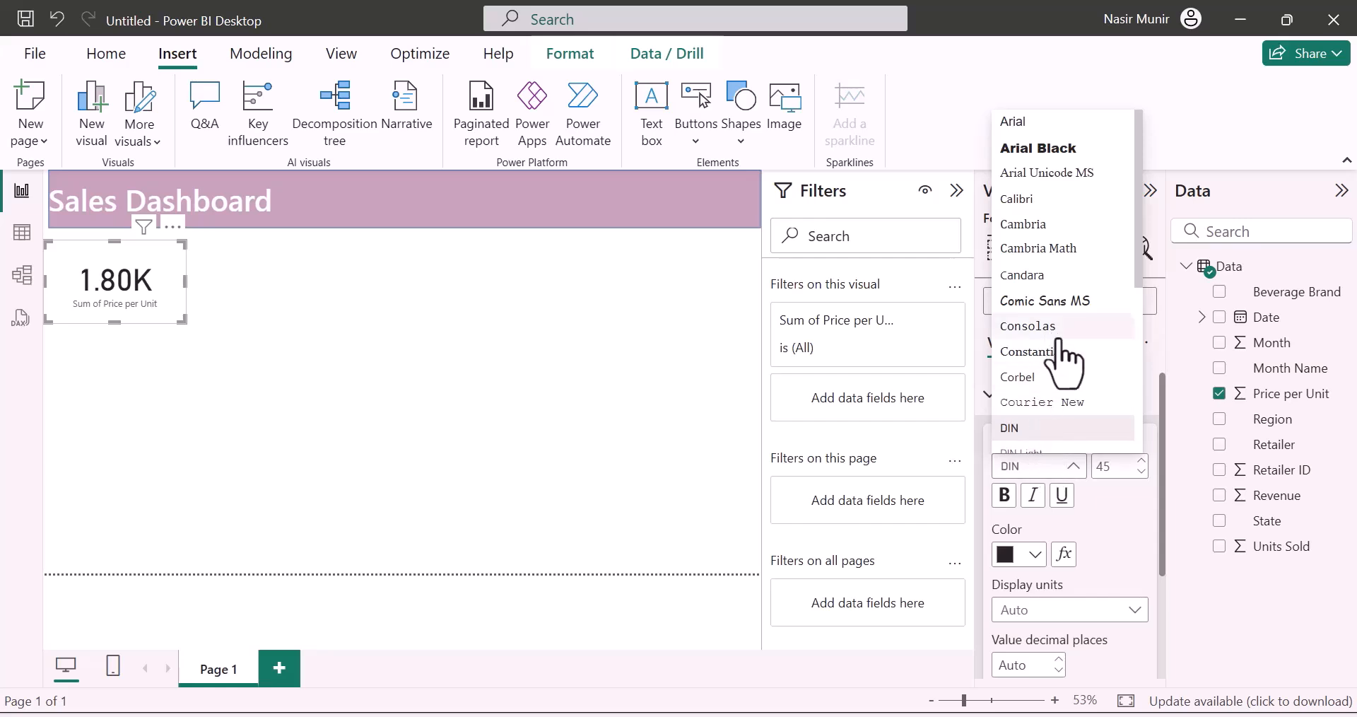
pyautogui.scroll(-5, 1058, 348)
pyautogui.click(1088, 291)
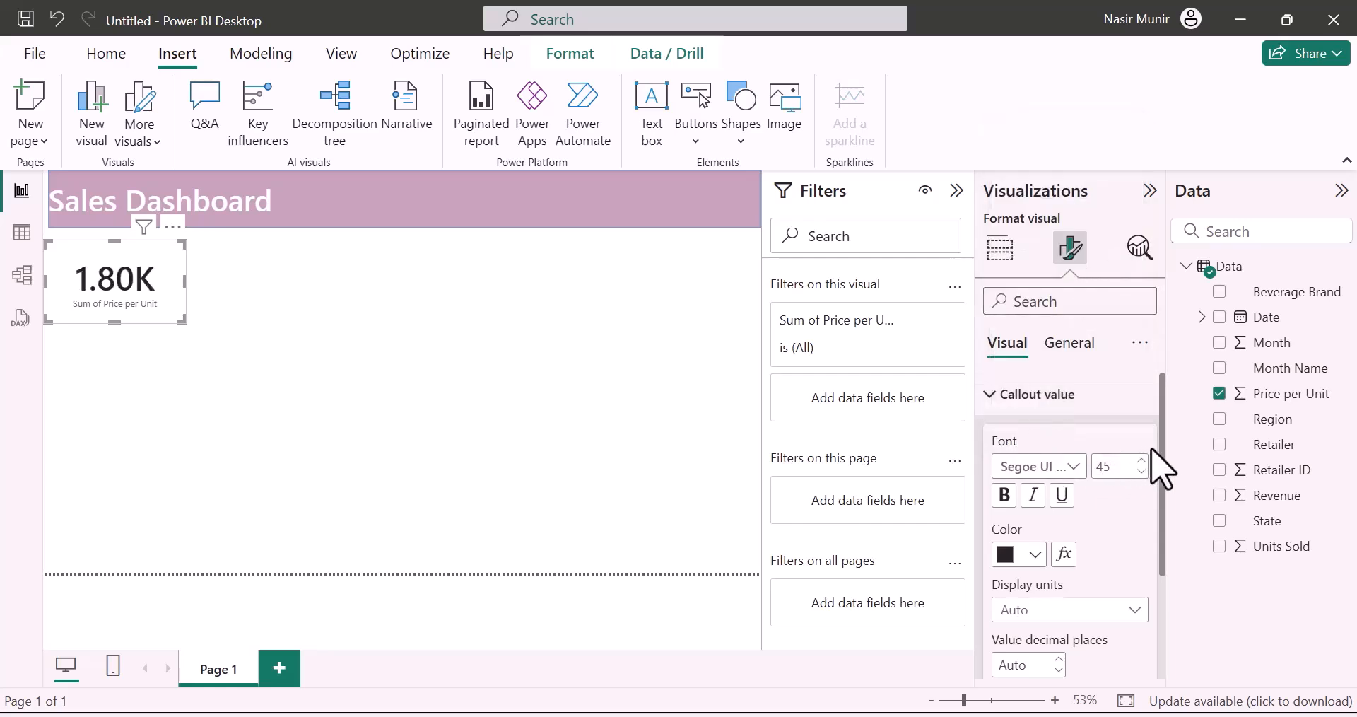
# - Try pink and white as the card's callout value color, and return it to the dark gray
pyautogui.moveTo(1164, 454); pyautogui.dragTo(1161, 483)
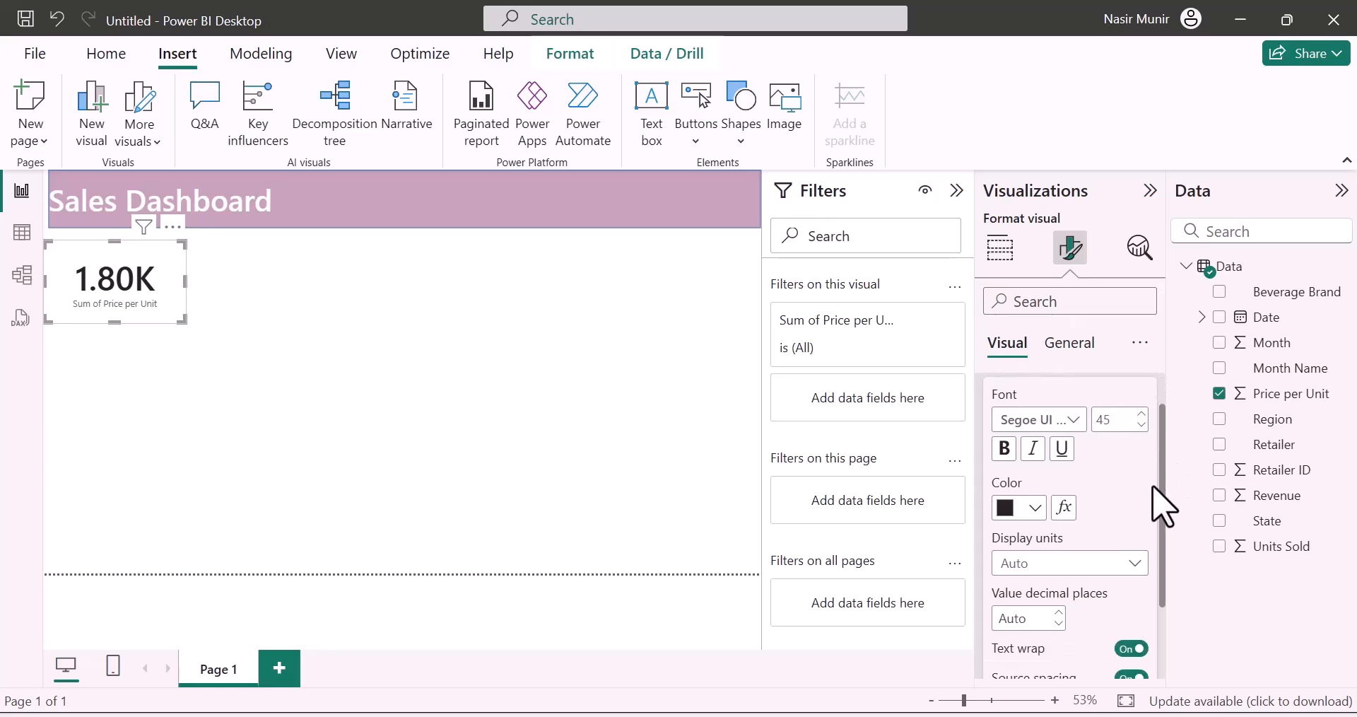
pyautogui.click(1036, 509)
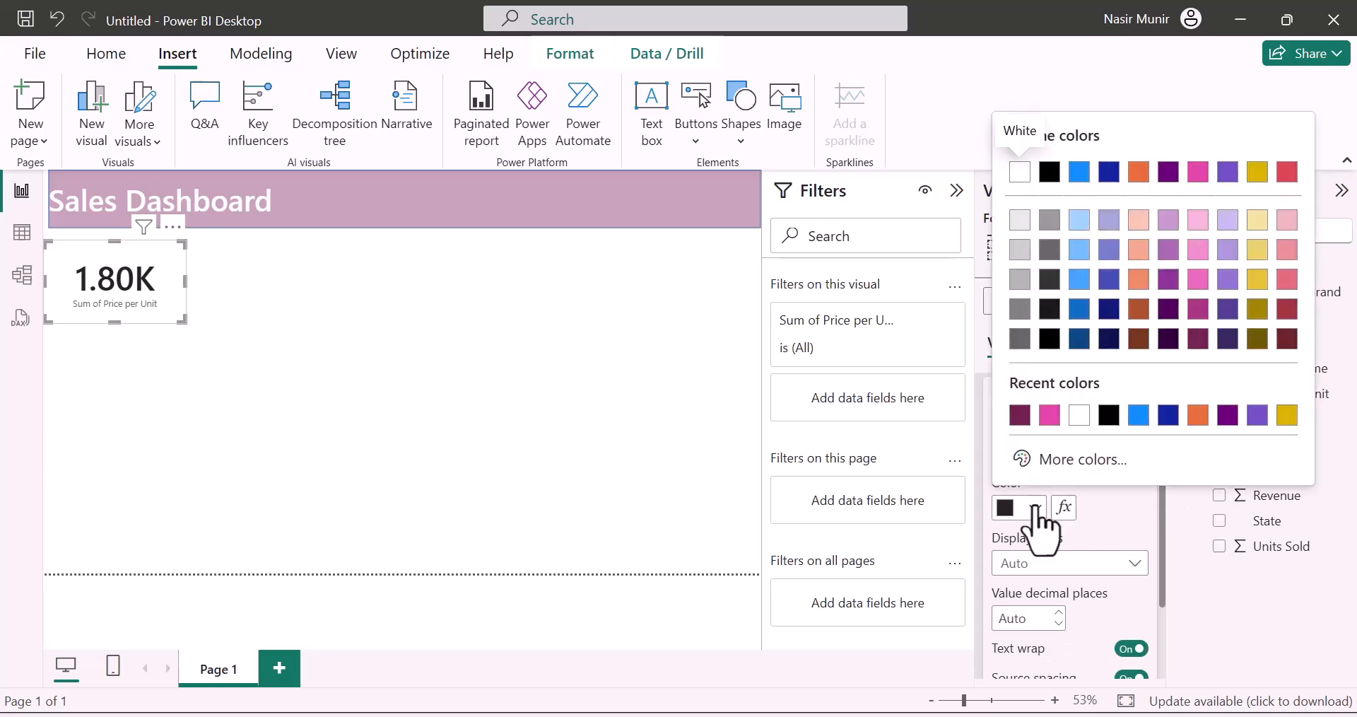
pyautogui.click(1036, 508)
pyautogui.scroll(-3, 1030, 514)
pyautogui.click(1035, 401)
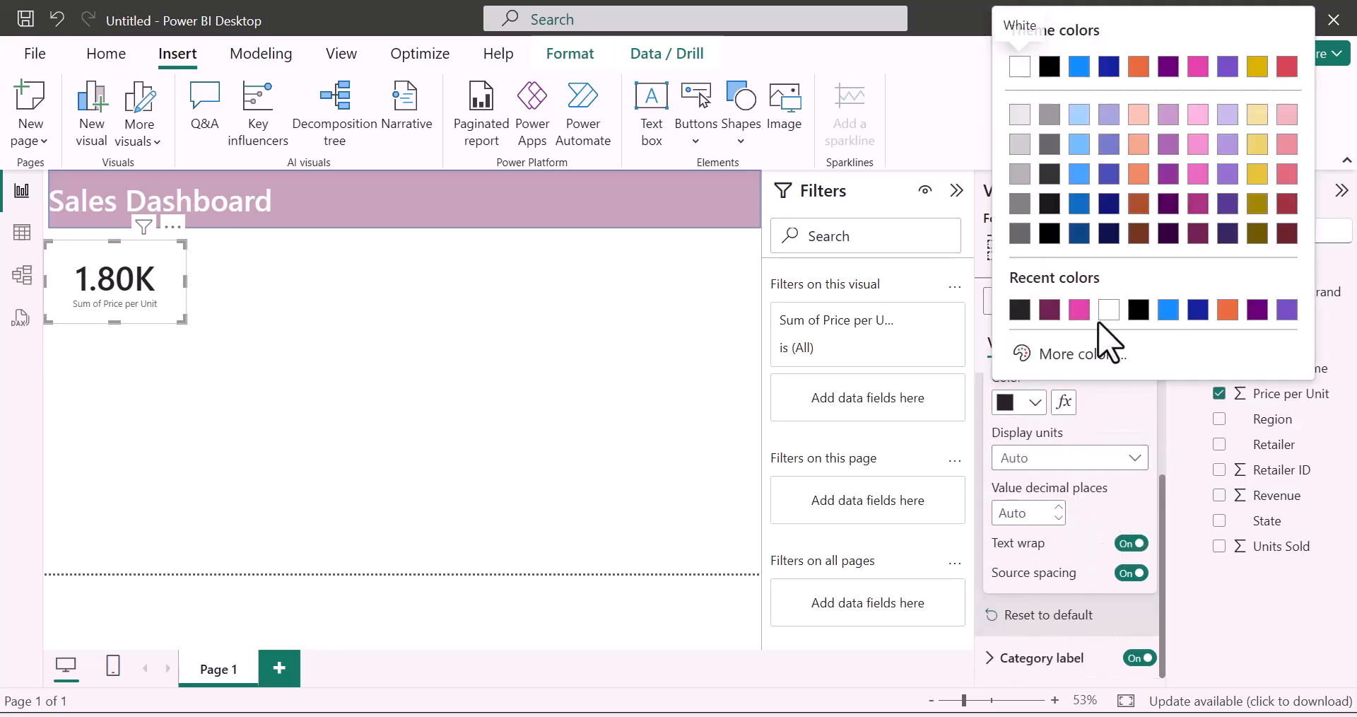
pyautogui.click(1079, 308)
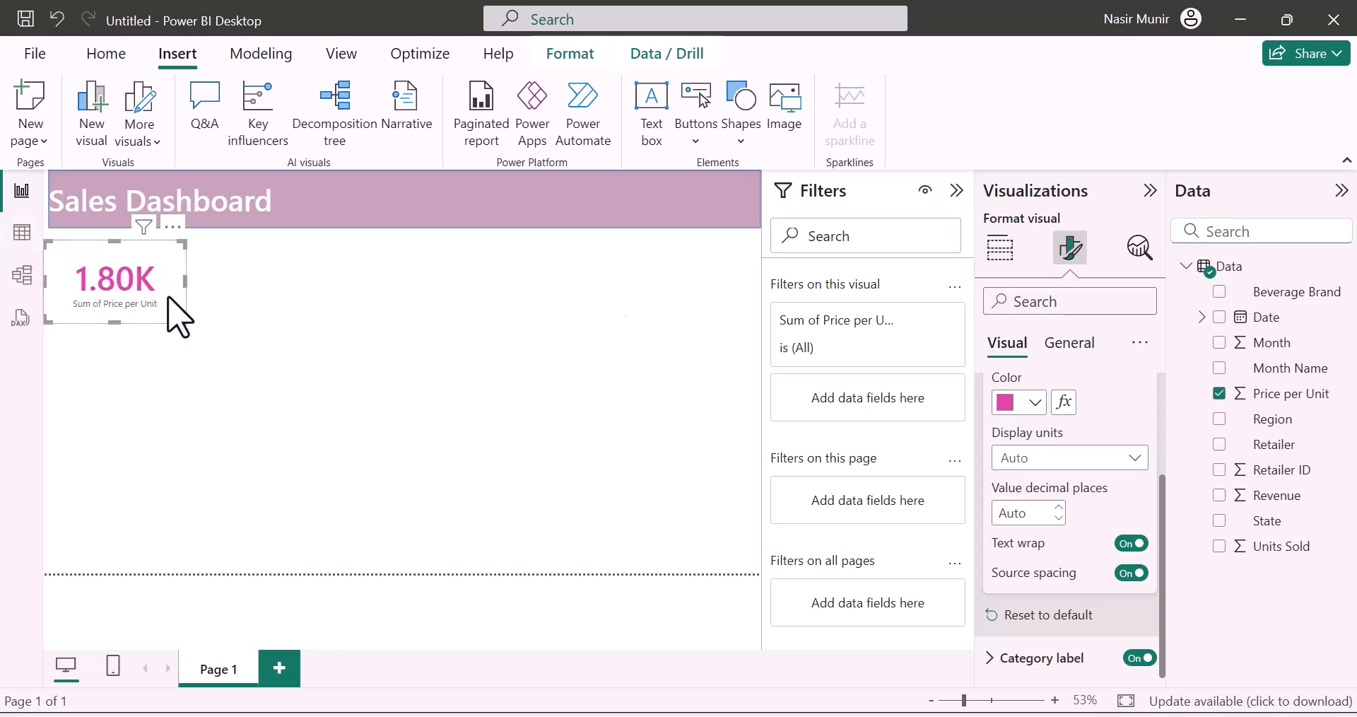
pyautogui.click(1035, 403)
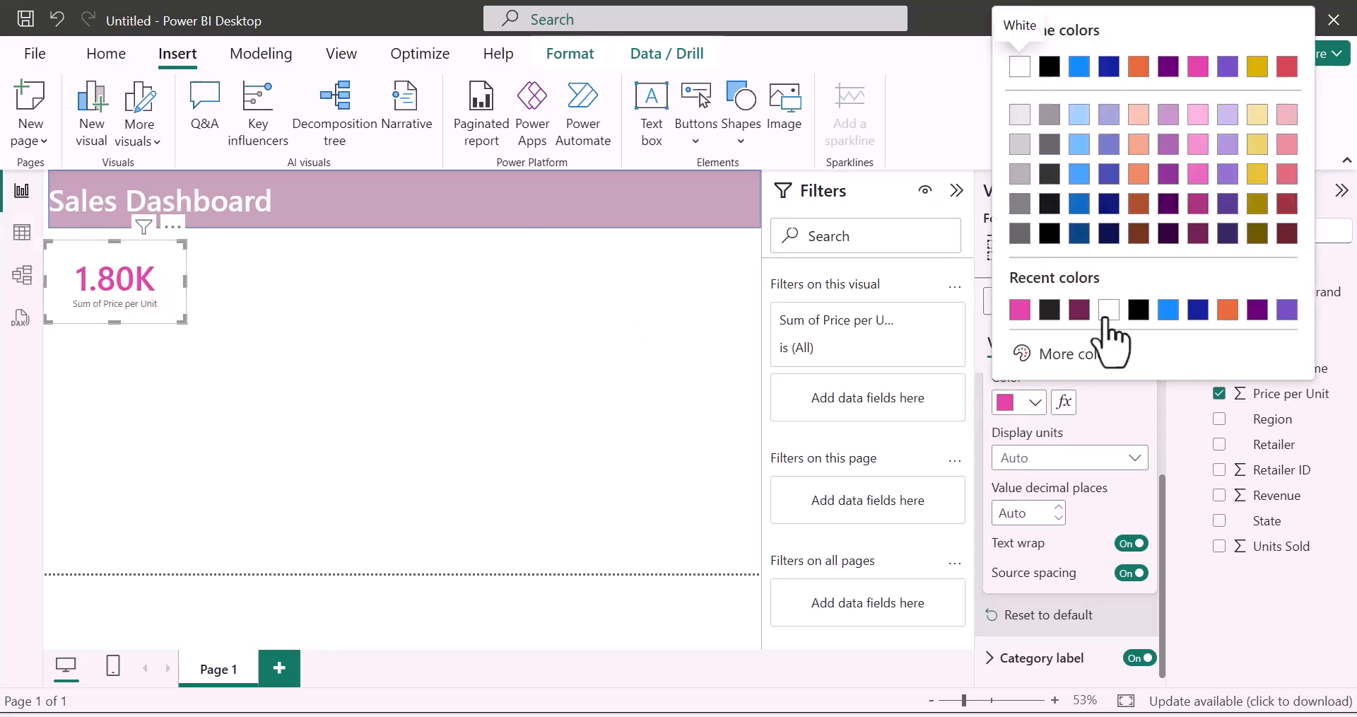
pyautogui.click(1109, 308)
pyautogui.click(1036, 401)
pyautogui.click(1080, 309)
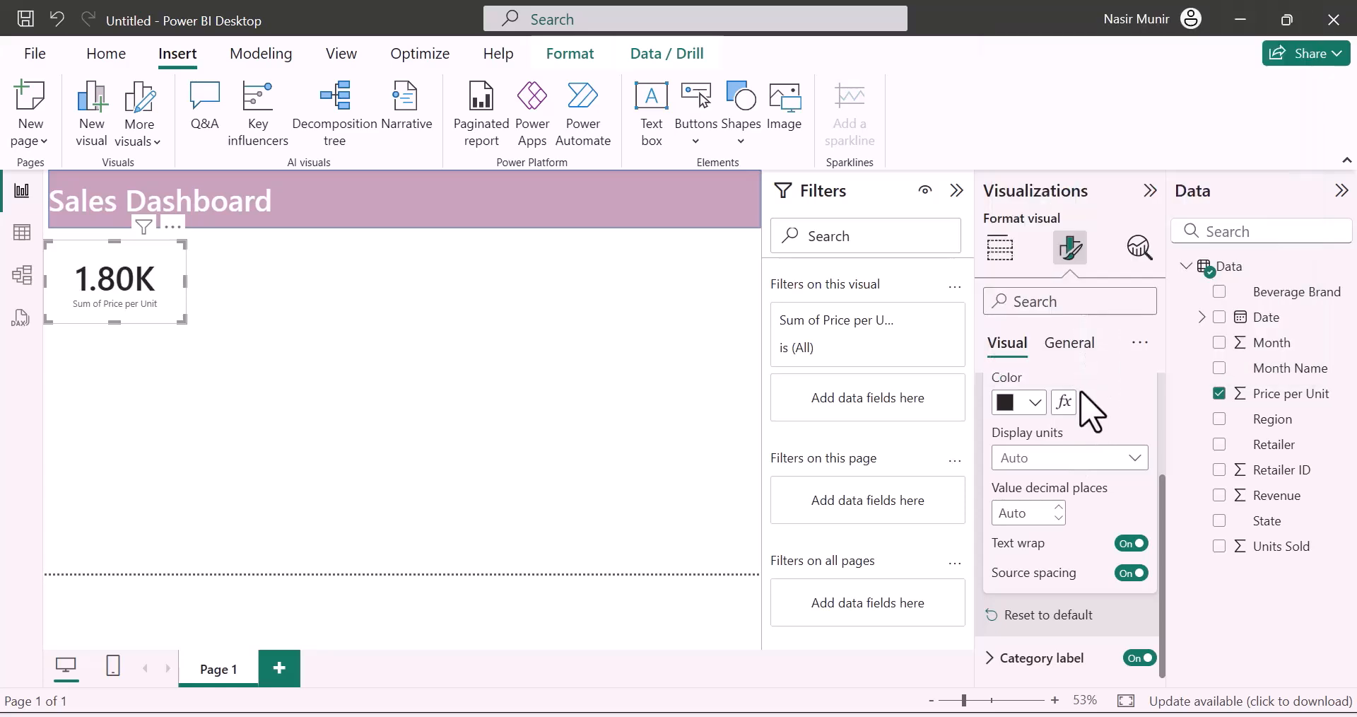
# - Try Millions as the callout value's display units and settle on Thousands
pyautogui.click(1025, 461)
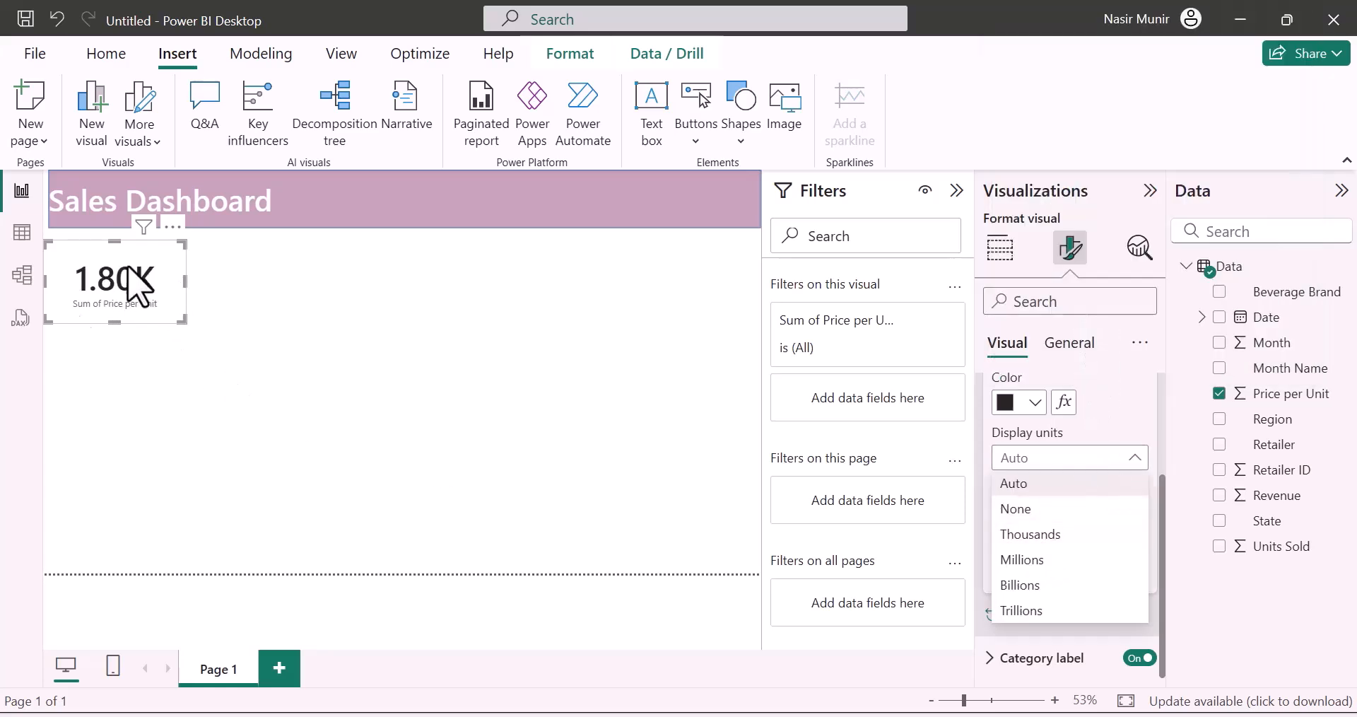
pyautogui.click(1060, 561)
pyautogui.click(1093, 458)
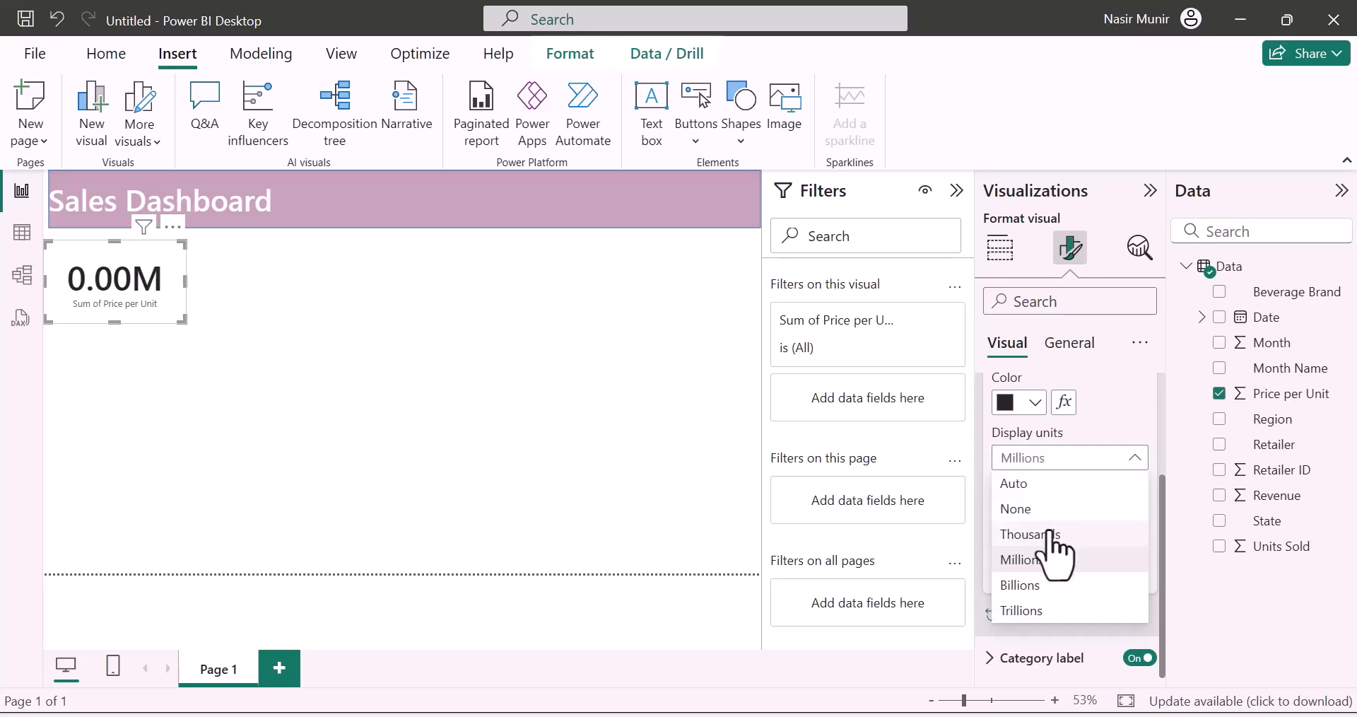
pyautogui.click(1055, 535)
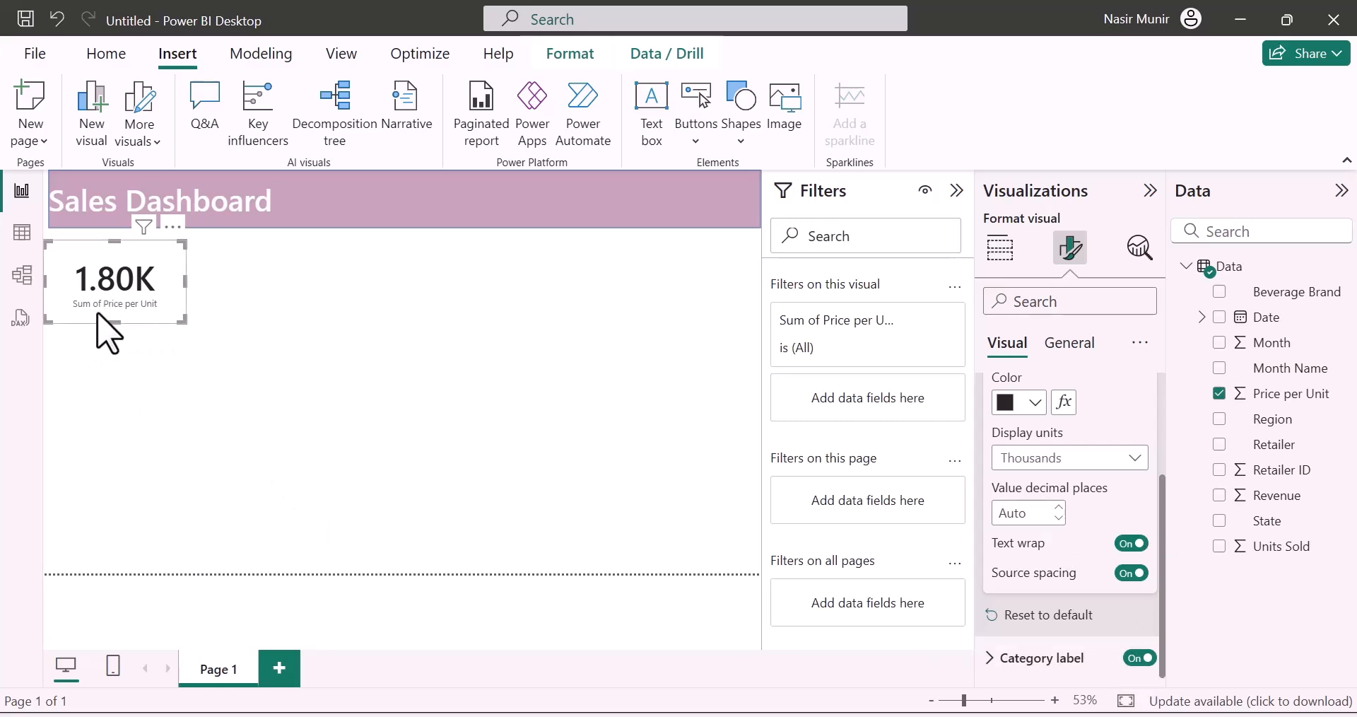
# - Toggle the card's category label off and on, and change its font to Segoe UI Bold
pyautogui.click(1140, 658)
pyautogui.click(1140, 658)
pyautogui.click(998, 665)
pyautogui.scroll(-3, 1107, 629)
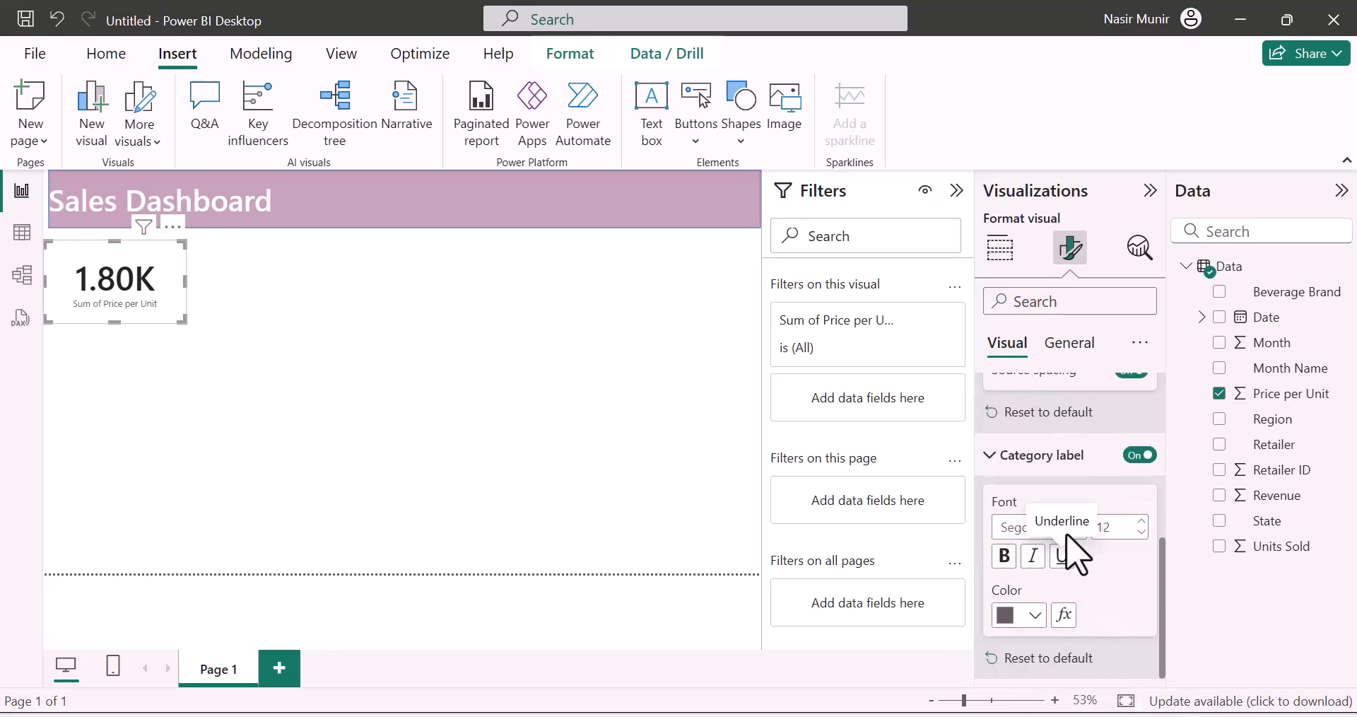
pyautogui.click(1033, 527)
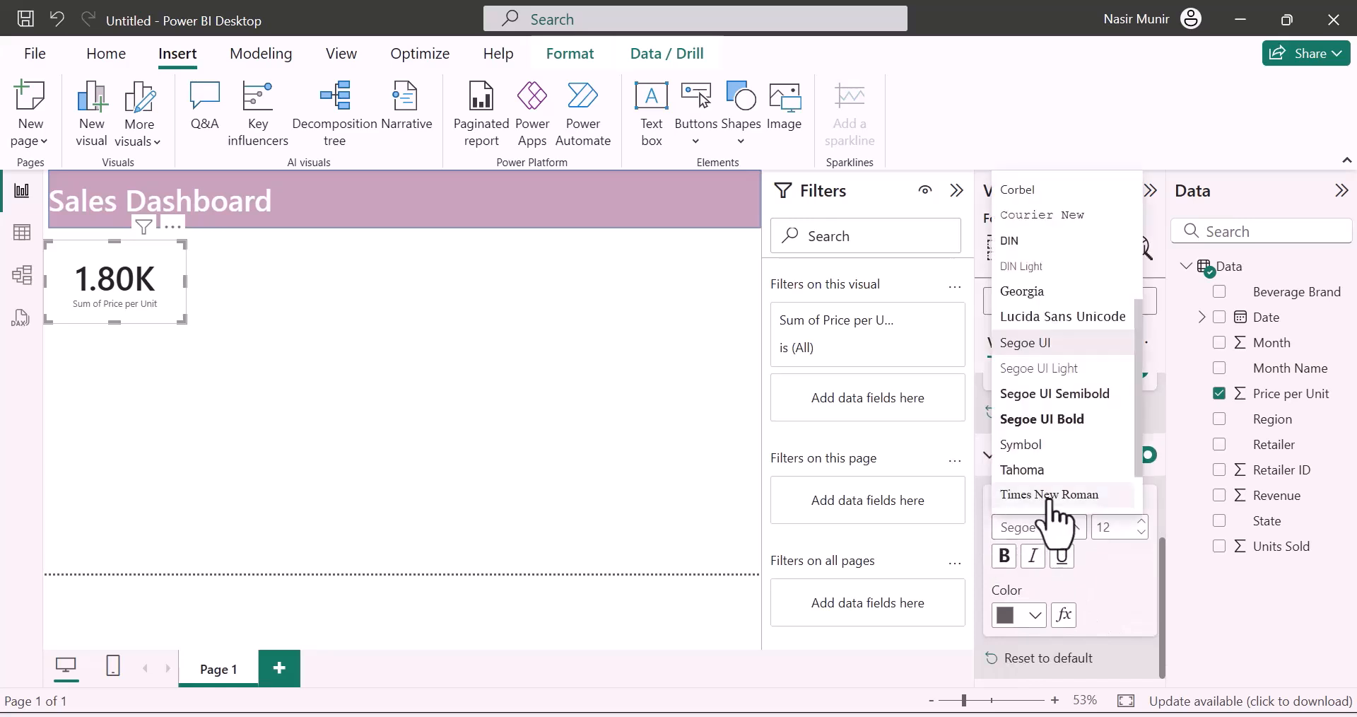
pyautogui.click(1086, 413)
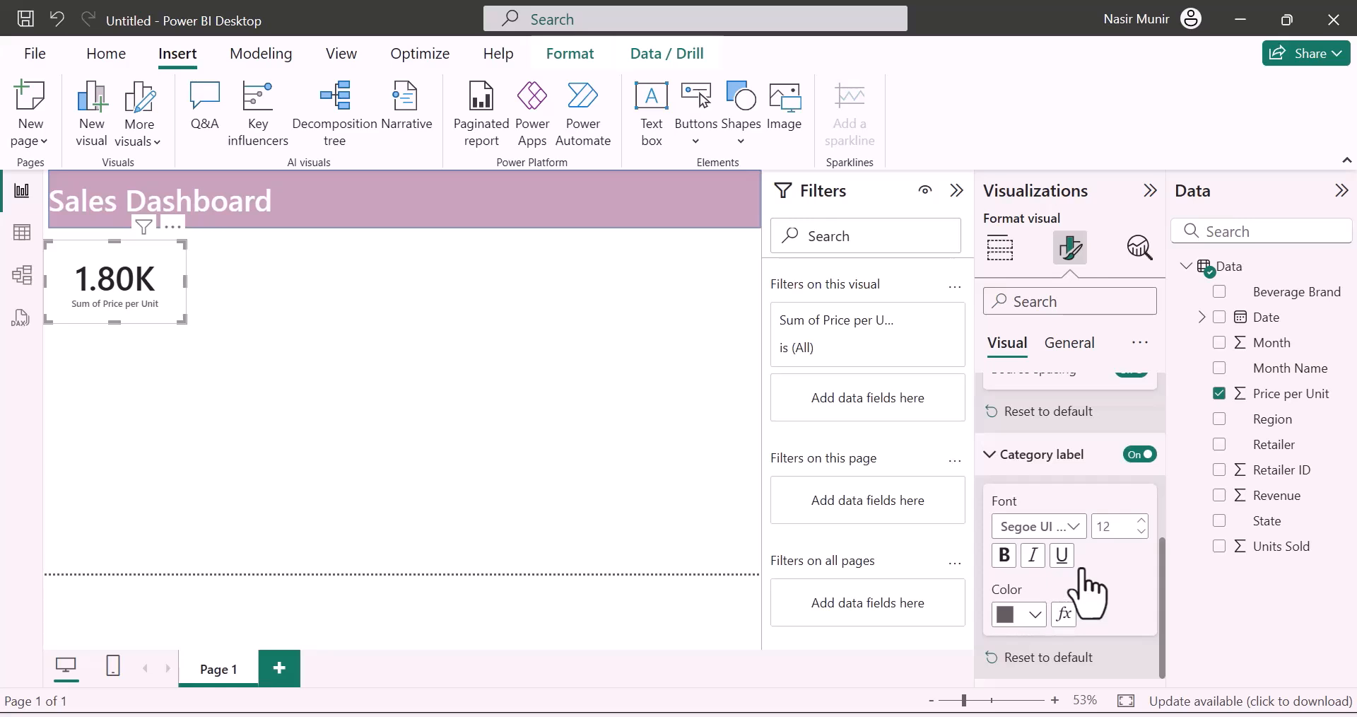
pyautogui.scroll(2, 1082, 587)
pyautogui.scroll(-2, 1082, 584)
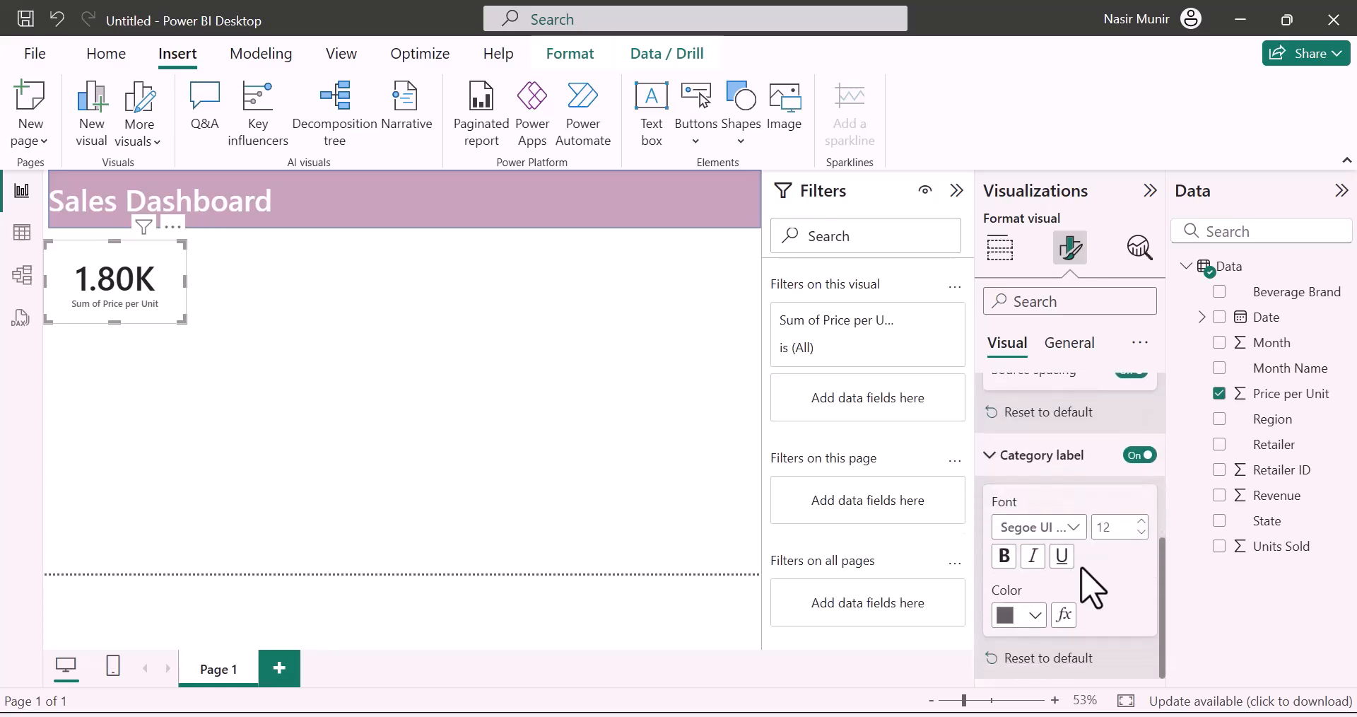
# - Give the card a dark maroon background with 75% transparency and deselect the card
pyautogui.scroll(2, 1055, 479)
pyautogui.scroll(3, 1064, 516)
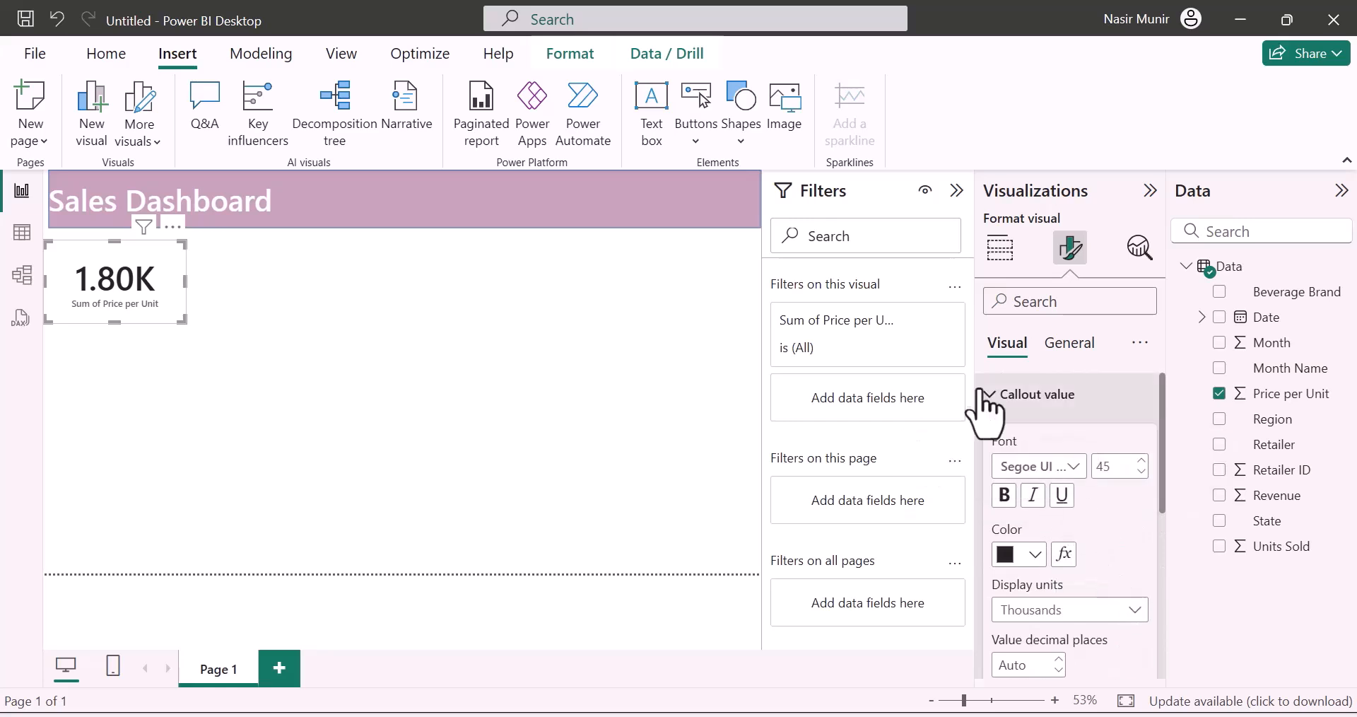
pyautogui.click(989, 395)
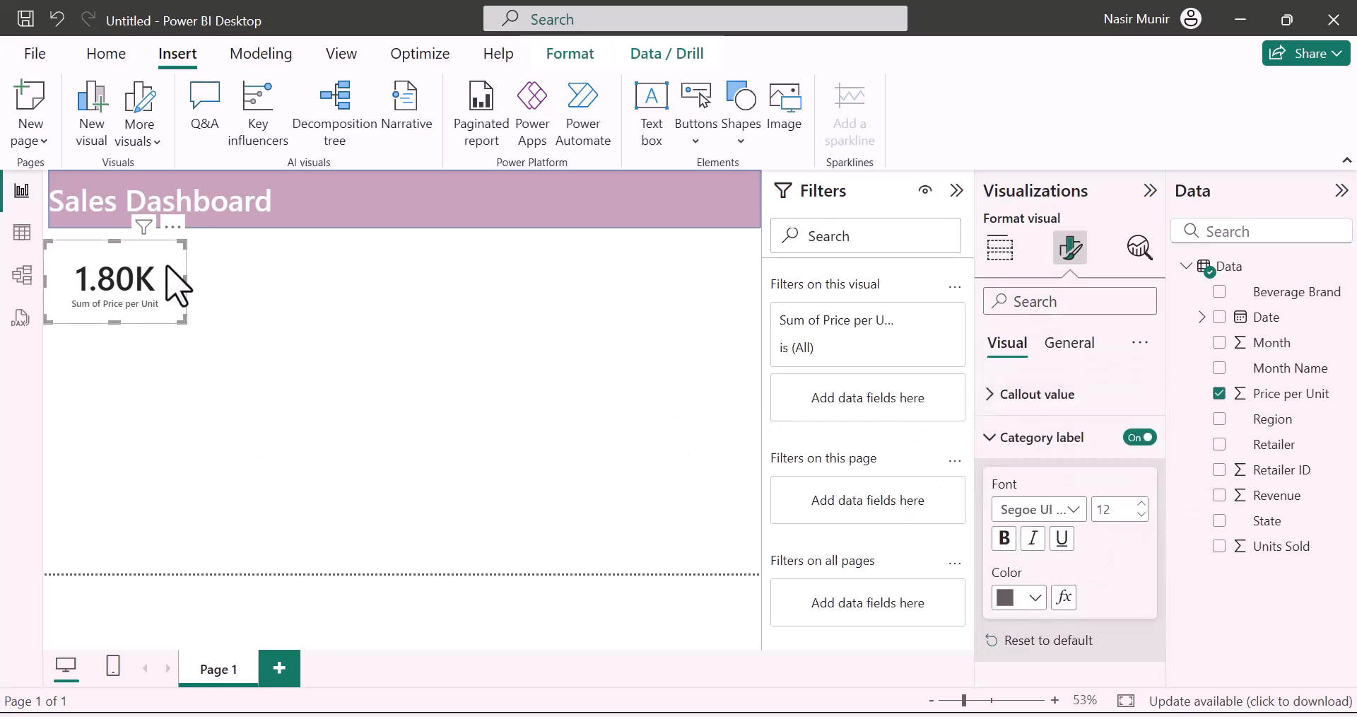
pyautogui.click(1070, 343)
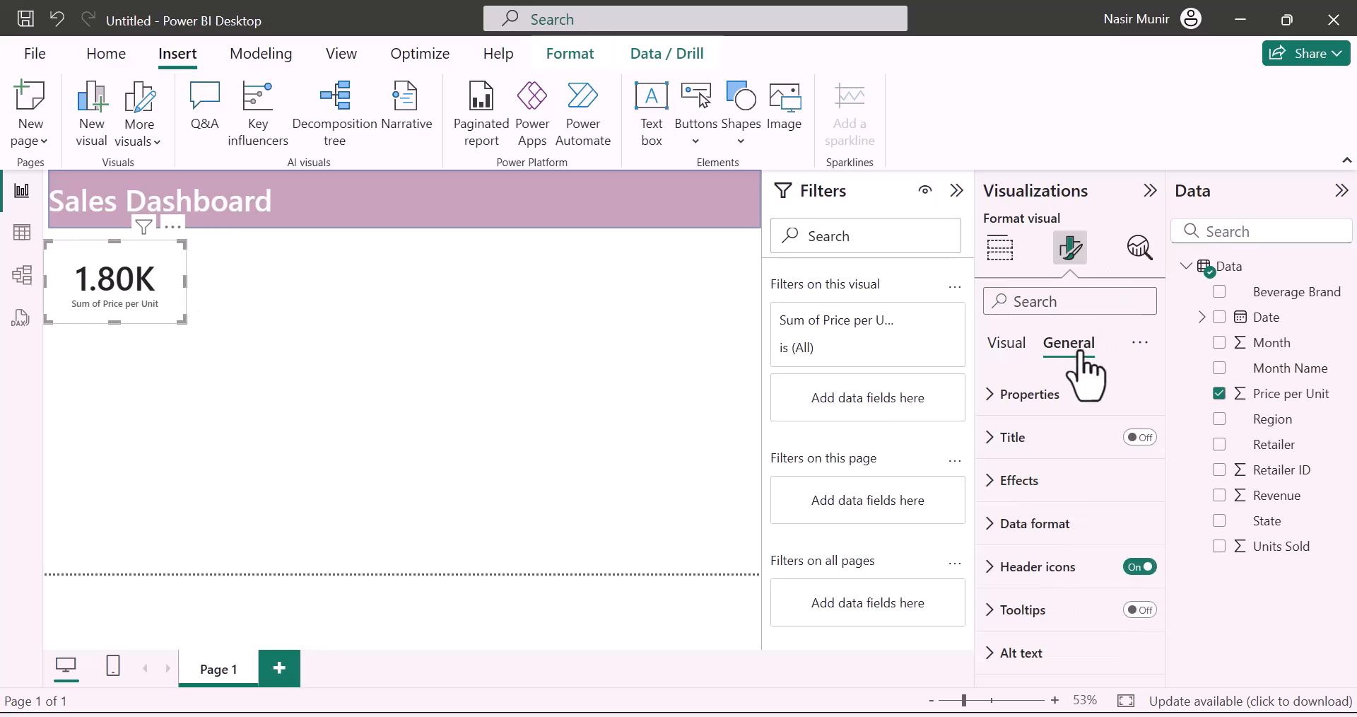
pyautogui.click(1002, 481)
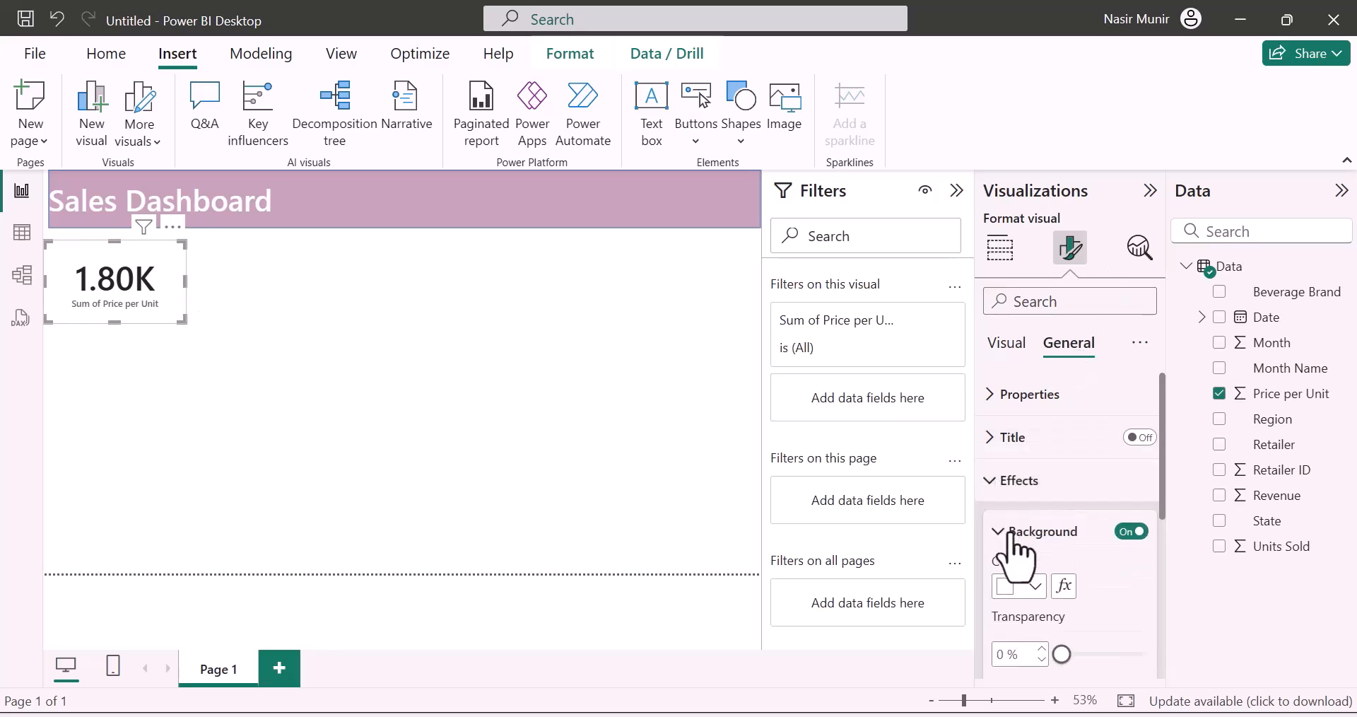
pyautogui.click(1038, 586)
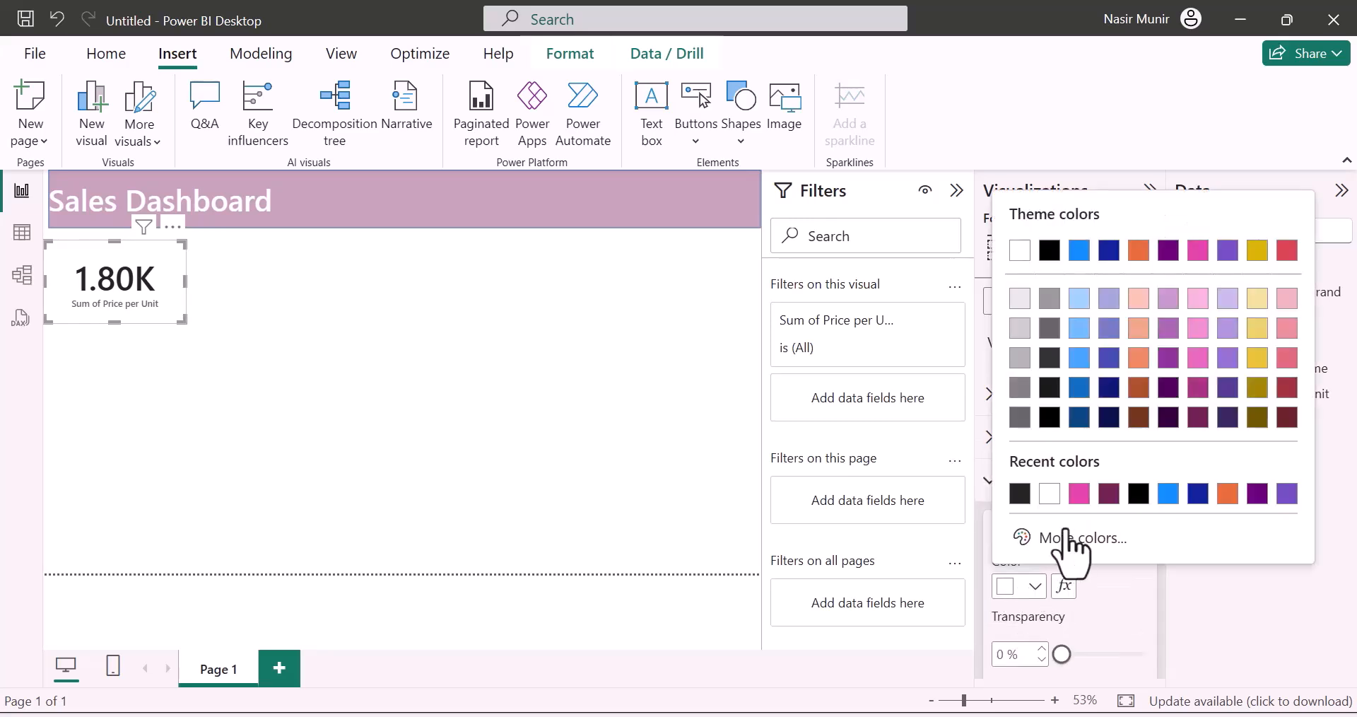
pyautogui.click(1103, 493)
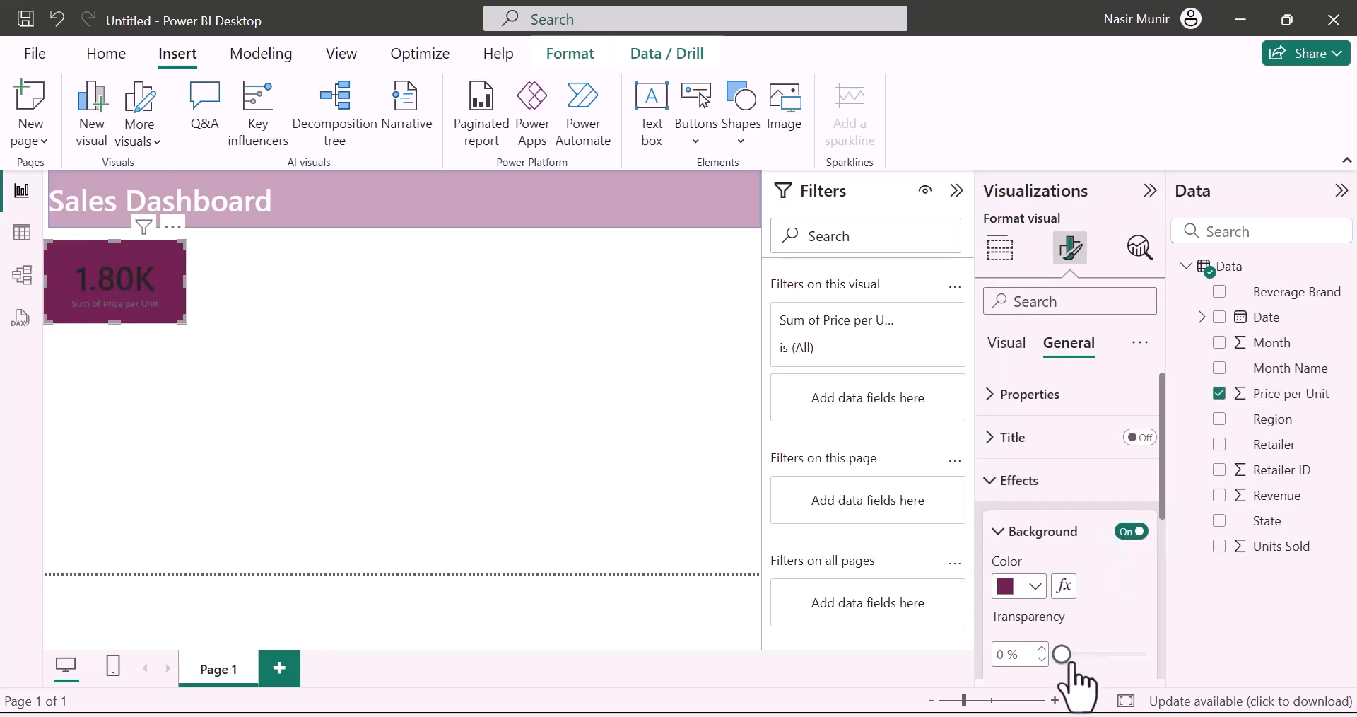
pyautogui.moveTo(1064, 655); pyautogui.dragTo(1124, 655)
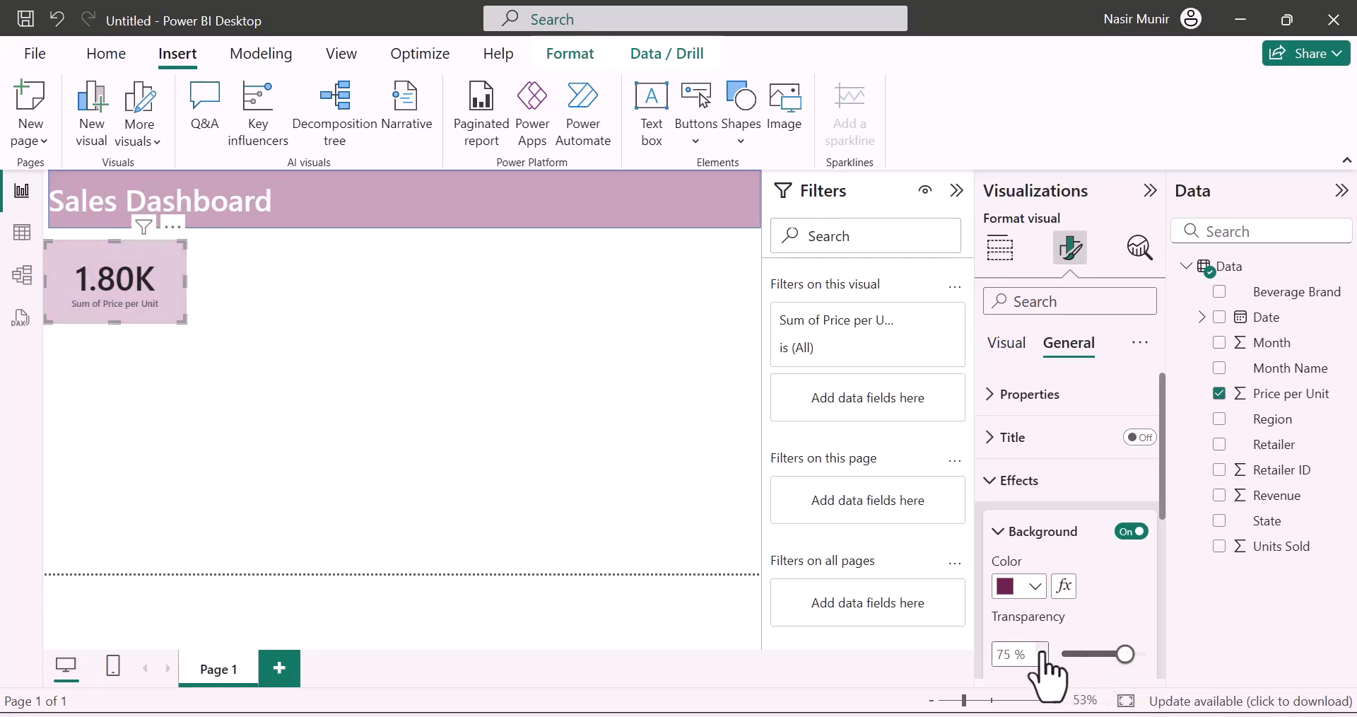
pyautogui.click(273, 295)
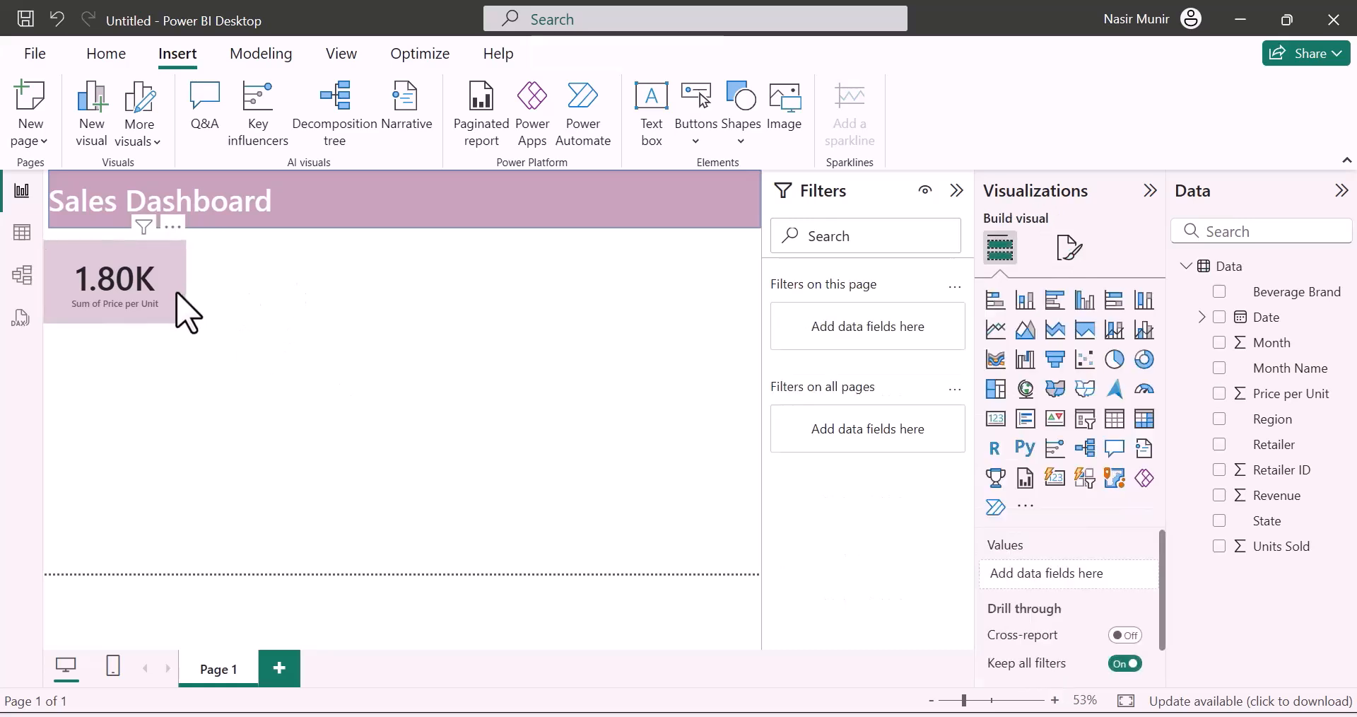
pyautogui.click(171, 277)
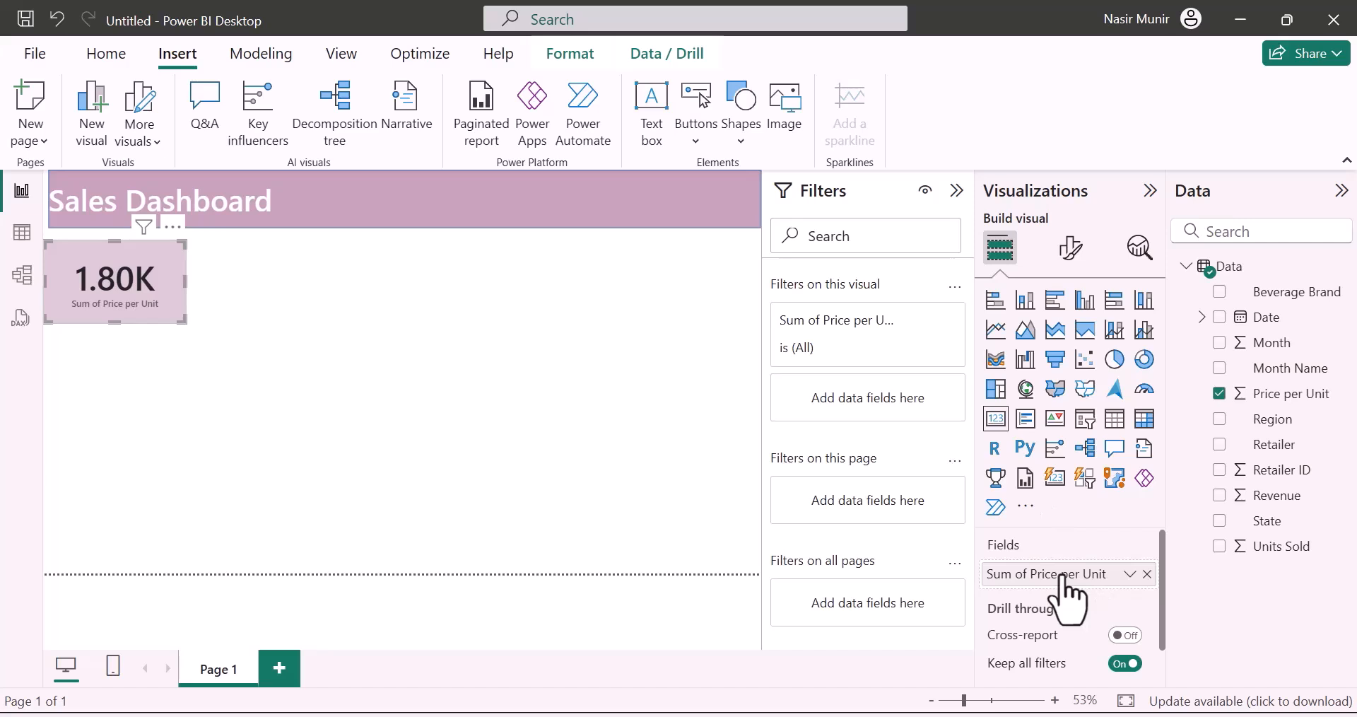
pyautogui.doubleClick(1045, 574)
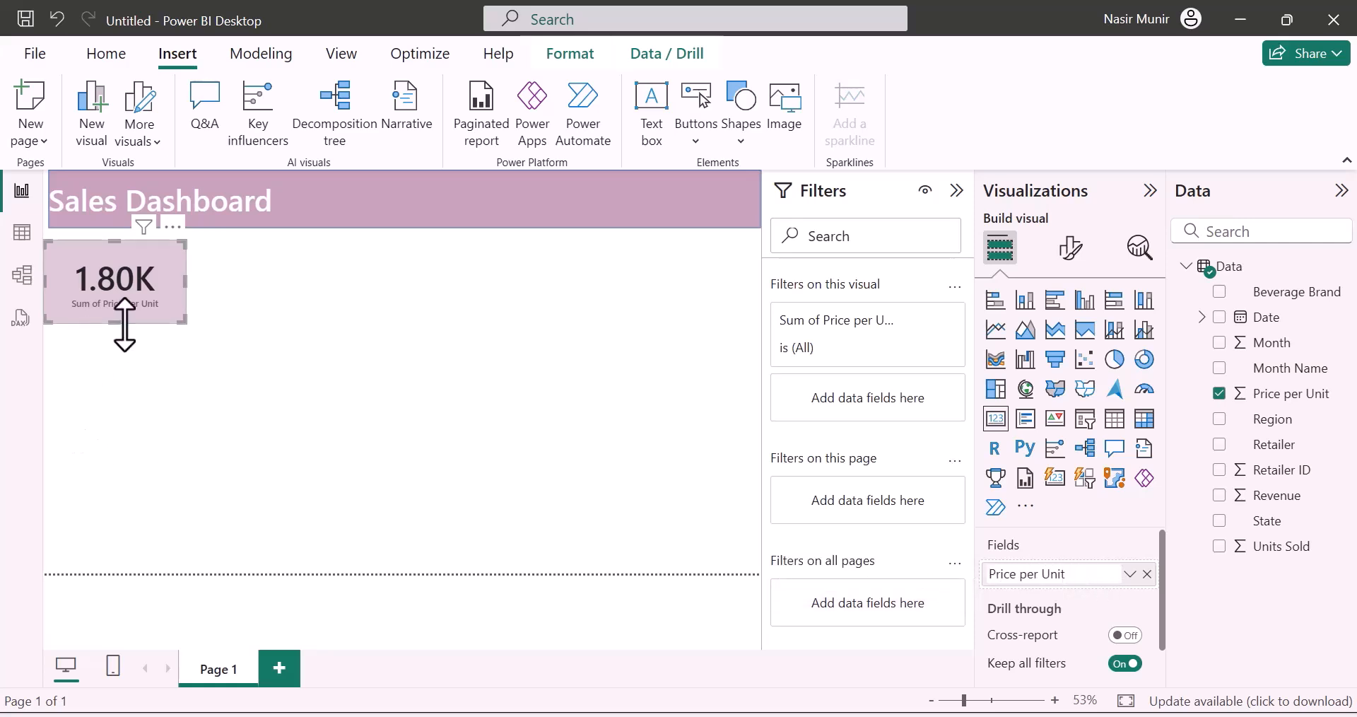
pyautogui.click(559, 486)
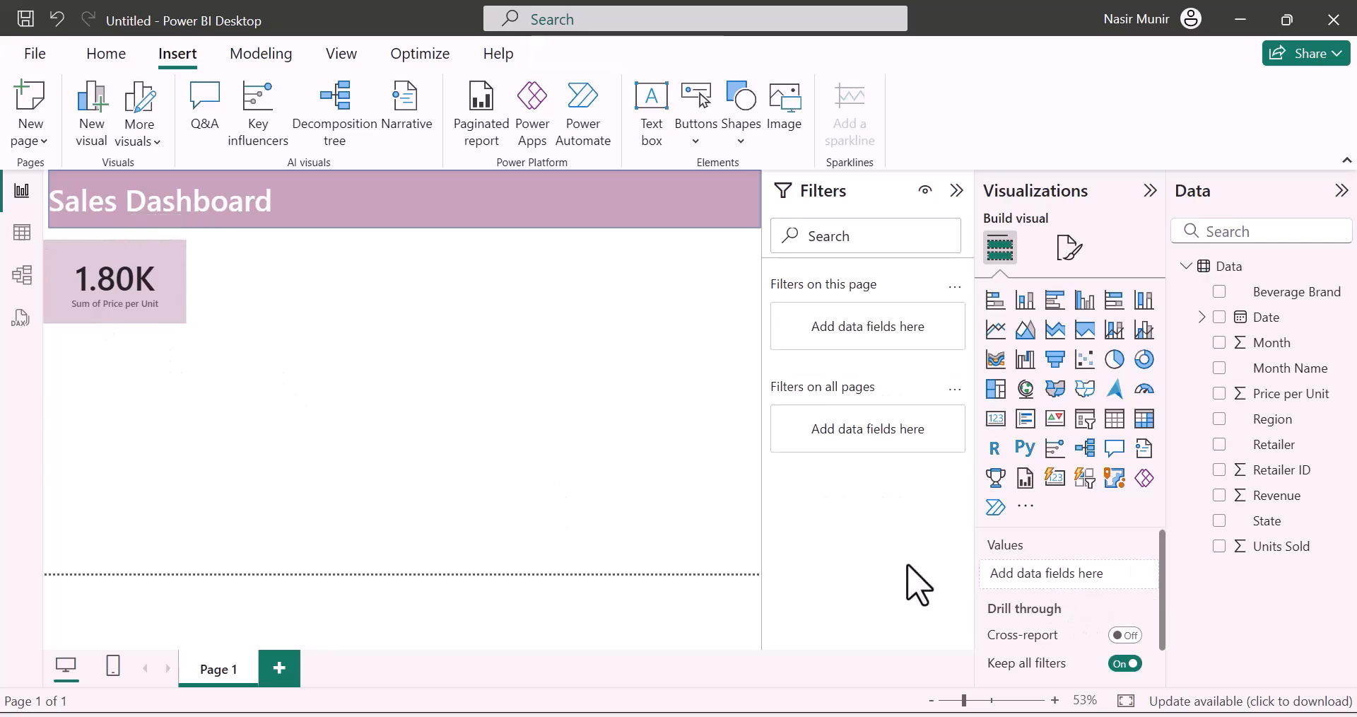
# - Rename the card's field for this visual to Price per Unit by removing the "Sum of" prefix
pyautogui.click(175, 306)
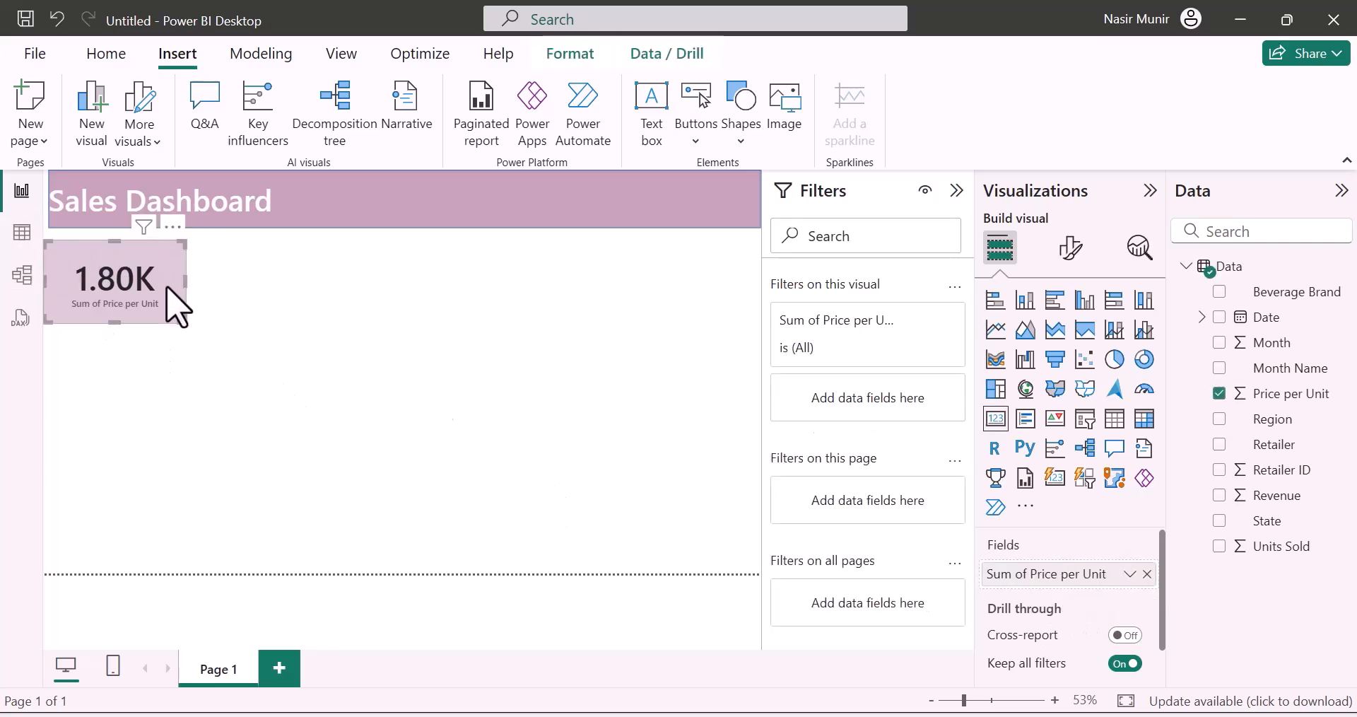
pyautogui.doubleClick(1034, 581)
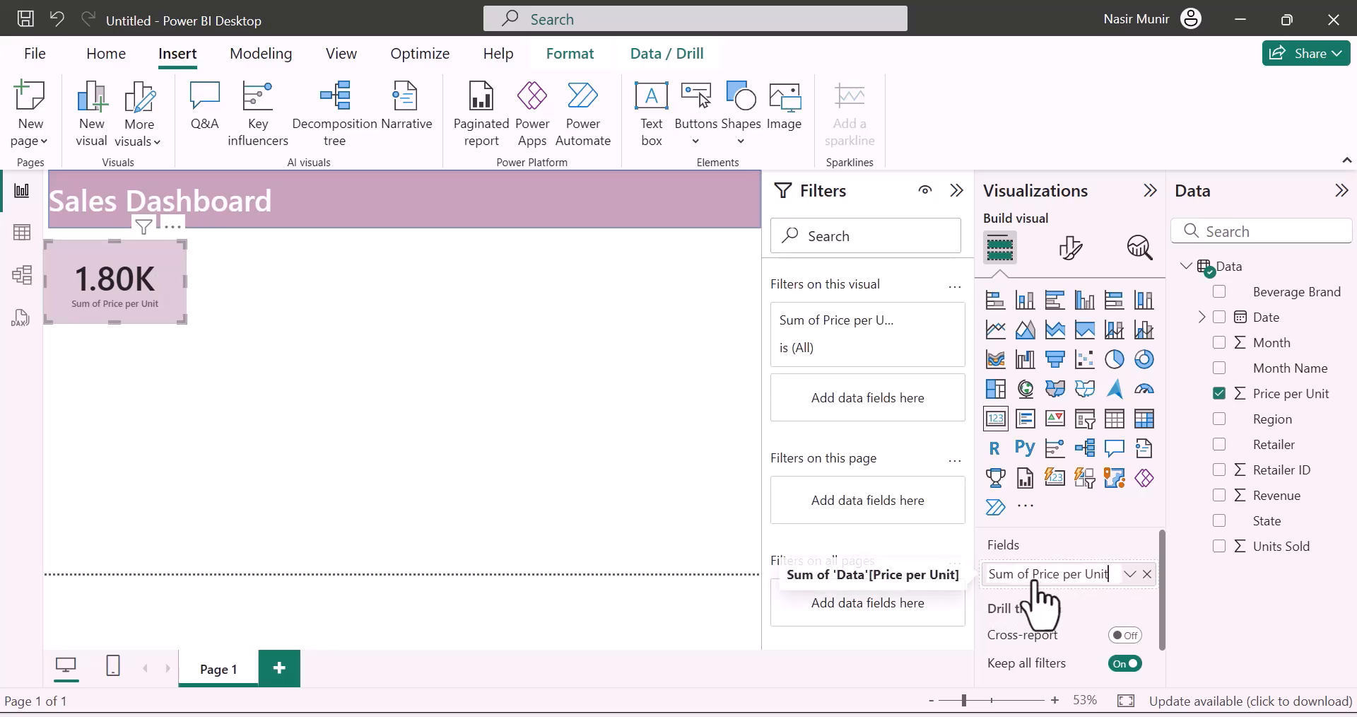
pyautogui.moveTo(1030, 574); pyautogui.dragTo(989, 574)
pyautogui.press('BackSpace')
pyautogui.press('Return')
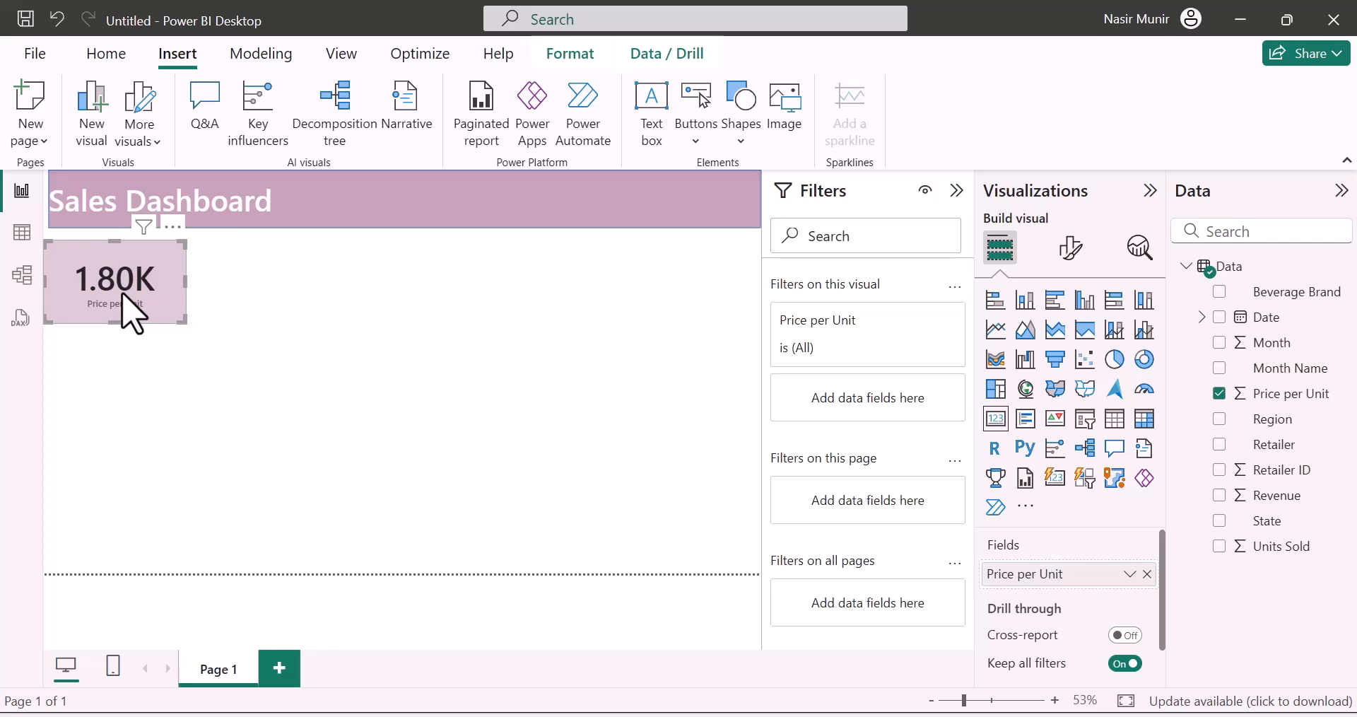
# - Duplicate the Price per Unit card twice and stack the two copies below the original
pyautogui.moveTo(127, 297); pyautogui.dragTo(119, 401)
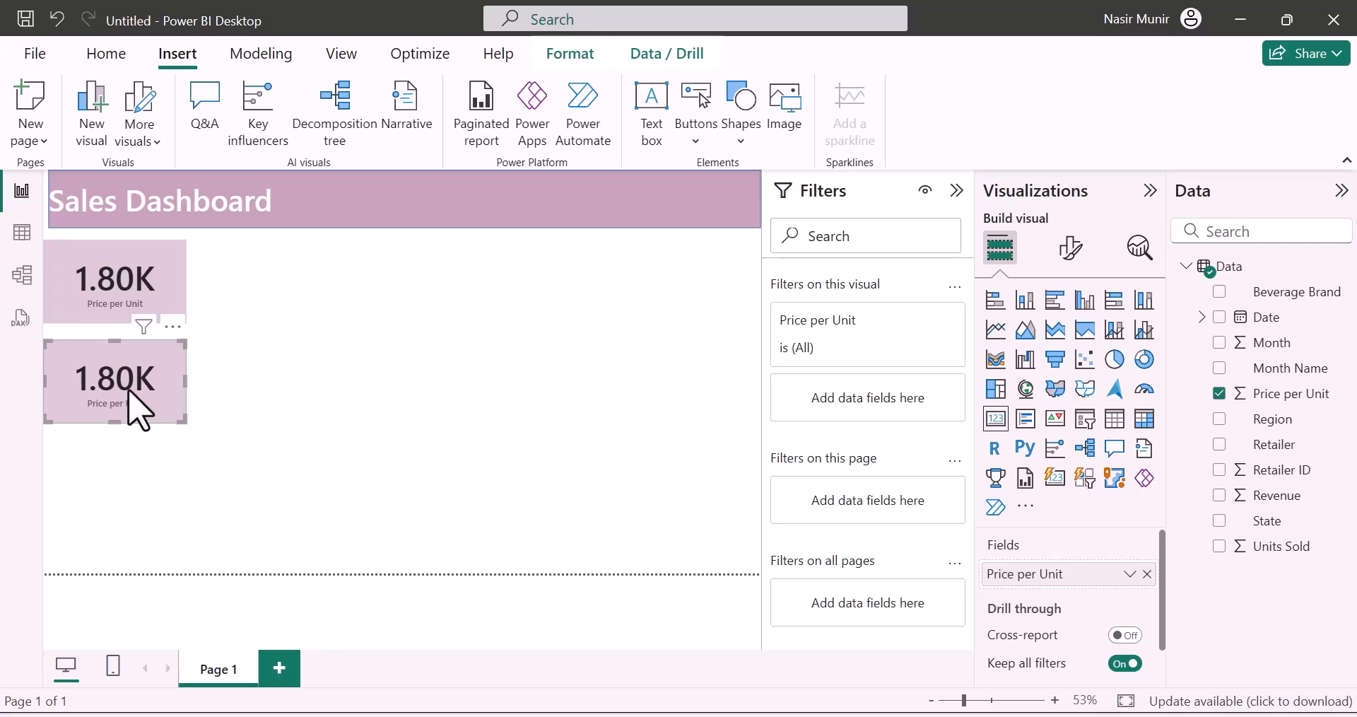
pyautogui.hotkey('ctrl', 'v')
pyautogui.moveTo(142, 407); pyautogui.dragTo(129, 513)
pyautogui.click(148, 375)
pyautogui.click(141, 291)
# - Replace the middle card's field with Units Sold and the lowest card's field with Revenue
pyautogui.click(140, 390)
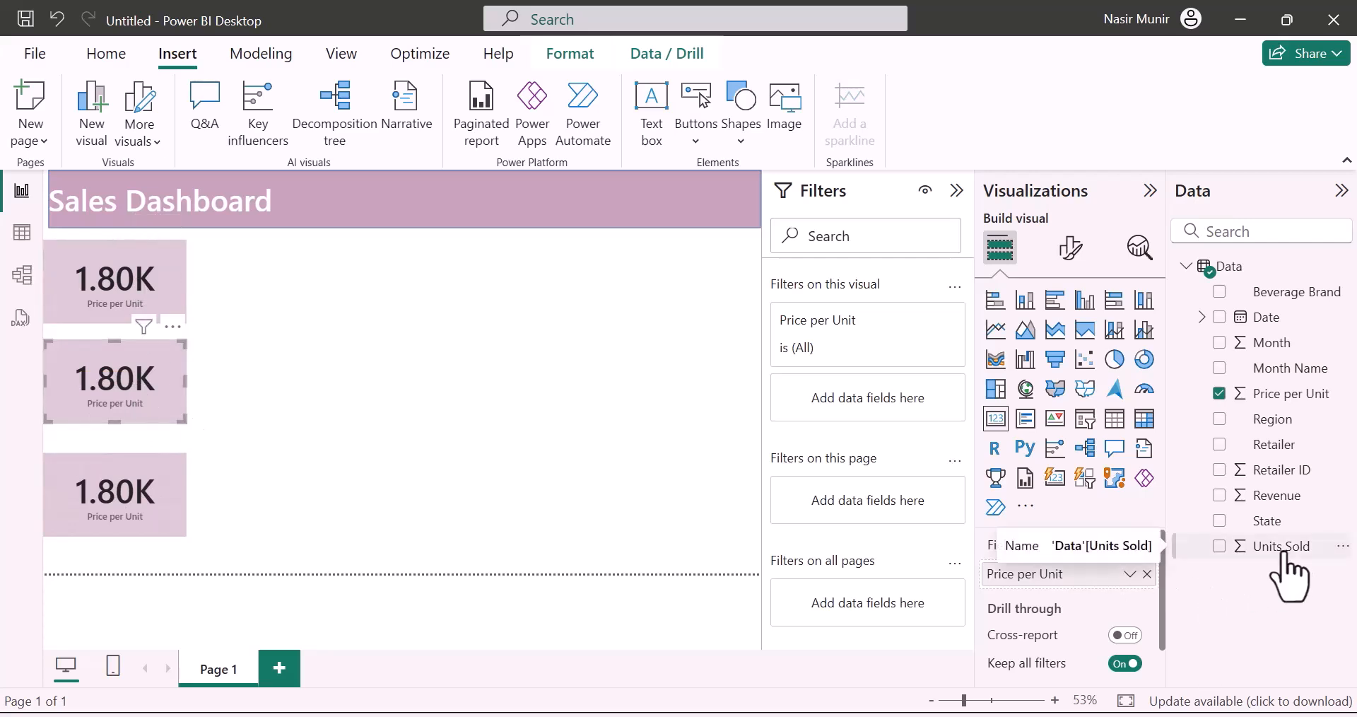
pyautogui.moveTo(1283, 552); pyautogui.dragTo(1110, 576)
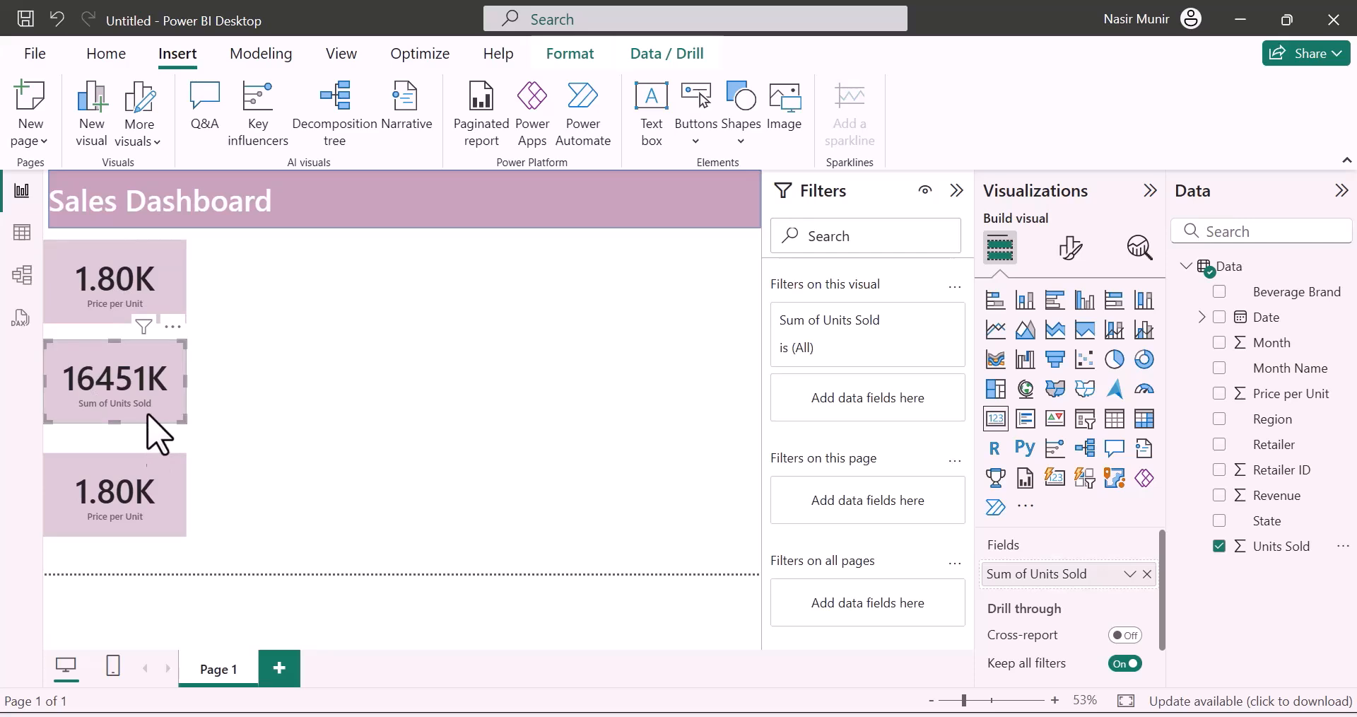
pyautogui.click(113, 503)
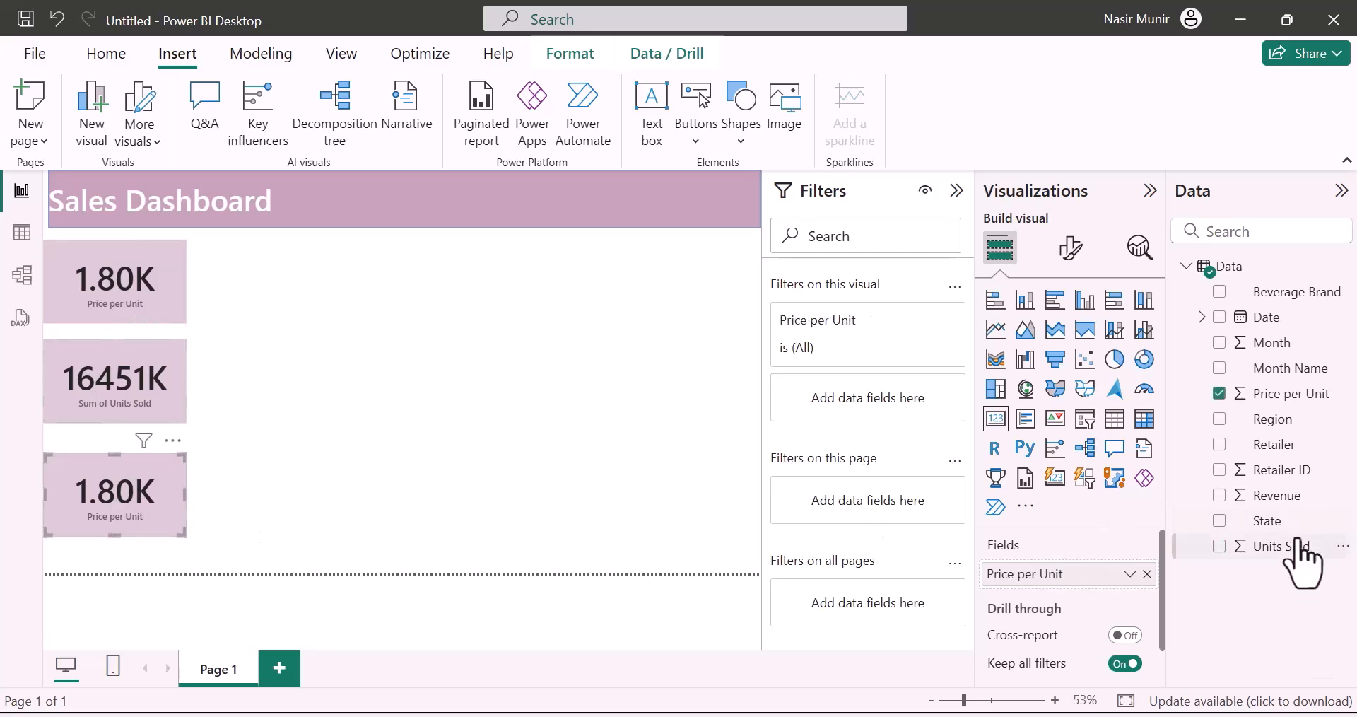
pyautogui.moveTo(1288, 496); pyautogui.dragTo(1131, 576)
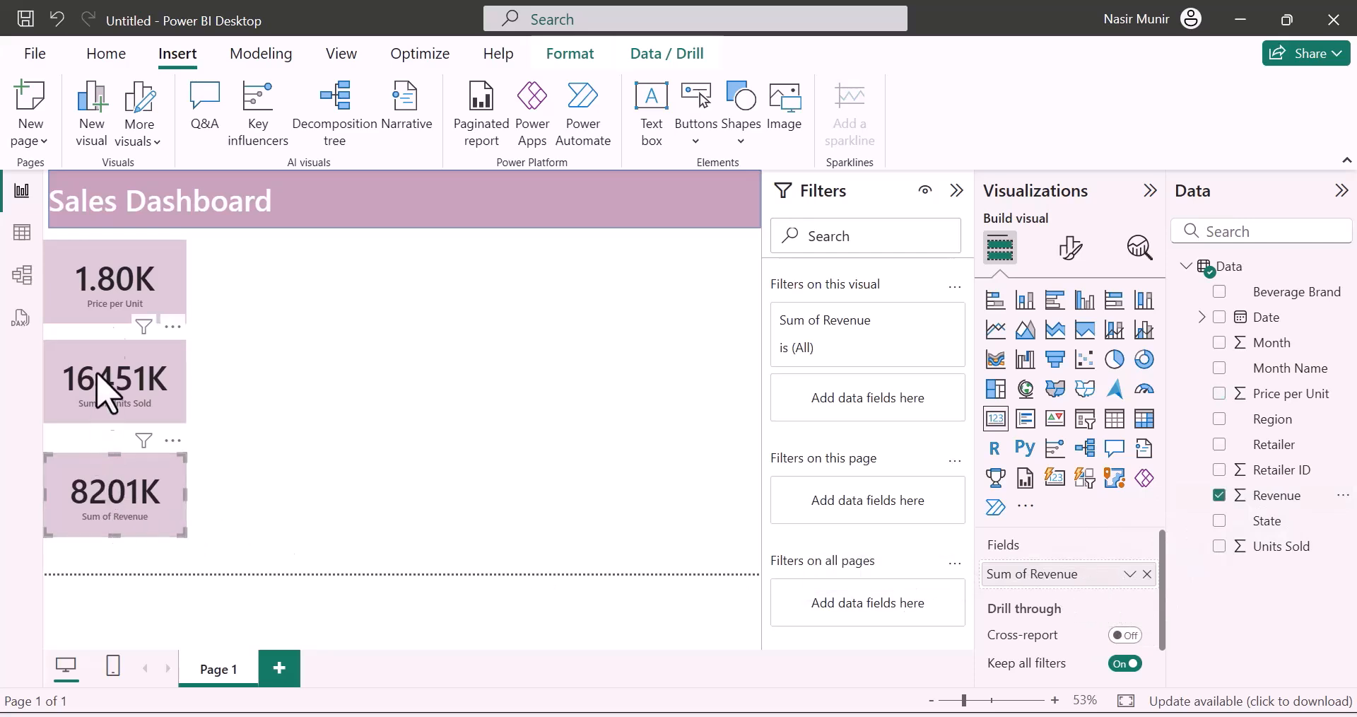
# - Rename the middle card's field for this visual to Units Sold
pyautogui.click(123, 413)
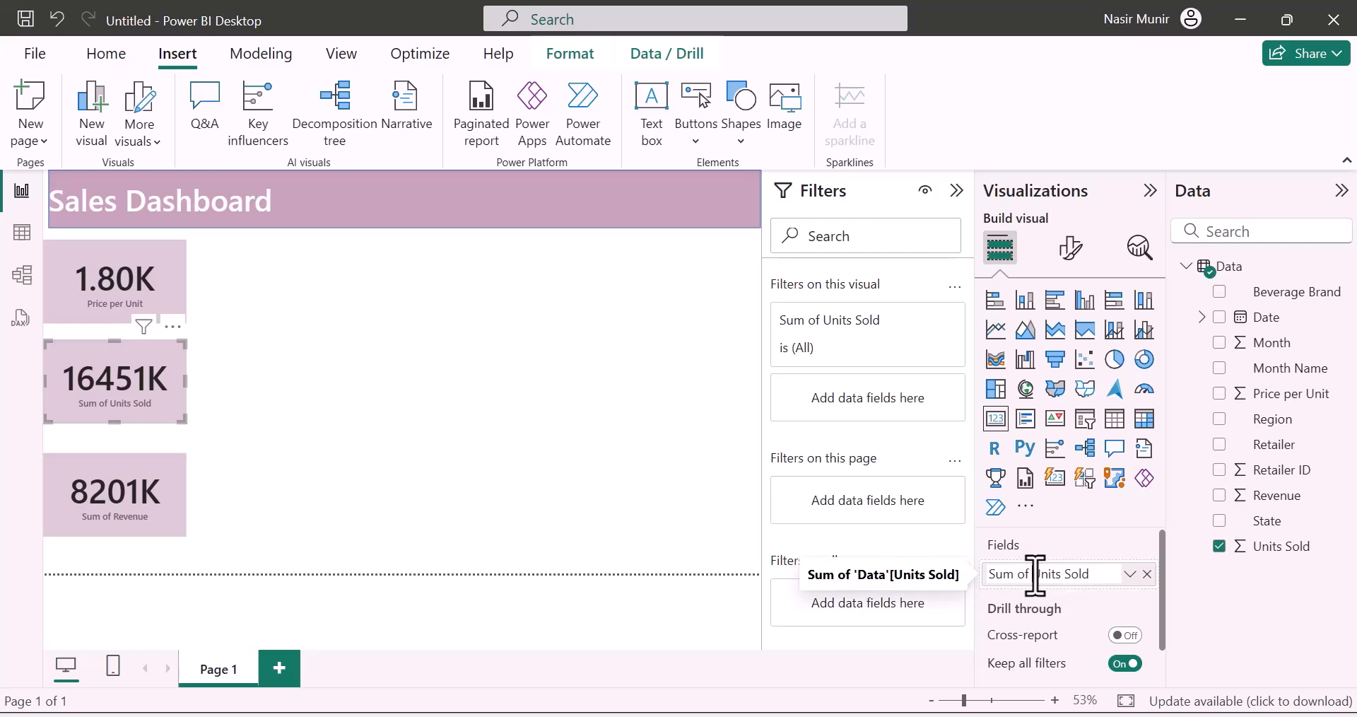
pyautogui.moveTo(1036, 574); pyautogui.dragTo(961, 573)
pyautogui.press('BackSpace')
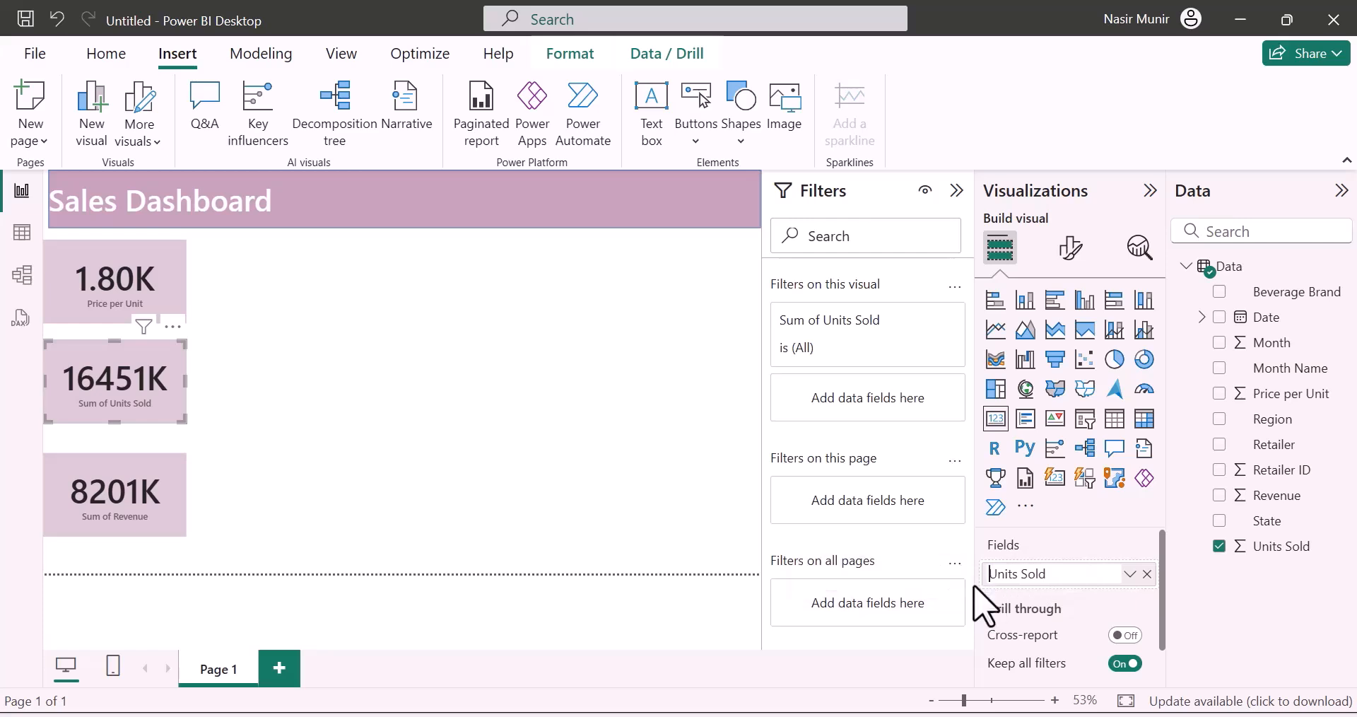
pyautogui.press('Return')
# - Rename the lowest card's field for this visual to Revenue by removing the "Sum of" prefix
pyautogui.click(145, 503)
pyautogui.doubleClick(1067, 574)
pyautogui.moveTo(1034, 574); pyautogui.dragTo(967, 601)
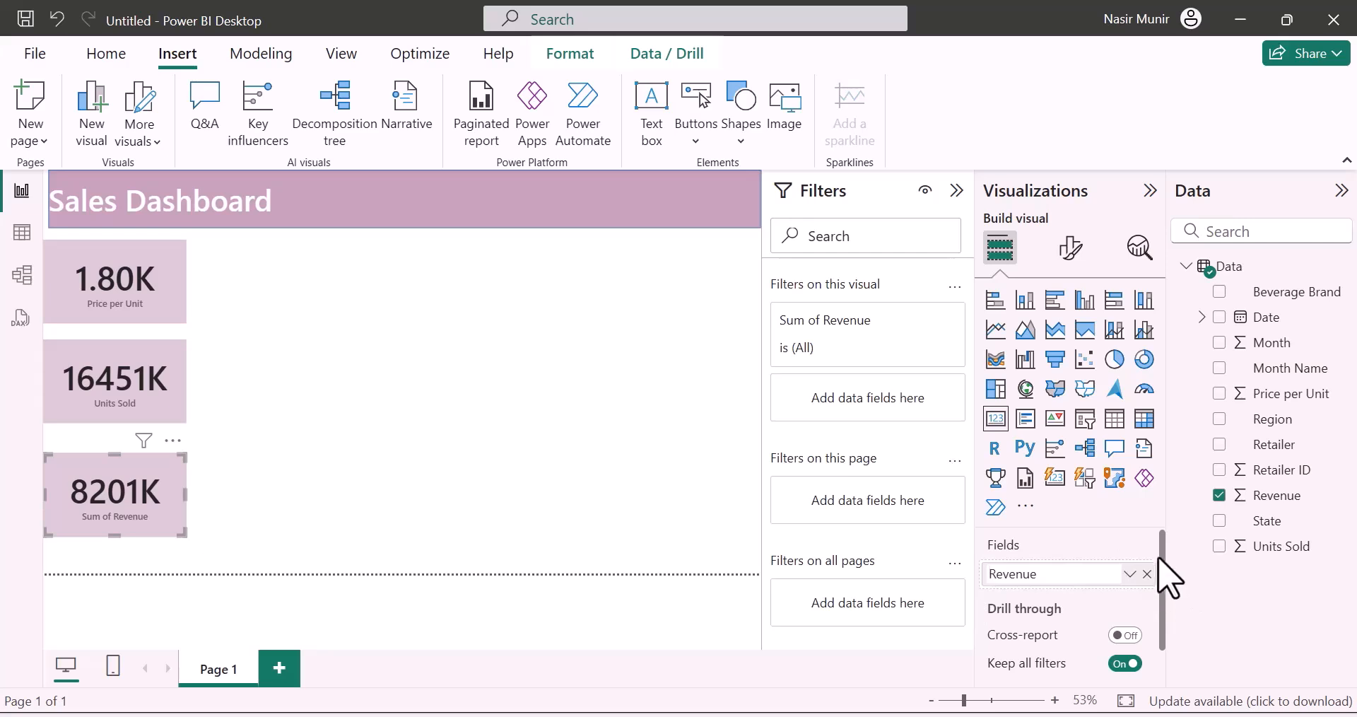
pyautogui.press('Return')
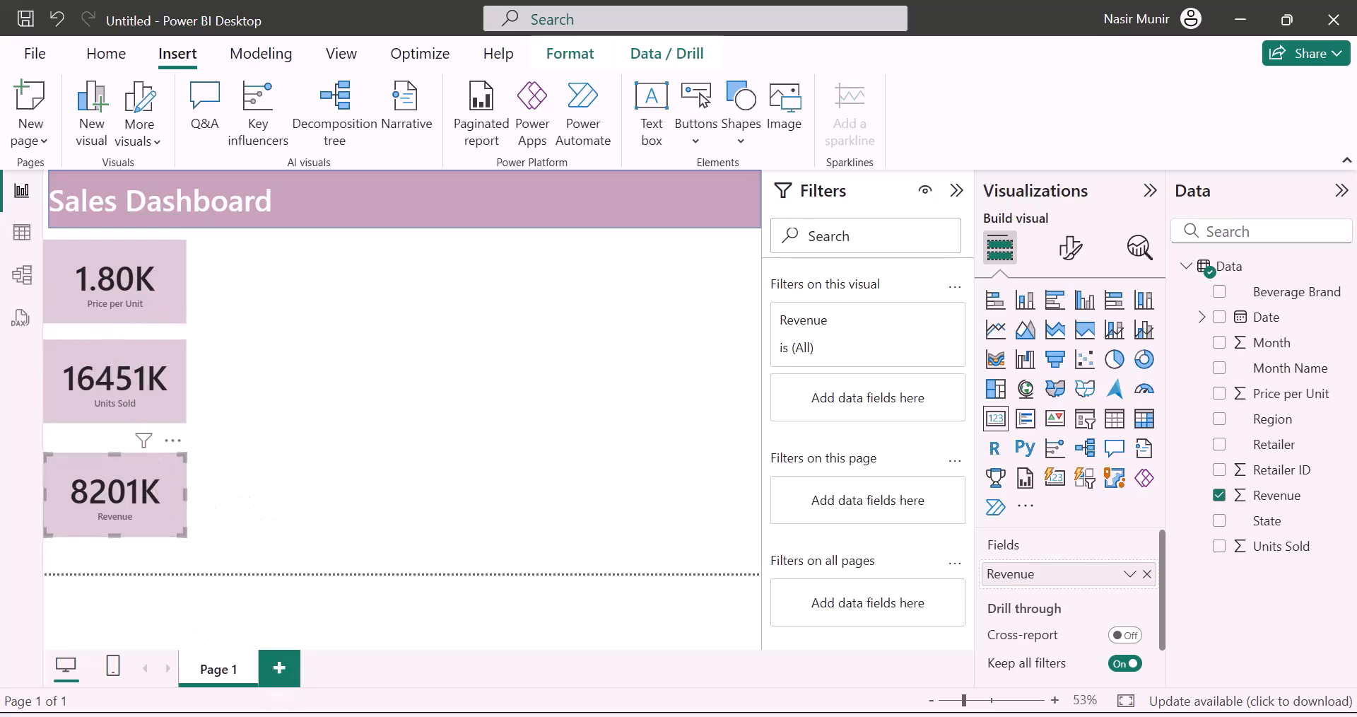
# - Insert a stacked column chart with Month Name on the X-axis and Revenue on the Y-axis
pyautogui.click(635, 441)
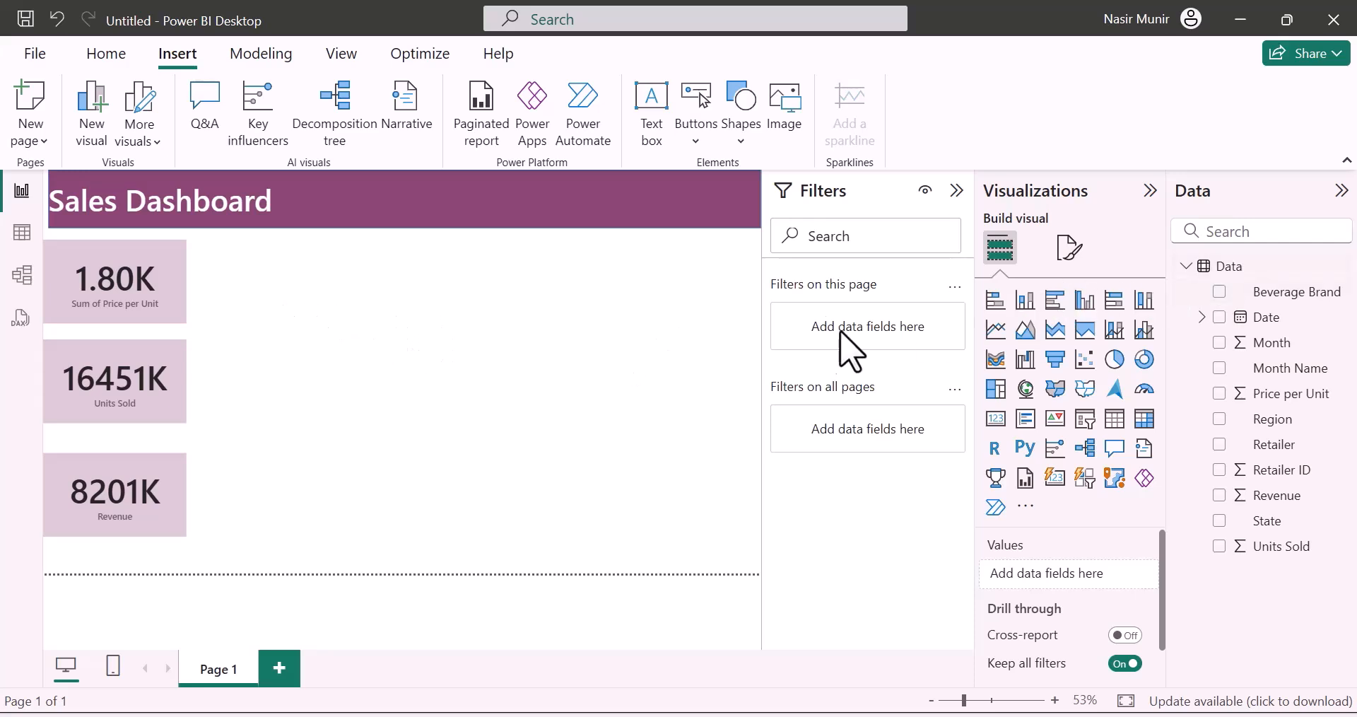
pyautogui.click(1025, 300)
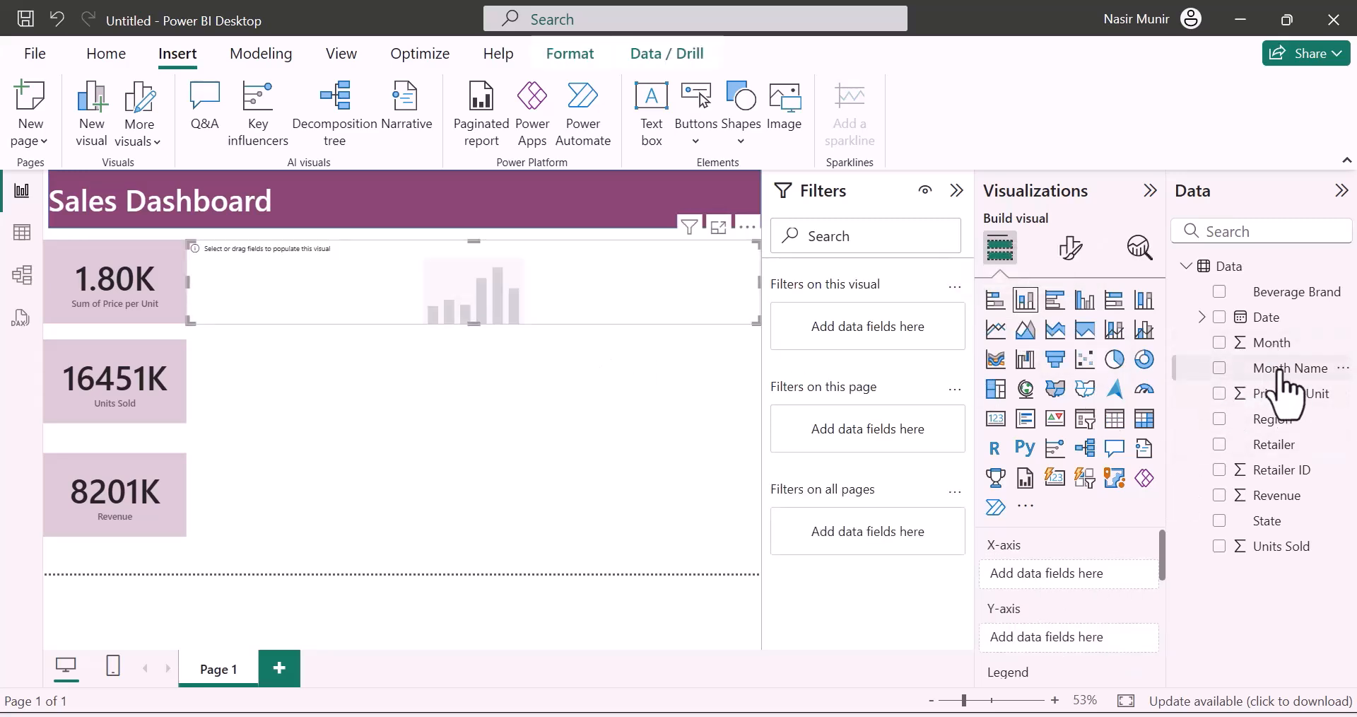
pyautogui.moveTo(1286, 385); pyautogui.dragTo(1075, 576)
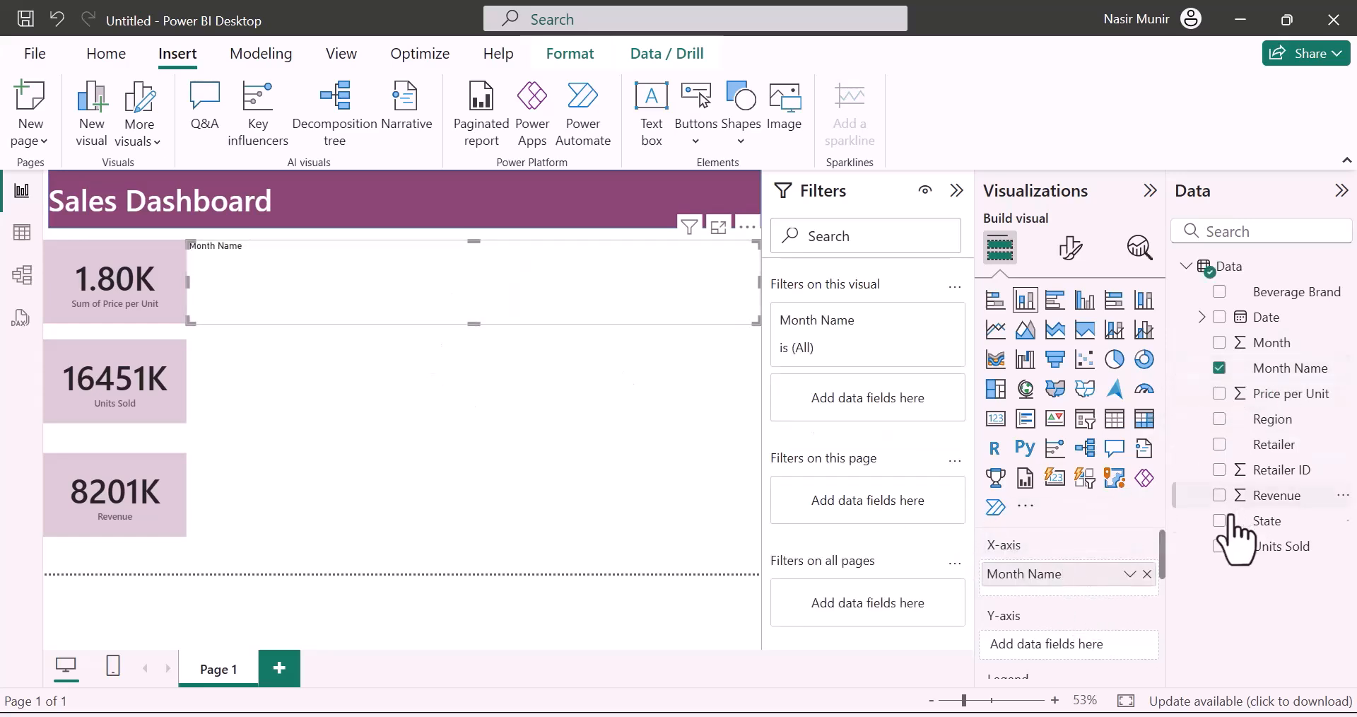
pyautogui.moveTo(1281, 504)
pyautogui.mouseDown()
pyautogui.moveTo(1037, 677)
pyautogui.moveTo(1039, 650)
pyautogui.mouseUp()
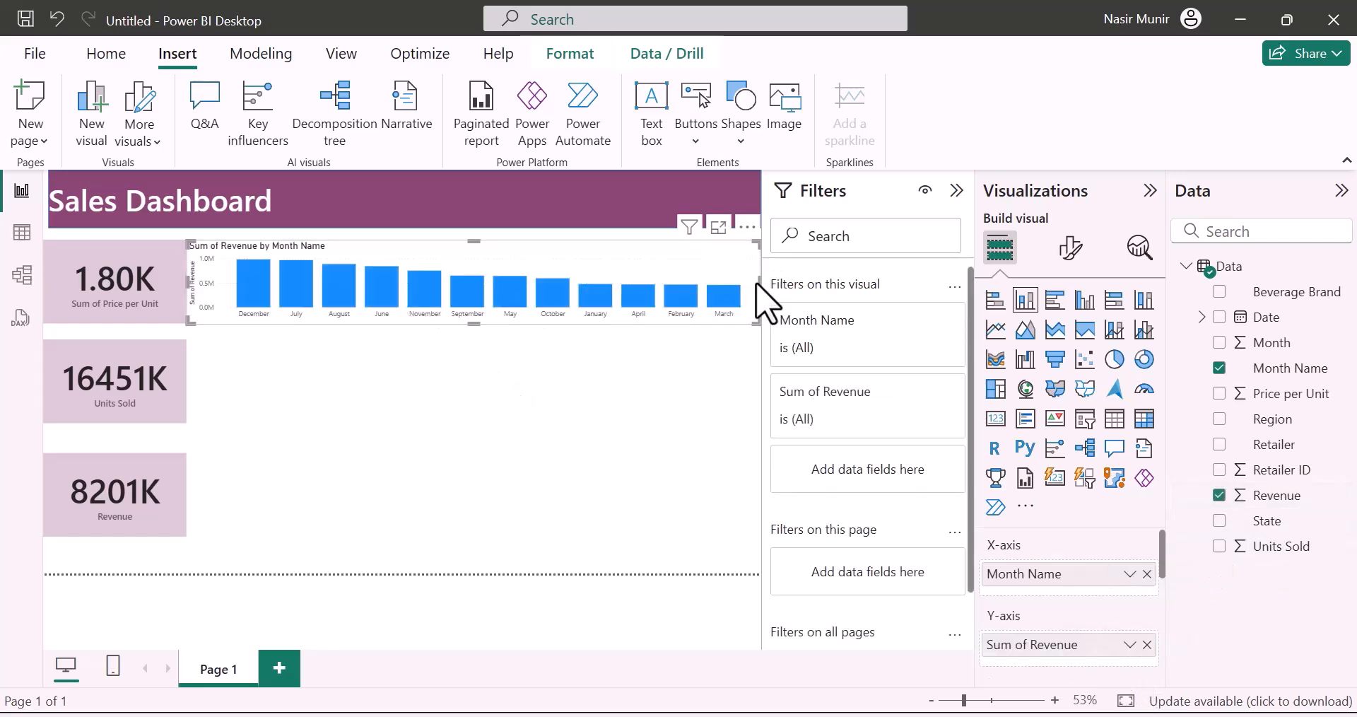
# - Make the column chart narrower and taller and place it just under the banner, beside the cards
pyautogui.moveTo(755, 281); pyautogui.dragTo(668, 282)
pyautogui.moveTo(611, 271); pyautogui.dragTo(574, 265)
pyautogui.moveTo(485, 323); pyautogui.dragTo(470, 368)
pyautogui.moveTo(526, 267); pyautogui.dragTo(541, 257)
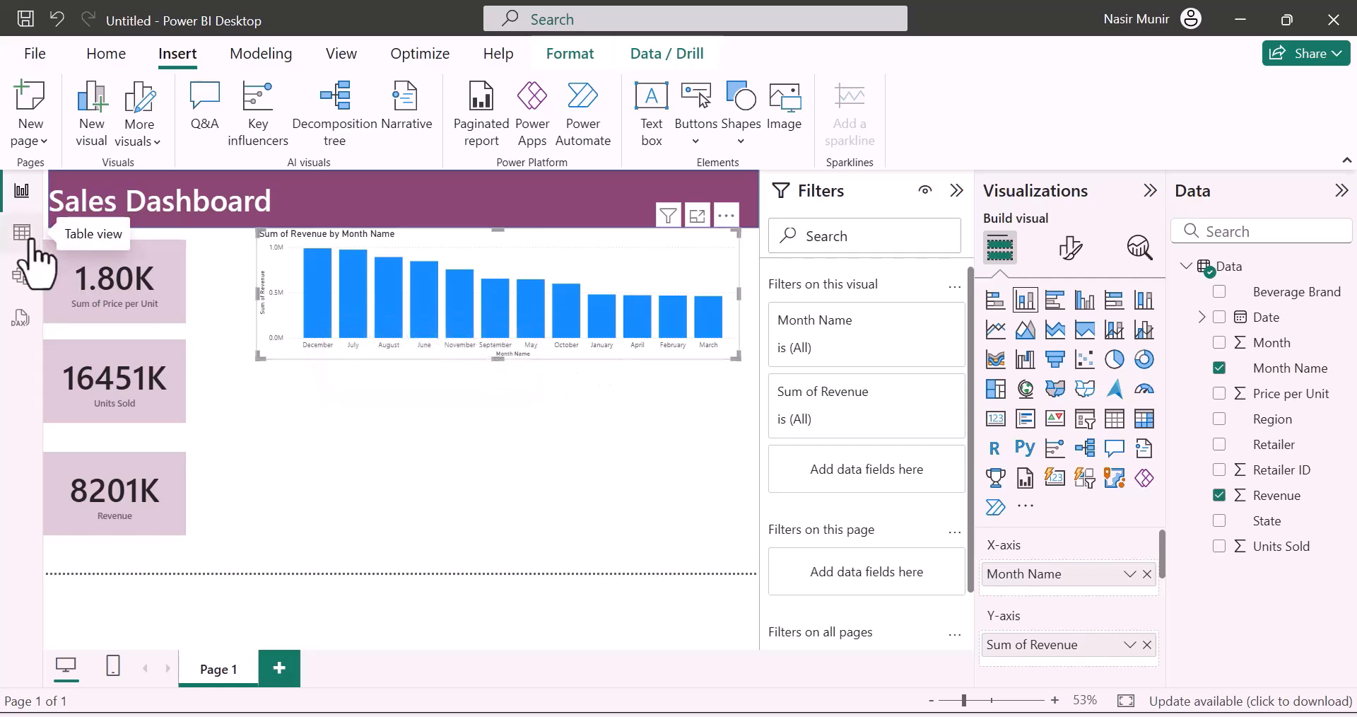
# - Sort the Month Name column by Month in the data table and return to the report
pyautogui.click(31, 244)
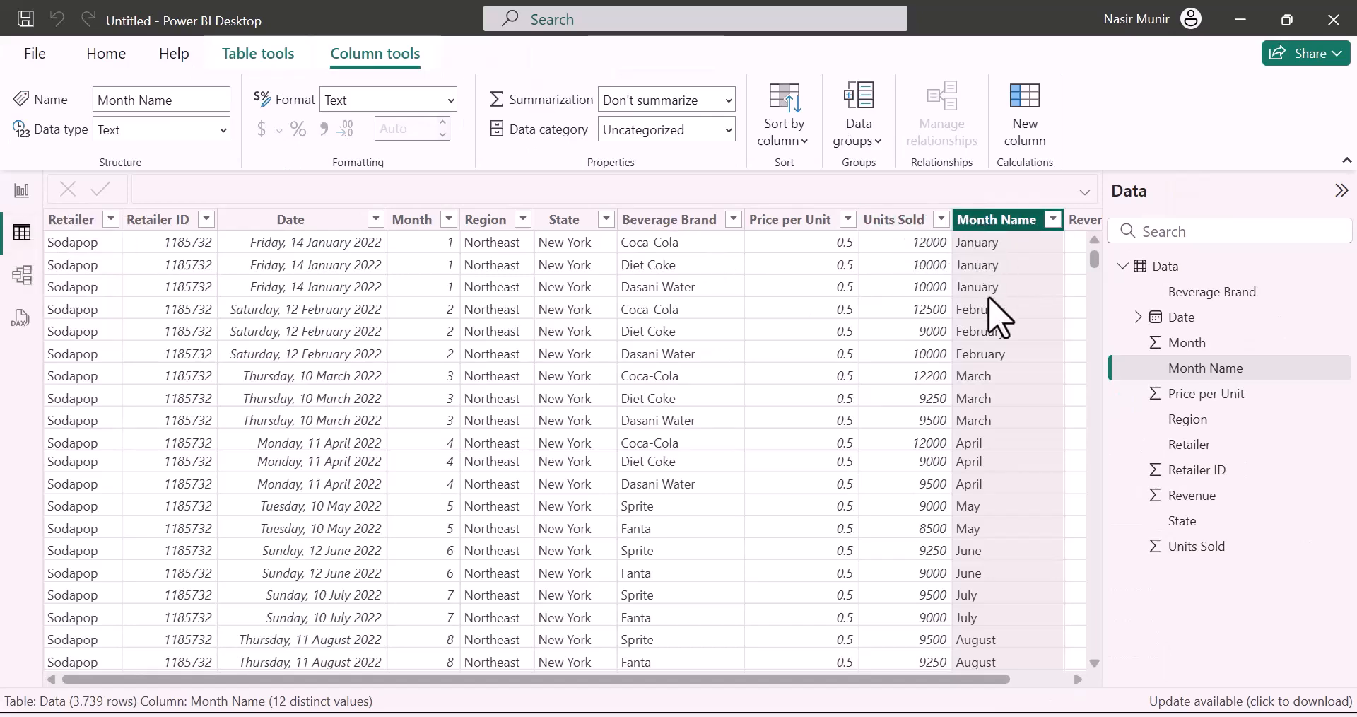
pyautogui.click(801, 145)
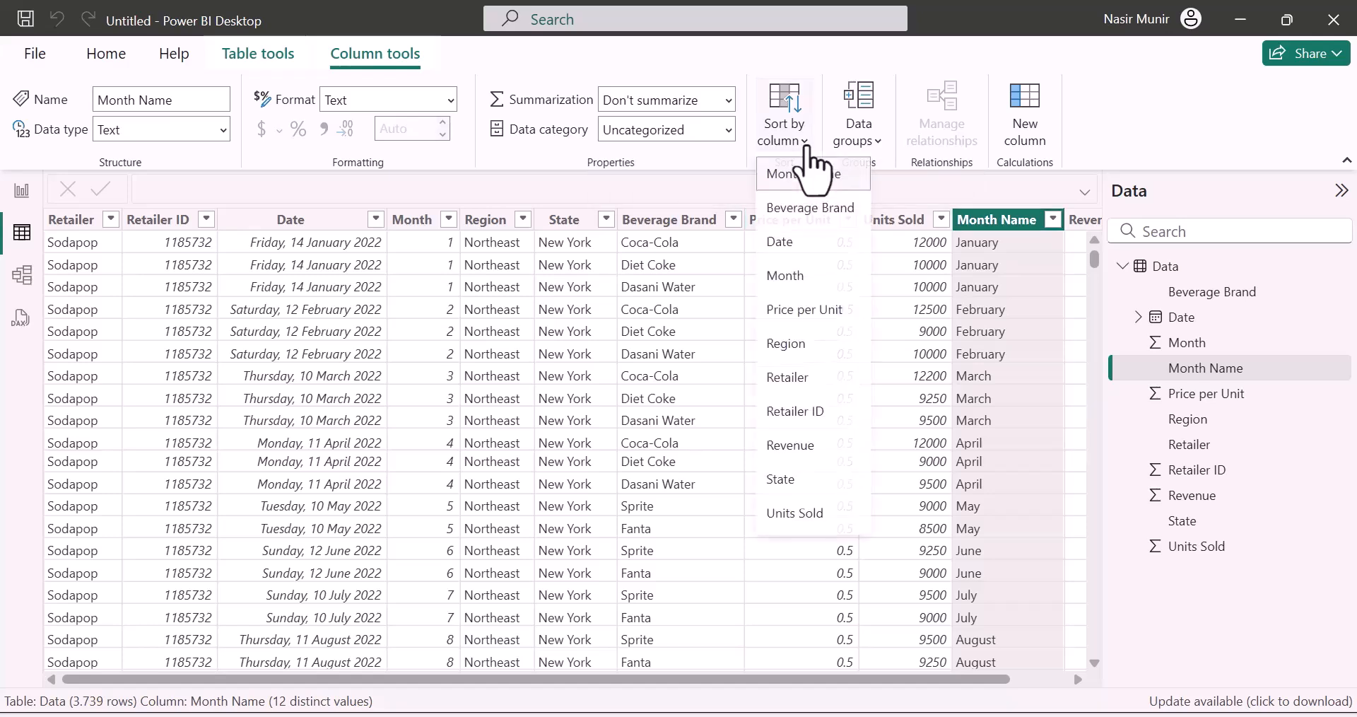
pyautogui.click(786, 279)
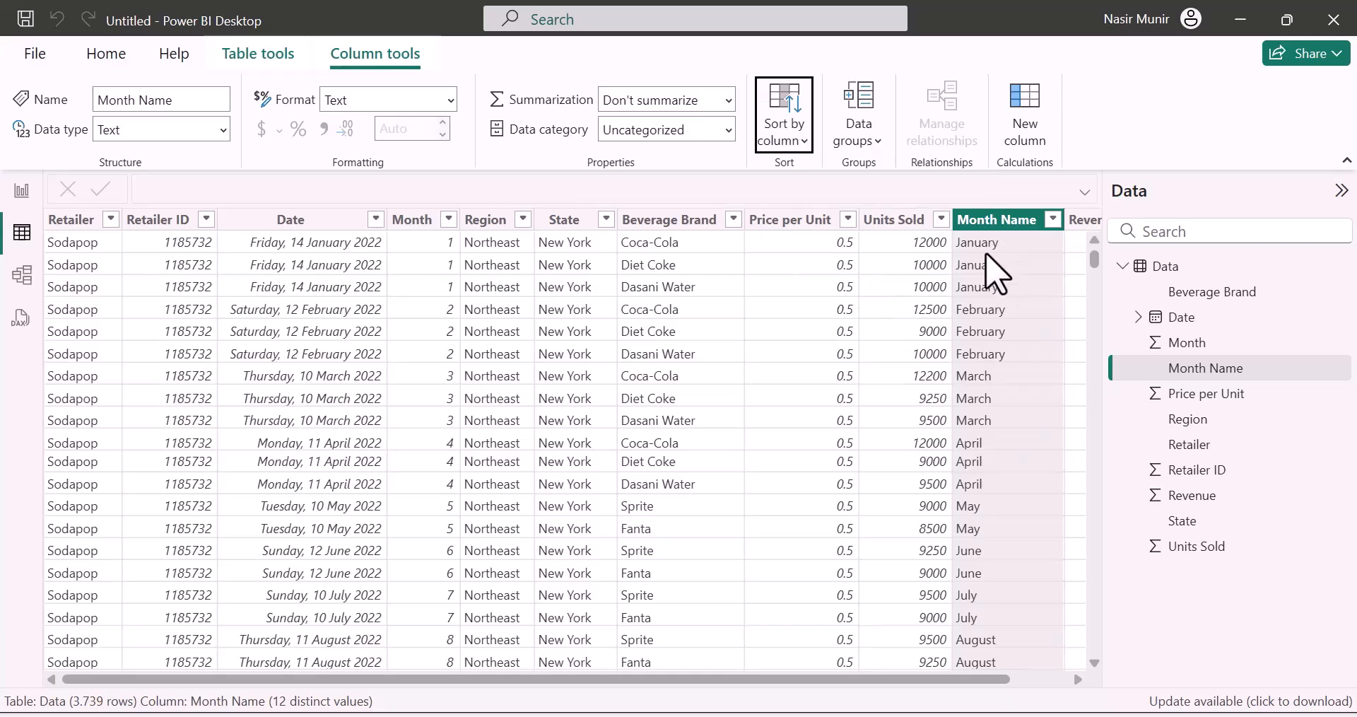
pyautogui.click(21, 190)
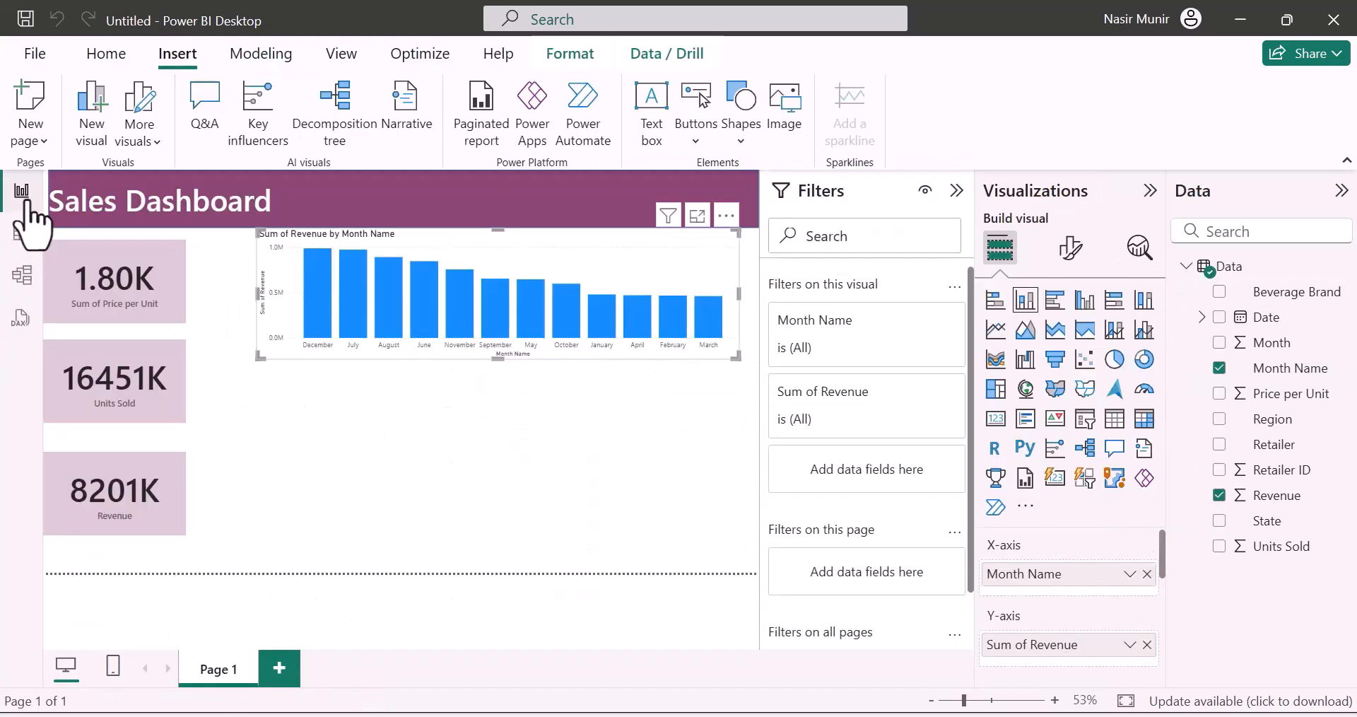
# - Remove Month Name from the column chart's X-axis, add it again, and shift the chart slightly toward the cards
pyautogui.click(386, 331)
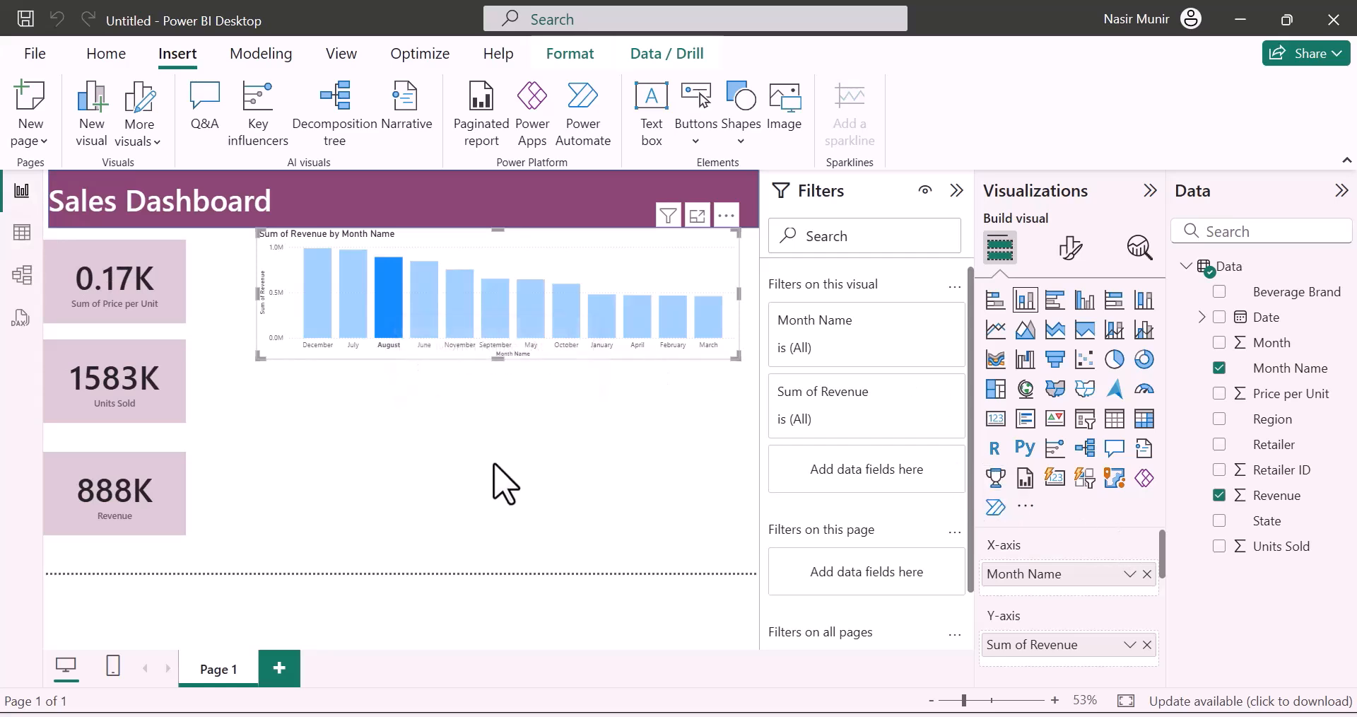
pyautogui.click(506, 485)
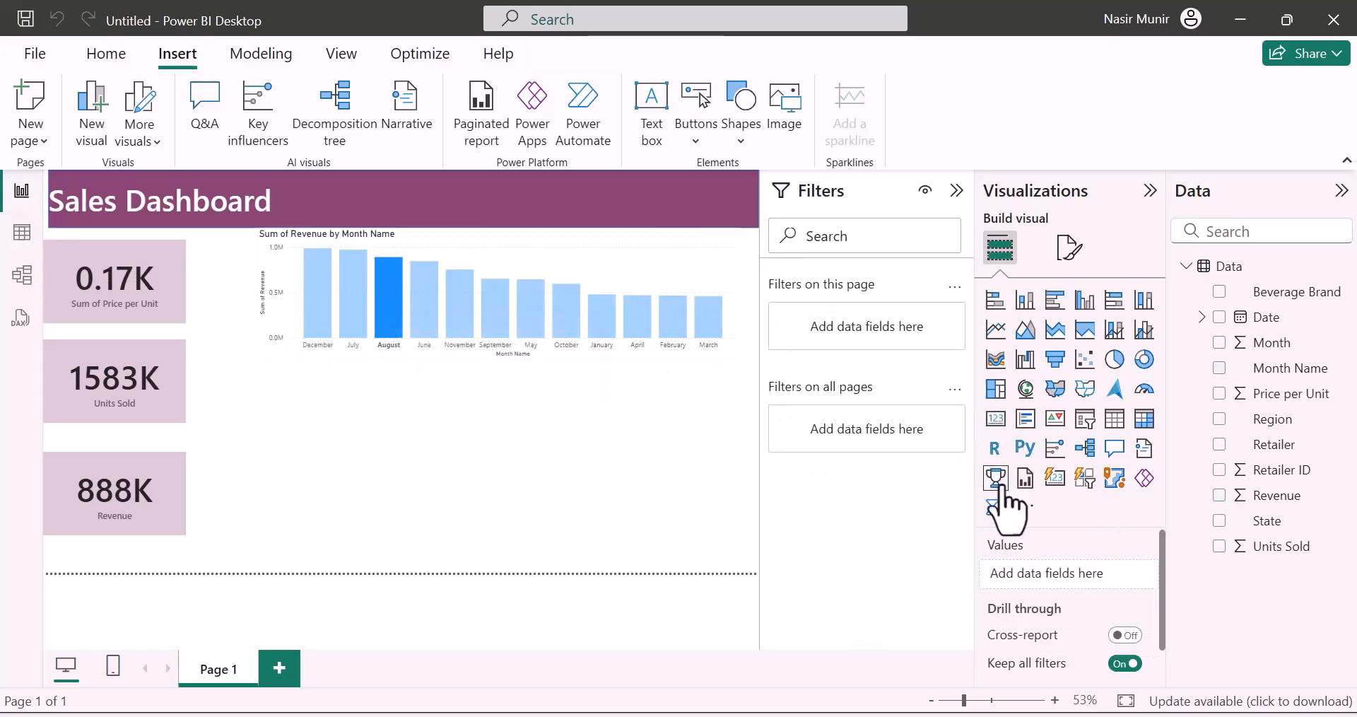
pyautogui.click(596, 279)
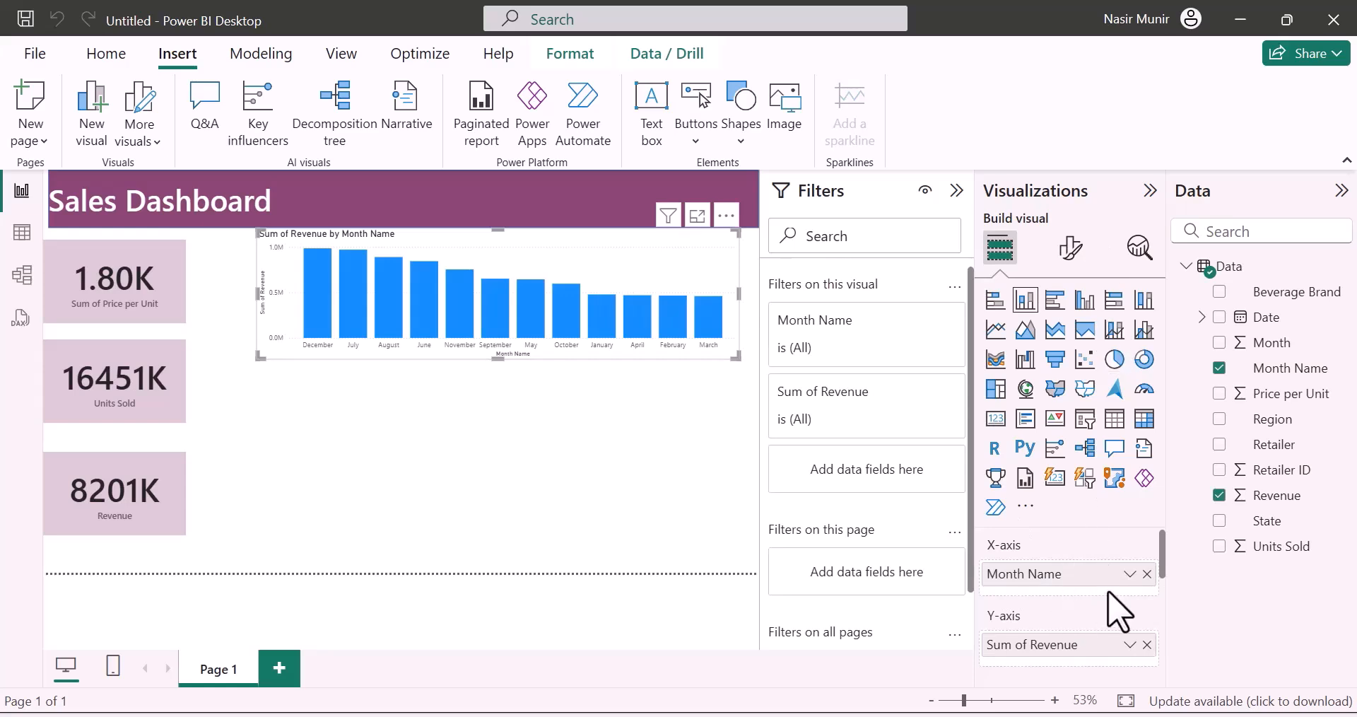
pyautogui.click(1146, 574)
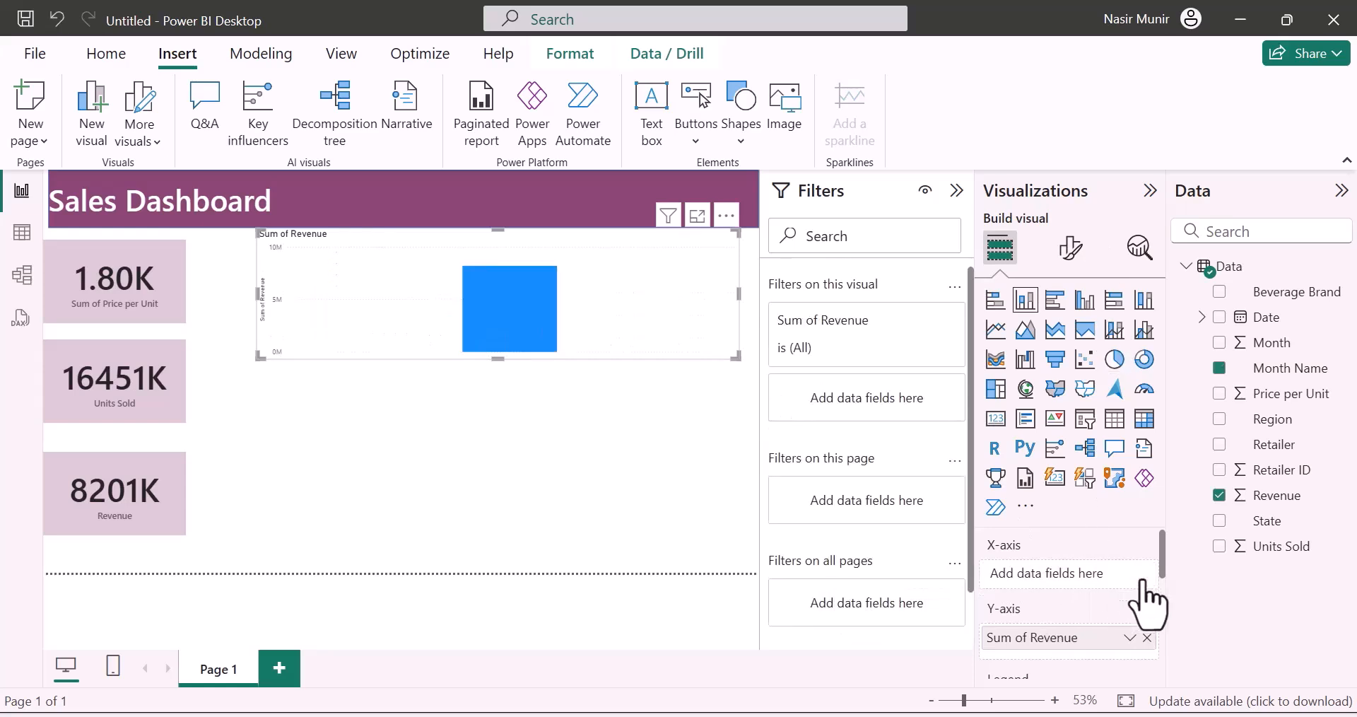
pyautogui.moveTo(1292, 366); pyautogui.dragTo(1113, 586)
pyautogui.click(376, 417)
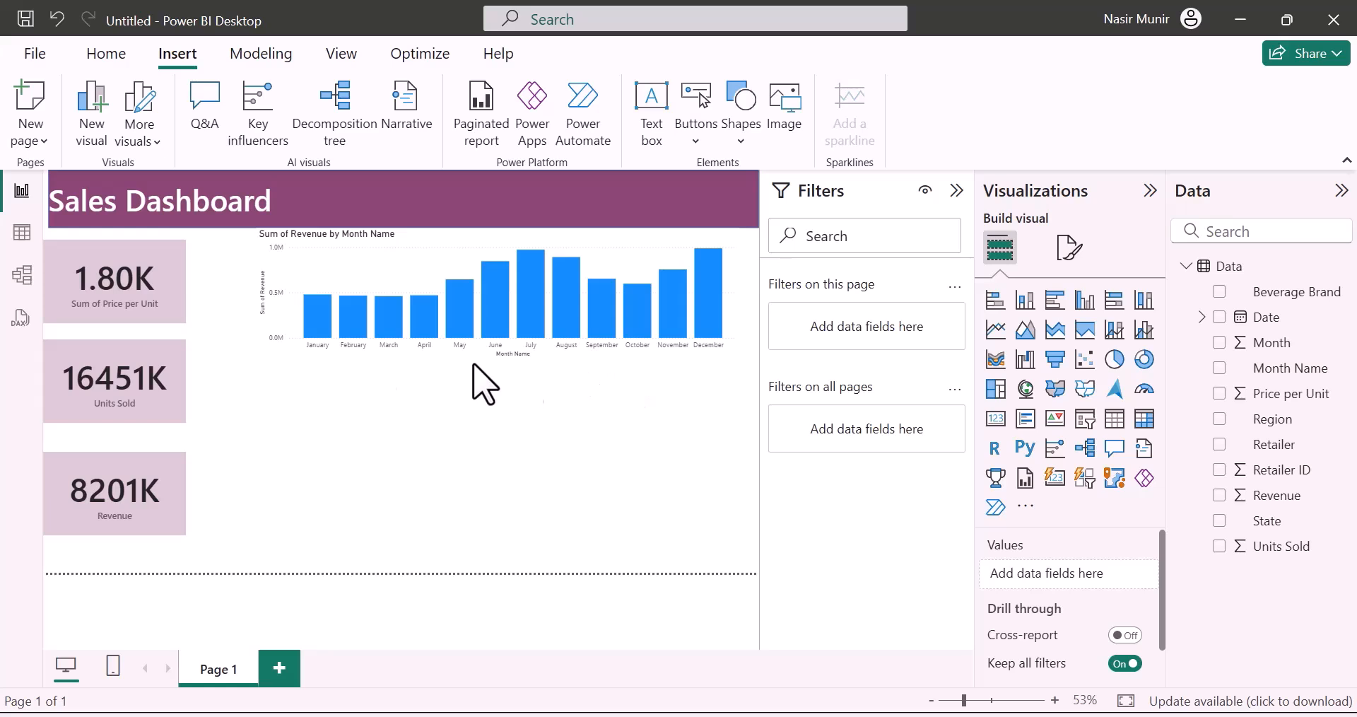
pyautogui.moveTo(371, 268); pyautogui.dragTo(389, 267)
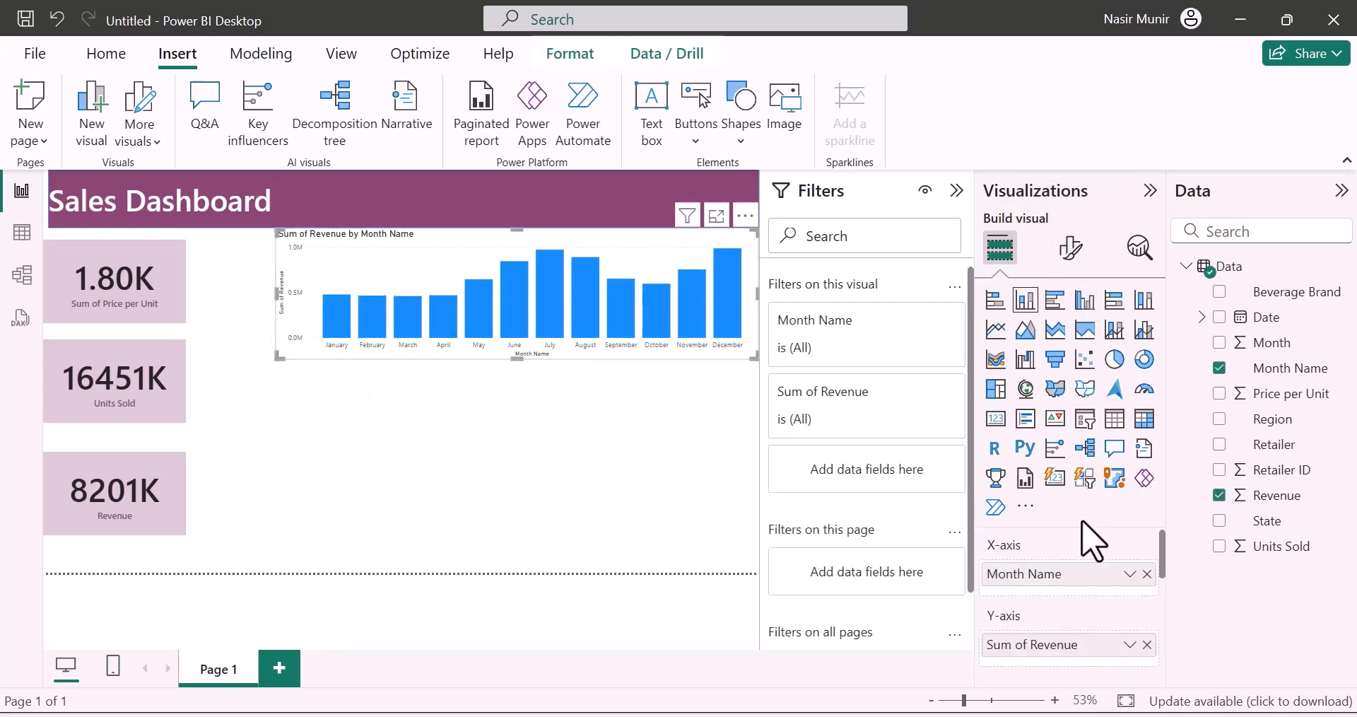
pyautogui.moveTo(447, 269); pyautogui.dragTo(417, 286)
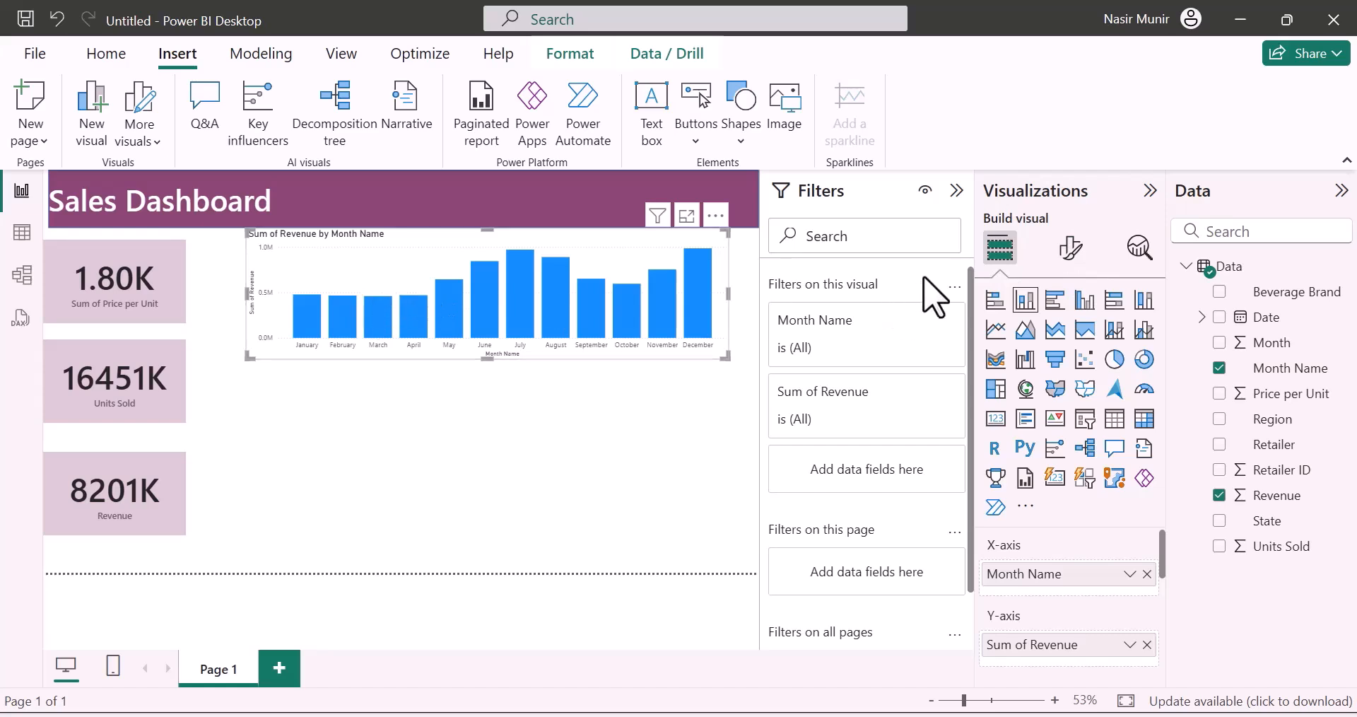
# - Set the font of the column chart's X-axis values to Segoe UI Semibold, keeping the values switched on
pyautogui.click(1071, 251)
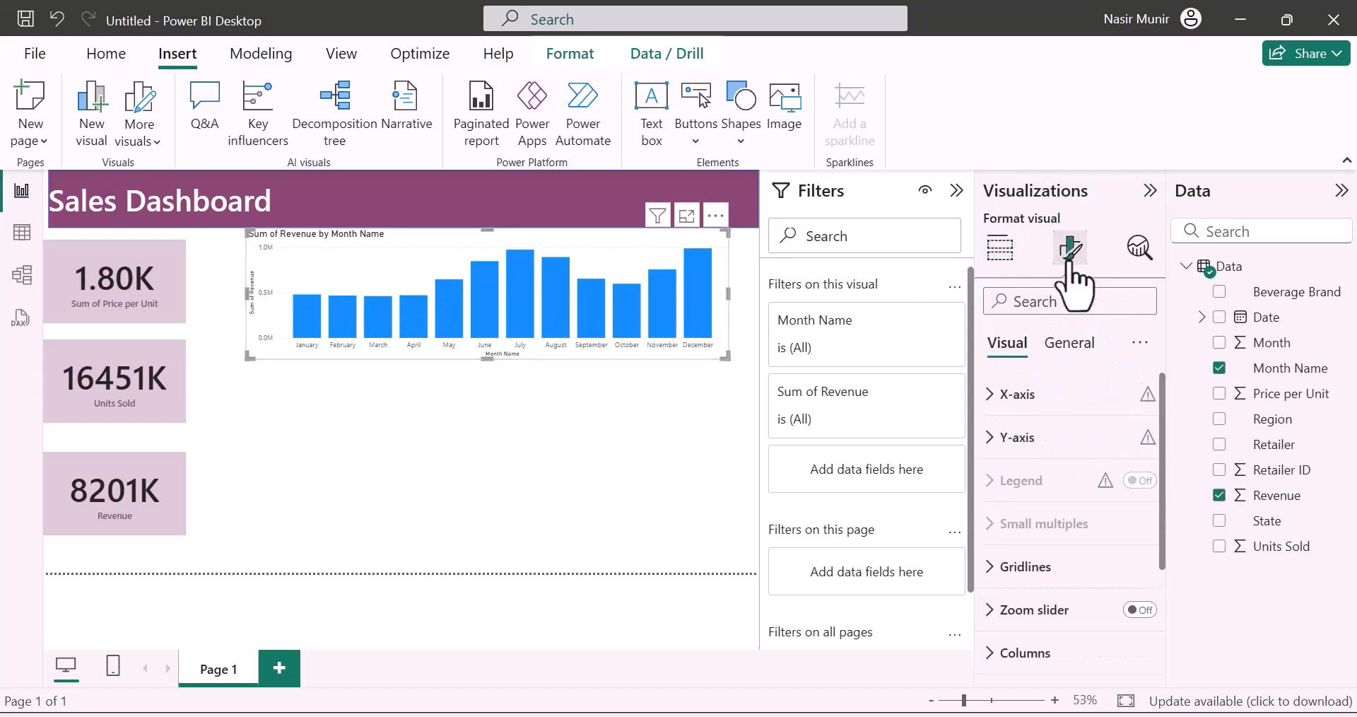
pyautogui.click(997, 394)
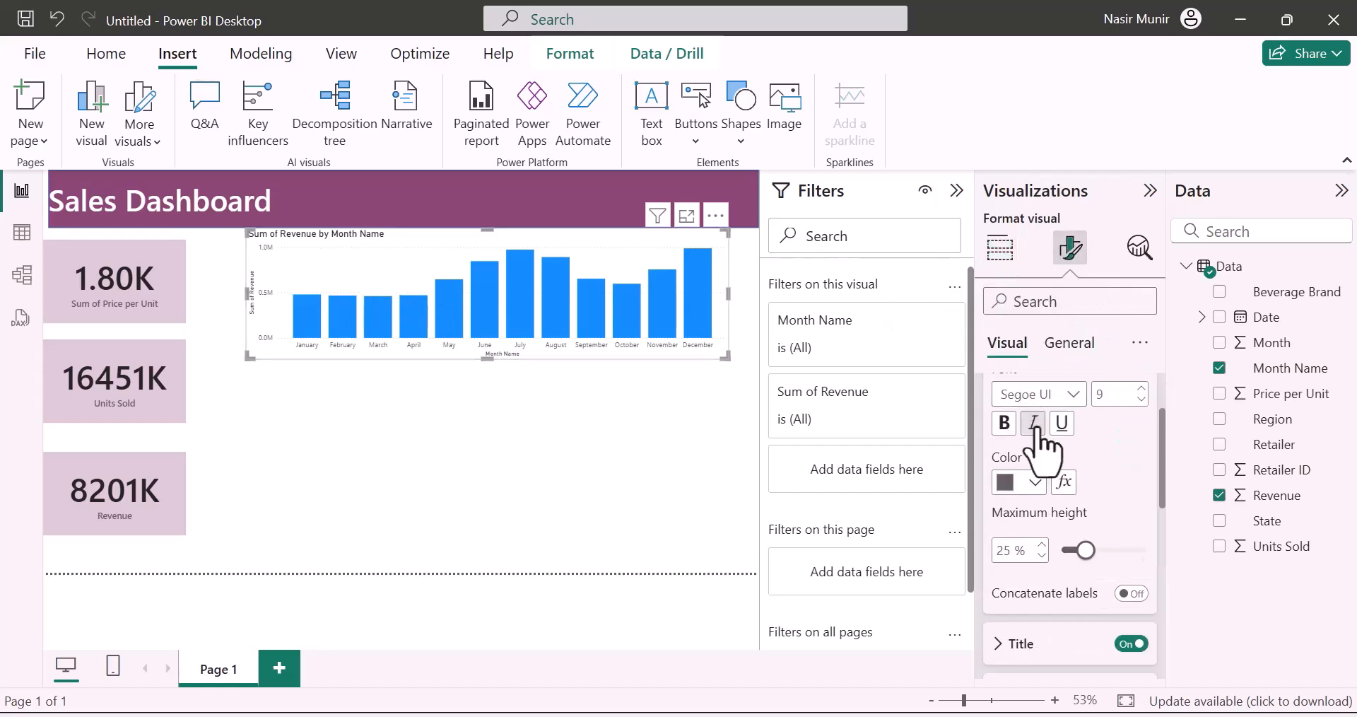
pyautogui.click(1131, 445)
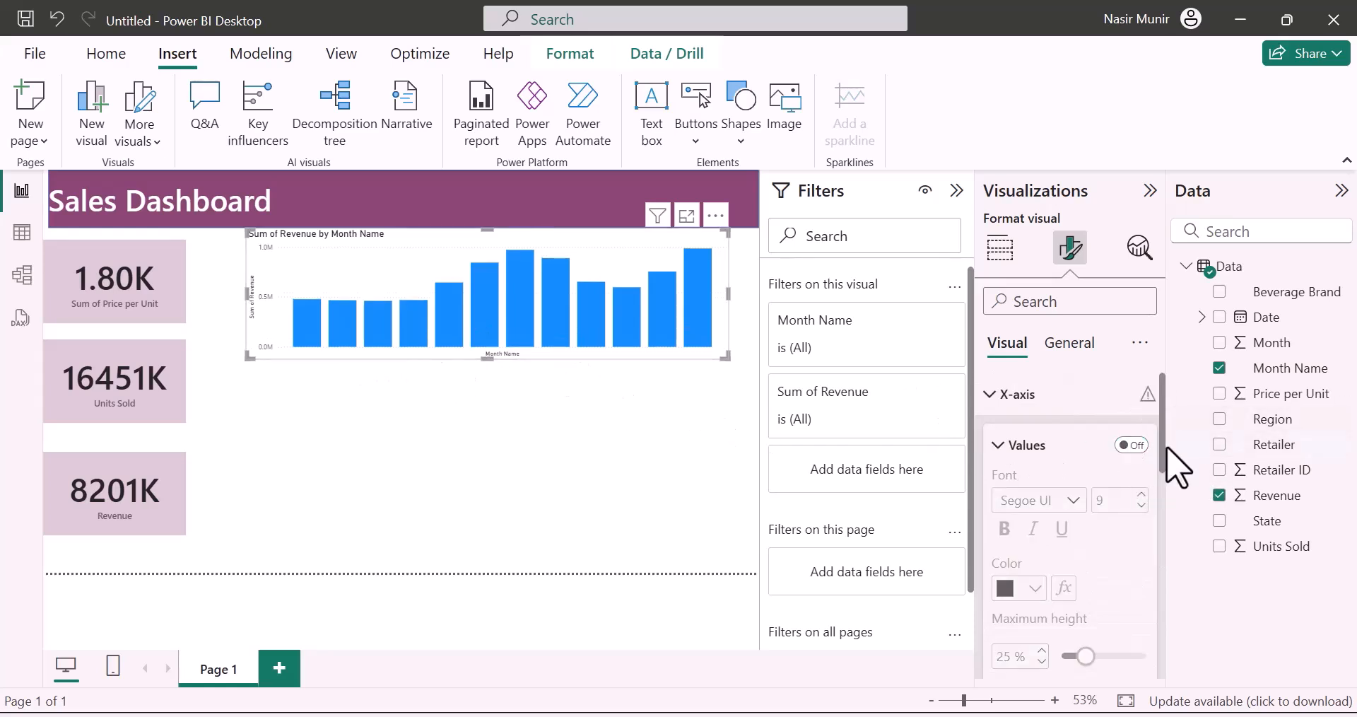
pyautogui.click(1133, 445)
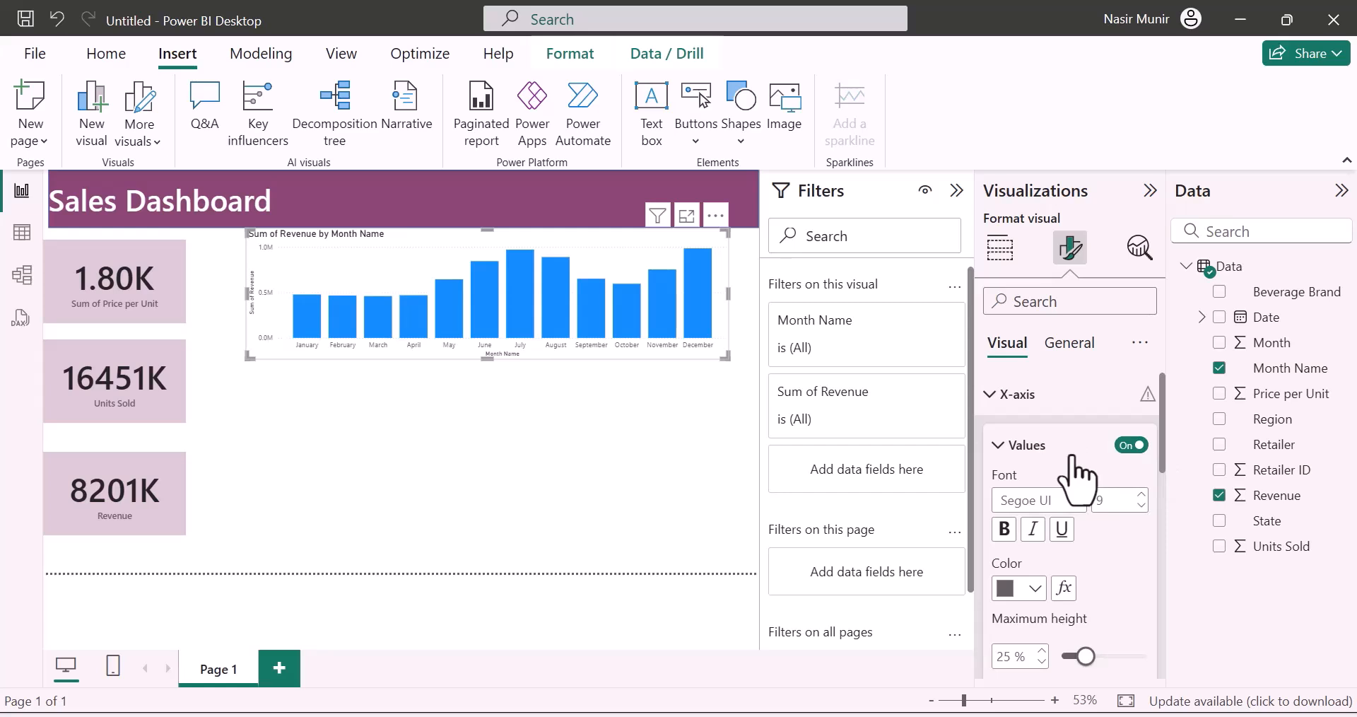
pyautogui.click(1074, 499)
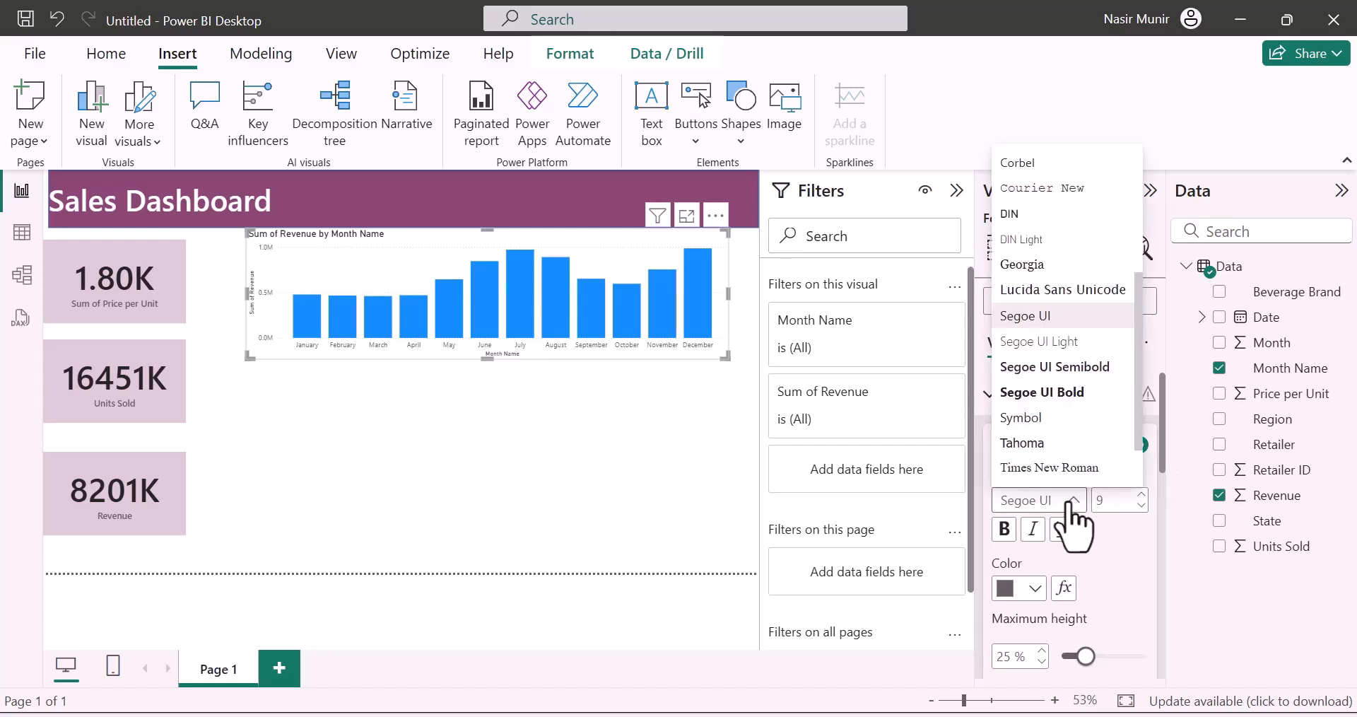
pyautogui.click(1079, 377)
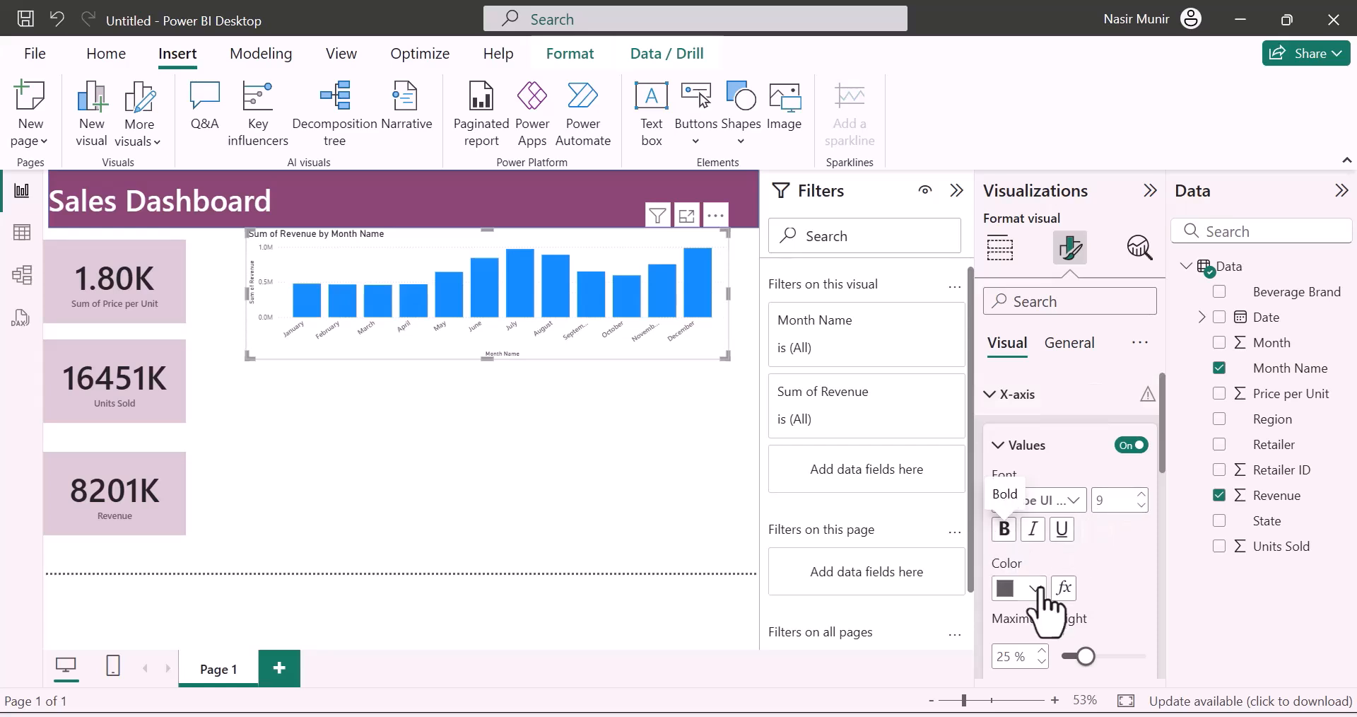
# - Try hiding the chart's X-axis title, restore it, and look over the X-axis layout options
pyautogui.scroll(-3, 1030, 600)
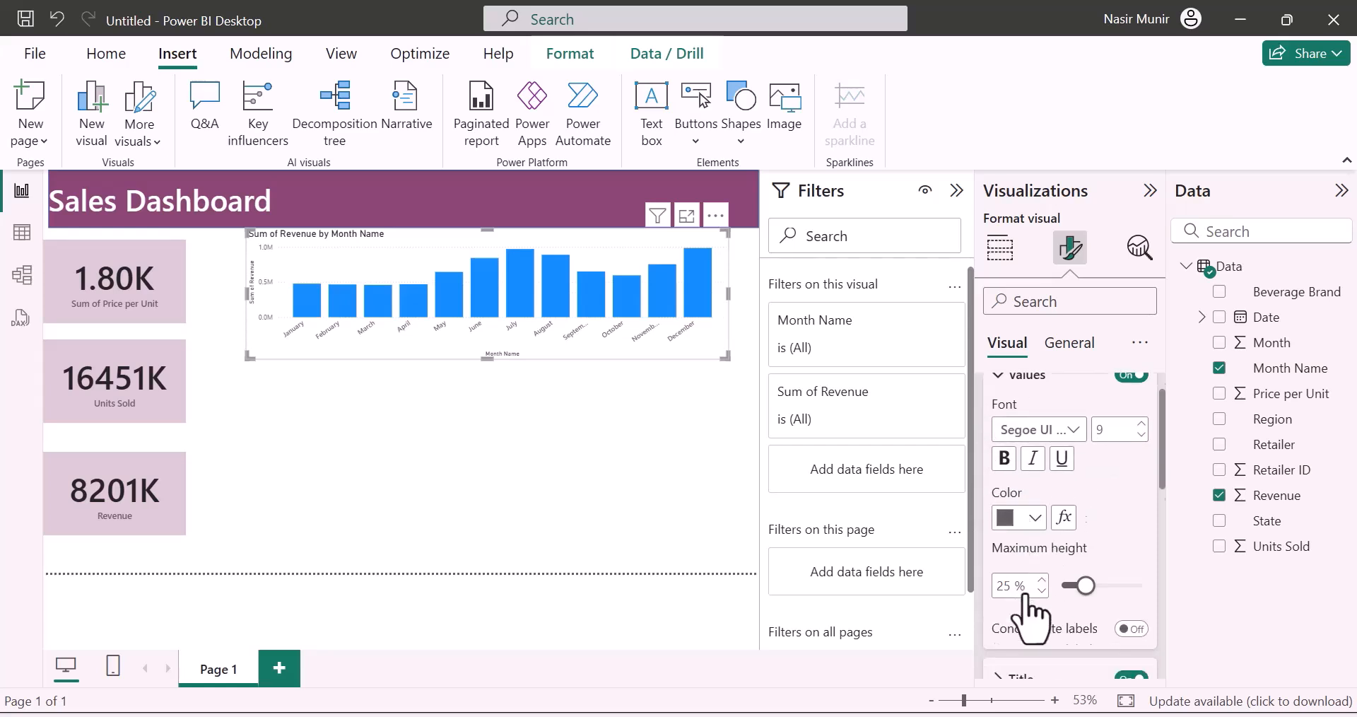
pyautogui.scroll(-3, 1071, 583)
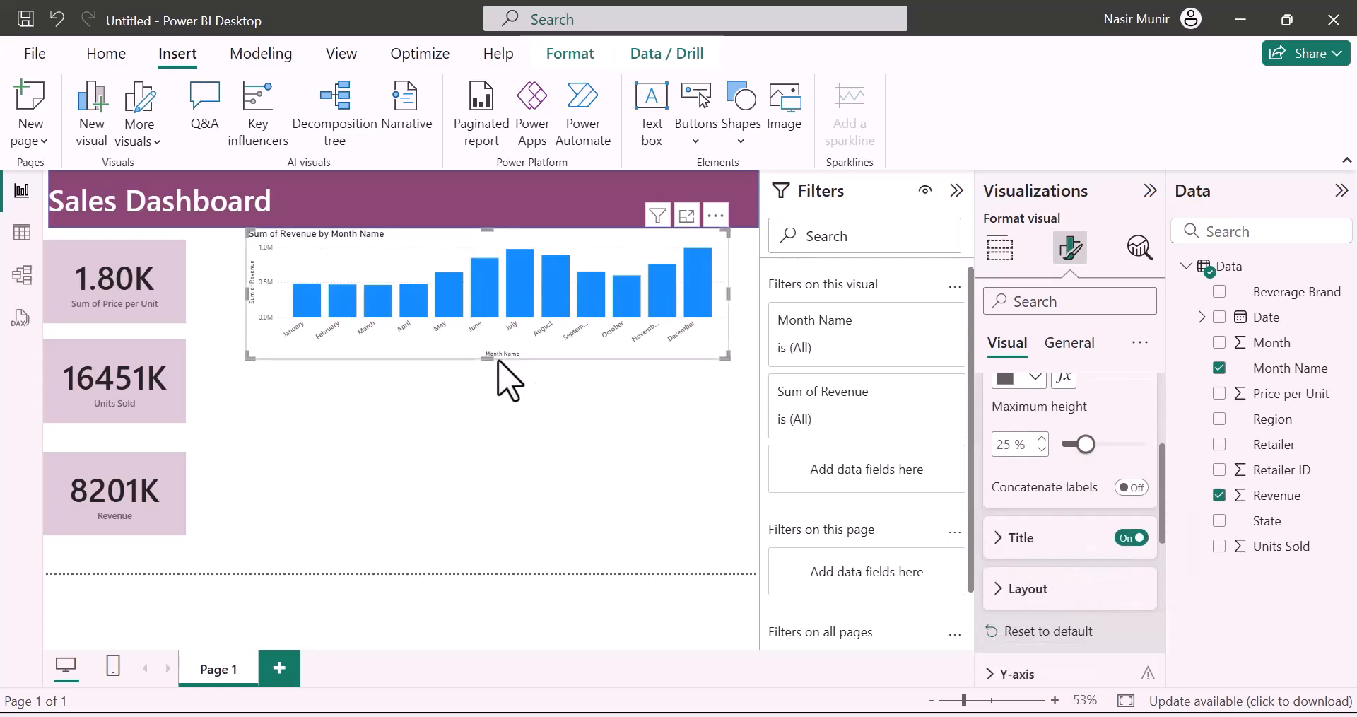
pyautogui.click(1131, 537)
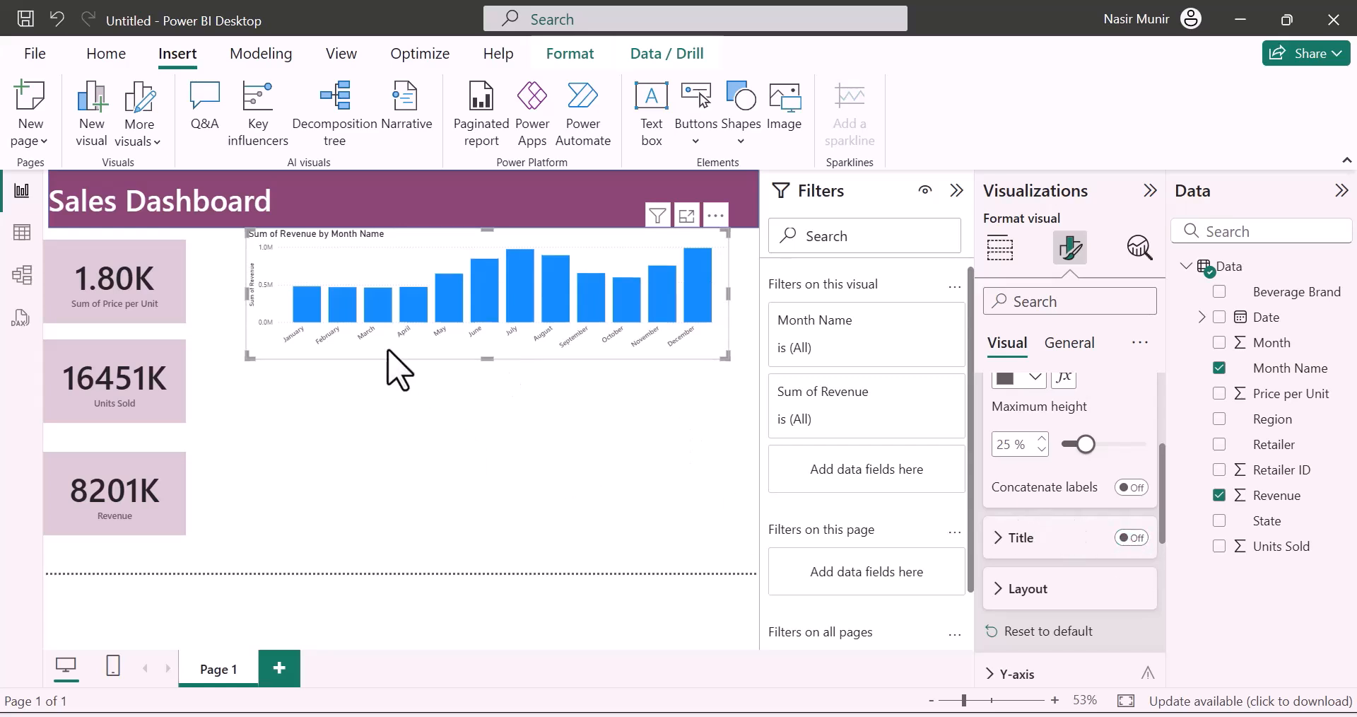
pyautogui.click(1131, 537)
pyautogui.scroll(-3, 1131, 538)
pyautogui.click(997, 484)
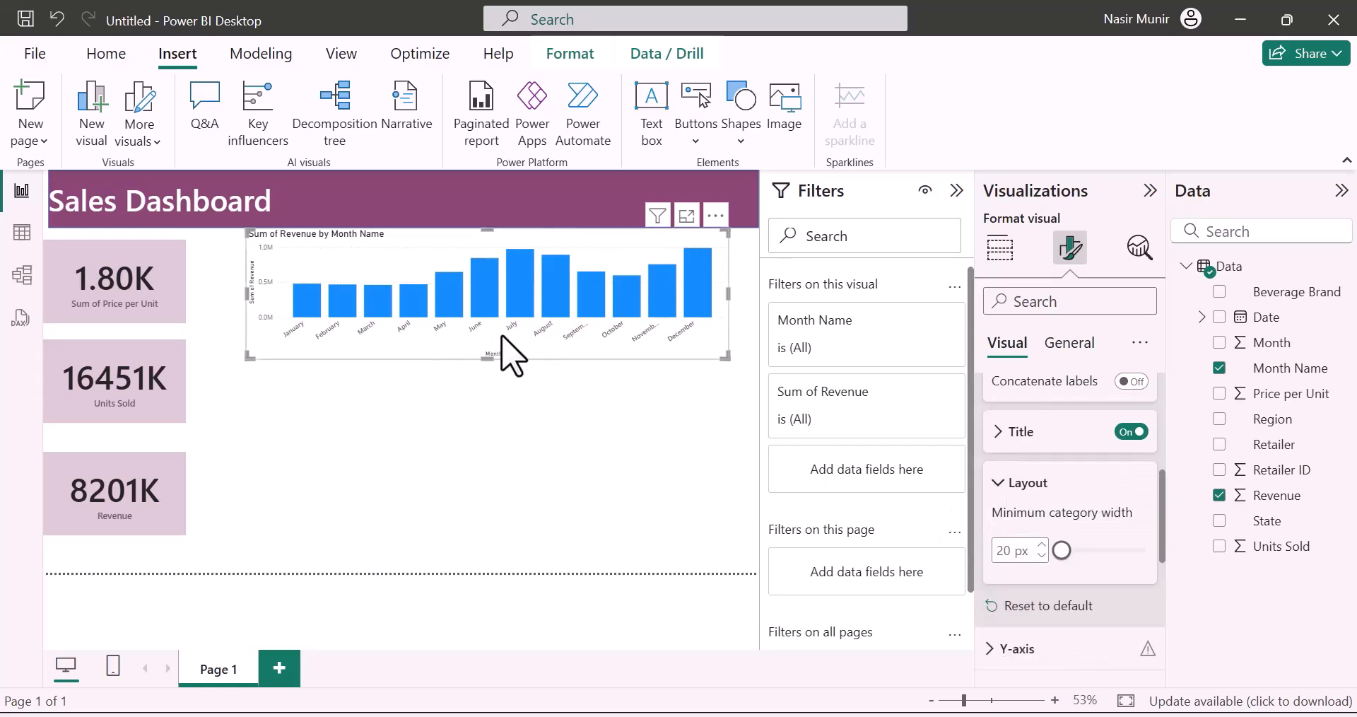
pyautogui.click(998, 483)
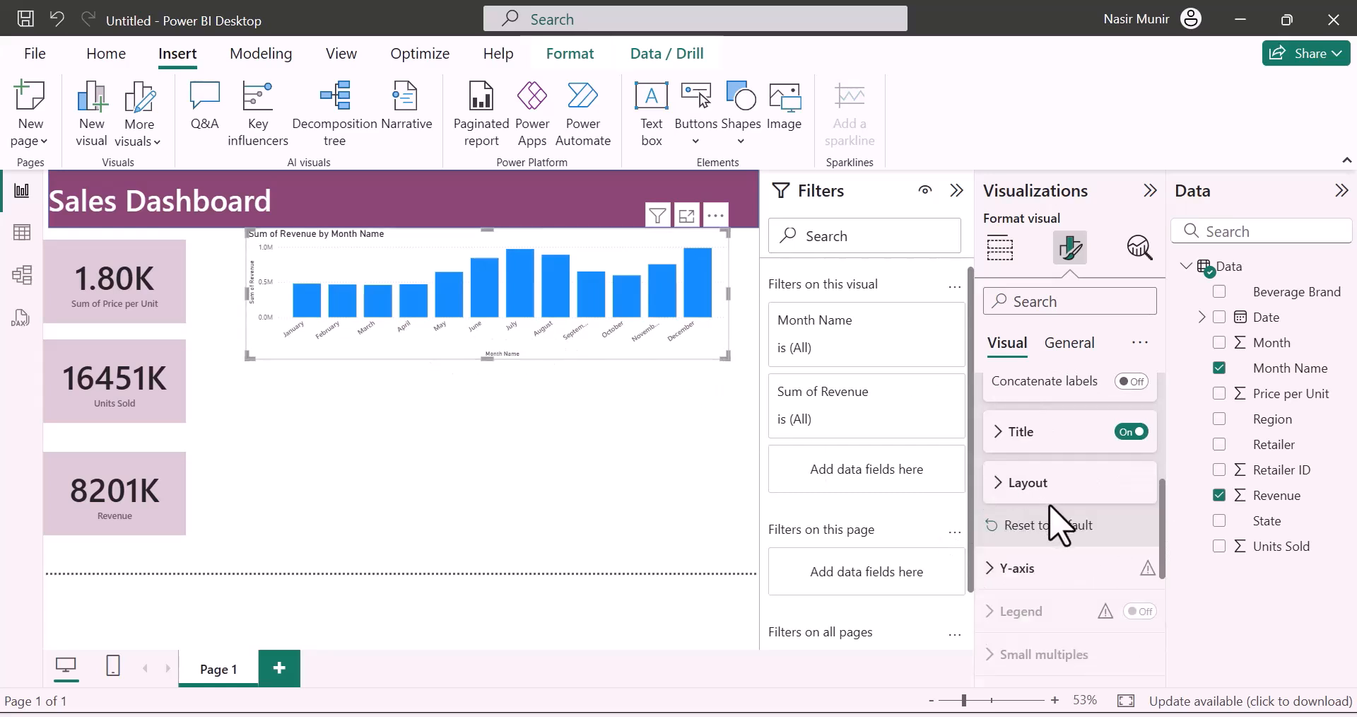
# - Set the title text of the column chart's Y-axis to Revenue, leaving the axis values switched on
pyautogui.scroll(-3, 1060, 525)
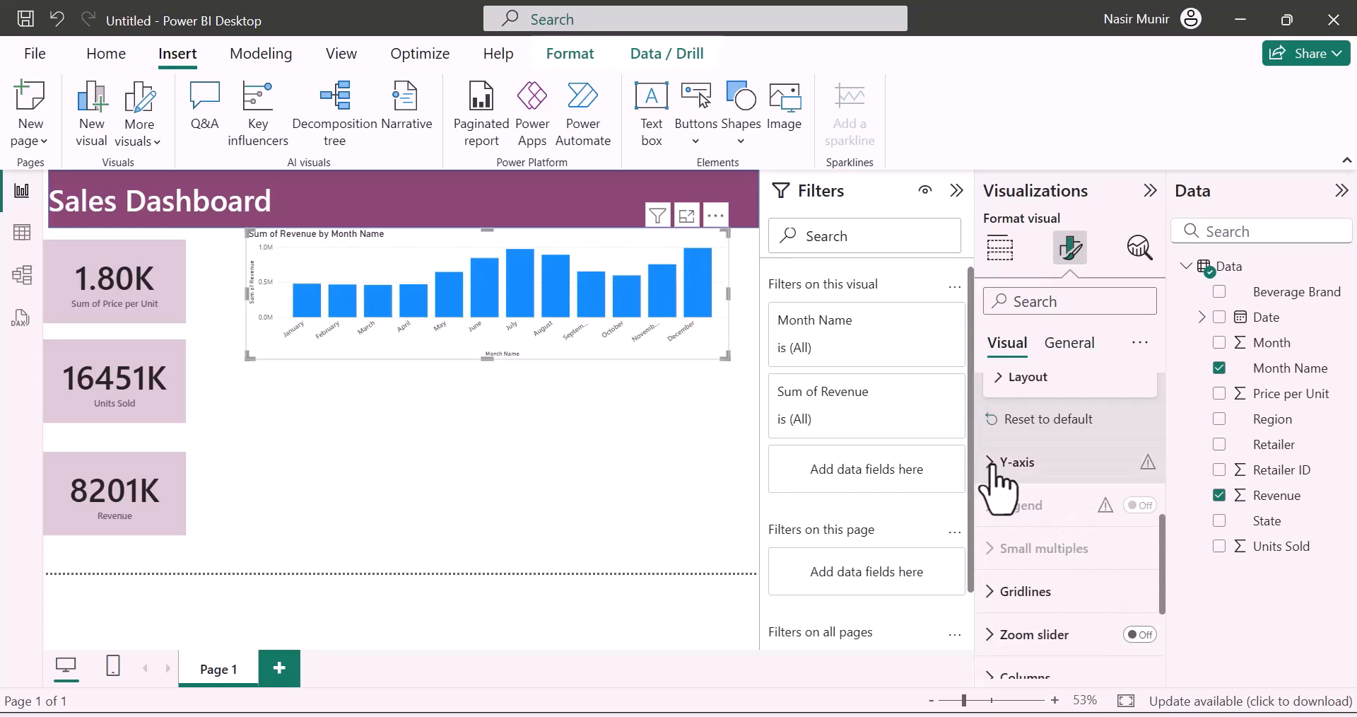
pyautogui.scroll(10, 1004, 474)
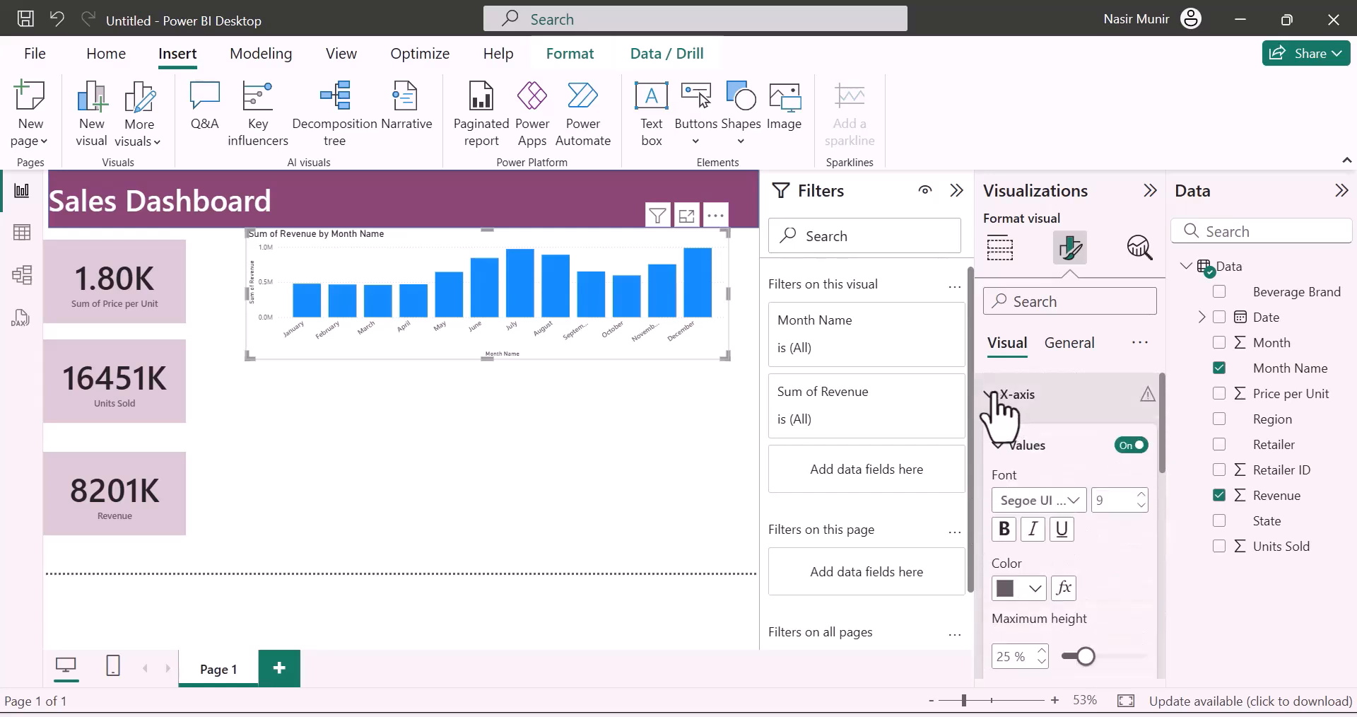
pyautogui.click(993, 394)
pyautogui.click(998, 437)
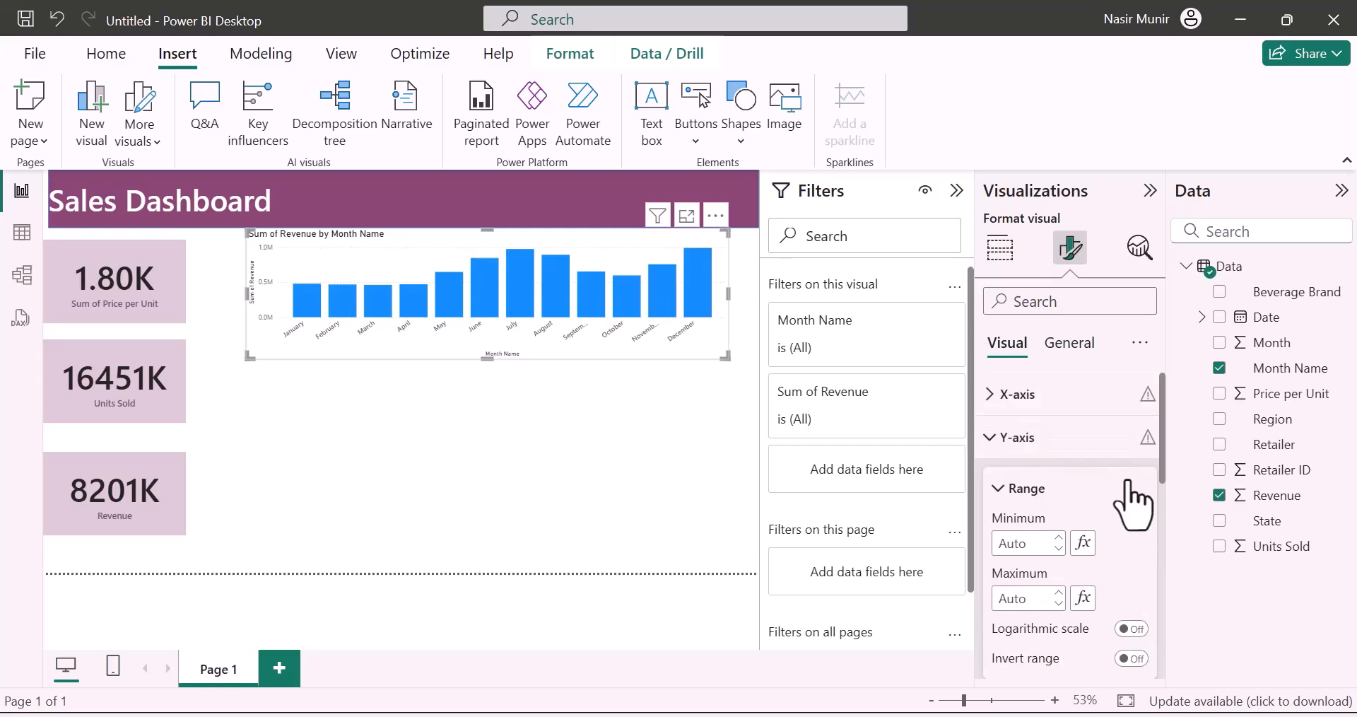
pyautogui.scroll(-3, 1028, 512)
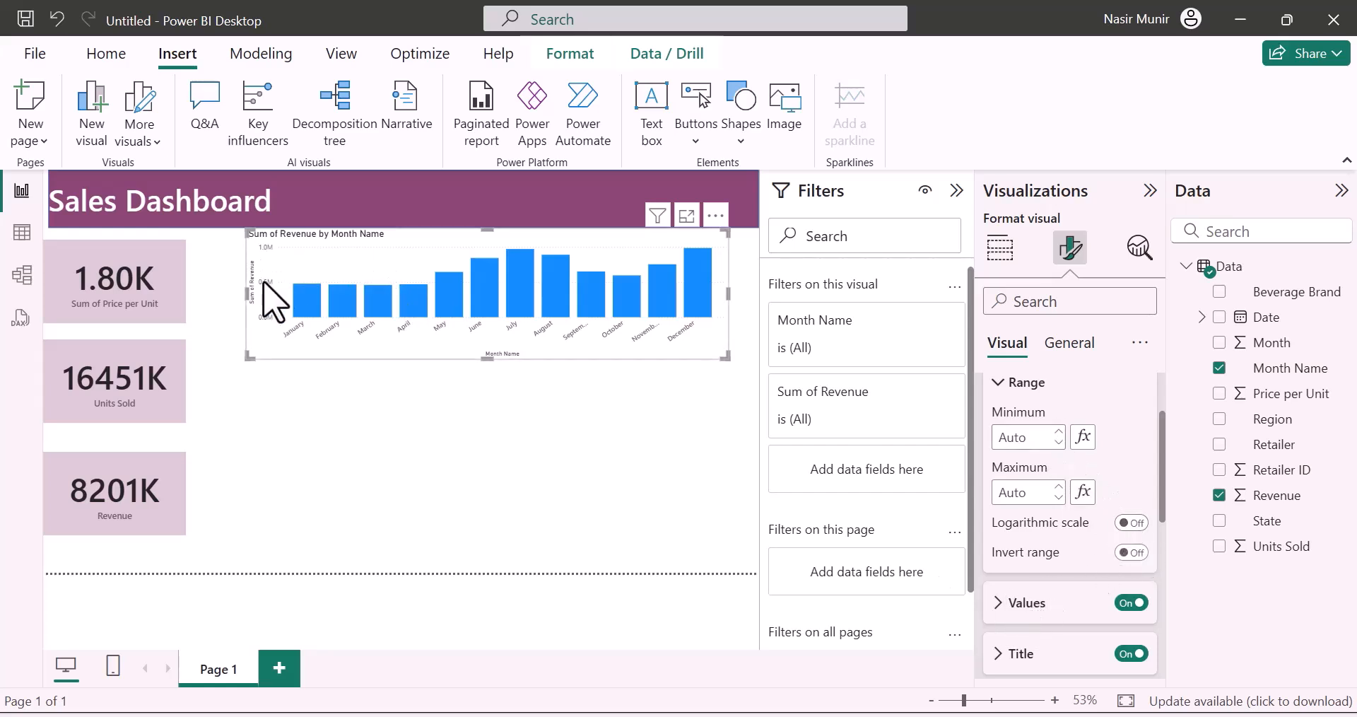
pyautogui.click(1133, 602)
pyautogui.click(1134, 602)
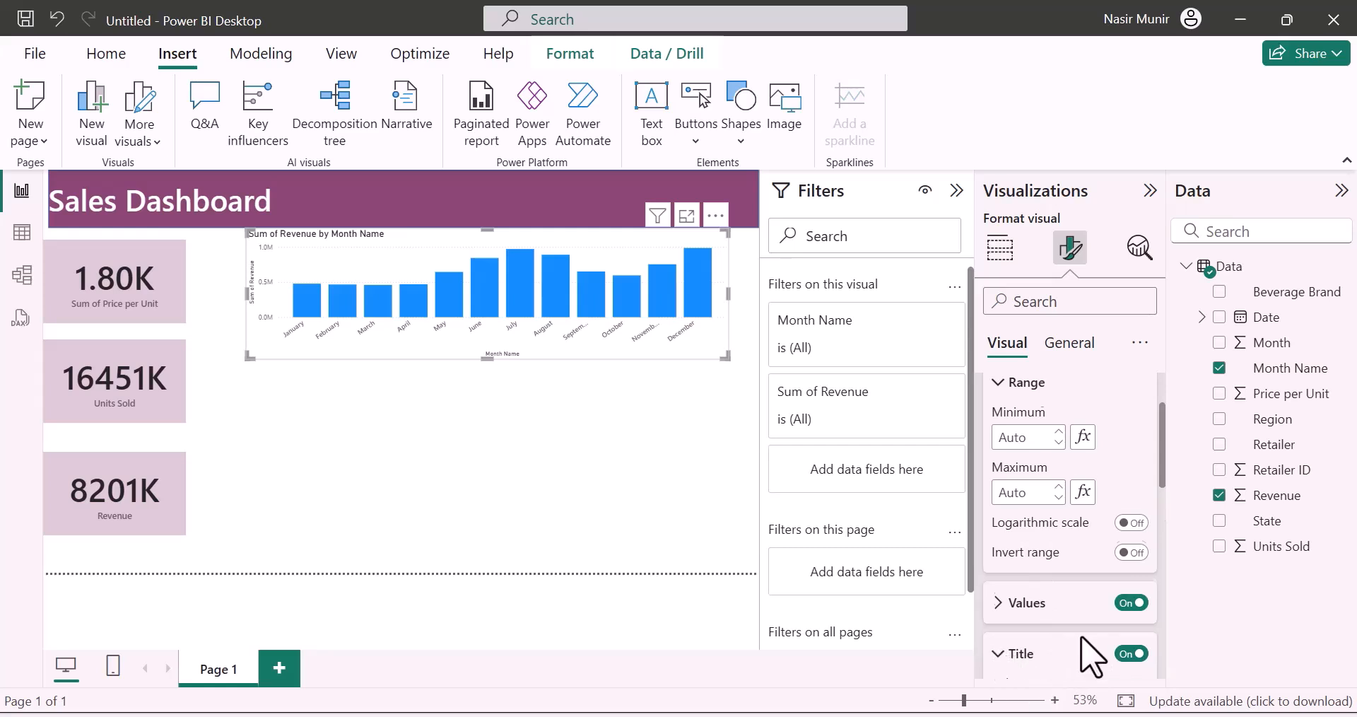
pyautogui.click(1007, 658)
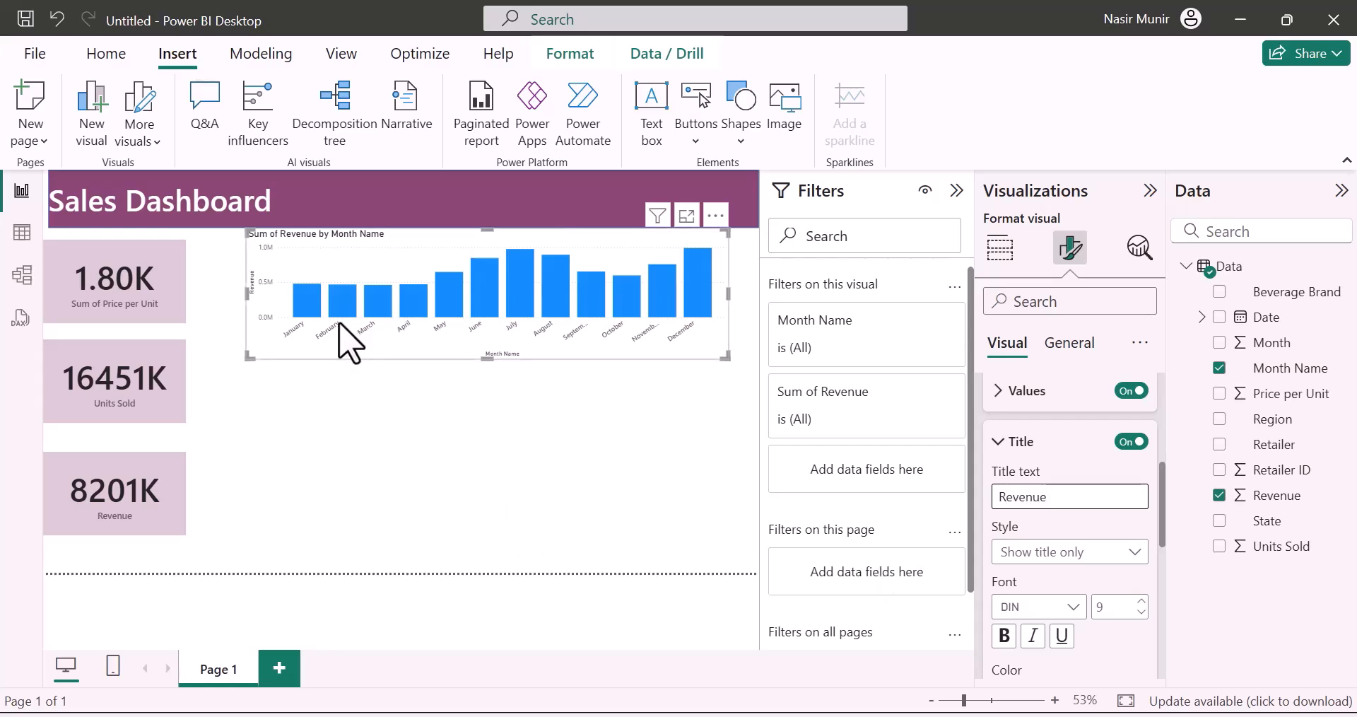
# - Set the font of the column chart's Y-axis title to Segoe UI Semibold
pyautogui.scroll(-2, 1000, 566)
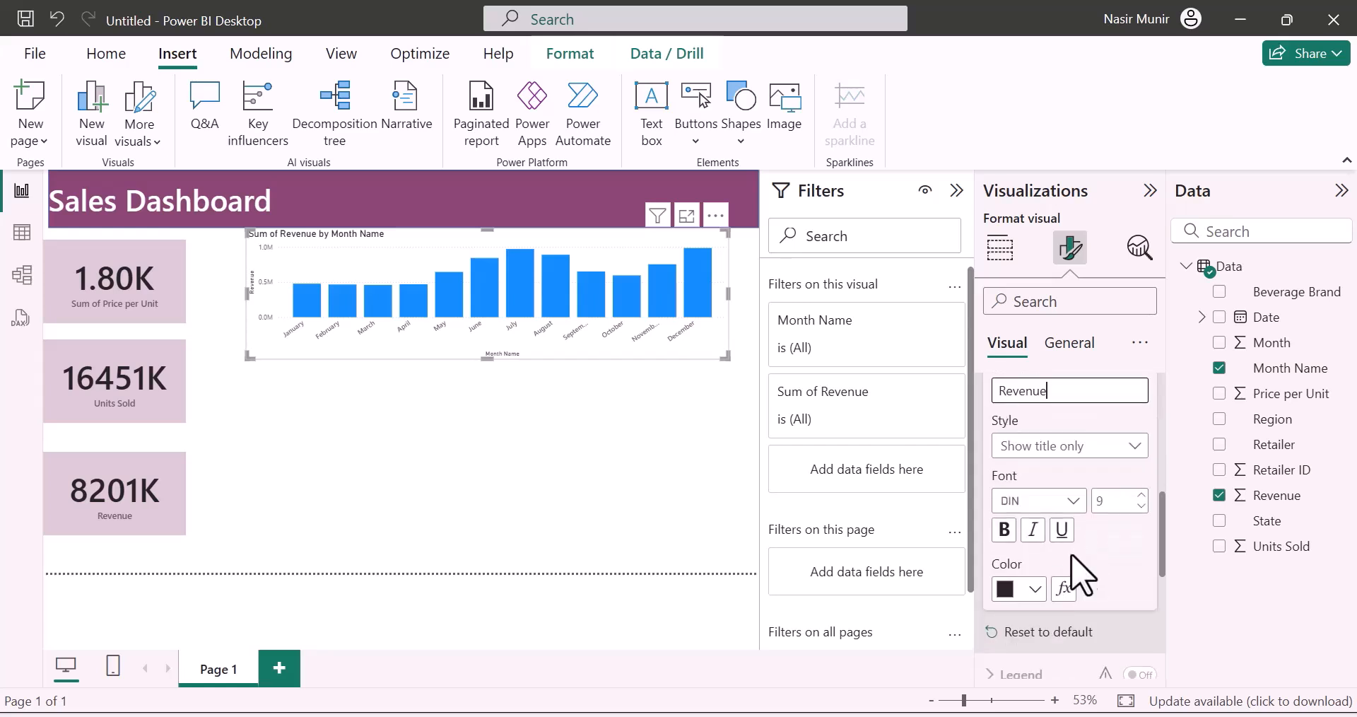
pyautogui.click(1058, 501)
pyautogui.scroll(-3, 1047, 382)
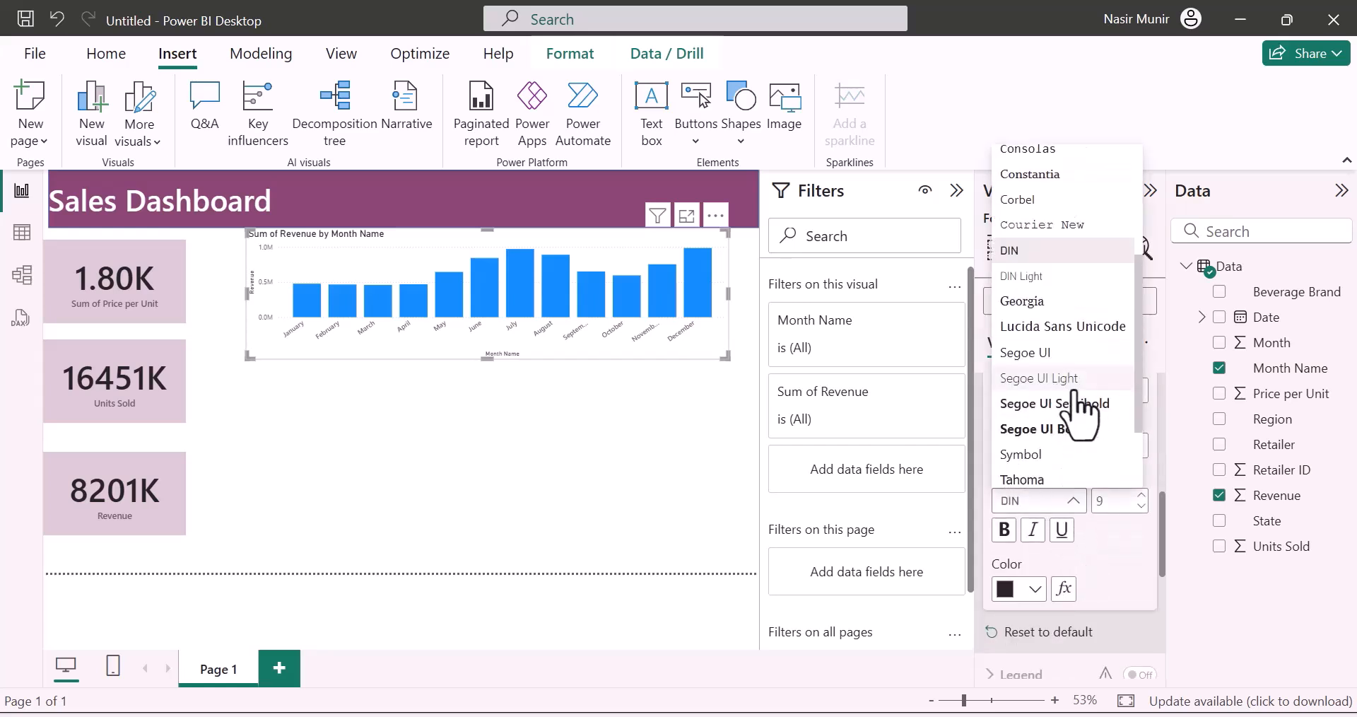
pyautogui.click(1058, 407)
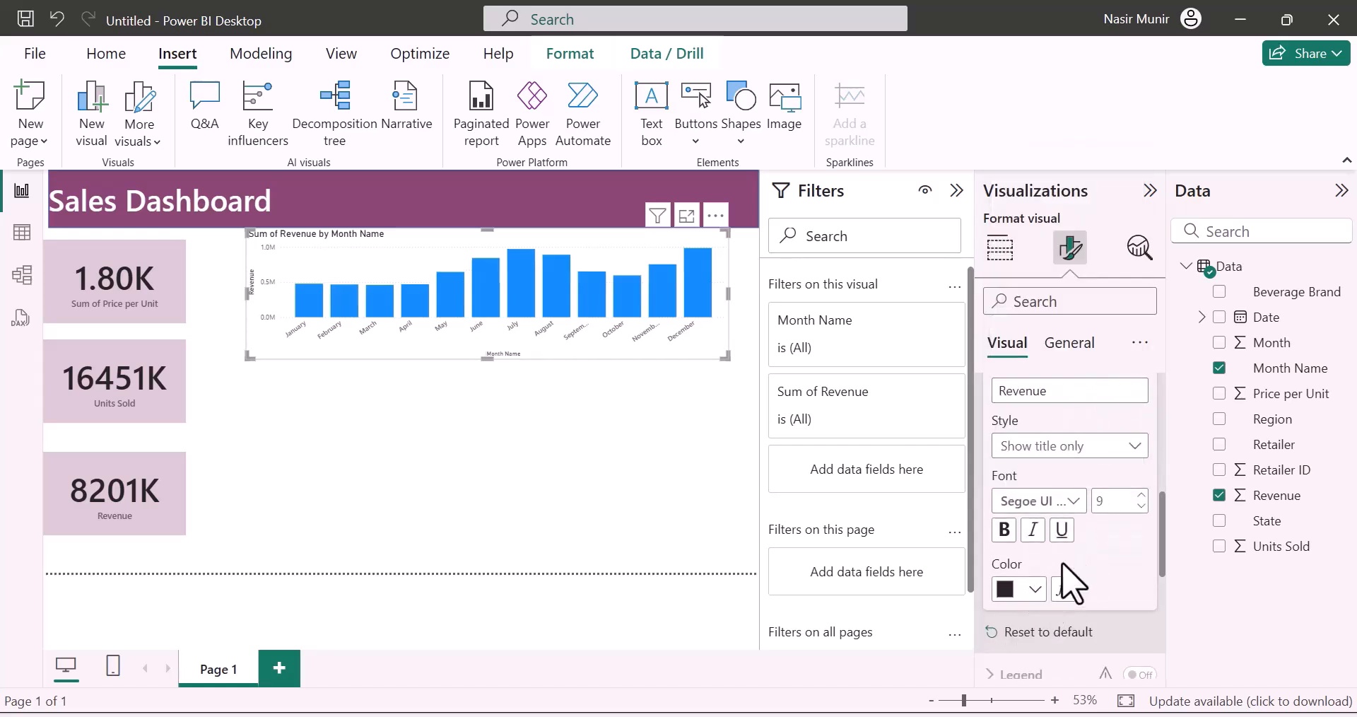
pyautogui.scroll(-2, 989, 574)
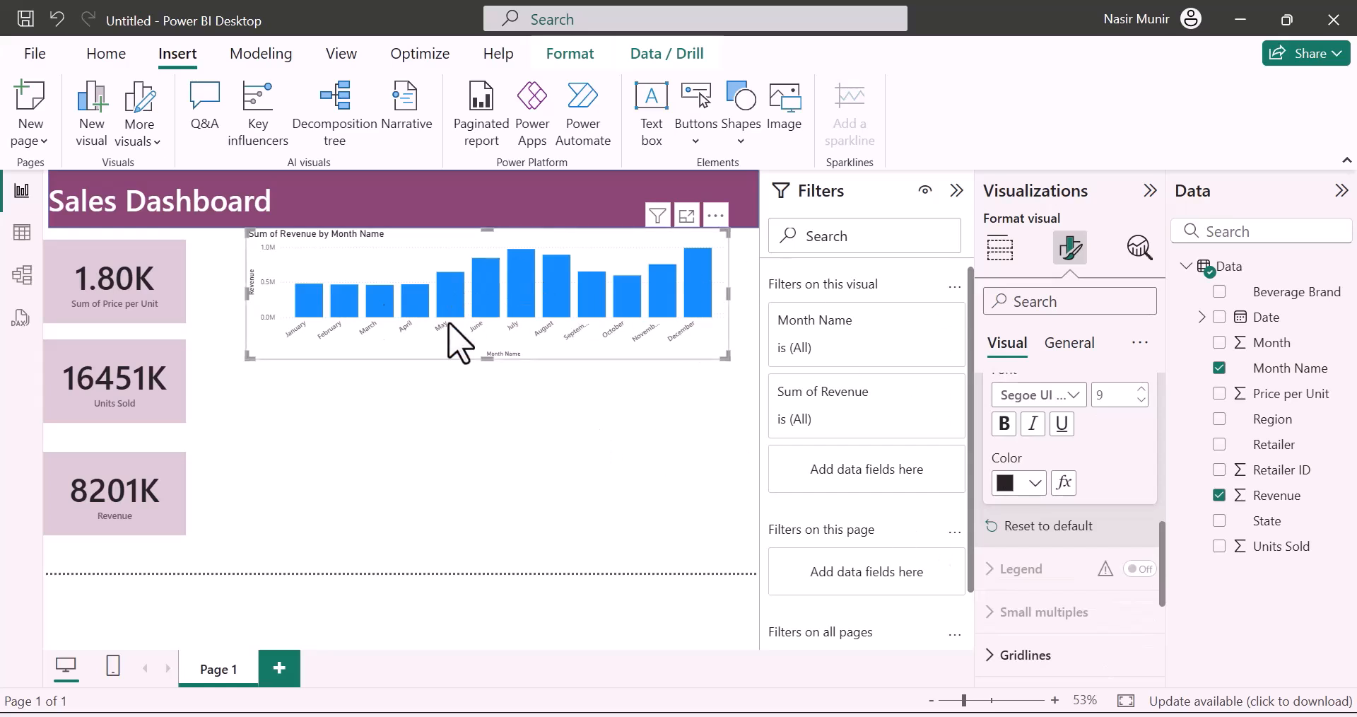
pyautogui.scroll(4, 1004, 463)
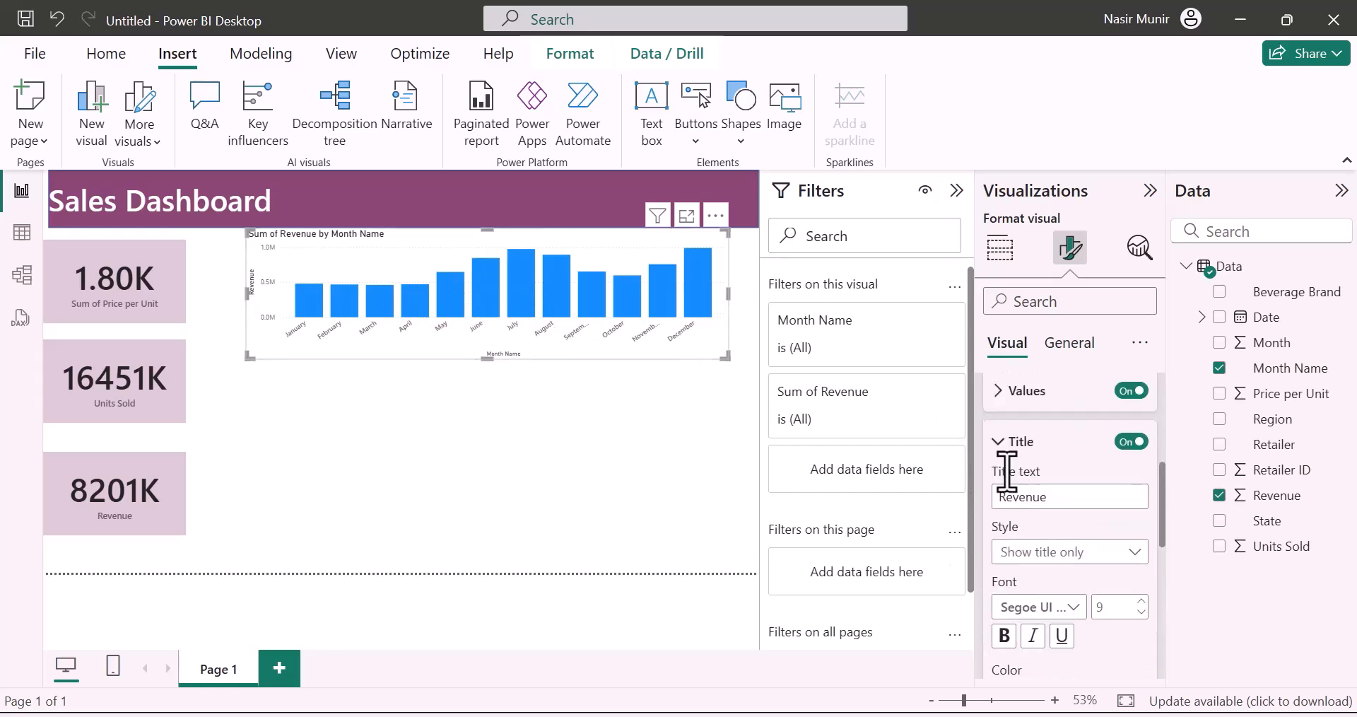
pyautogui.click(998, 441)
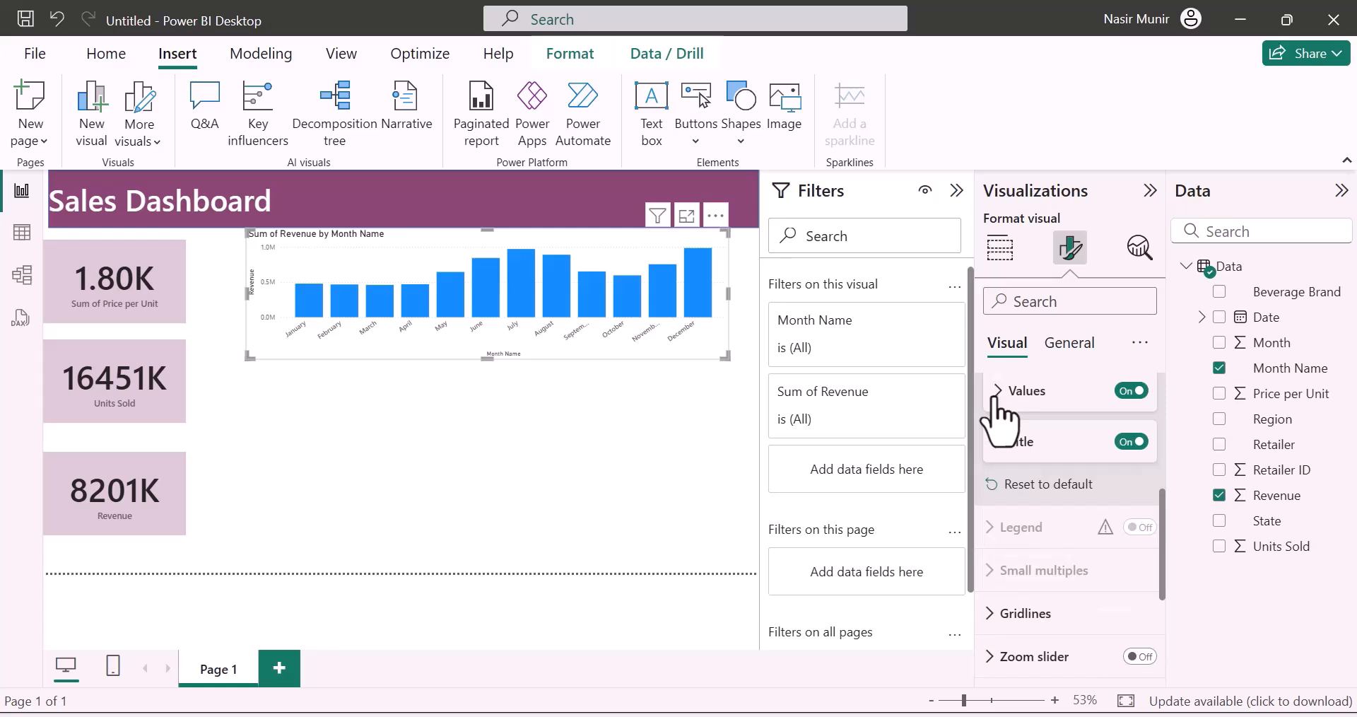
# - Turn off the horizontal gridlines of the column chart
pyautogui.scroll(3, 995, 397)
pyautogui.click(999, 487)
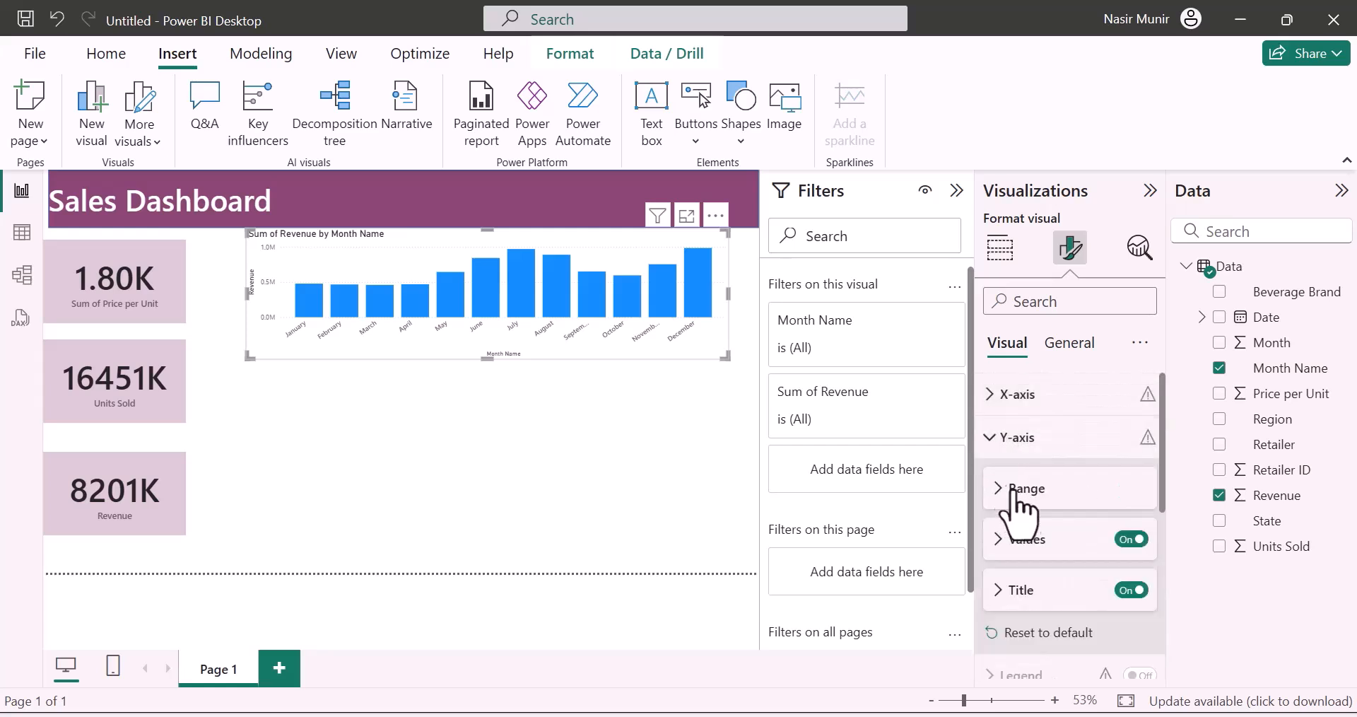
pyautogui.scroll(-4, 1012, 502)
pyautogui.click(999, 553)
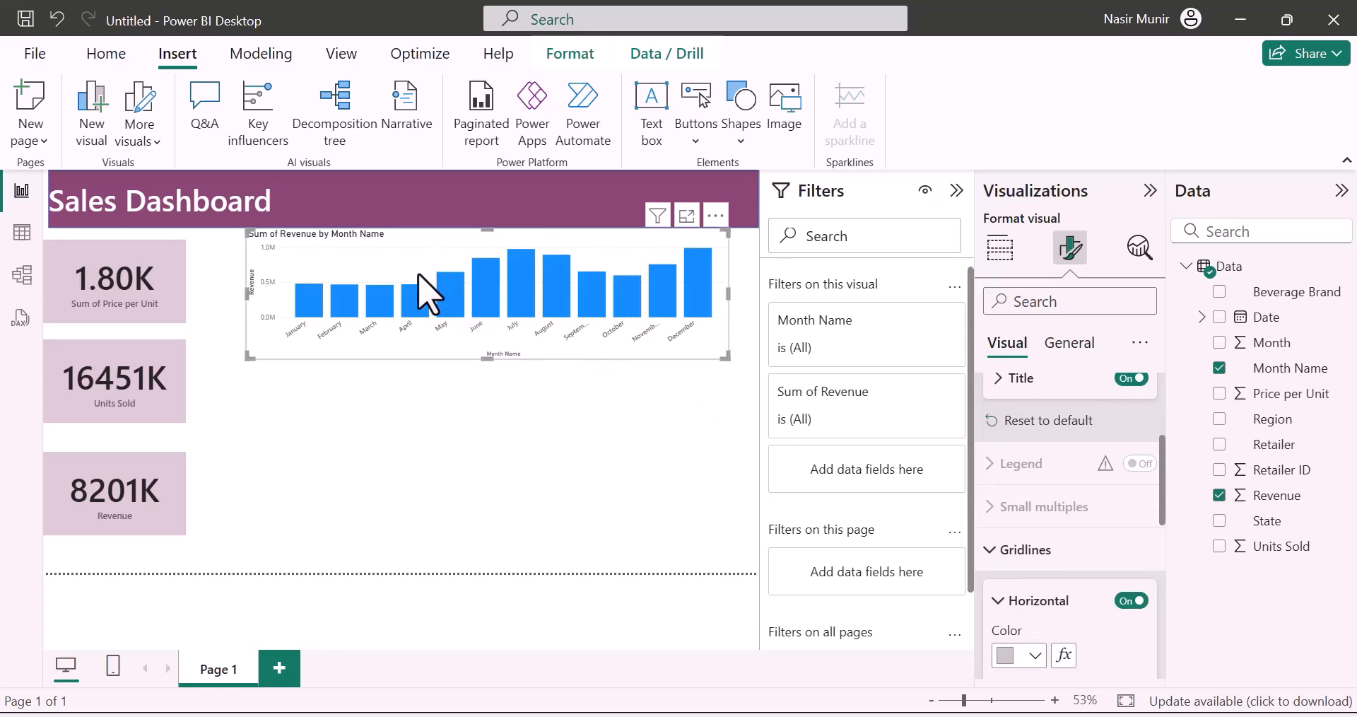
pyautogui.click(1135, 600)
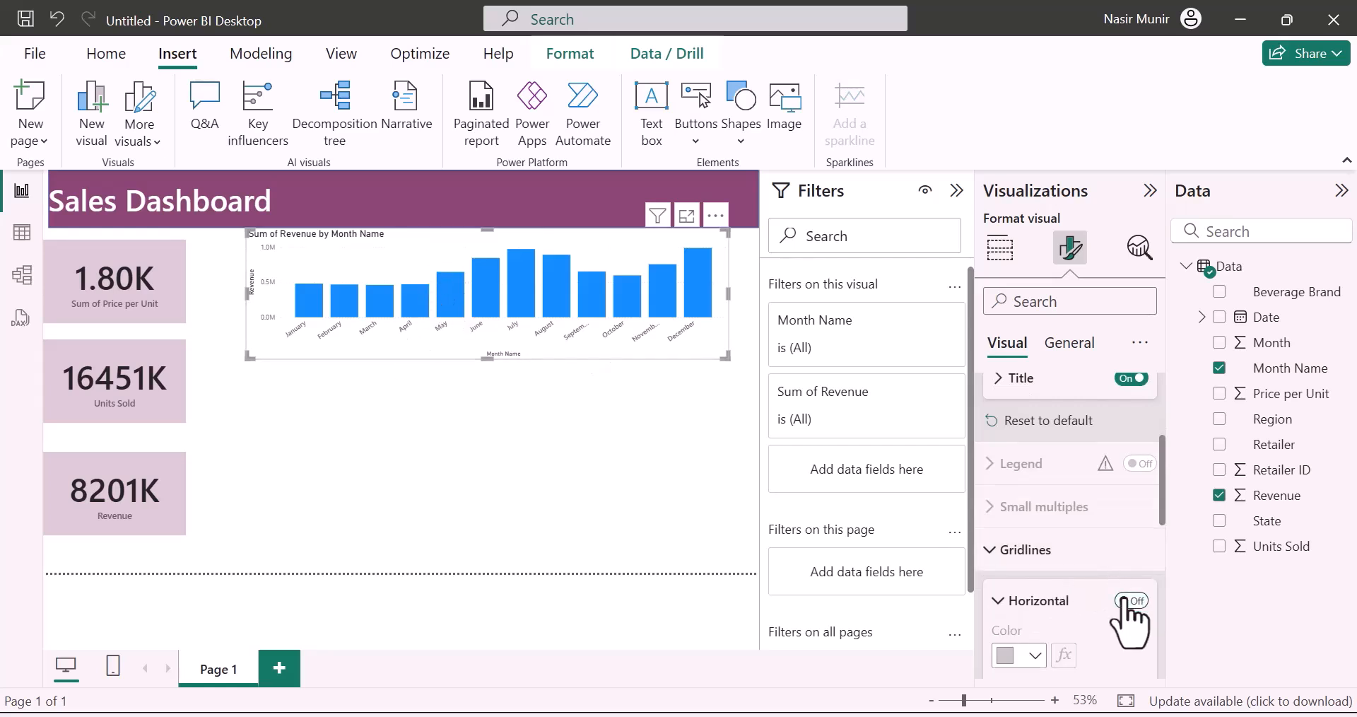
pyautogui.click(1011, 552)
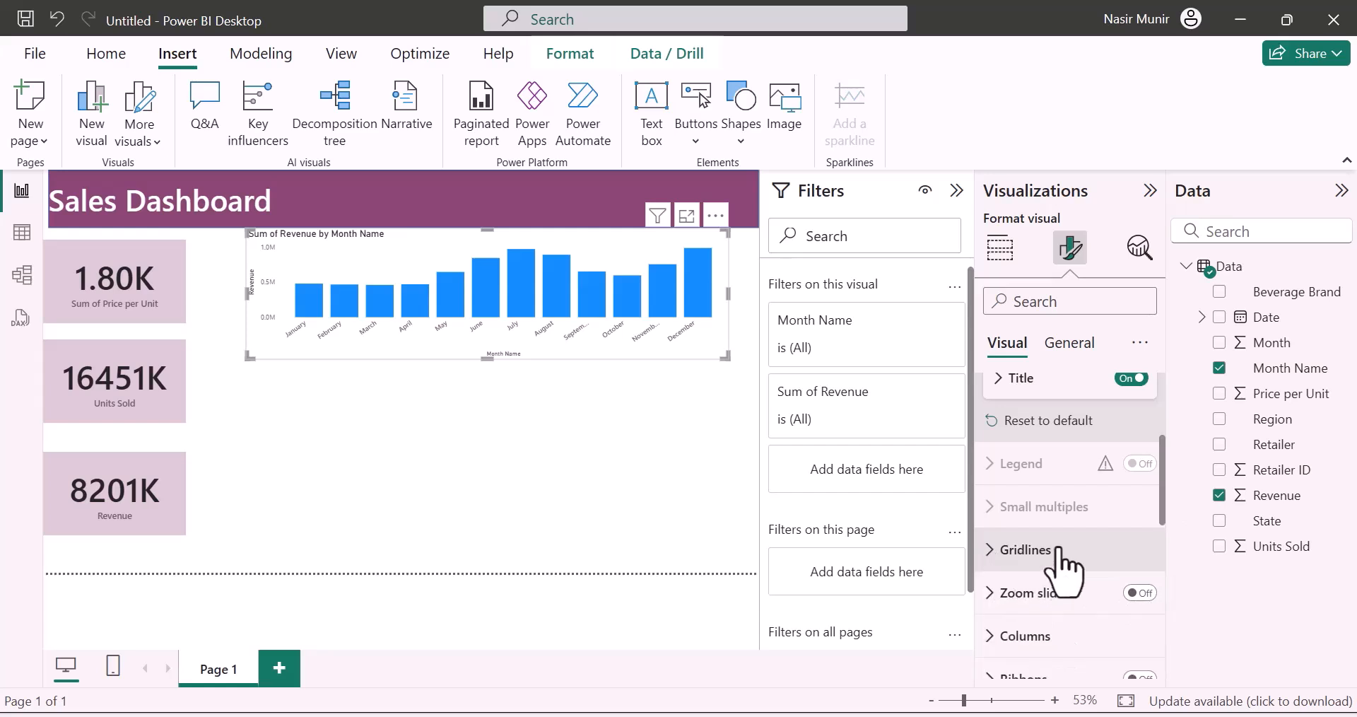
# - Color the chart's columns with the recently used dark plum and set their transparency to 21%
pyautogui.scroll(-3, 1064, 562)
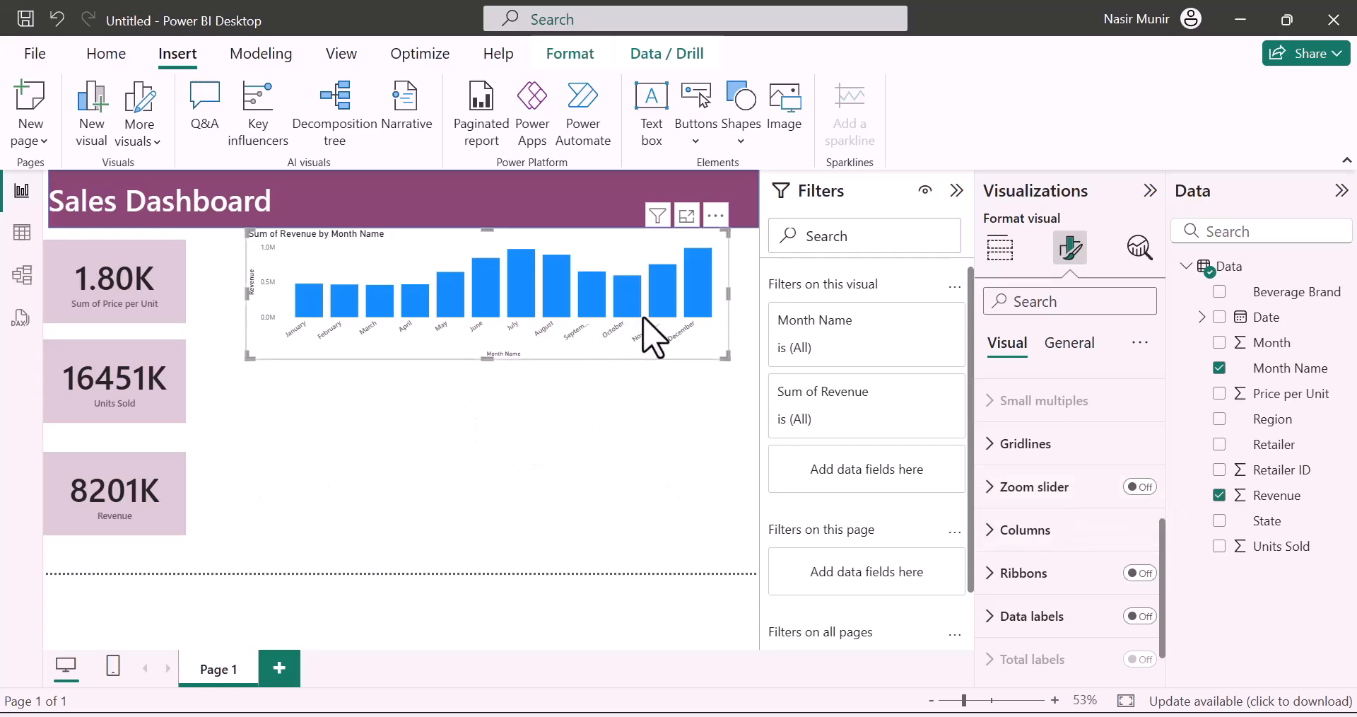
pyautogui.click(995, 531)
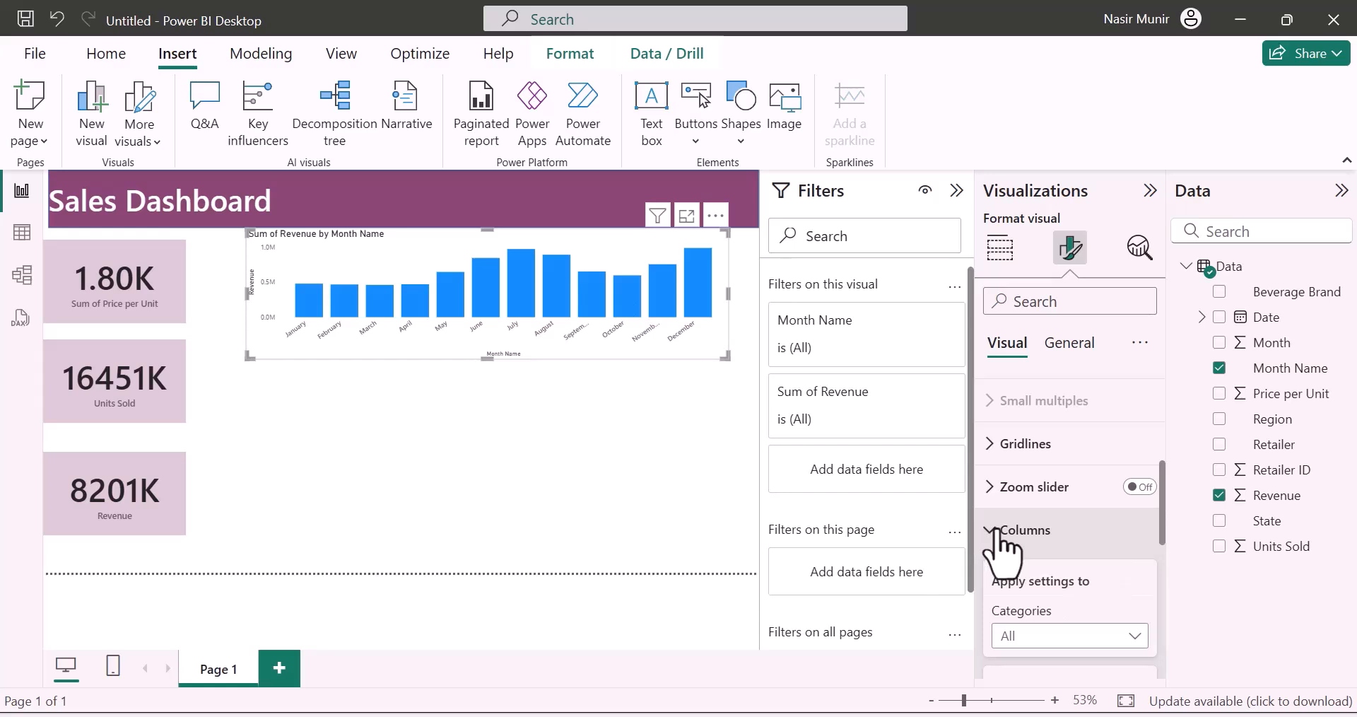
pyautogui.scroll(-2, 1000, 554)
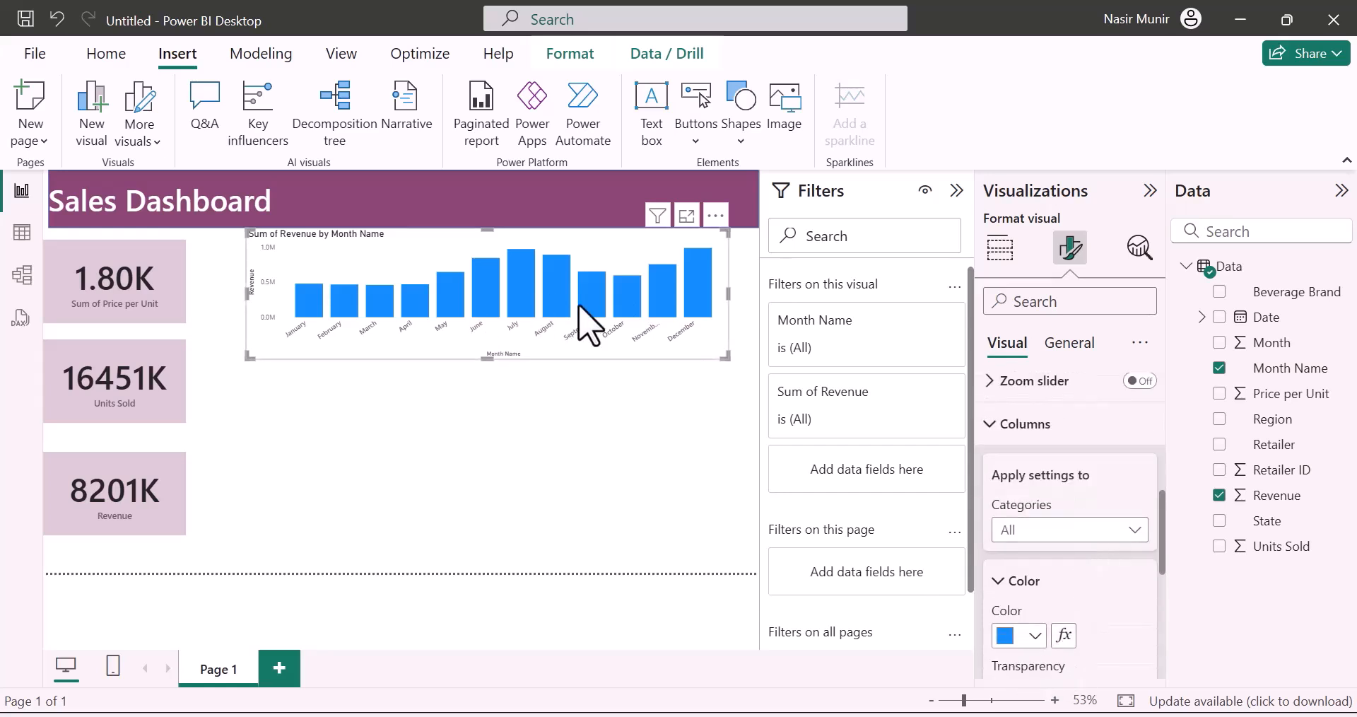
pyautogui.scroll(-4, 1054, 491)
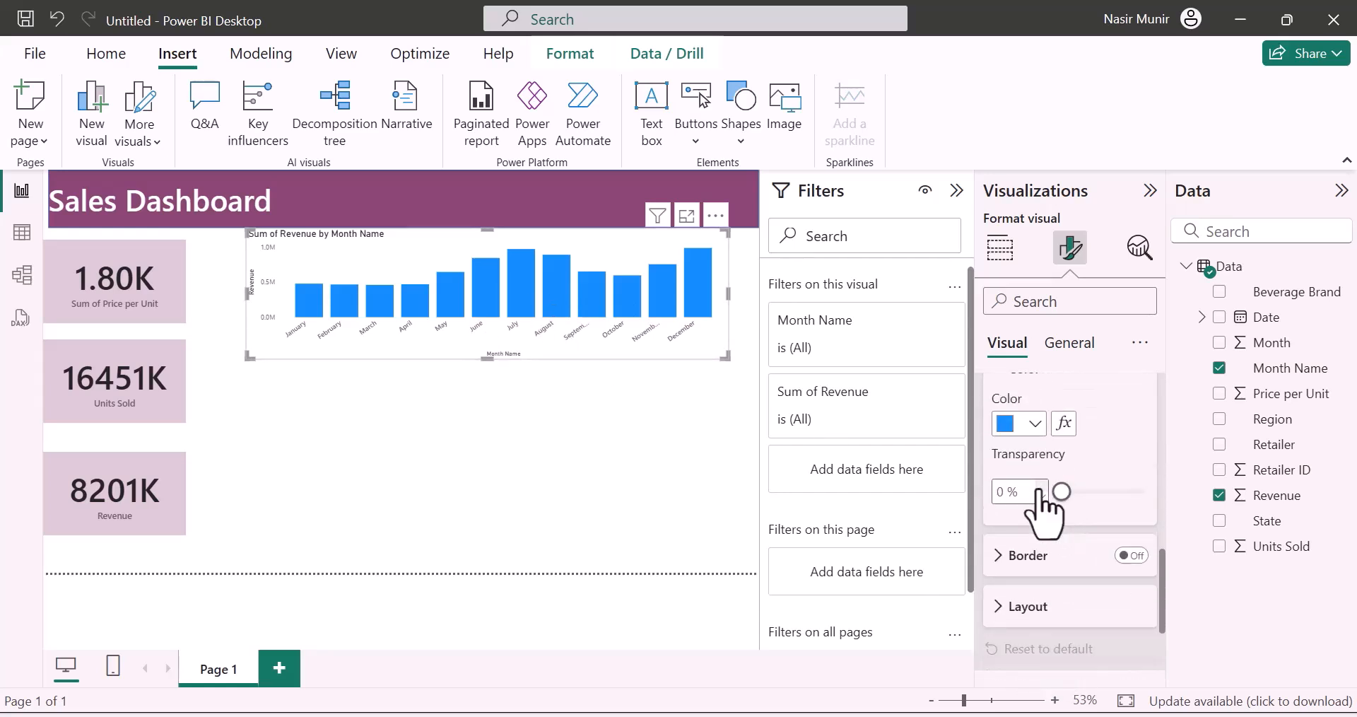
pyautogui.click(1035, 424)
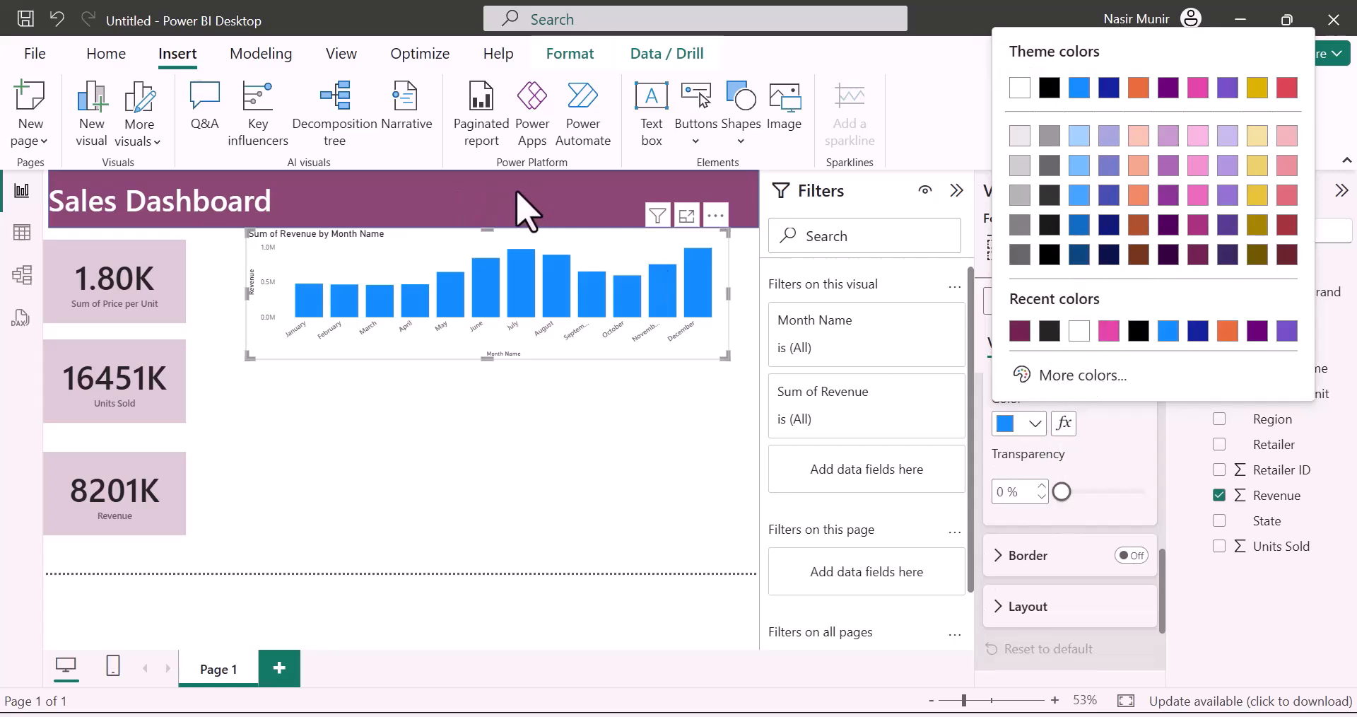
pyautogui.click(1019, 331)
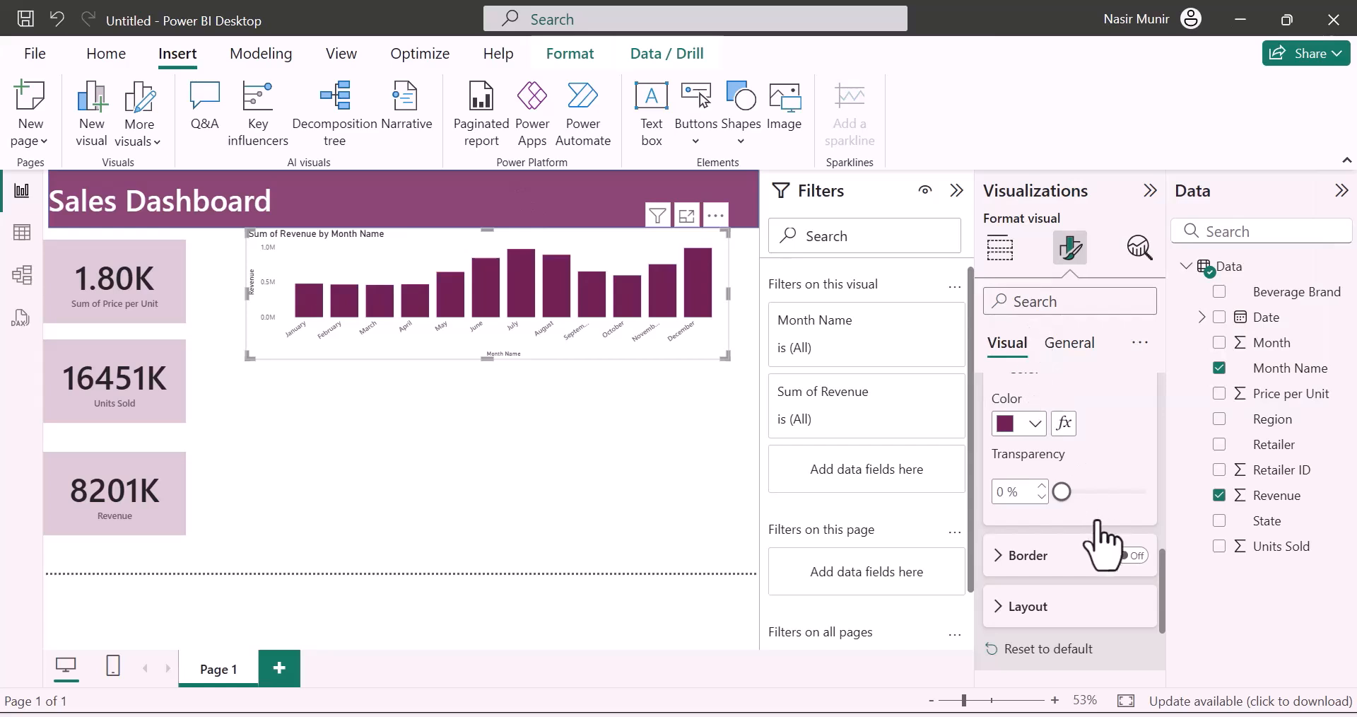
pyautogui.moveTo(1064, 489); pyautogui.dragTo(1080, 495)
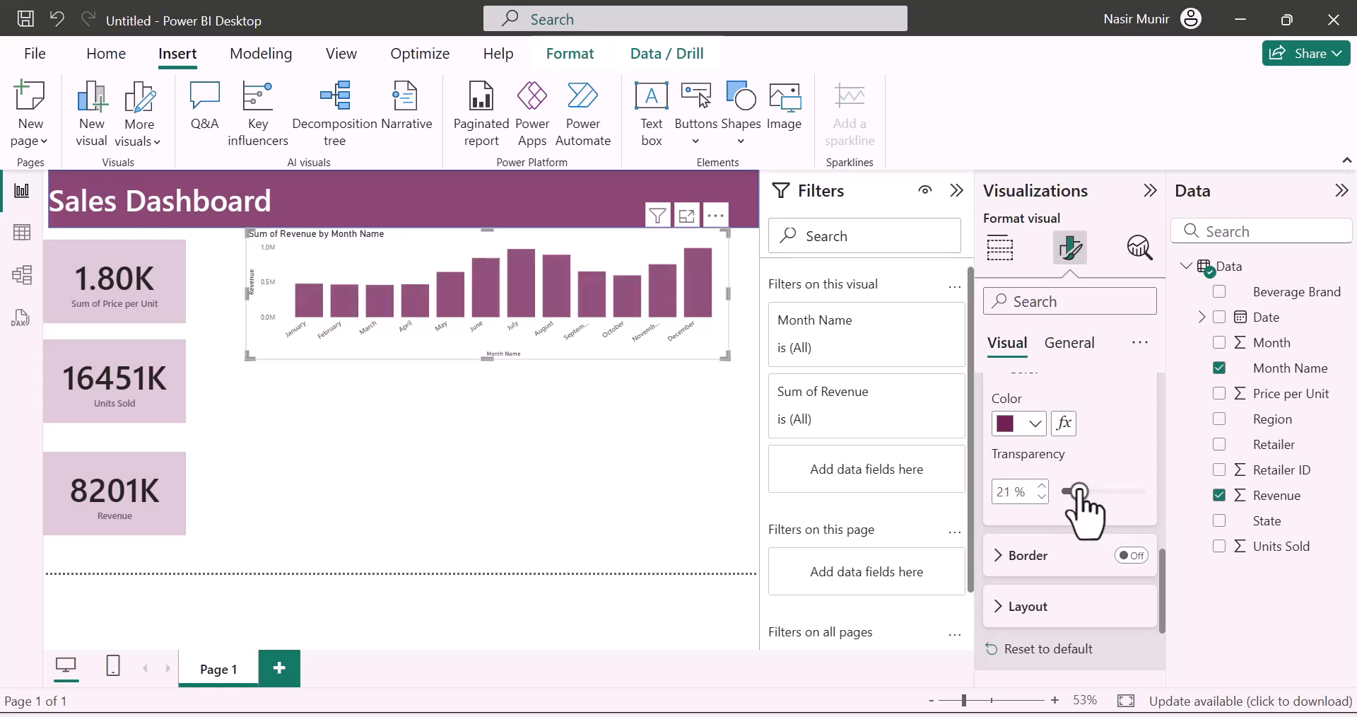
# - Try data labels on the chart's columns and switch them off again
pyautogui.scroll(-3, 1074, 560)
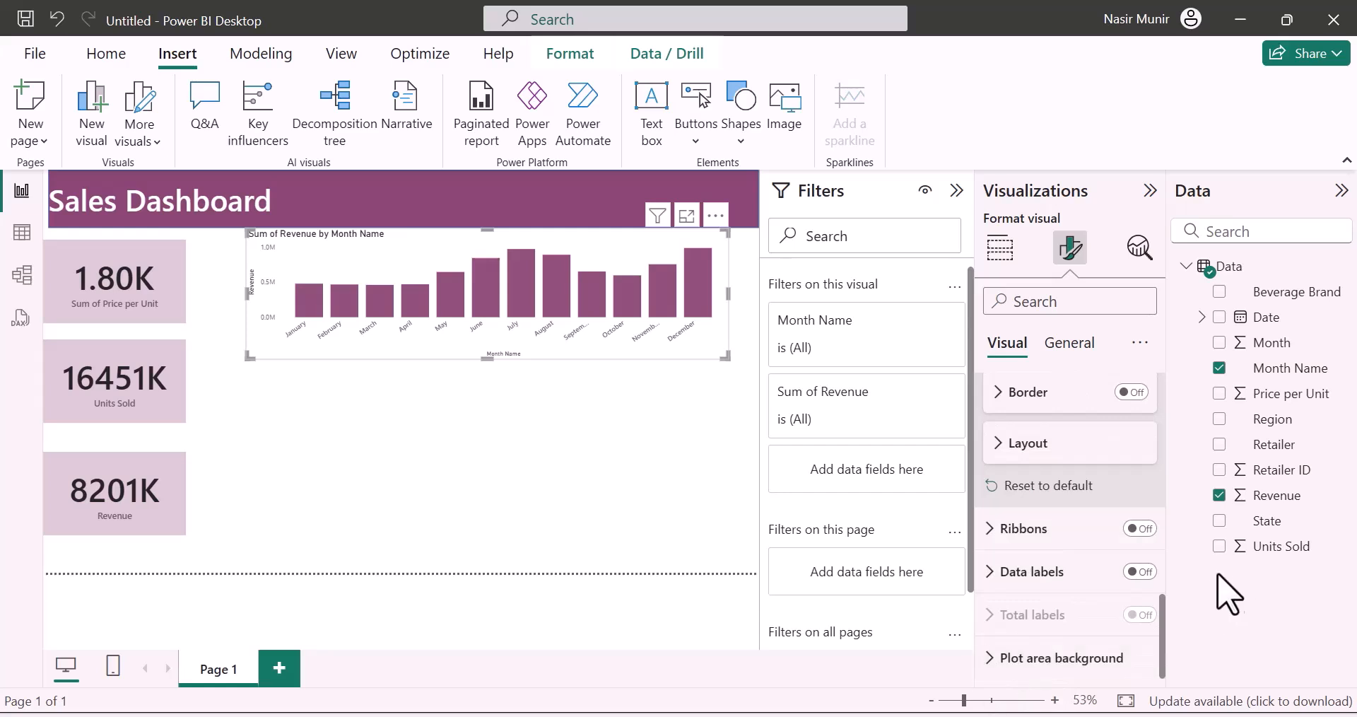
pyautogui.click(1144, 573)
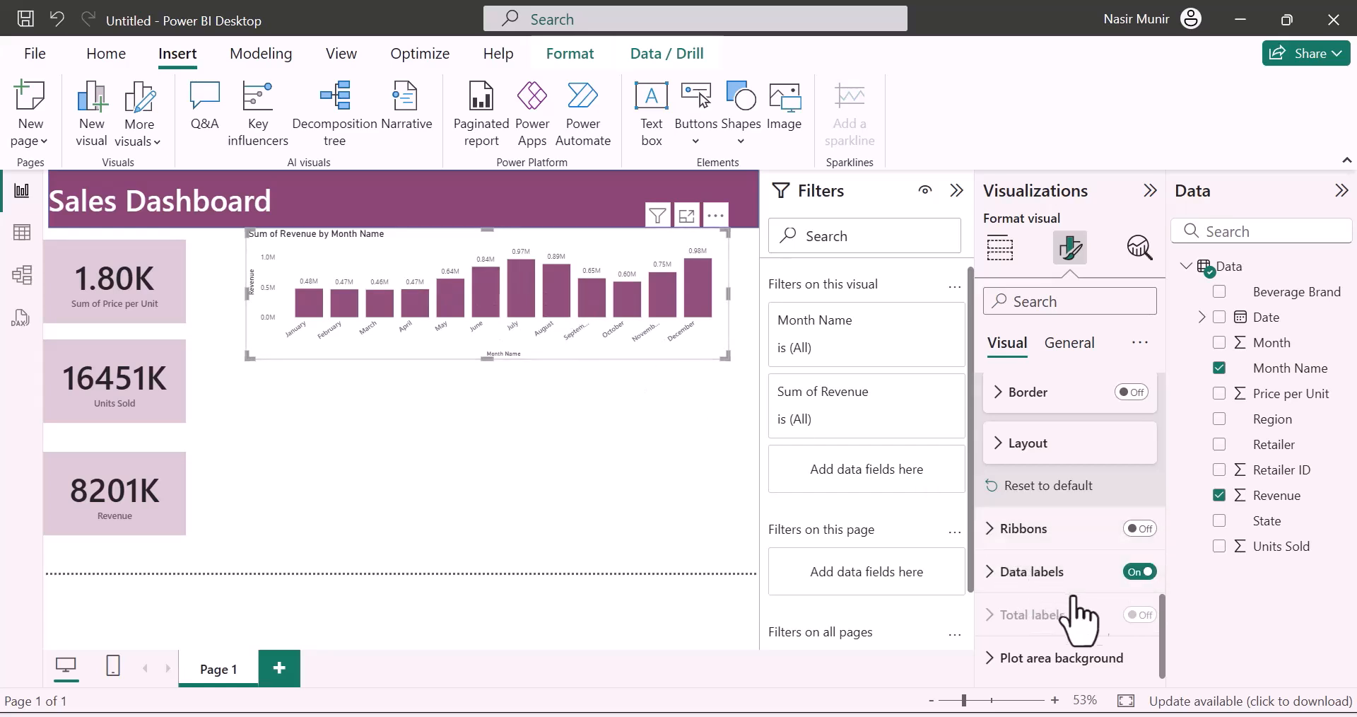
pyautogui.click(1141, 573)
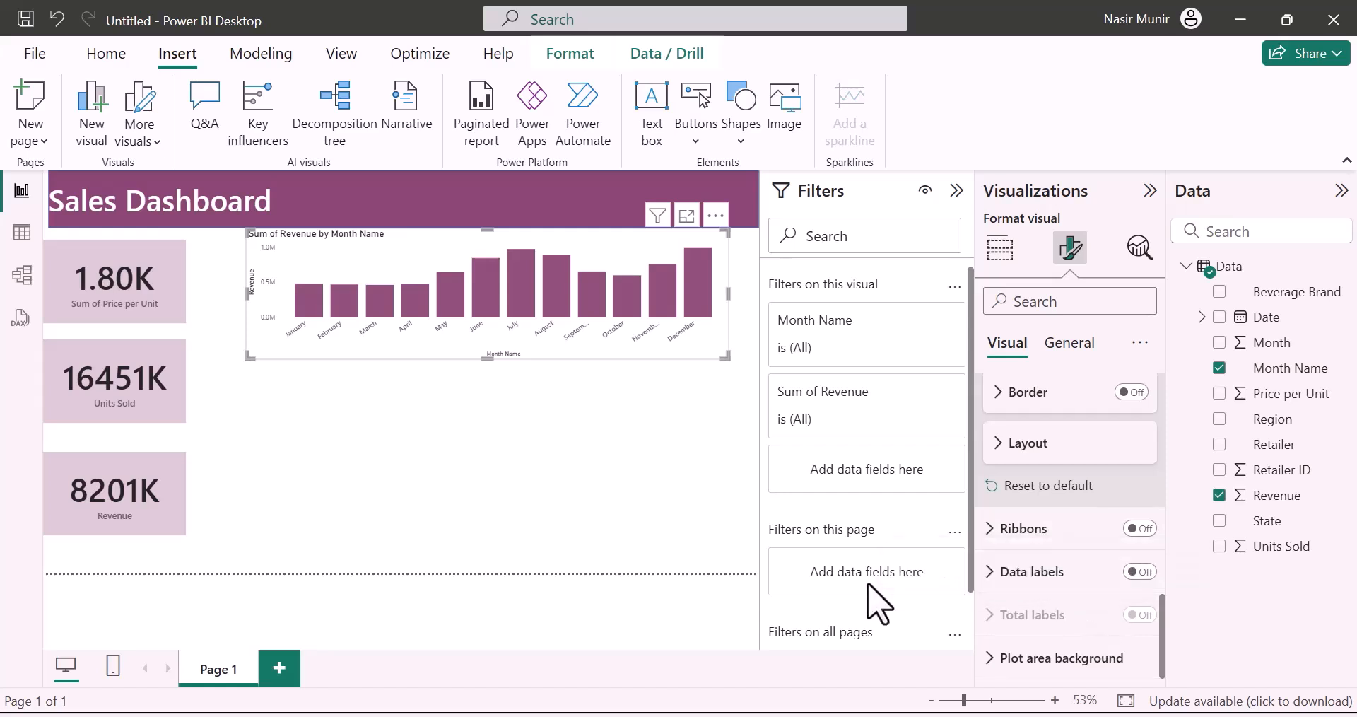
pyautogui.click(994, 675)
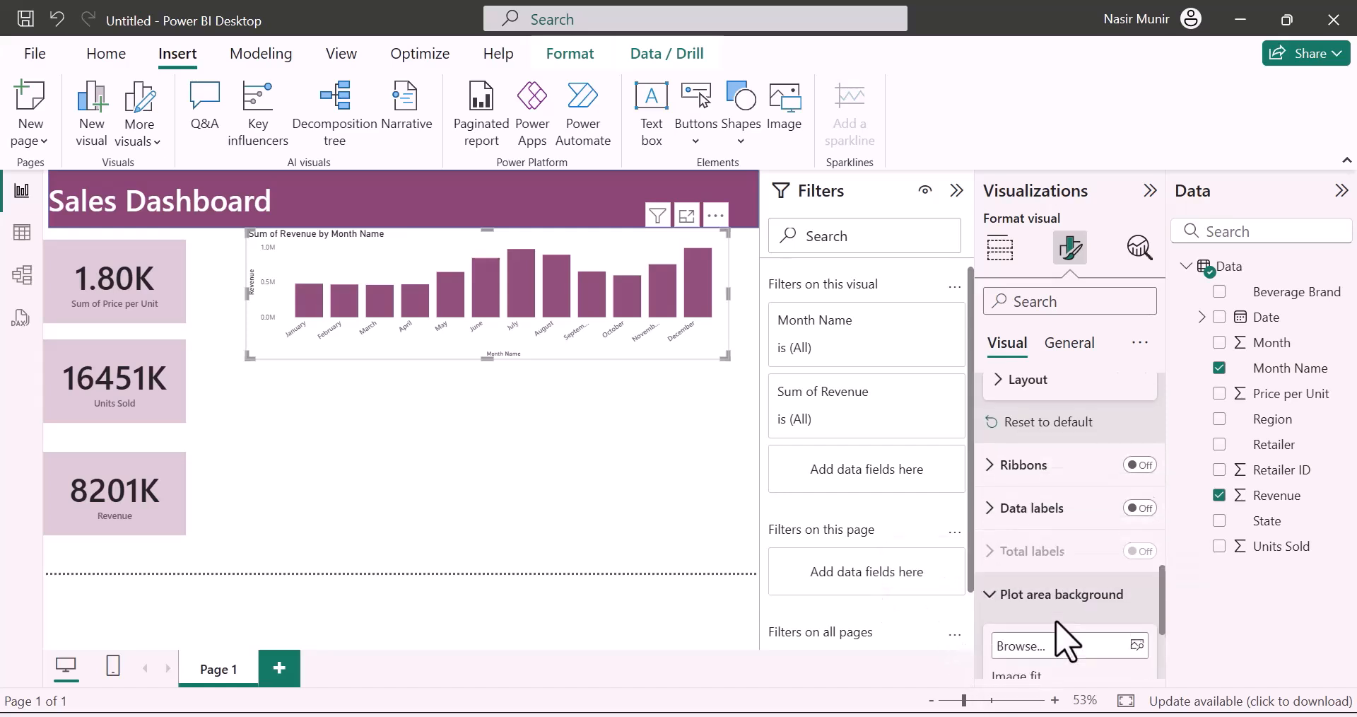
pyautogui.scroll(-3, 1034, 403)
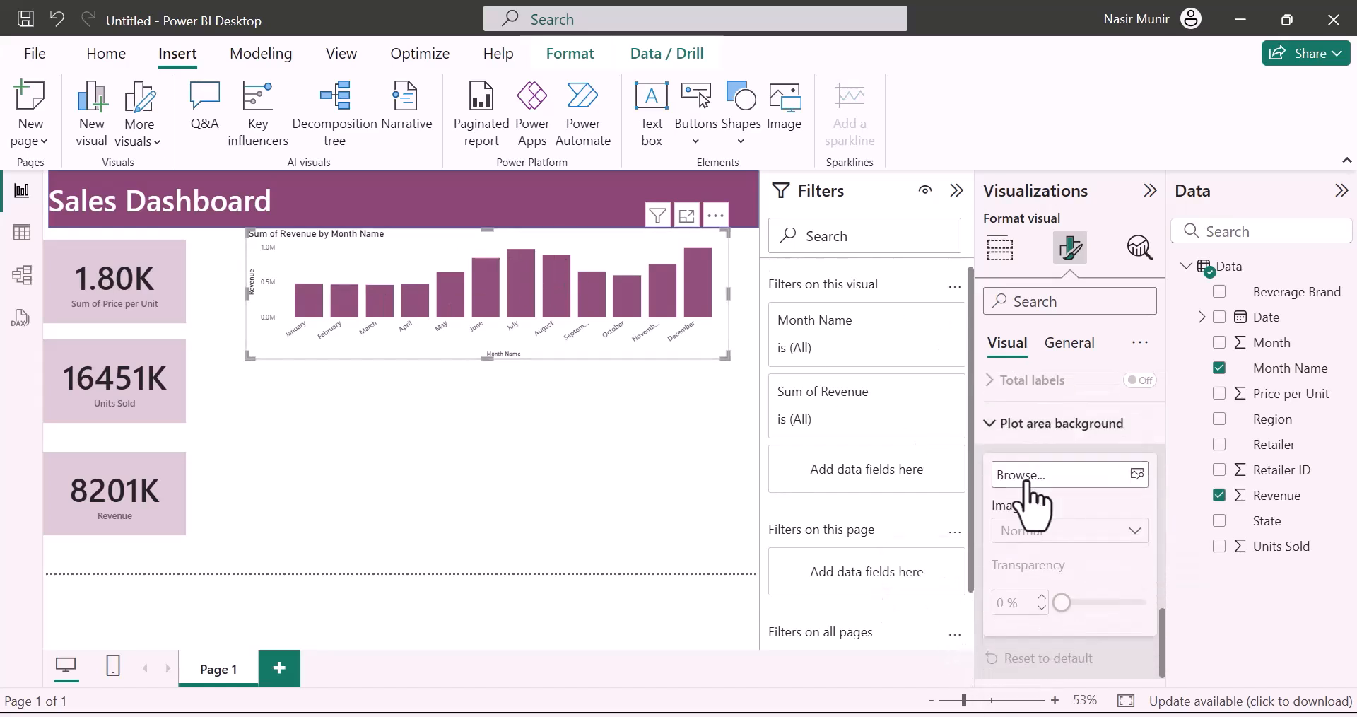
pyautogui.click(1136, 474)
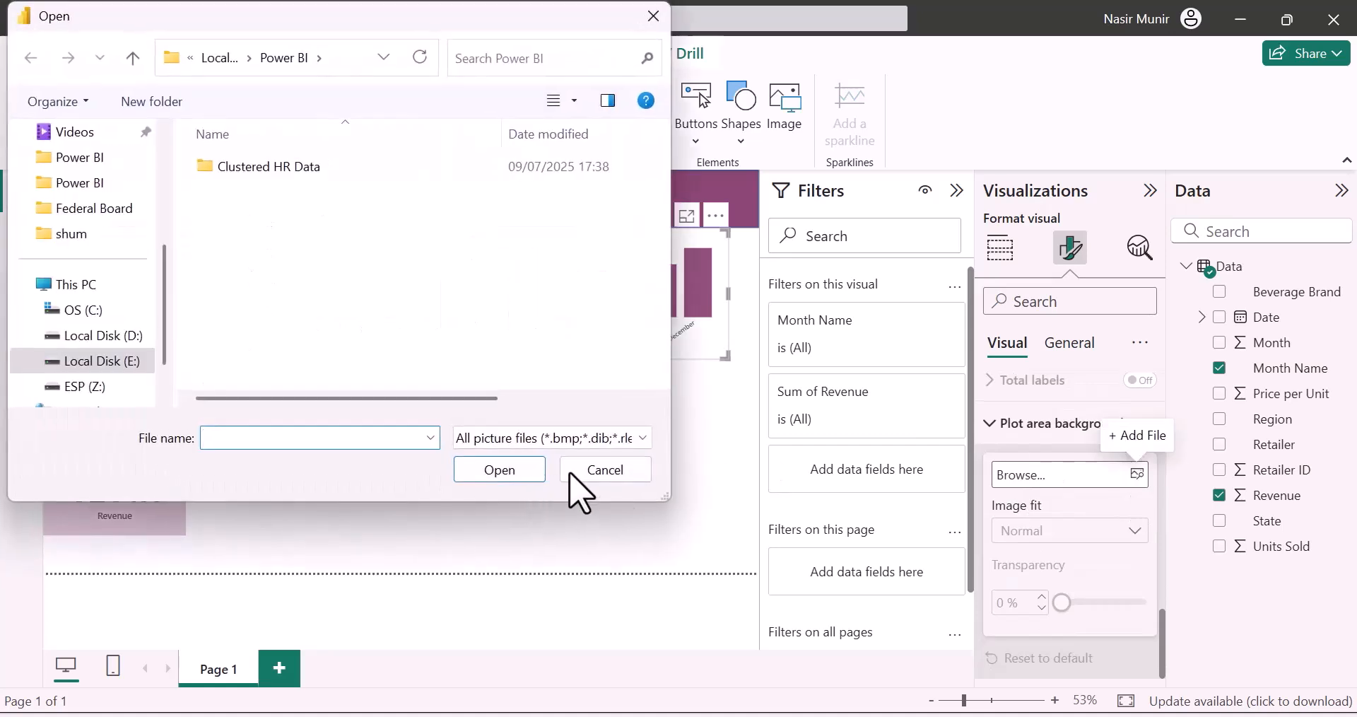
pyautogui.click(600, 470)
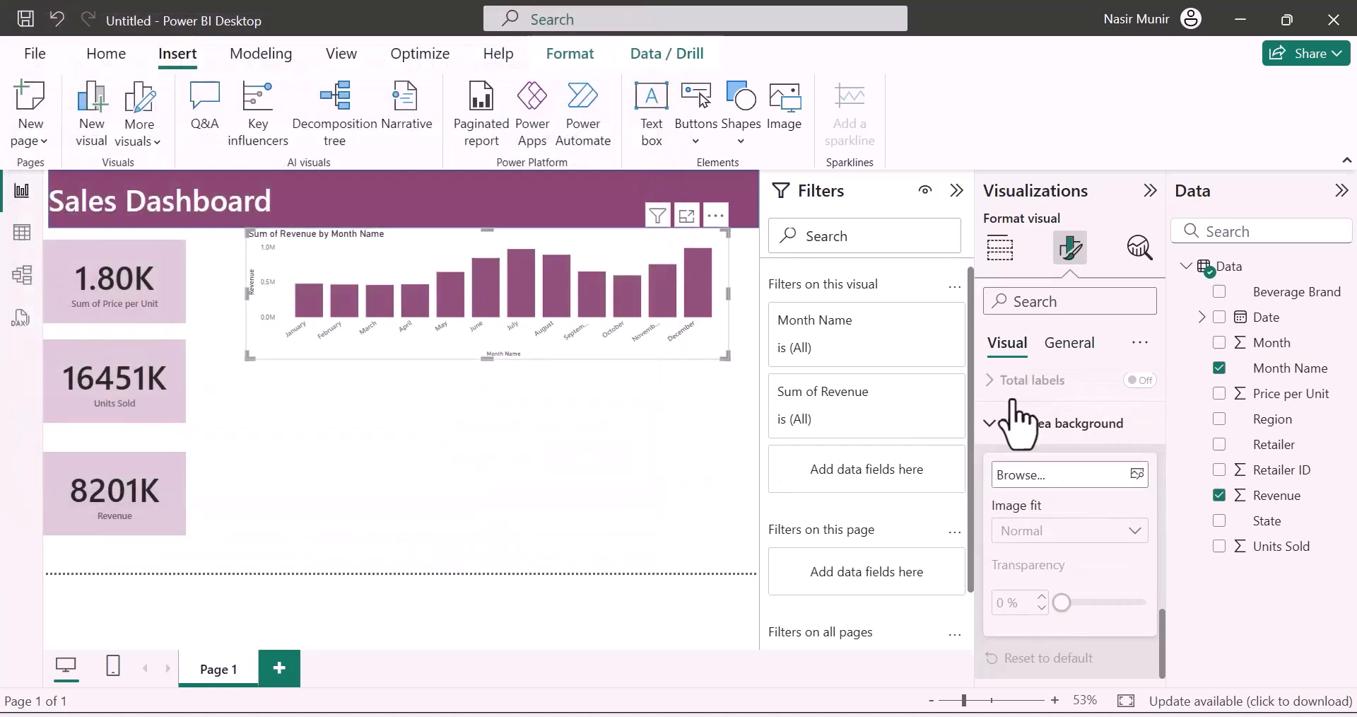
pyautogui.click(1004, 424)
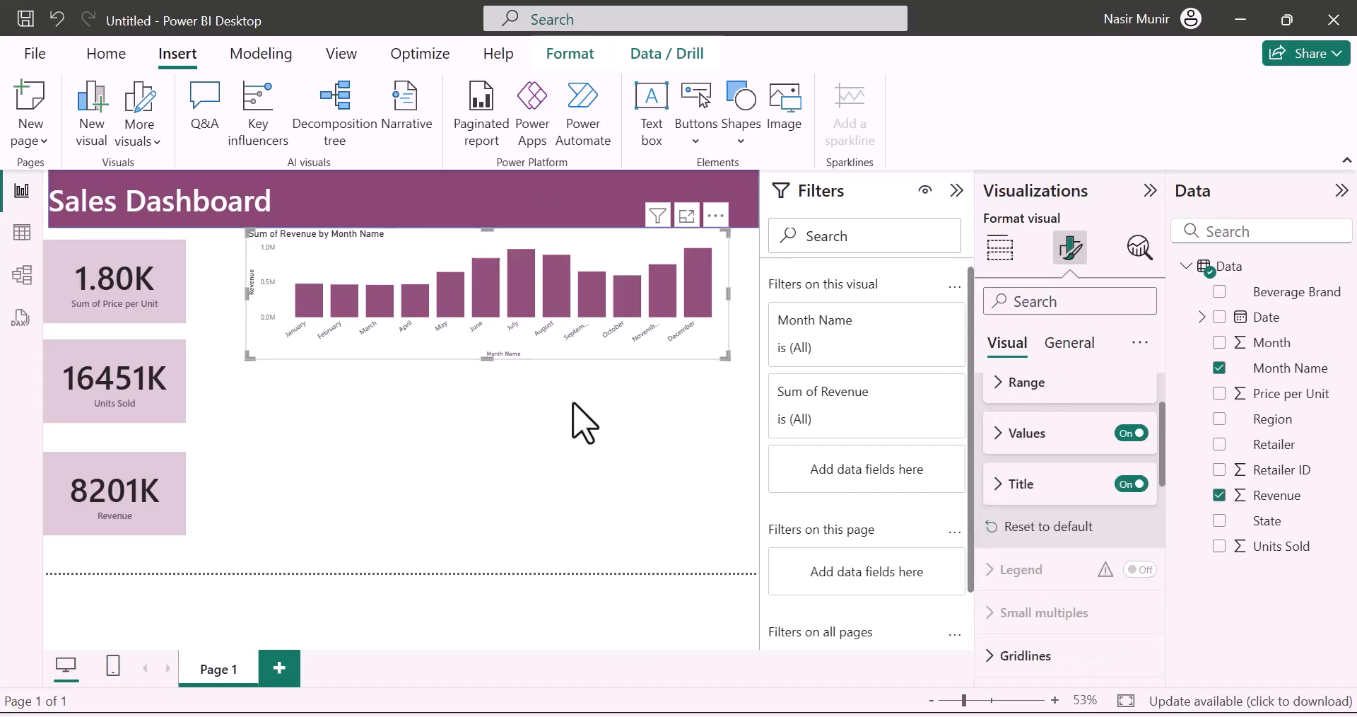
# - Try two dark red shades as the column chart's background color
pyautogui.click(1058, 364)
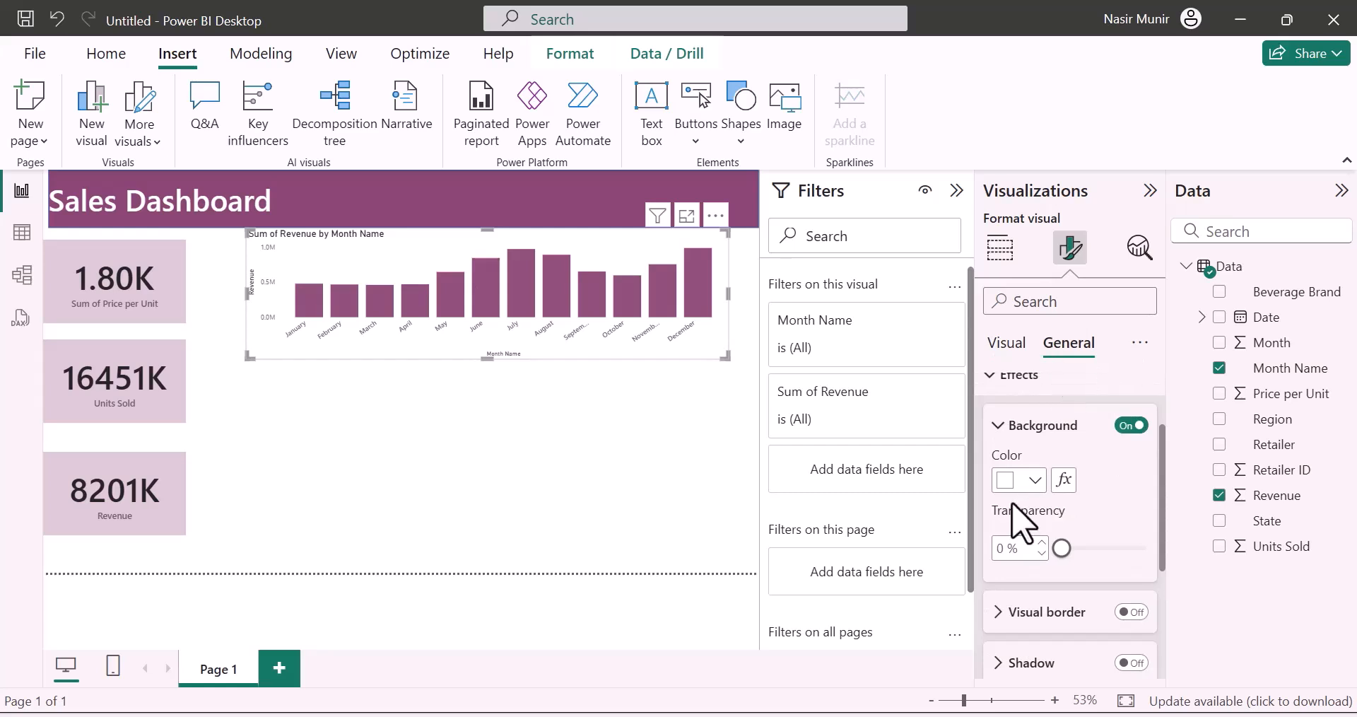
pyautogui.click(1037, 483)
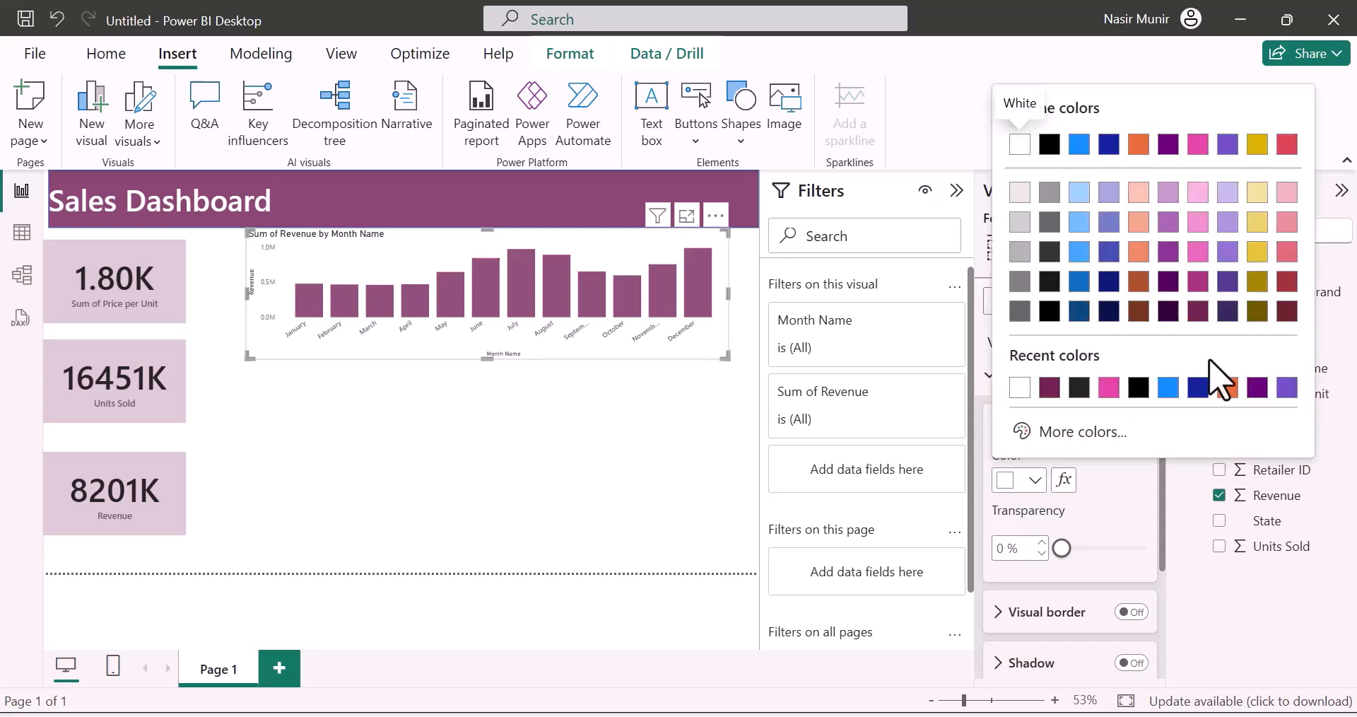
pyautogui.click(1285, 282)
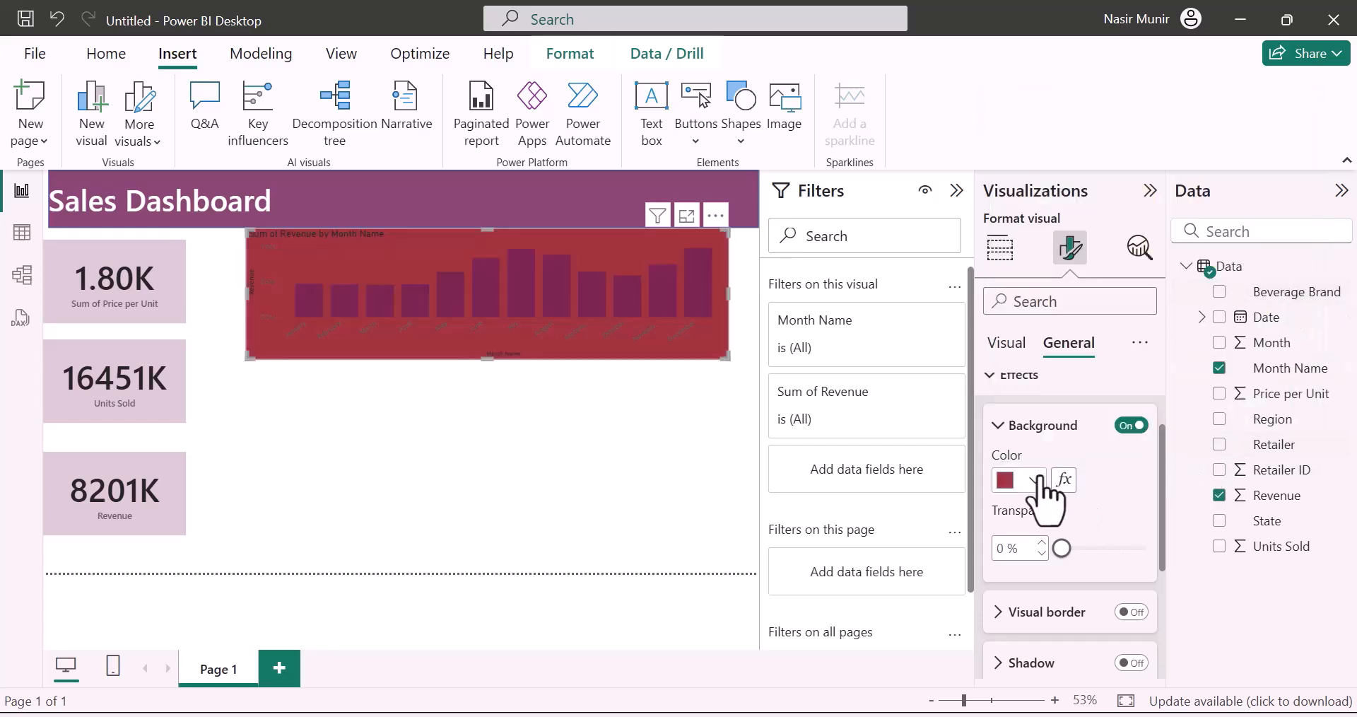
pyautogui.click(1039, 481)
pyautogui.click(1286, 311)
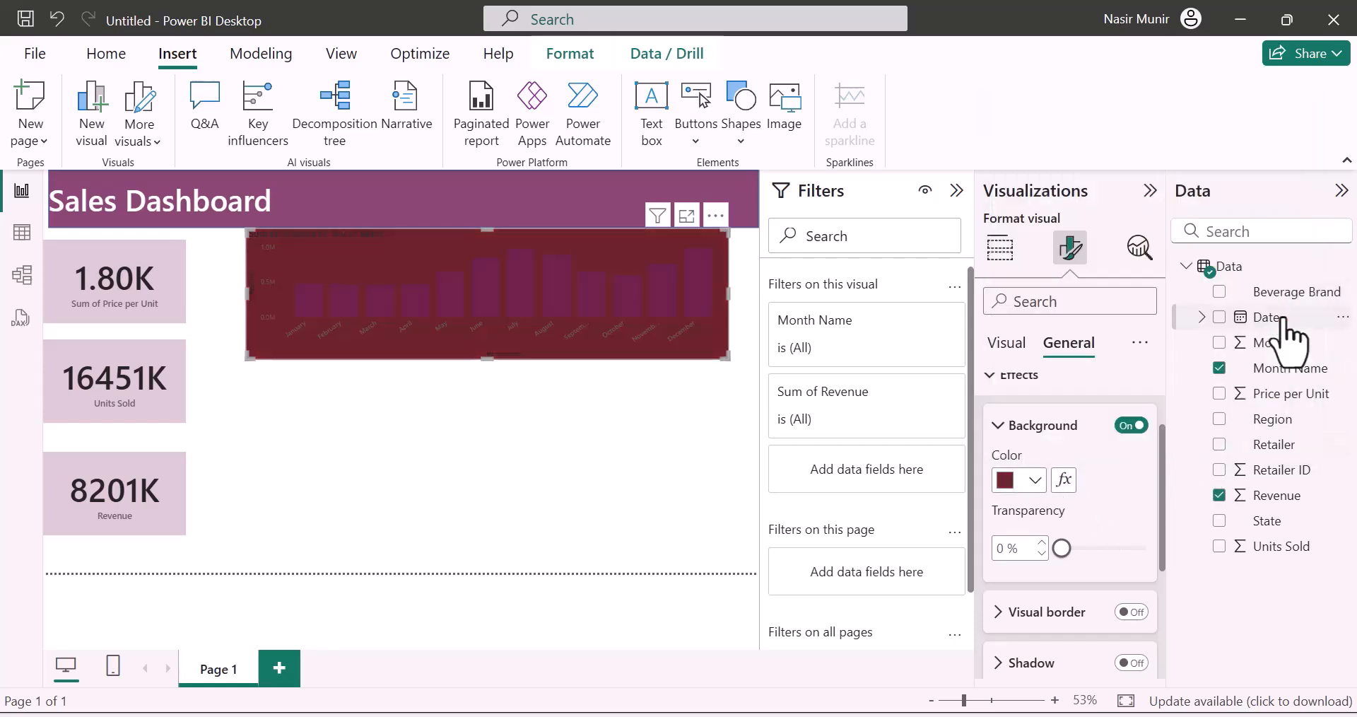
pyautogui.click(1037, 481)
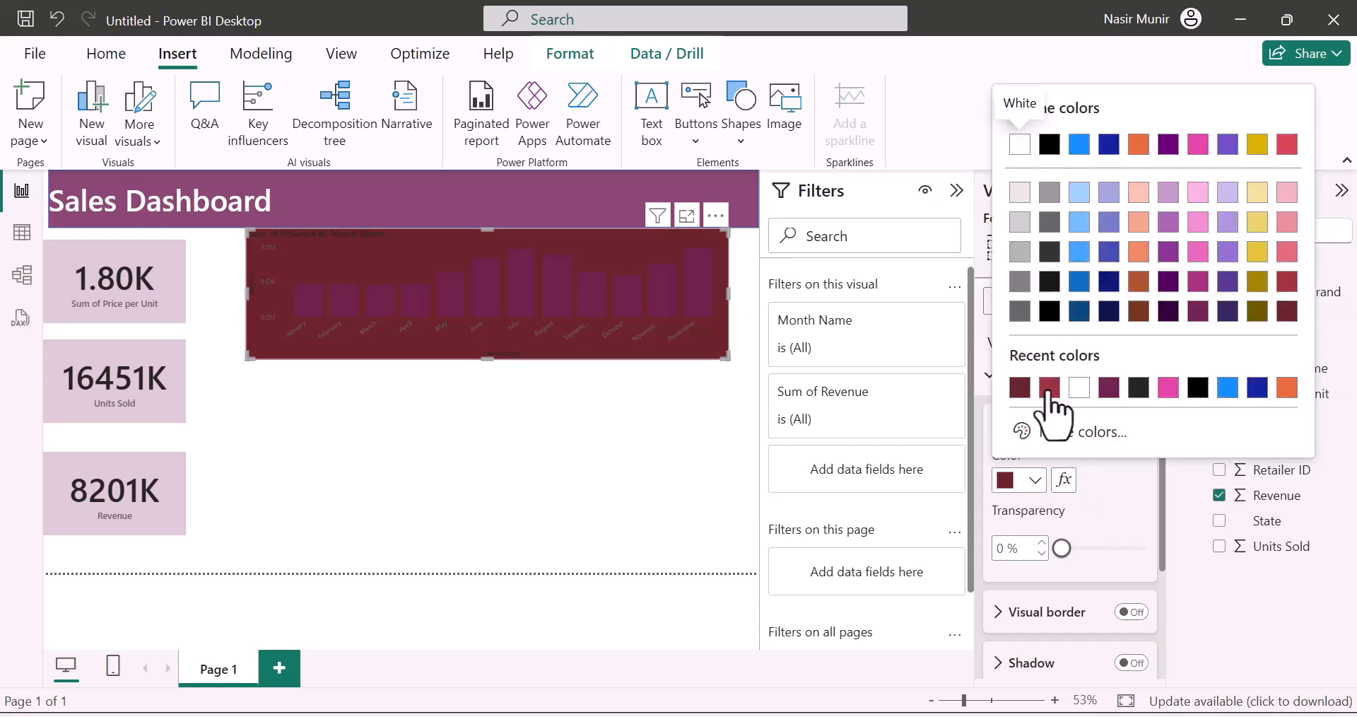
pyautogui.click(1049, 387)
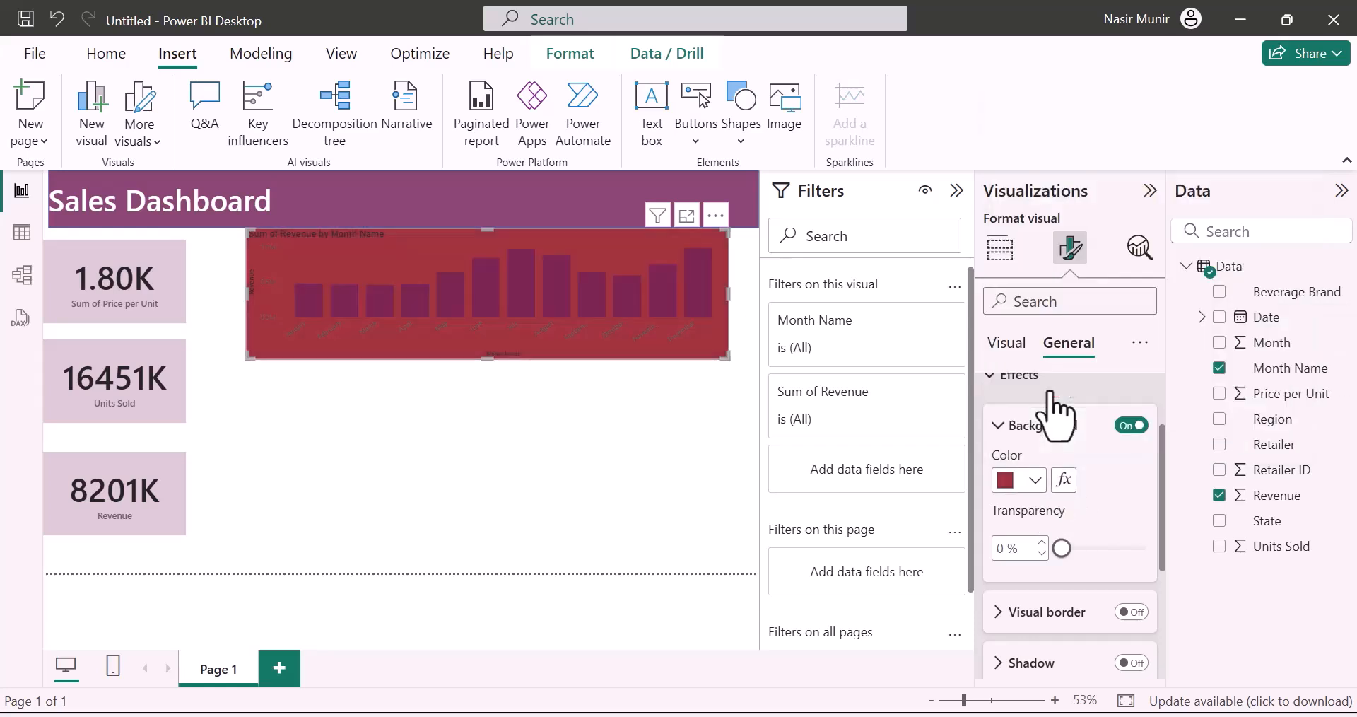
pyautogui.click(1026, 481)
pyautogui.click(1024, 389)
# - Set the column chart's background to the recently used dark plum with 77% transparency
pyautogui.click(1036, 481)
pyautogui.click(1108, 388)
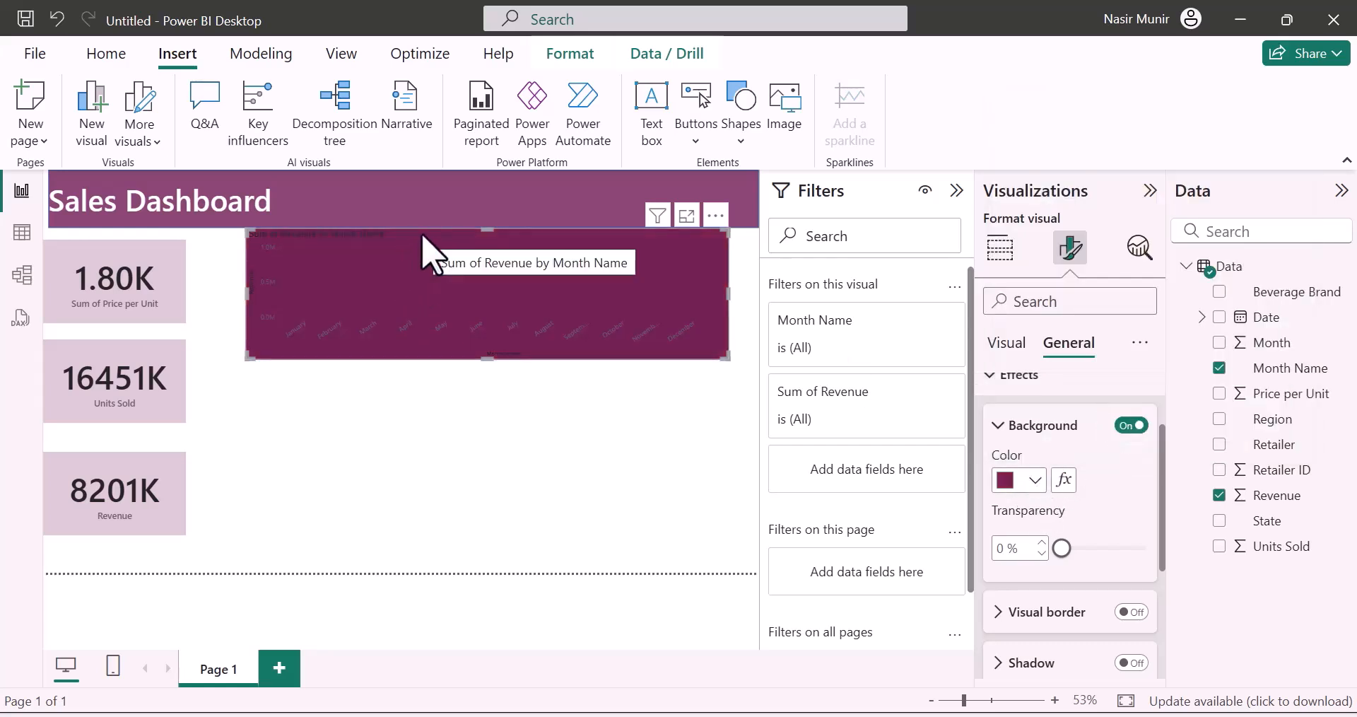
pyautogui.moveTo(1062, 548); pyautogui.dragTo(1127, 549)
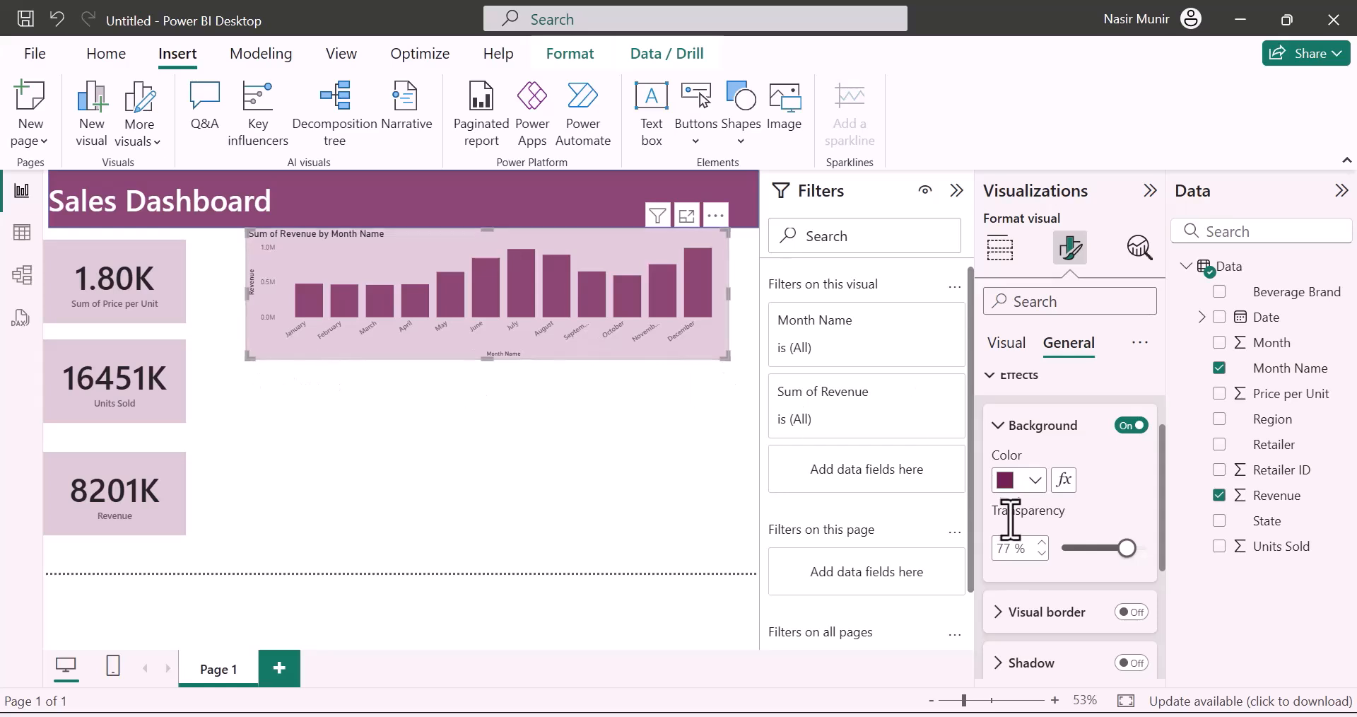
# - Turn on the column chart's visual border in the recently used pink with 13 px rounded corners
pyautogui.scroll(-2, 1009, 521)
pyautogui.click(1133, 506)
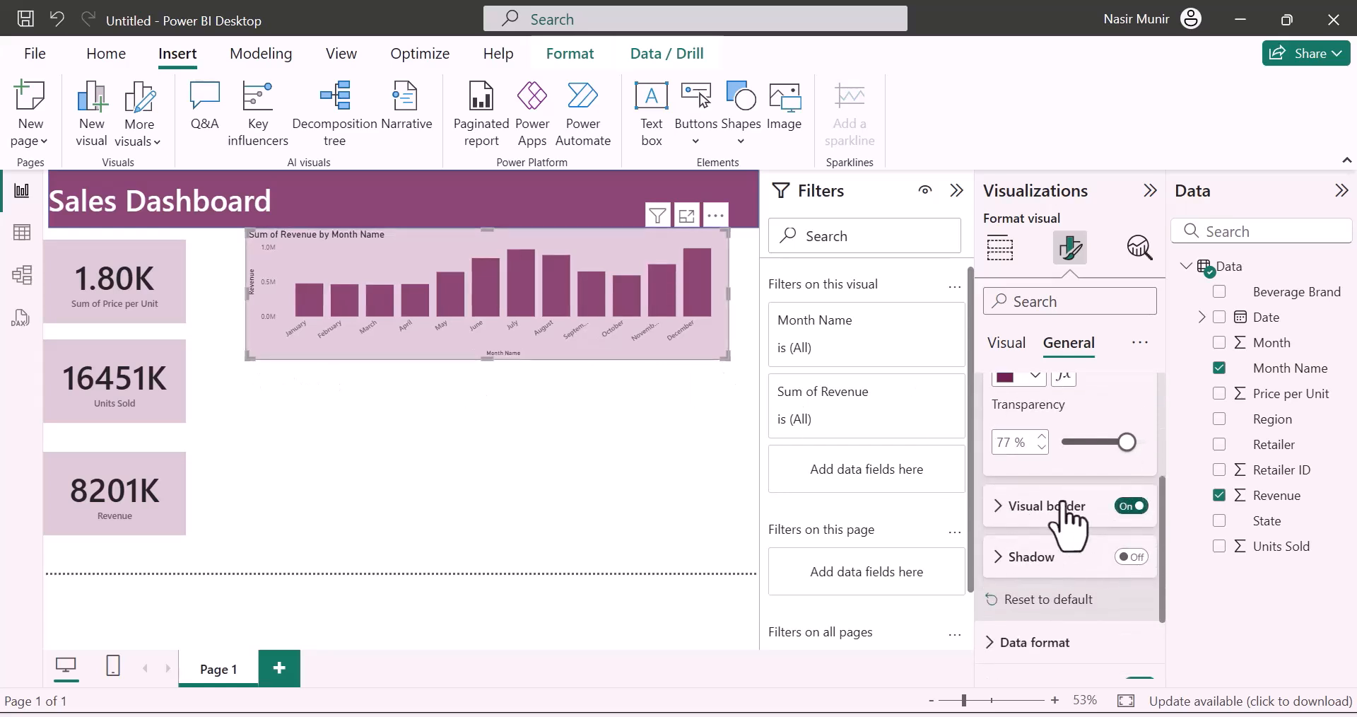
pyautogui.click(999, 506)
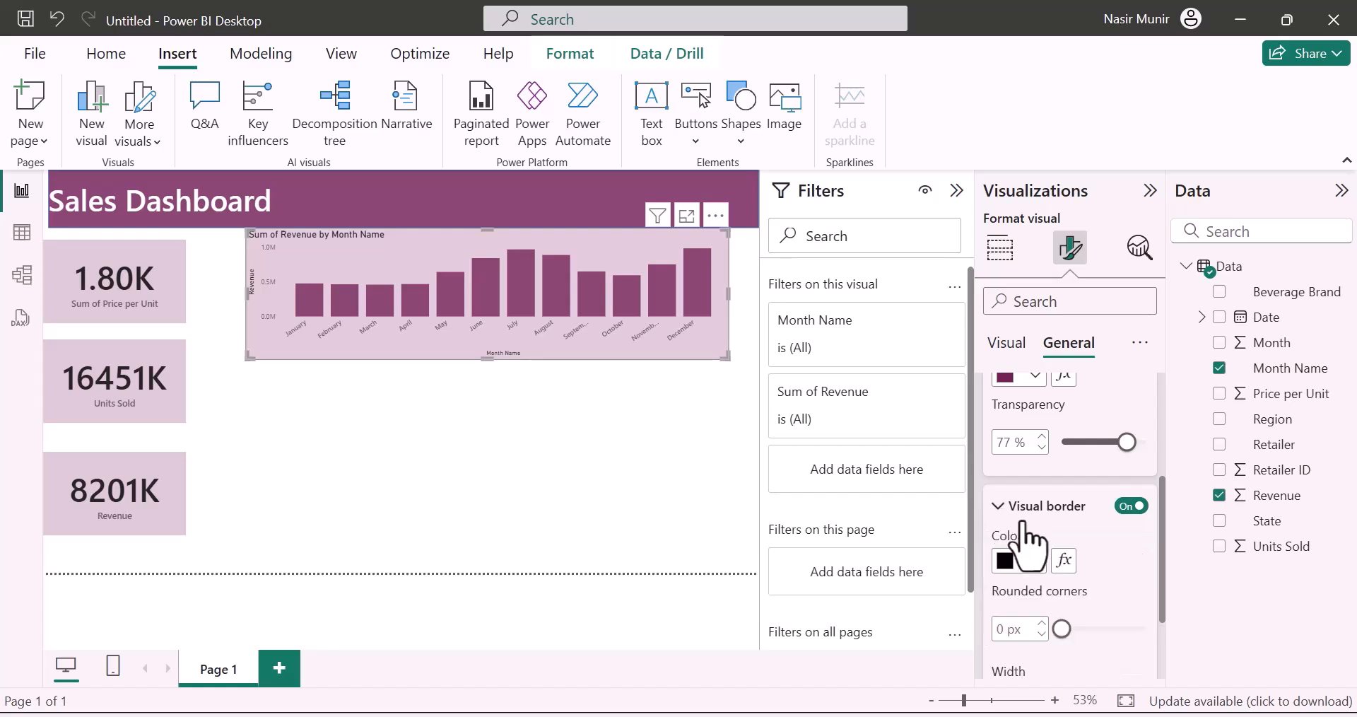
pyautogui.click(1033, 562)
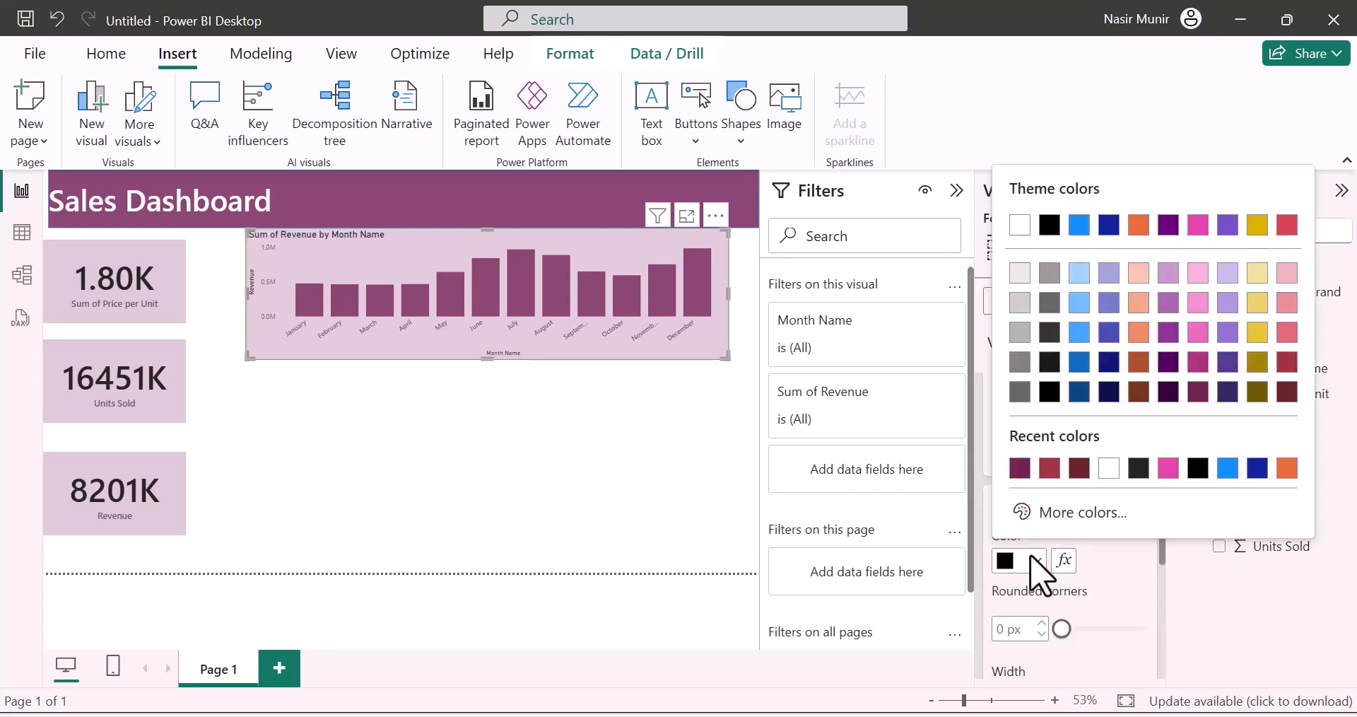
pyautogui.click(1168, 470)
pyautogui.moveTo(1062, 629); pyautogui.dragTo(1098, 628)
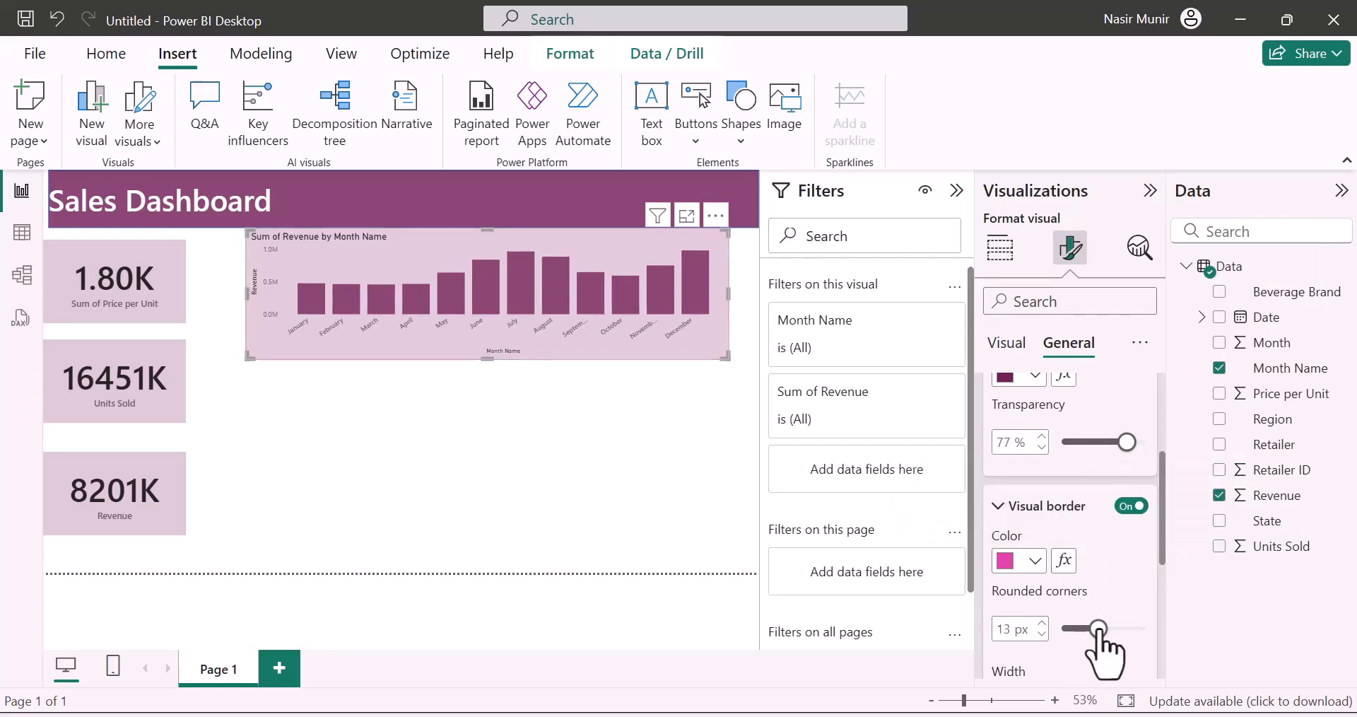
pyautogui.click(647, 512)
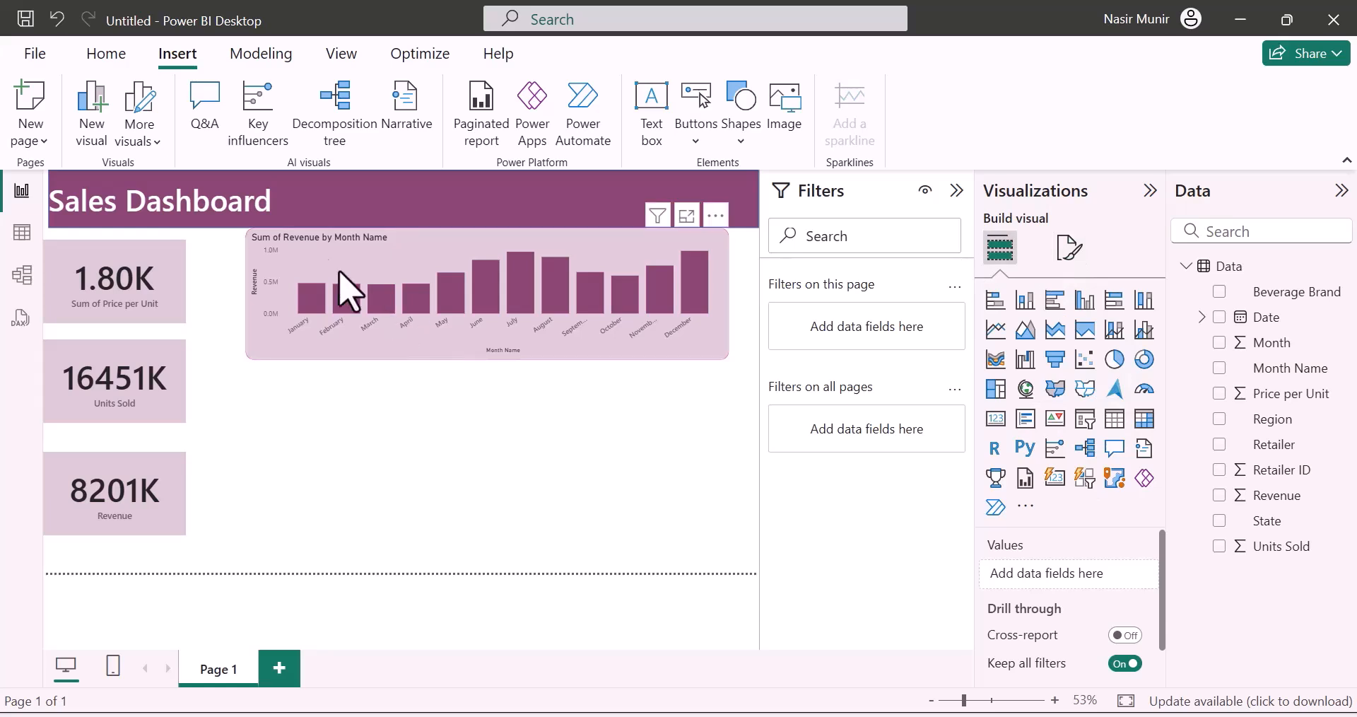
# - Color the column chart's X-axis value labels white
pyautogui.click(283, 275)
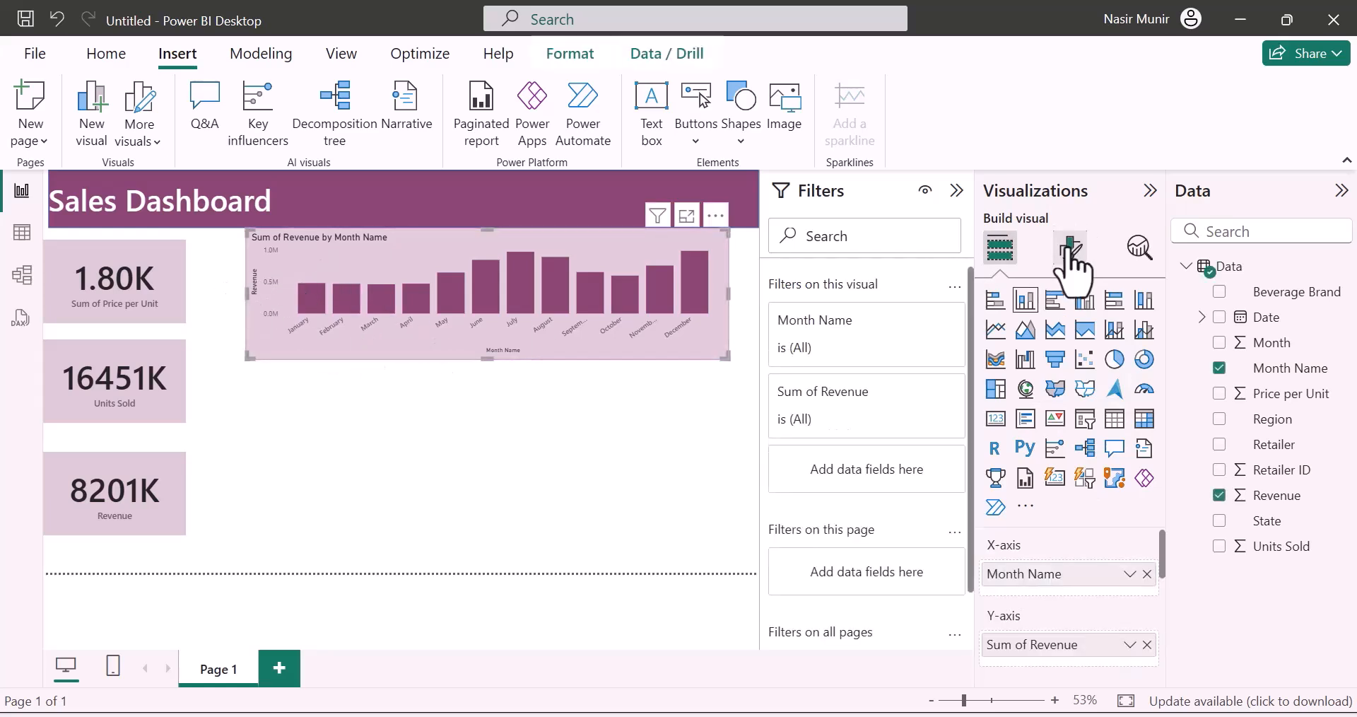
pyautogui.click(1071, 249)
pyautogui.click(994, 396)
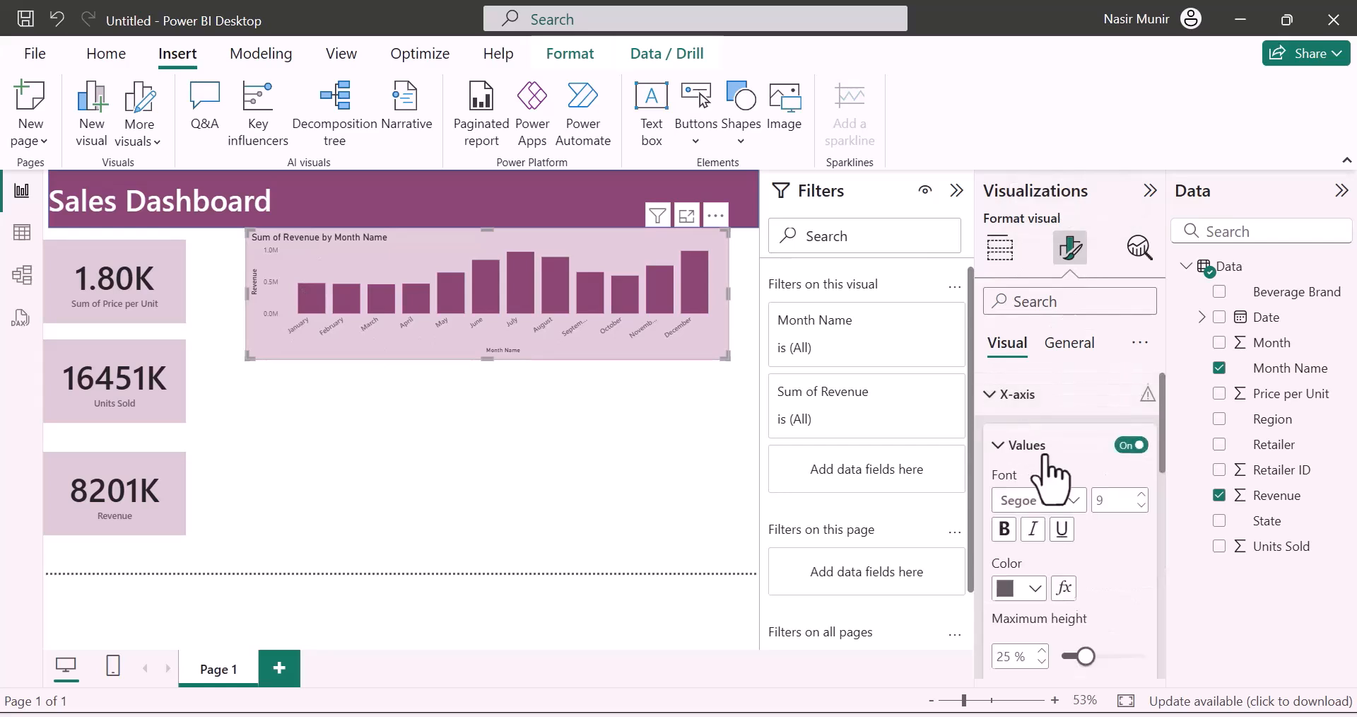
pyautogui.scroll(-2, 1048, 467)
pyautogui.click(1034, 483)
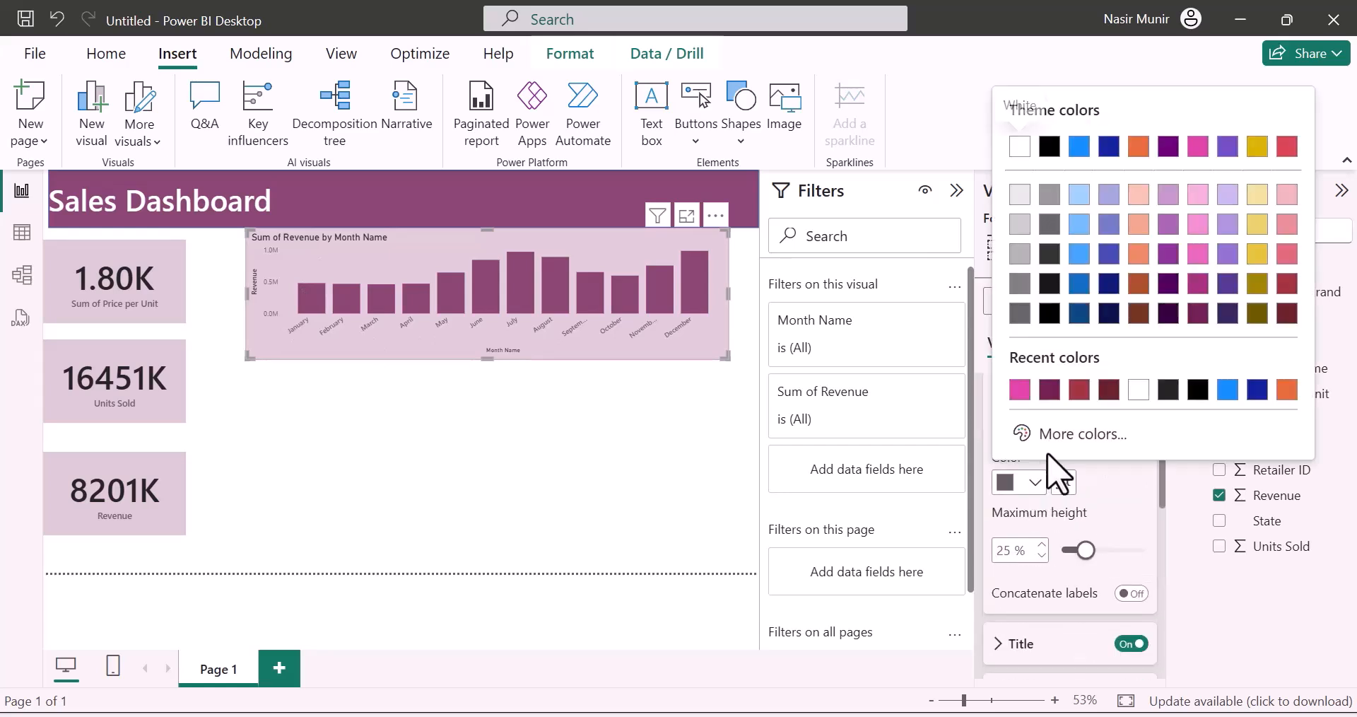
pyautogui.click(1139, 389)
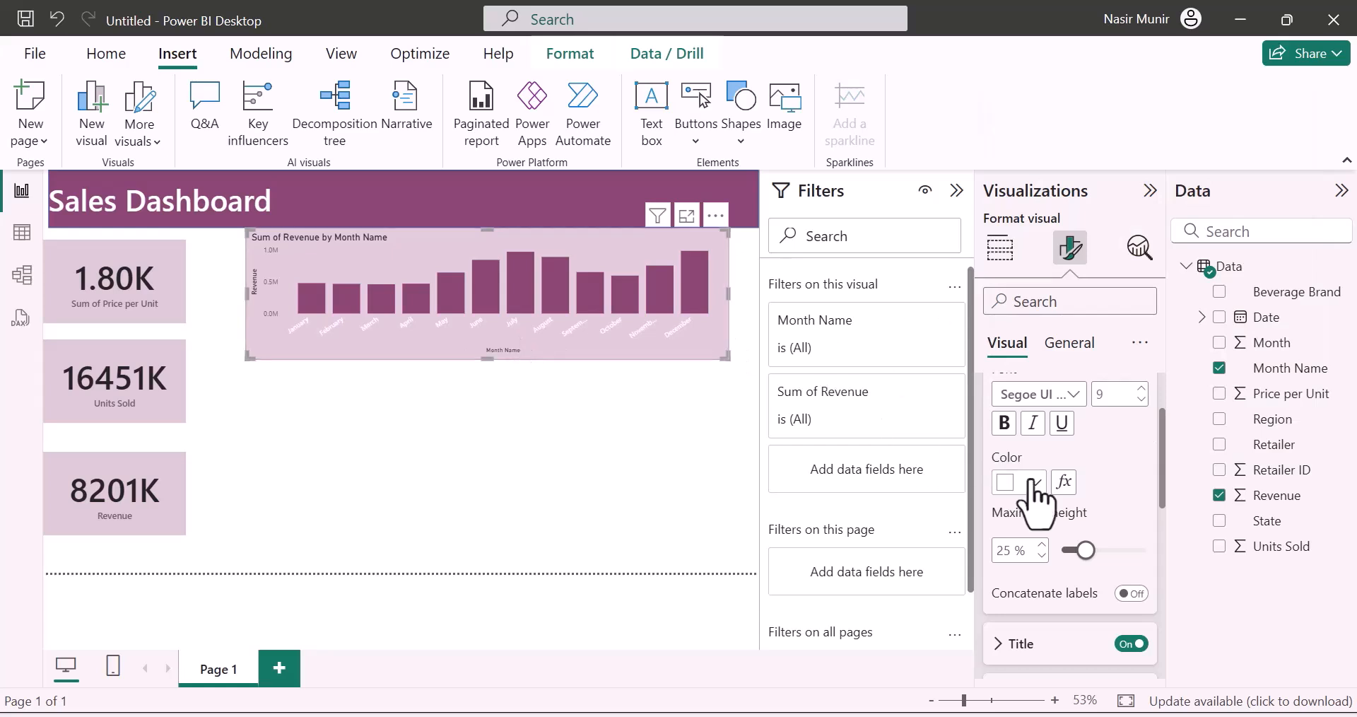
# - Color the column chart's X-axis title white
pyautogui.scroll(-2, 1042, 591)
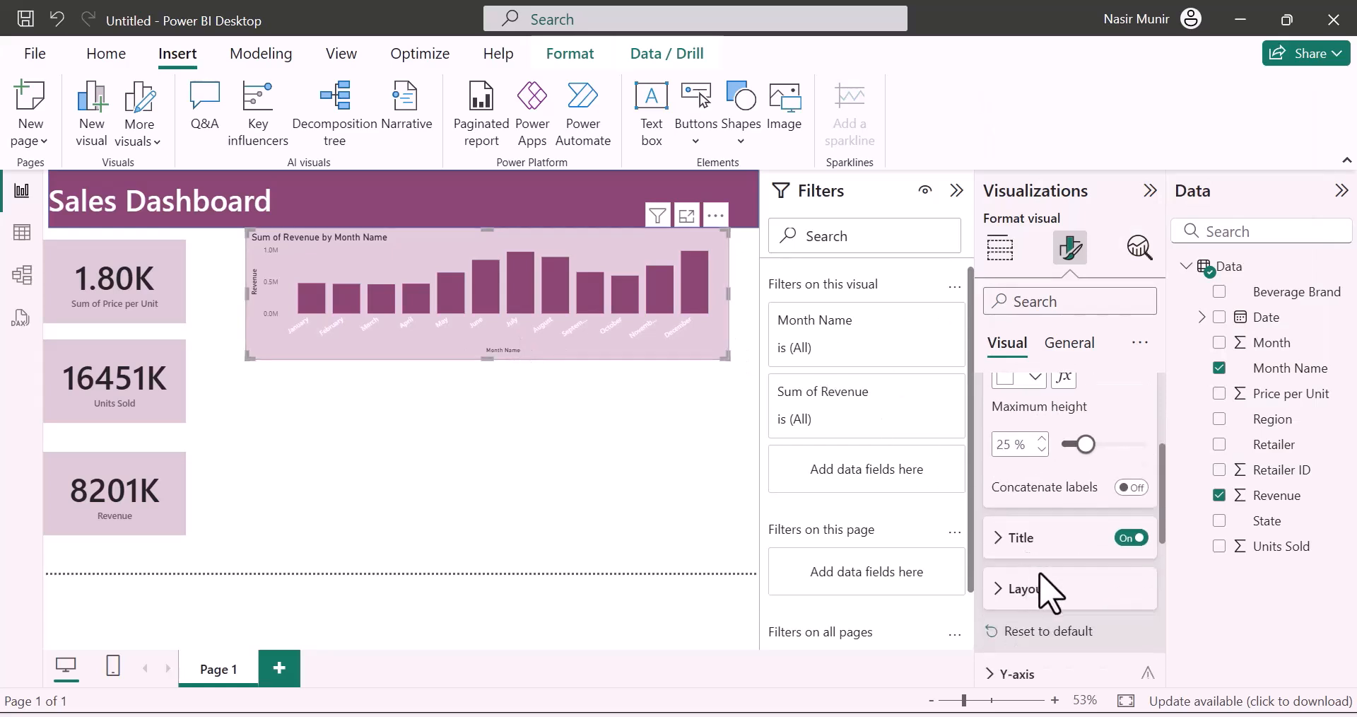
pyautogui.click(1003, 545)
pyautogui.scroll(-4, 1039, 569)
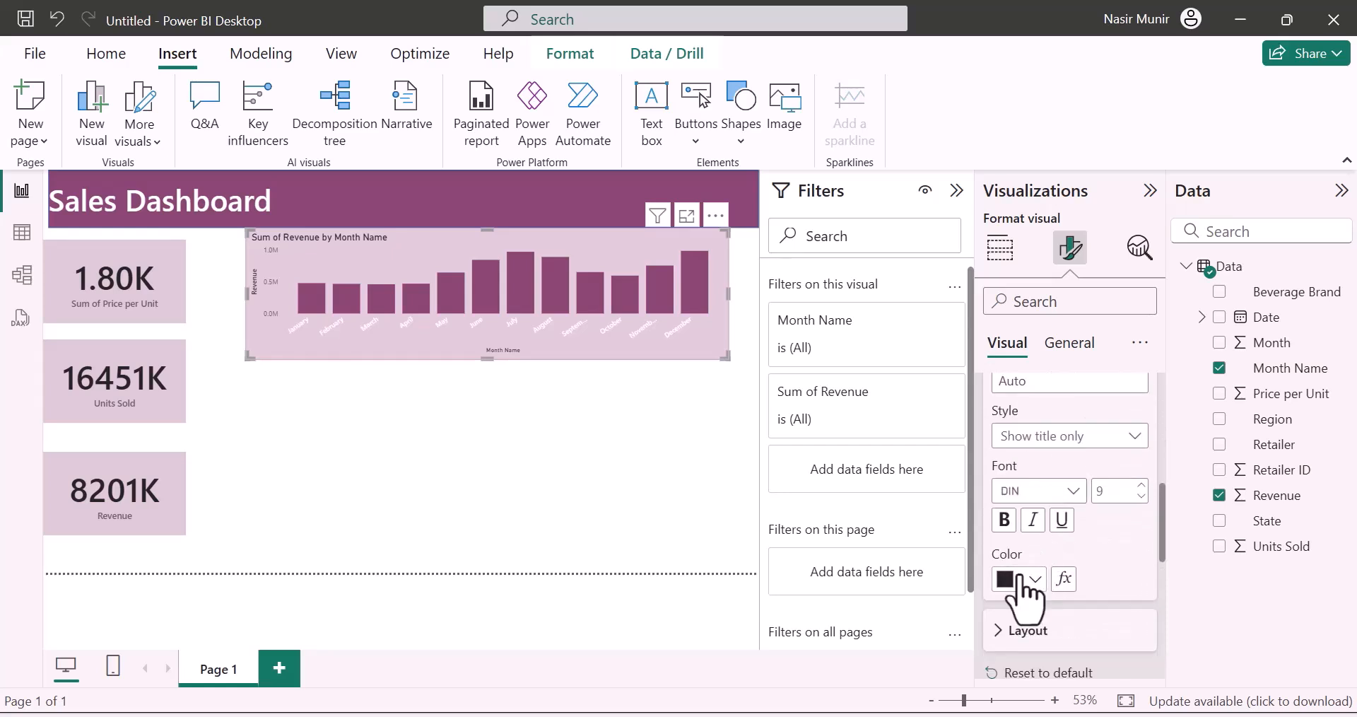
pyautogui.click(1034, 579)
pyautogui.click(1021, 487)
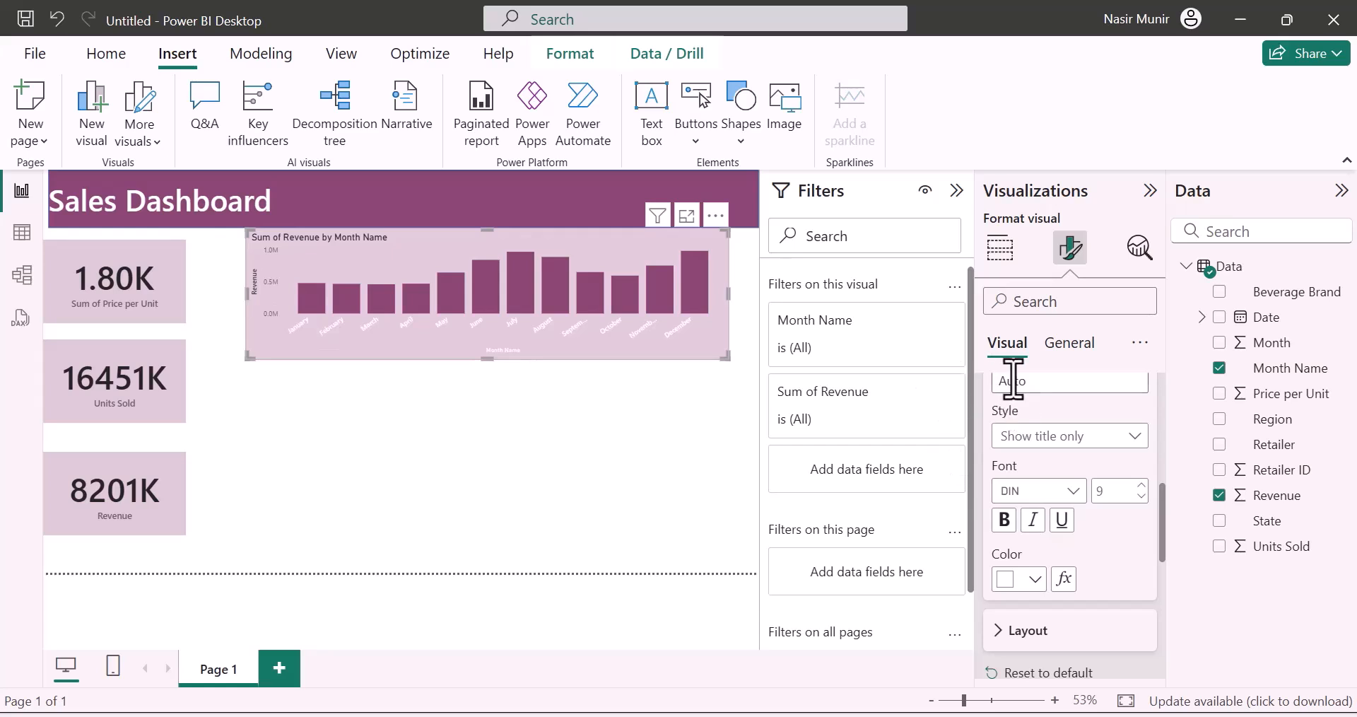
pyautogui.scroll(3, 1020, 399)
pyautogui.scroll(3, 1020, 400)
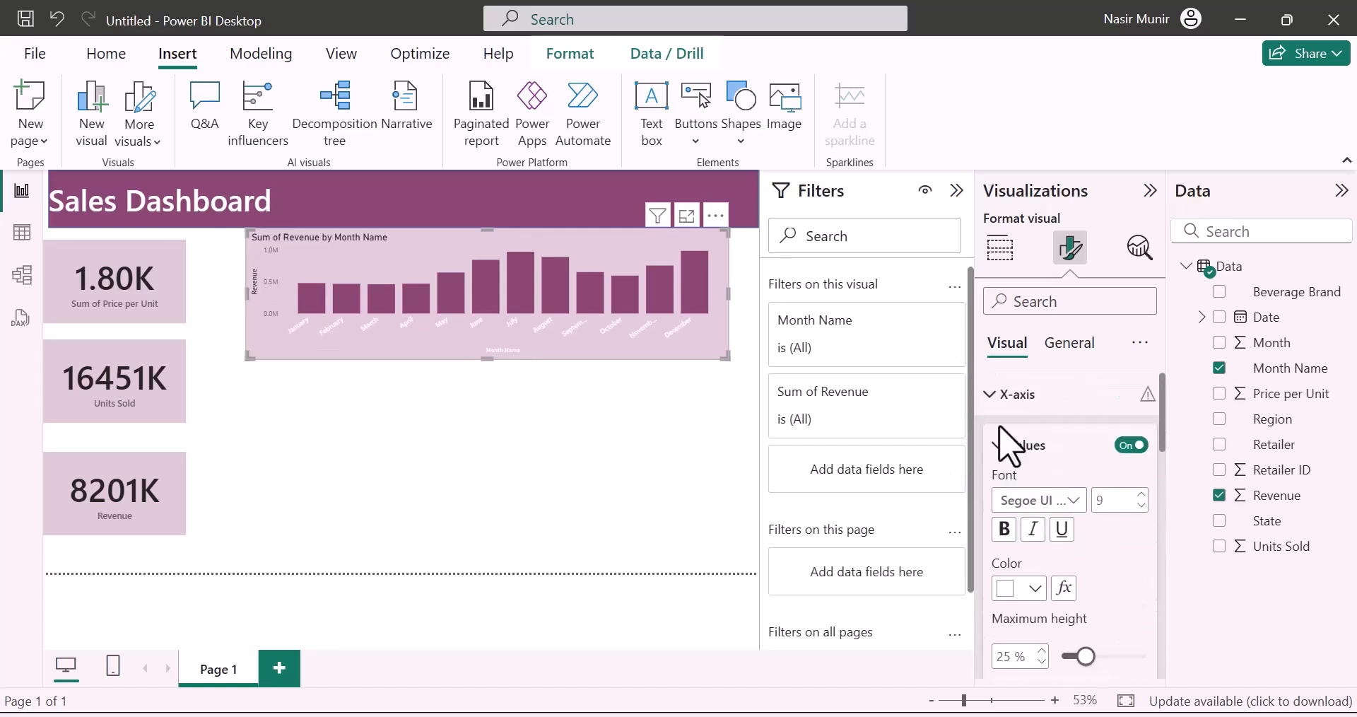
pyautogui.click(993, 395)
pyautogui.scroll(-2, 1014, 463)
pyautogui.scroll(2, 1013, 509)
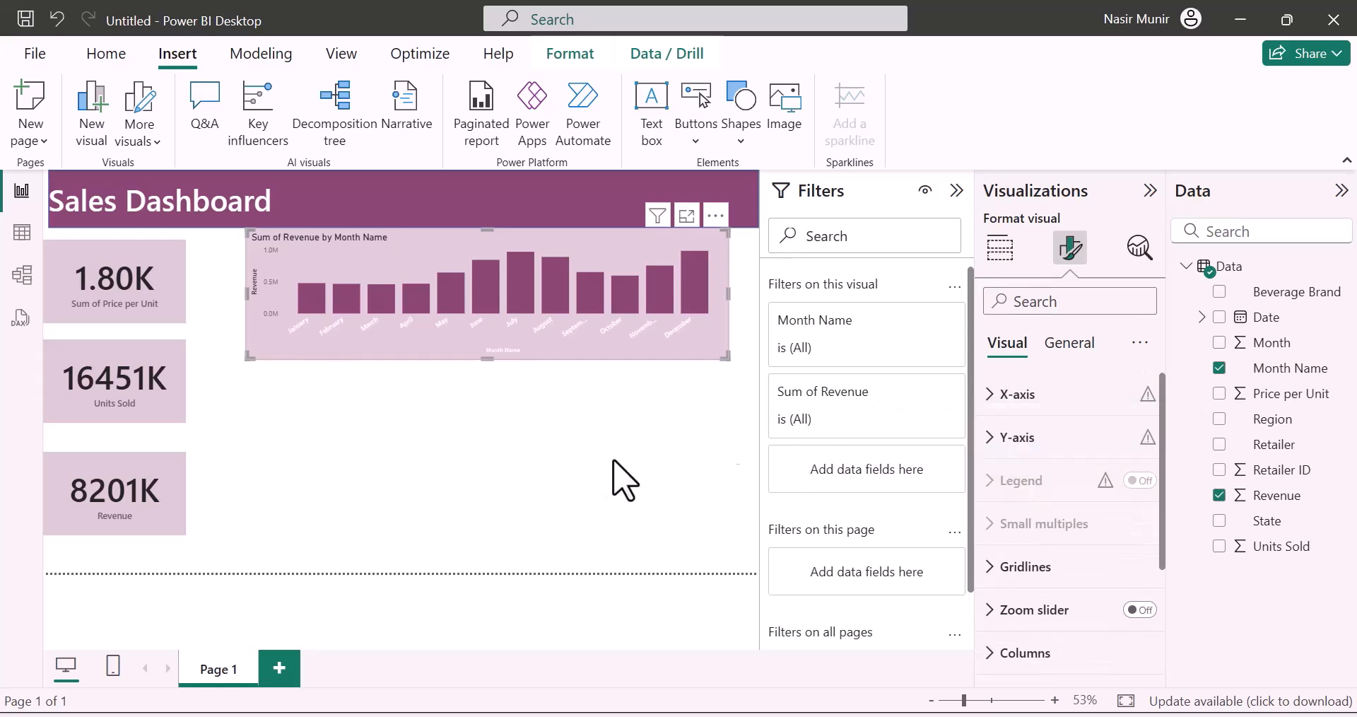
# - Color the column chart's Y-axis value labels white
pyautogui.click(992, 438)
pyautogui.scroll(-2, 1004, 499)
pyautogui.scroll(-3, 1045, 509)
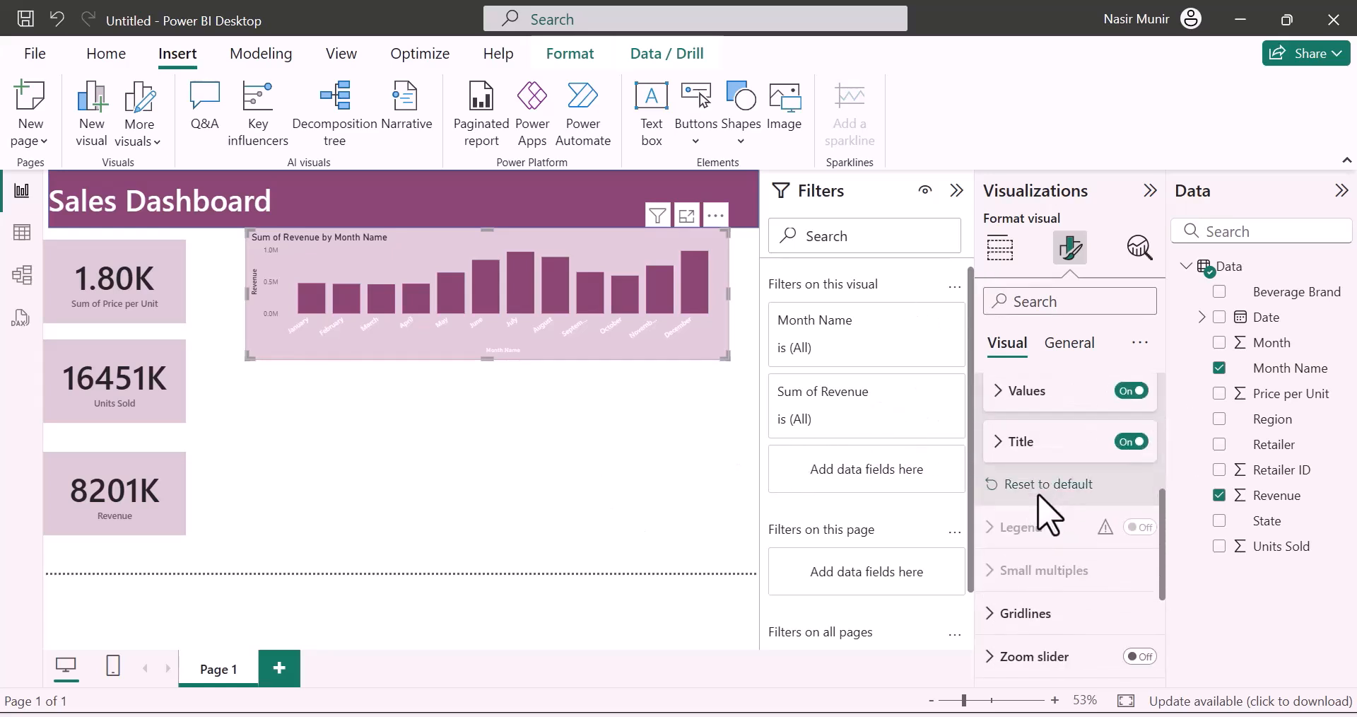
pyautogui.click(1004, 402)
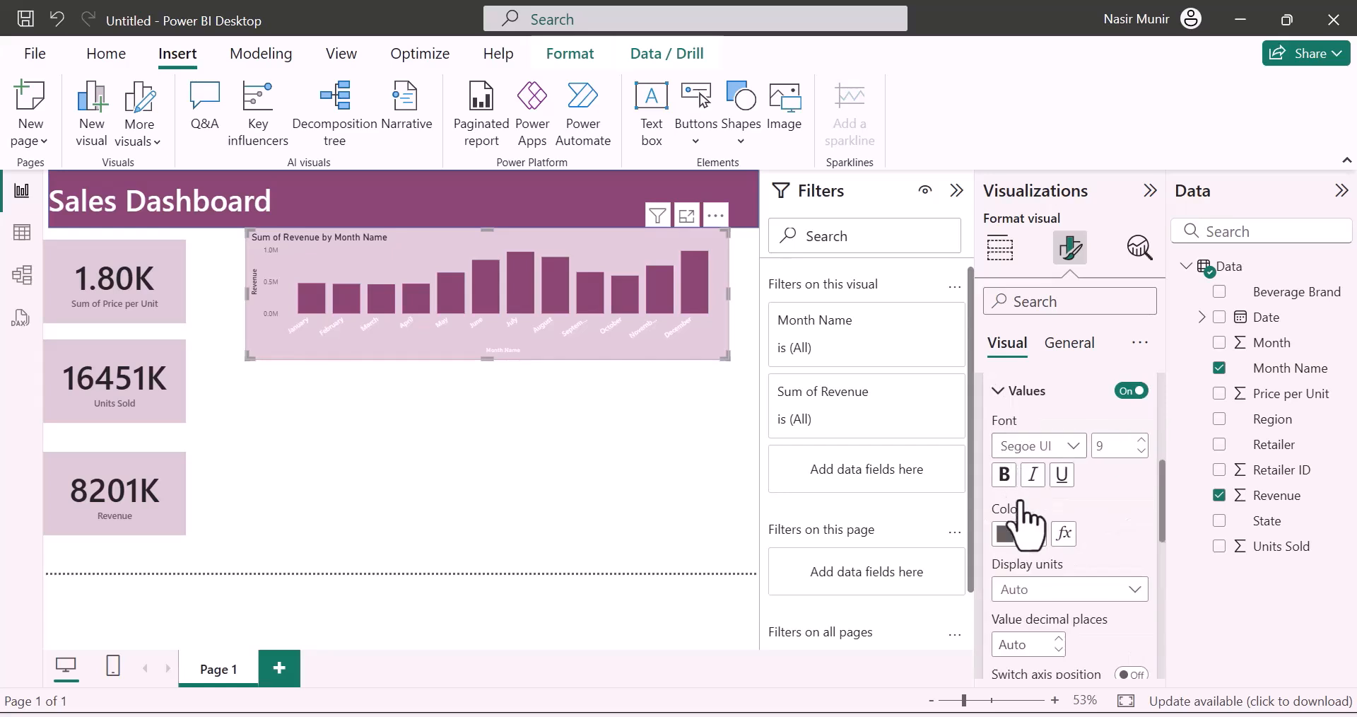
pyautogui.click(1018, 535)
pyautogui.click(1022, 451)
# - Color the column chart's Y-axis title white
pyautogui.scroll(-2, 1035, 566)
pyautogui.click(1018, 621)
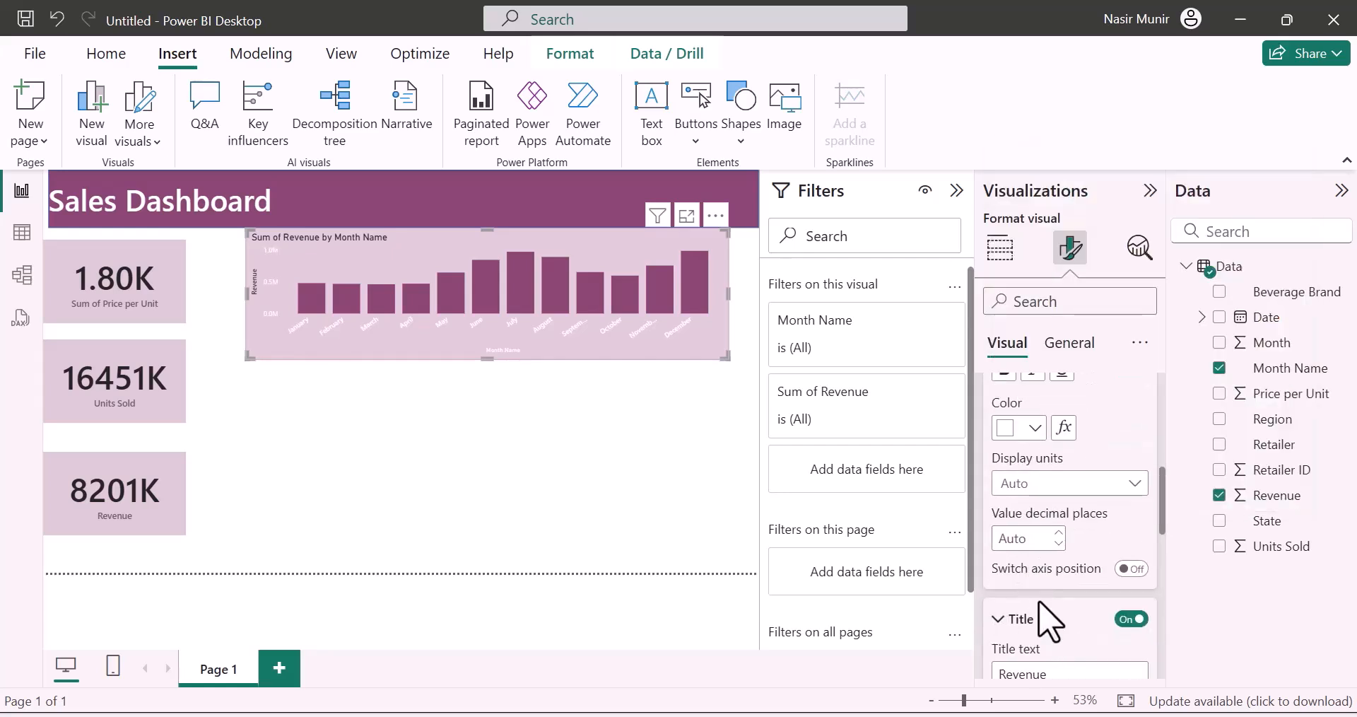
pyautogui.scroll(-5, 1039, 587)
pyautogui.click(1036, 555)
pyautogui.click(1030, 472)
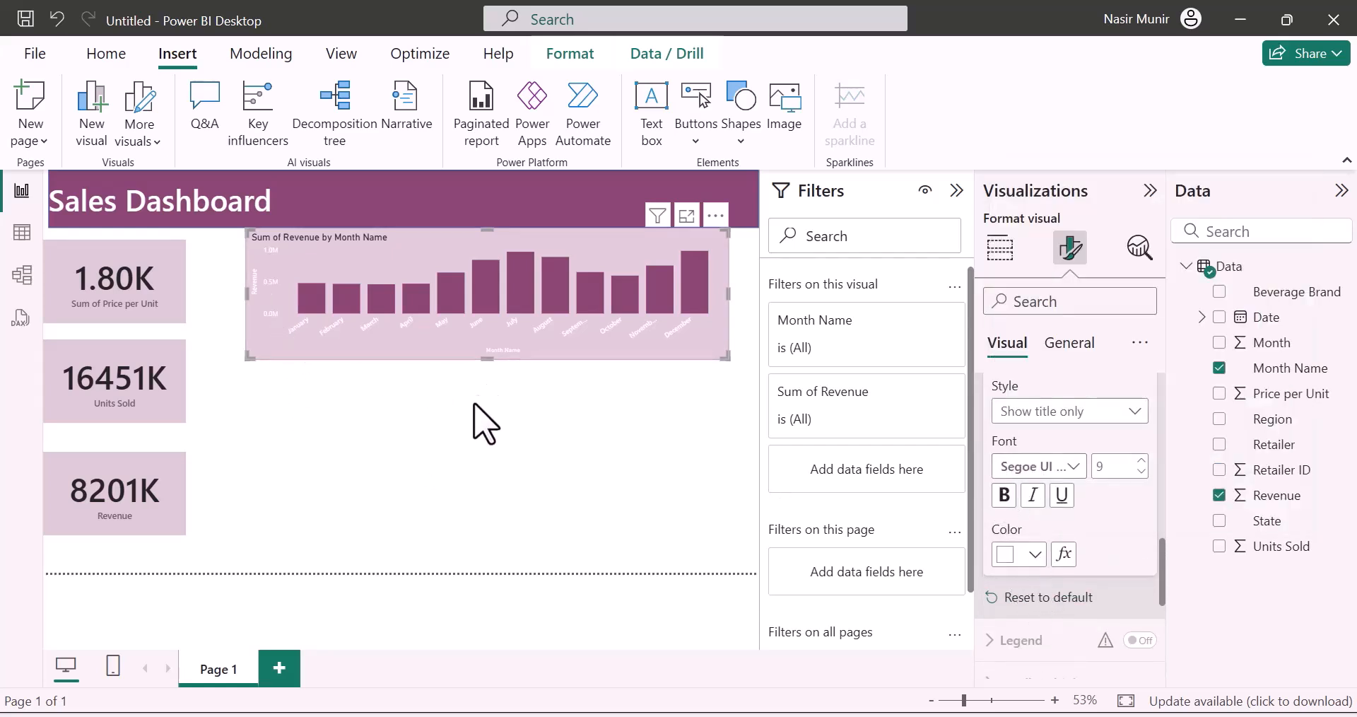
pyautogui.click(438, 495)
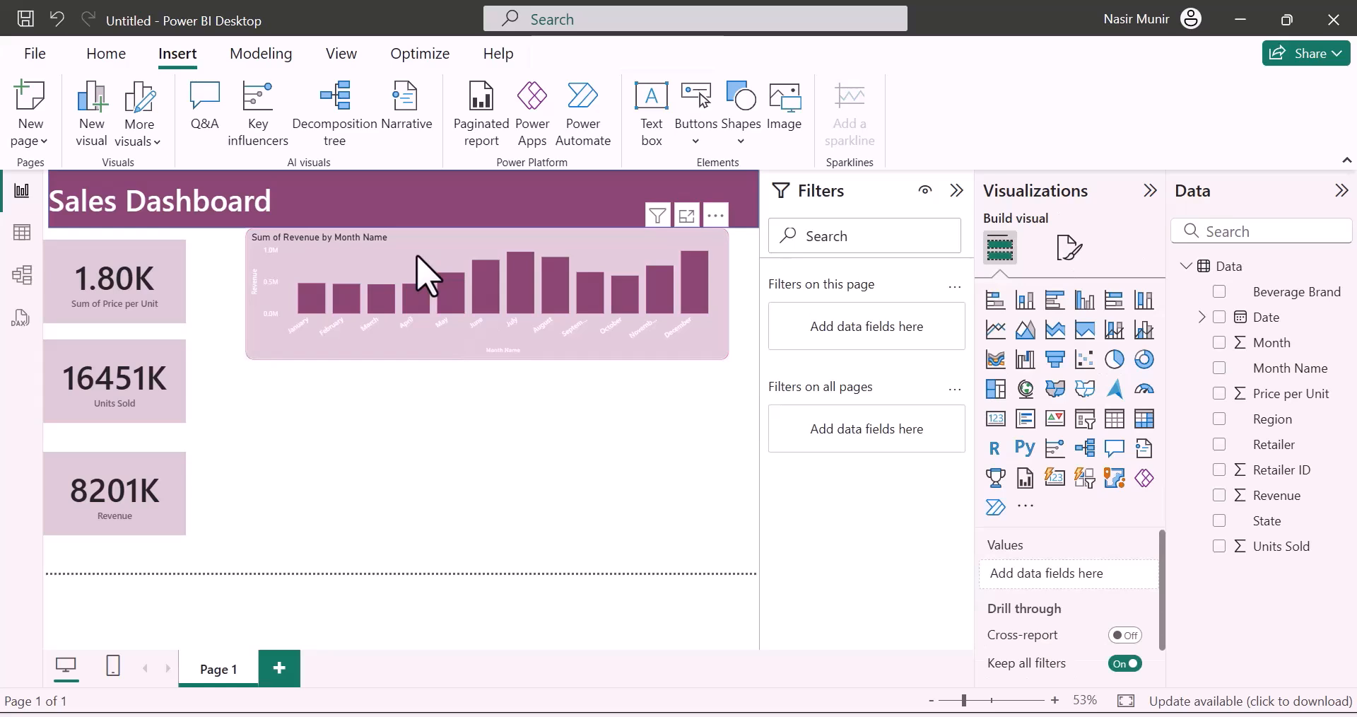
# - Change the column chart's title text to "Sum of Revenue by Month"
pyautogui.click(328, 254)
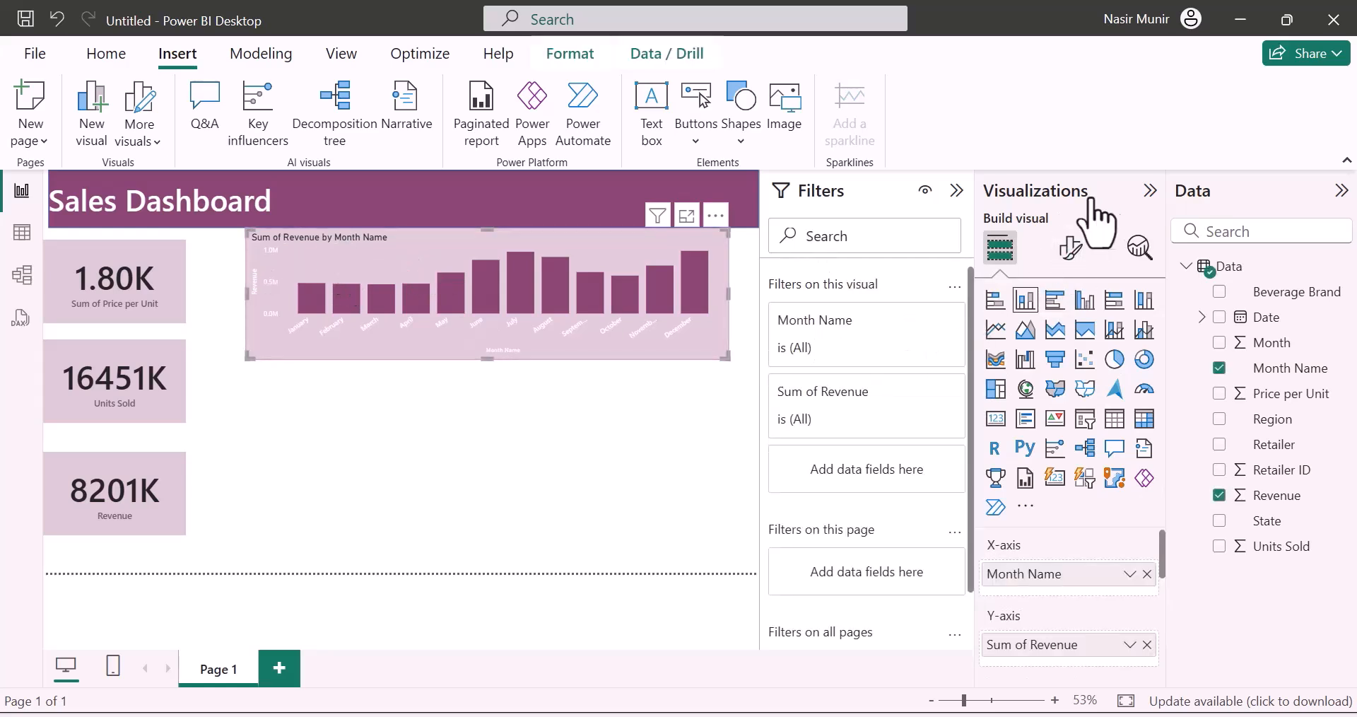
pyautogui.click(1072, 249)
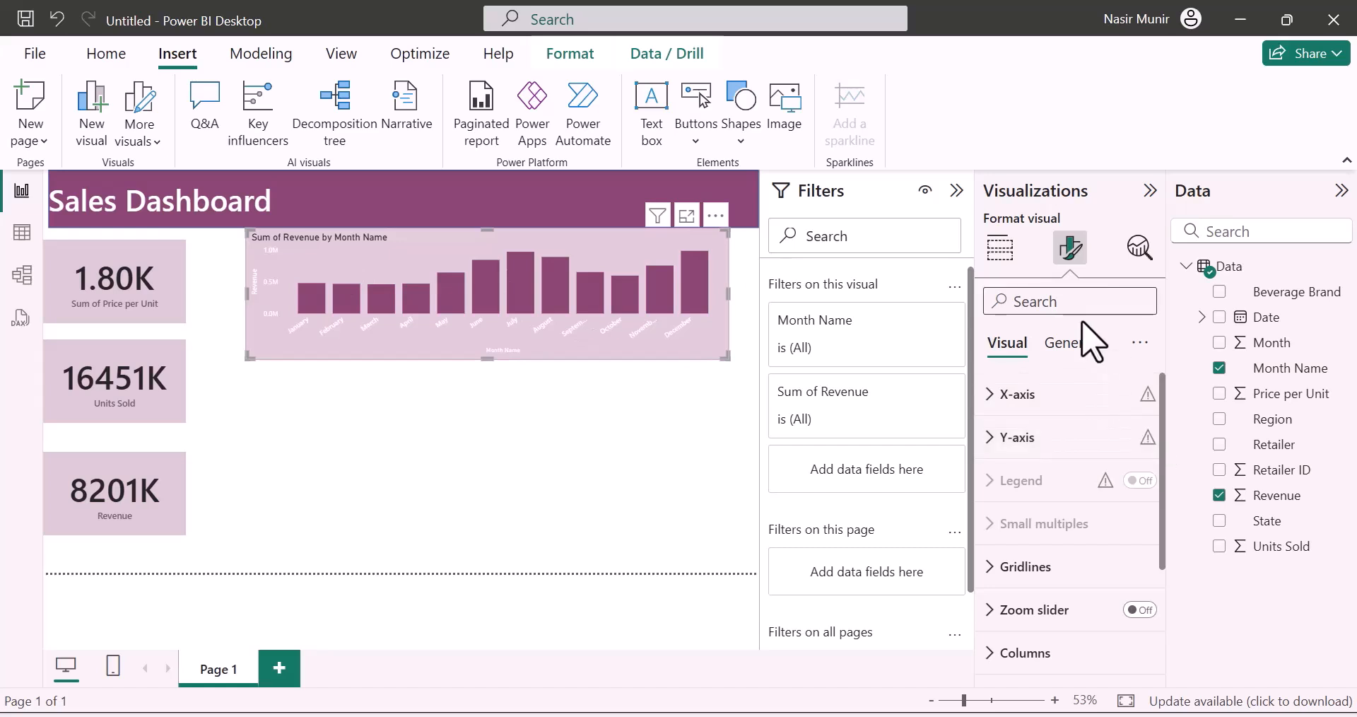
pyautogui.click(1075, 342)
pyautogui.click(1004, 438)
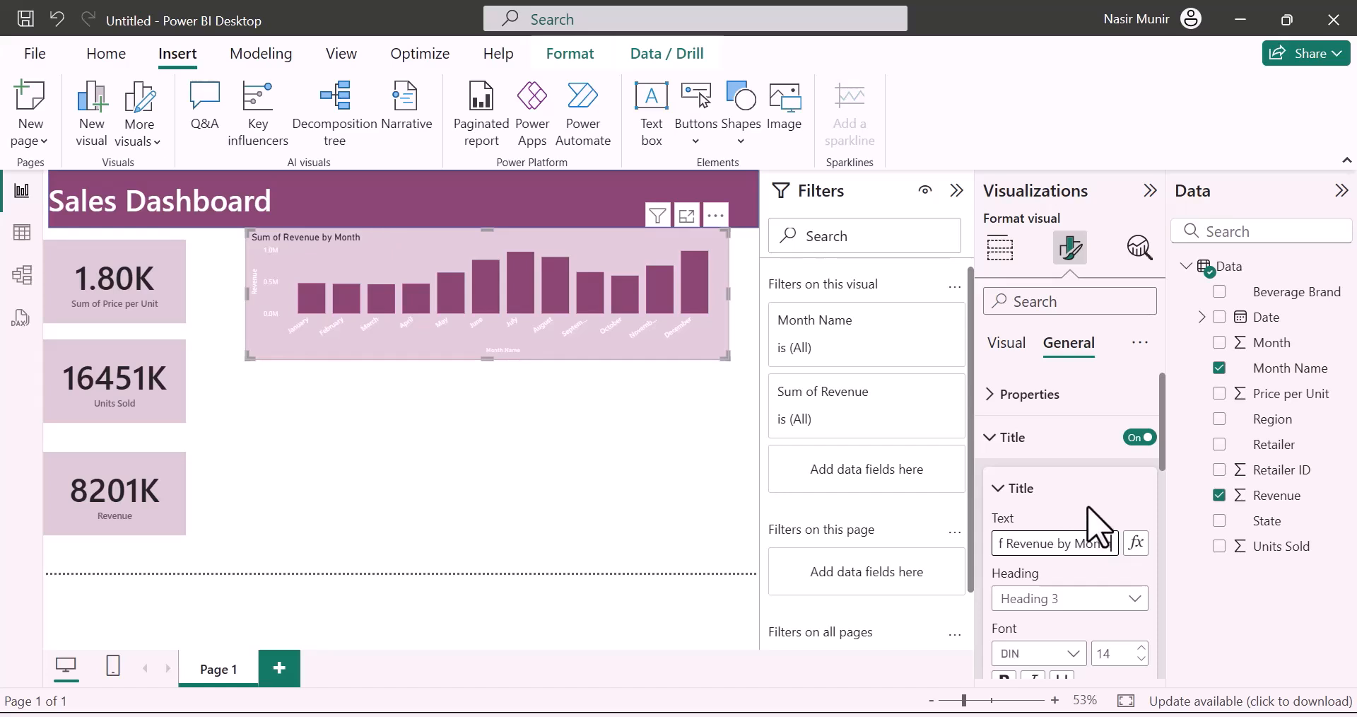
pyautogui.click(1014, 487)
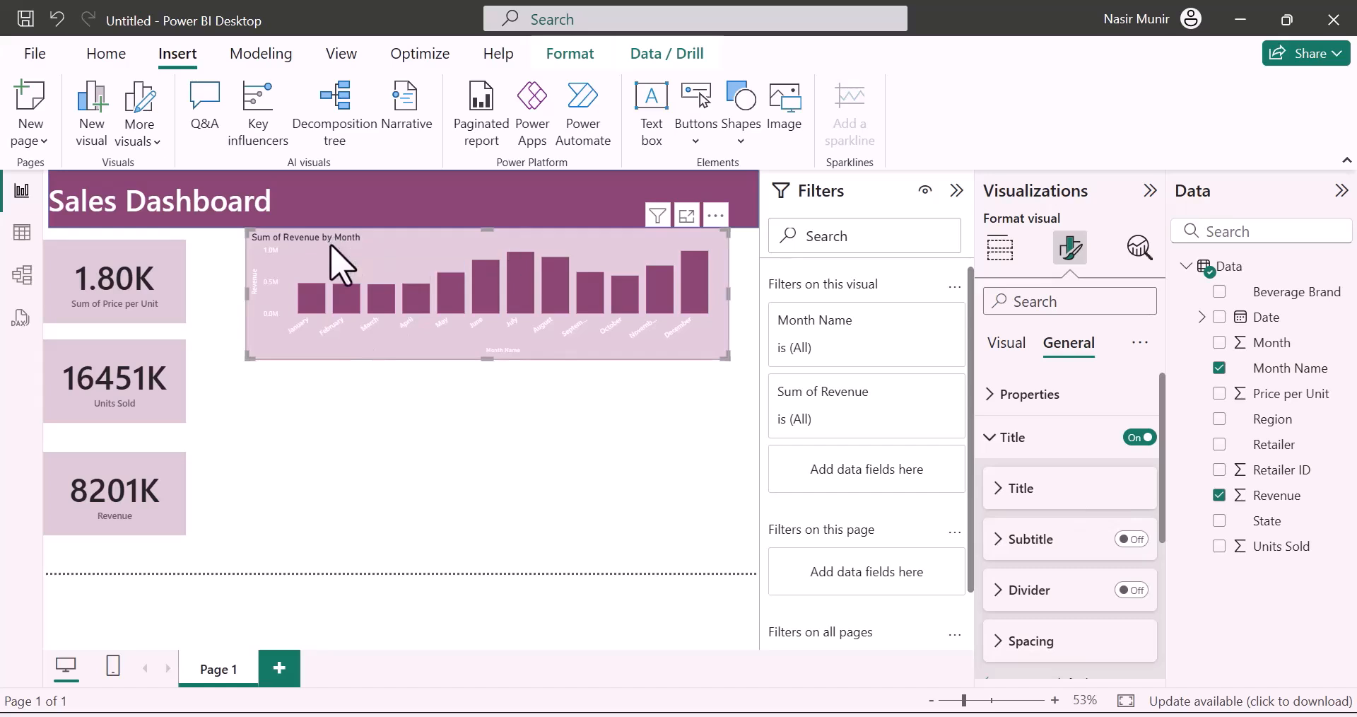
# - Set the column chart's title to a bold Segoe UI font variant and color its text white
pyautogui.click(997, 496)
pyautogui.scroll(-3, 1001, 516)
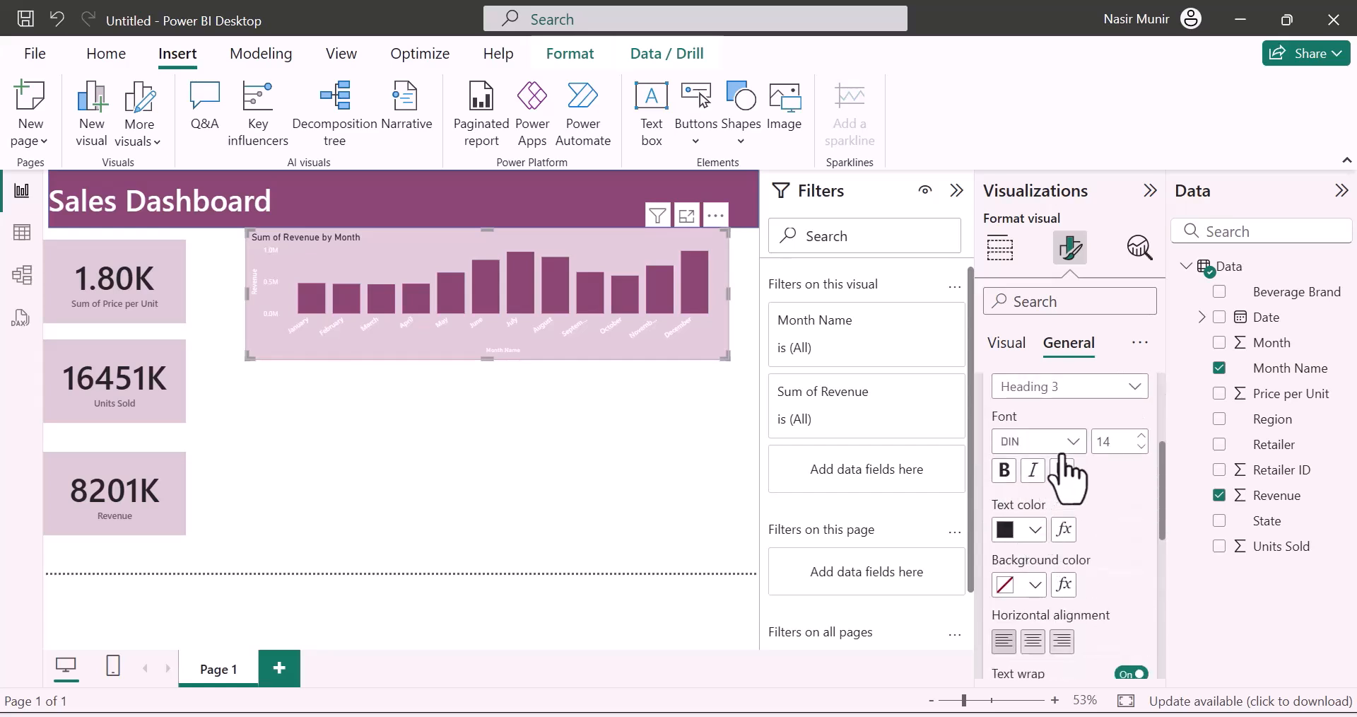
pyautogui.click(1068, 444)
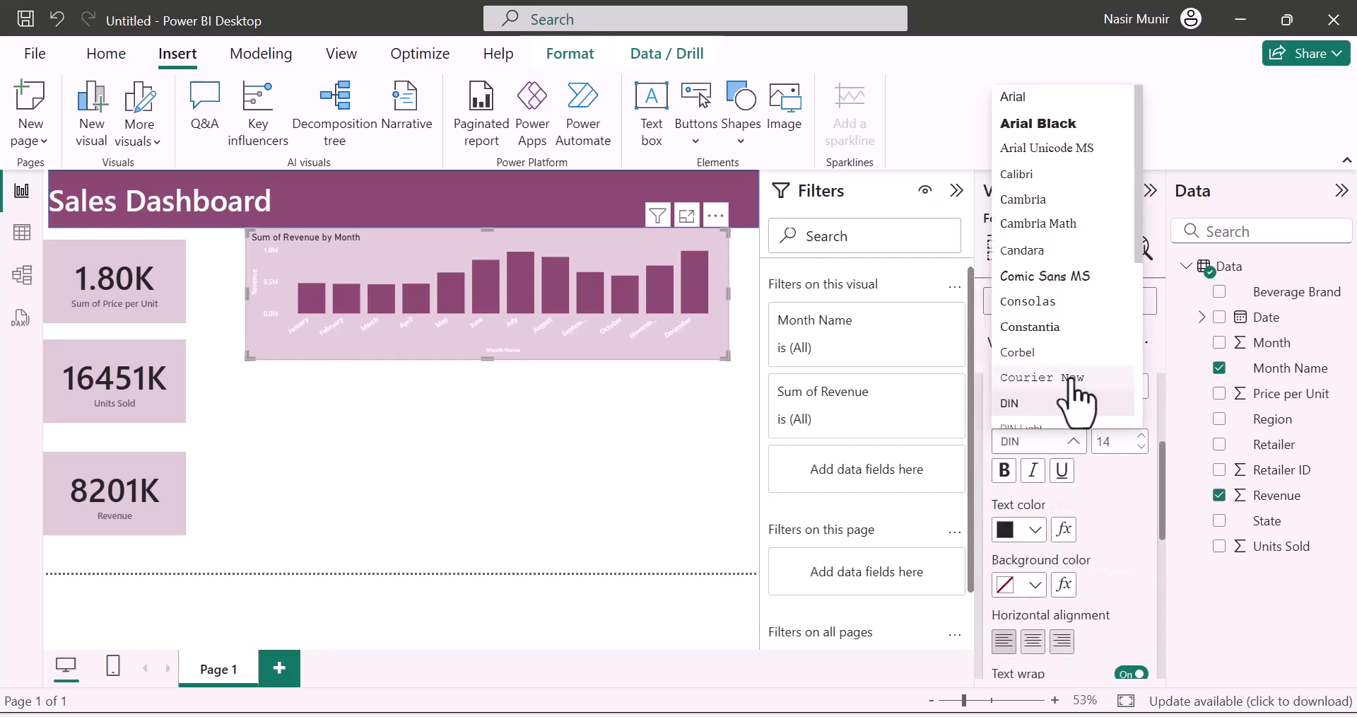
pyautogui.scroll(-5, 1076, 368)
pyautogui.click(1103, 240)
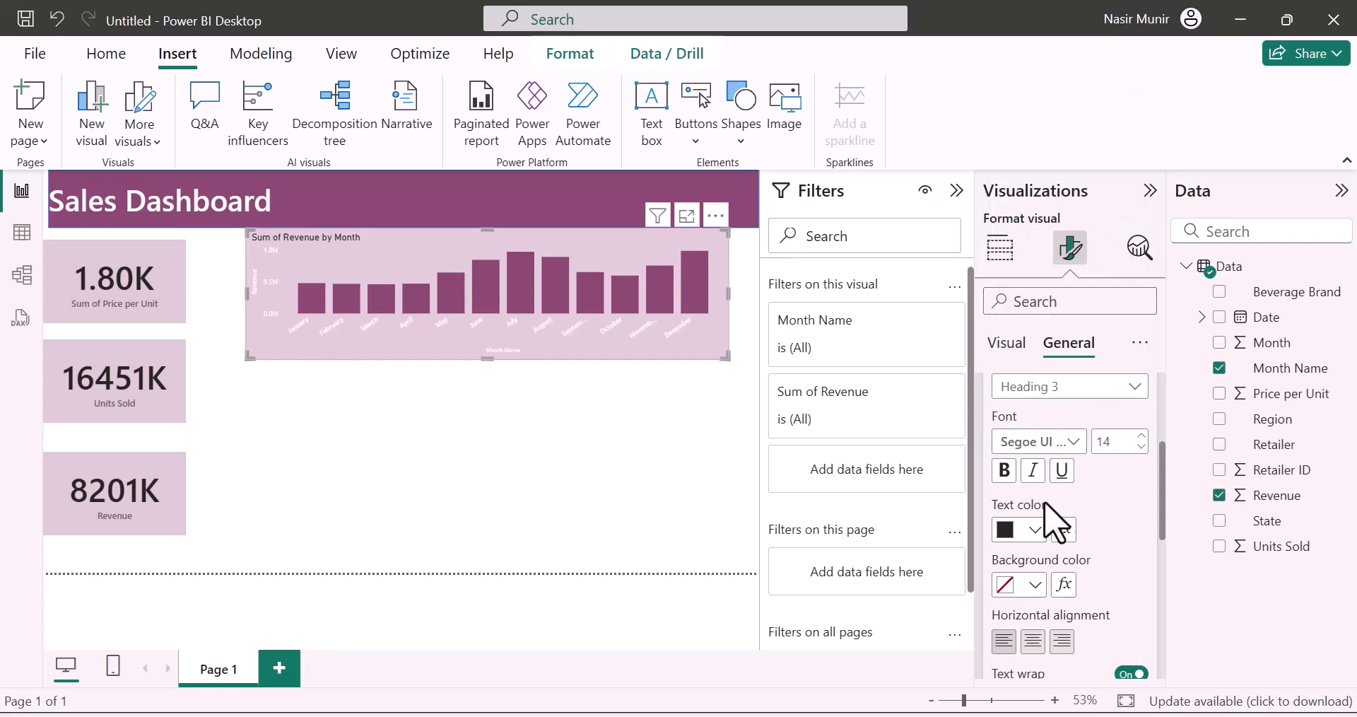
pyautogui.click(1035, 529)
pyautogui.click(1020, 437)
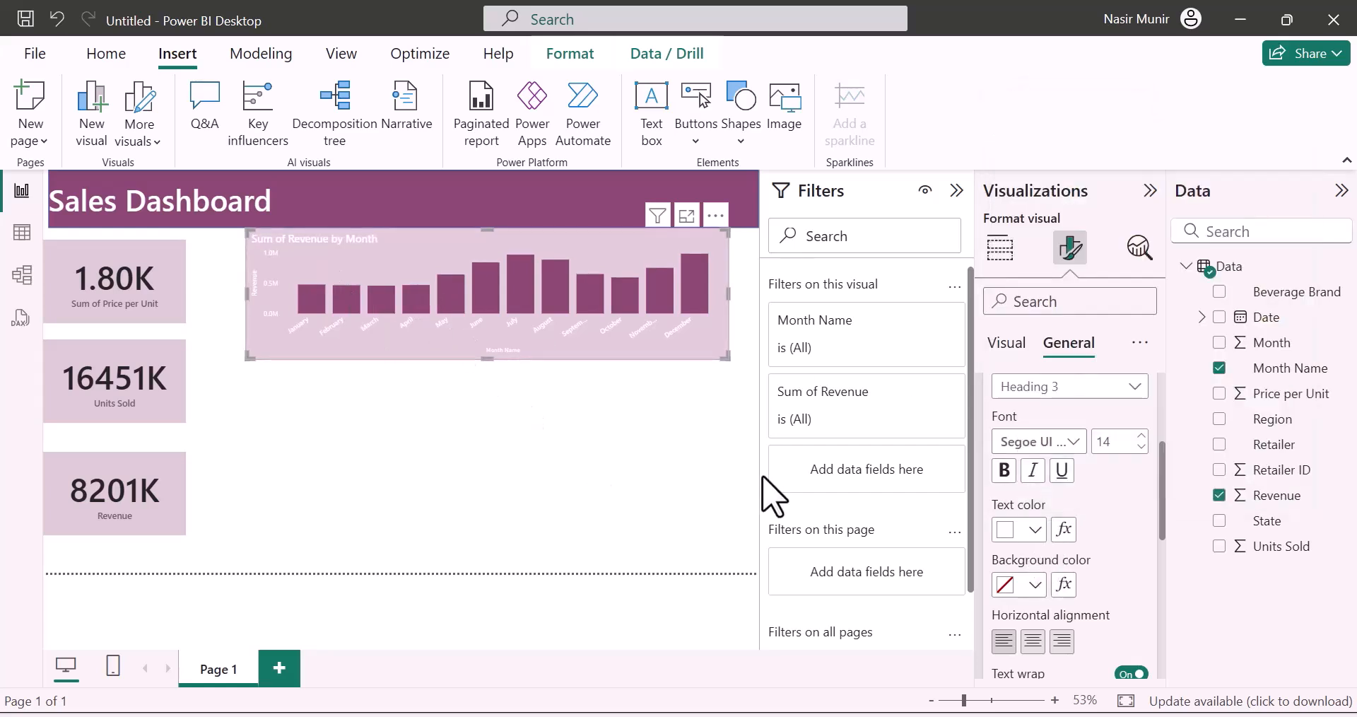
pyautogui.scroll(5, 999, 506)
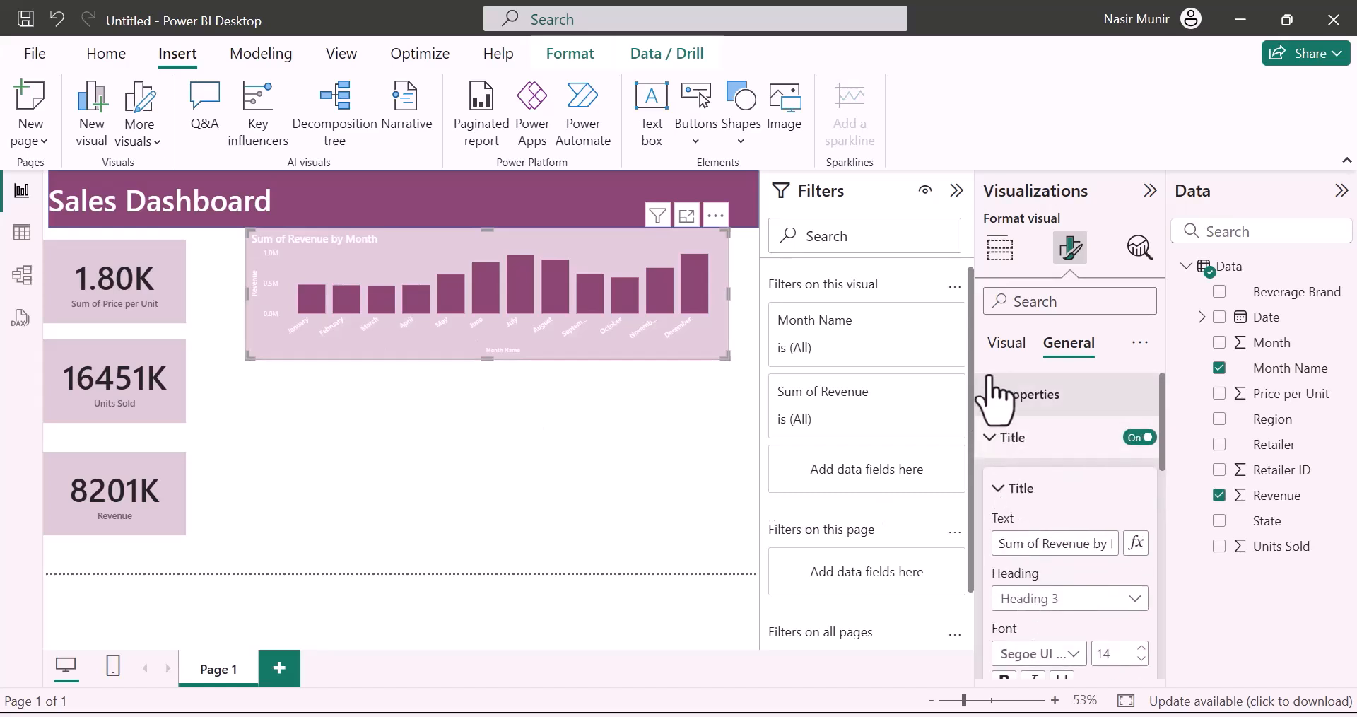
# - Add a map visual of Revenue by State below the column chart and extend its lower edge down to just above the page boundary
pyautogui.click(1004, 249)
pyautogui.click(1000, 249)
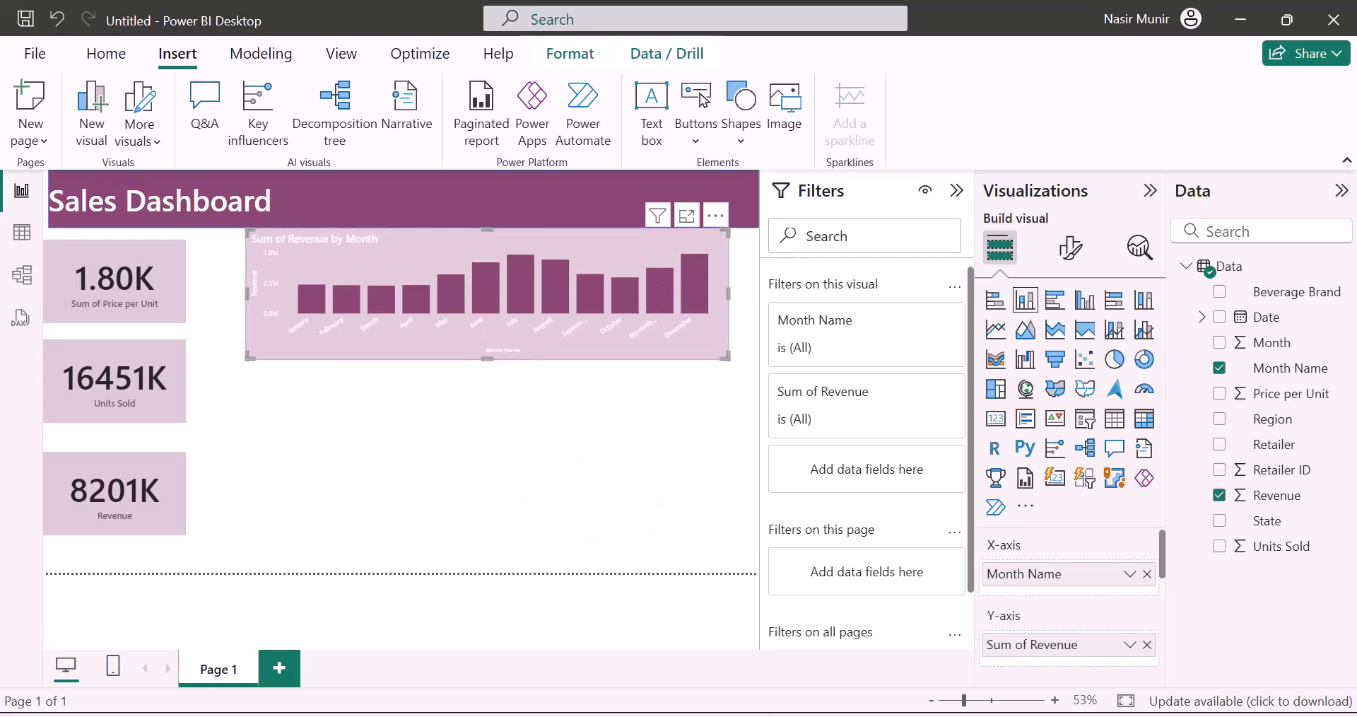
pyautogui.click(438, 674)
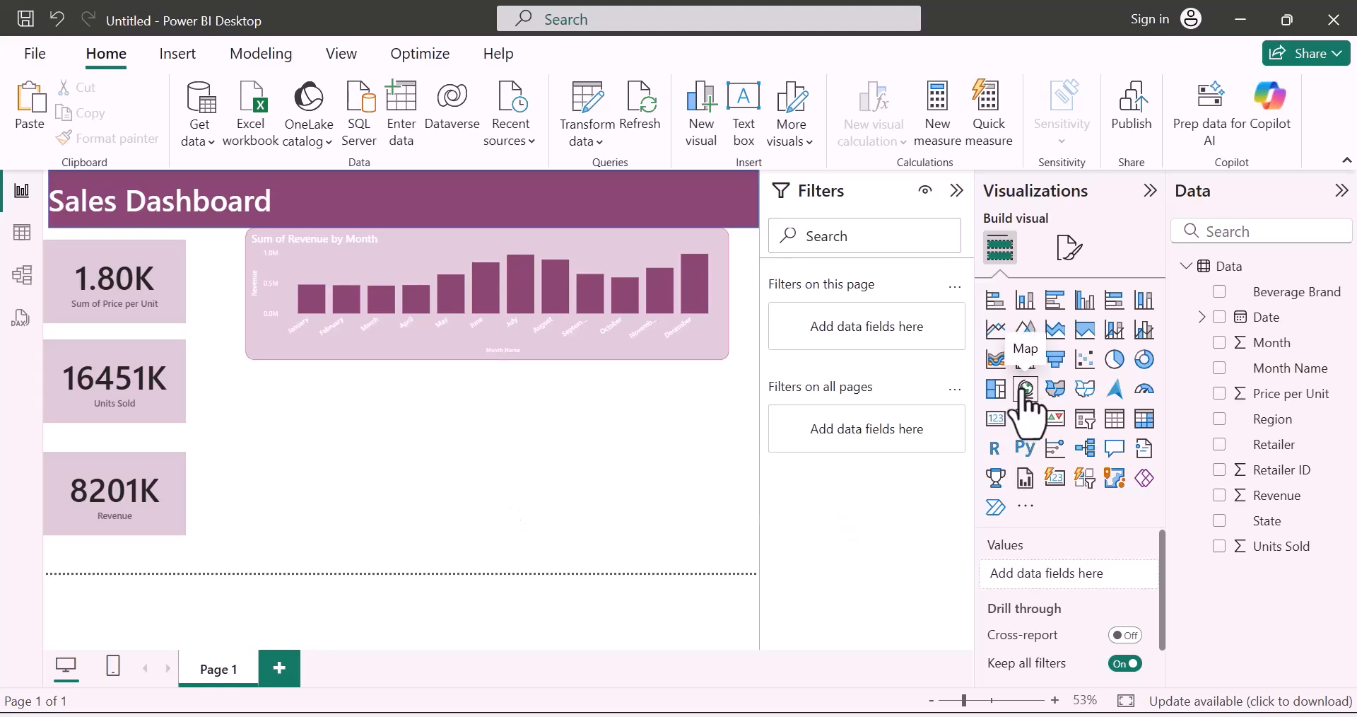
pyautogui.click(1027, 389)
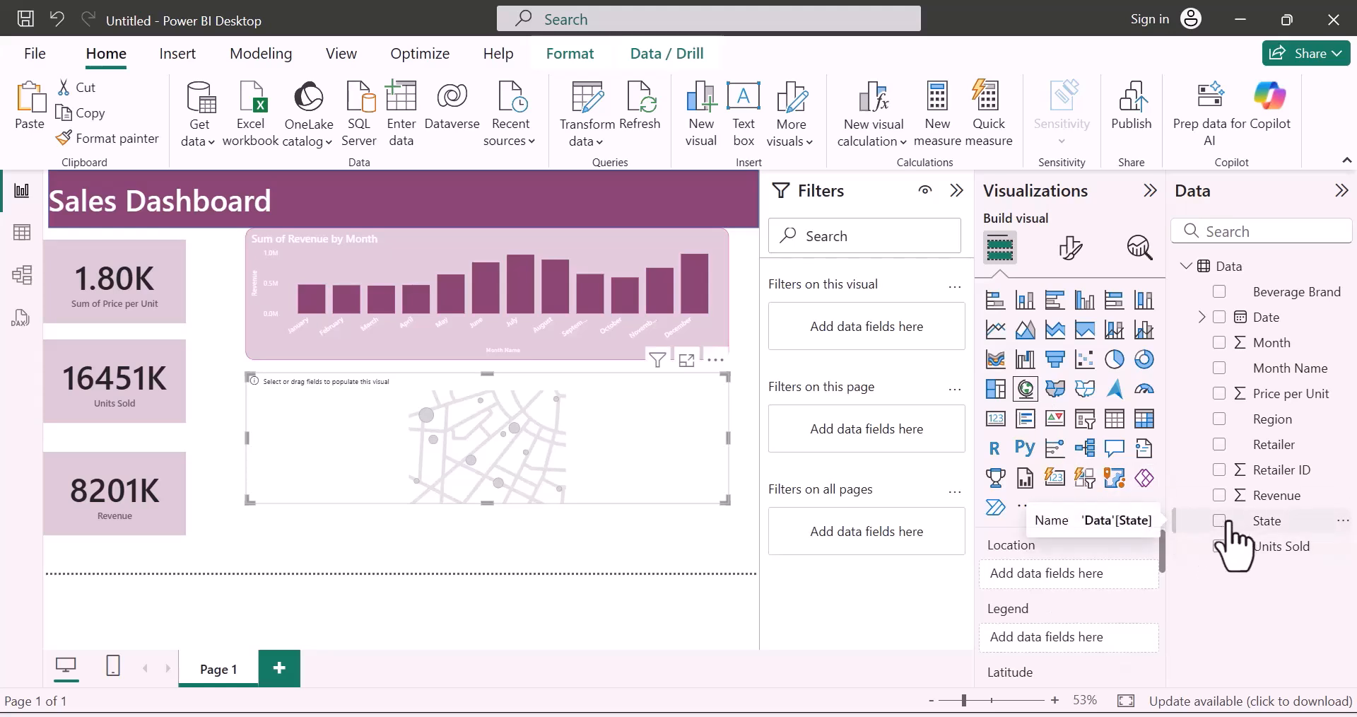
pyautogui.click(1220, 521)
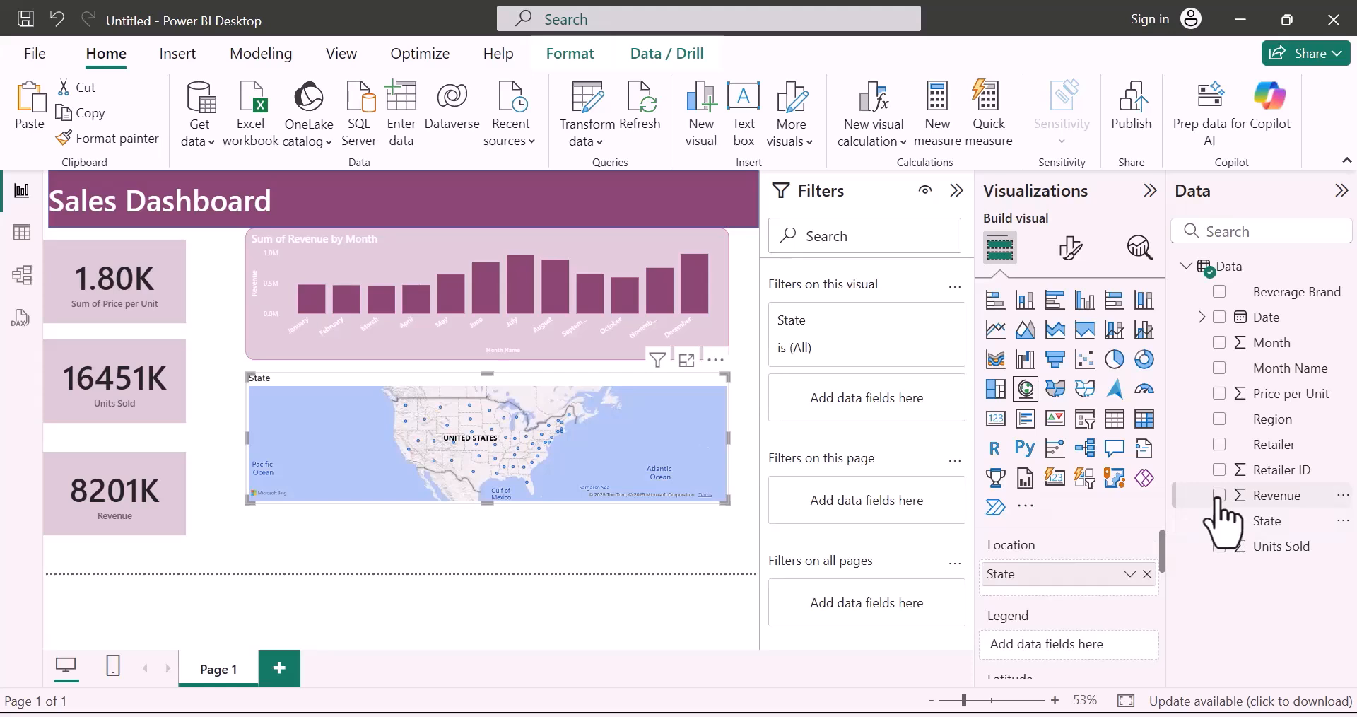
pyautogui.click(1219, 495)
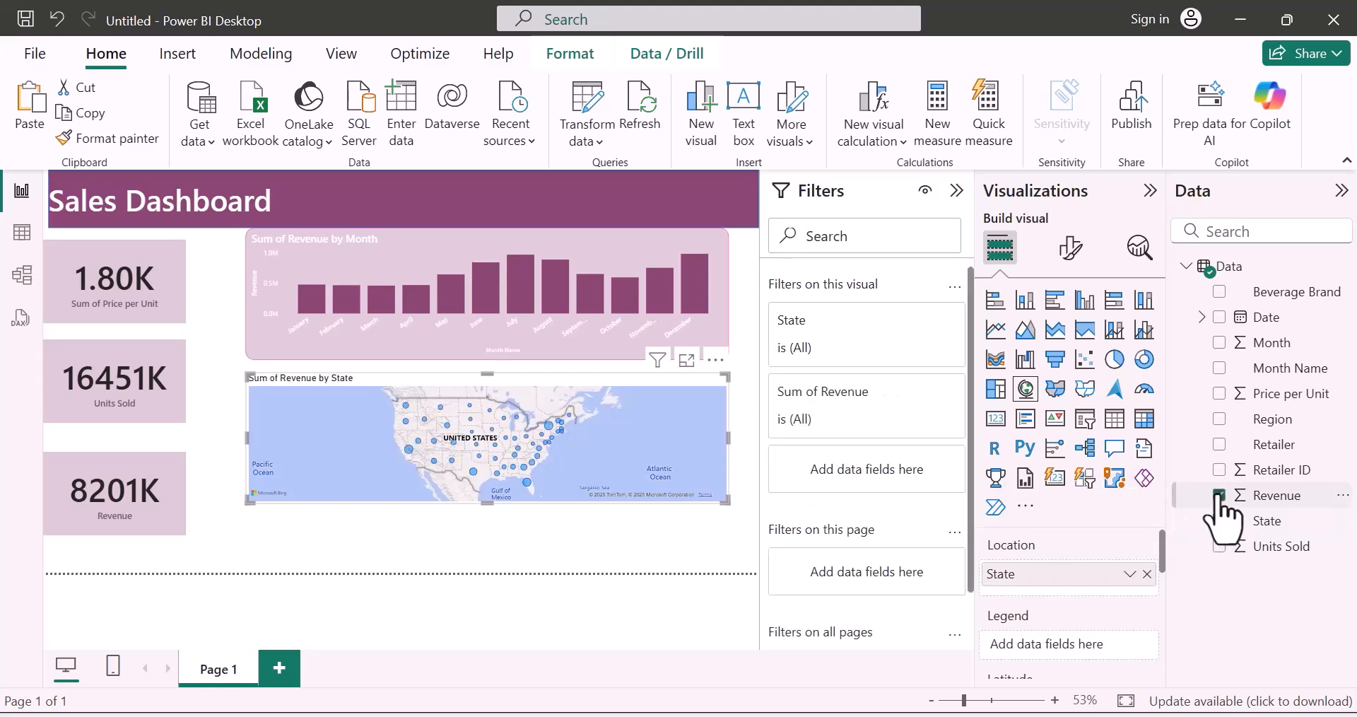
pyautogui.moveTo(485, 502); pyautogui.dragTo(491, 552)
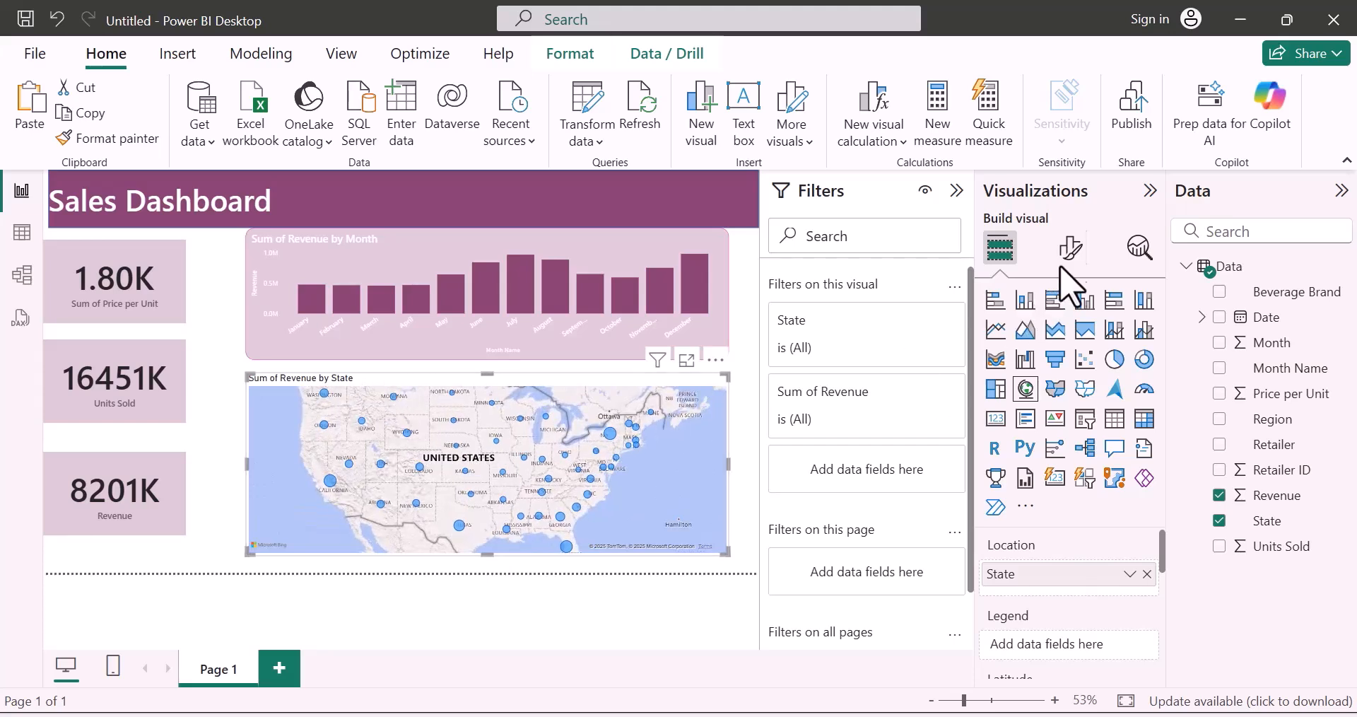
# - Try the Aerial, Dark, Light and Grayscale styles on the state revenue map, returning it to the Road style
pyautogui.click(1071, 247)
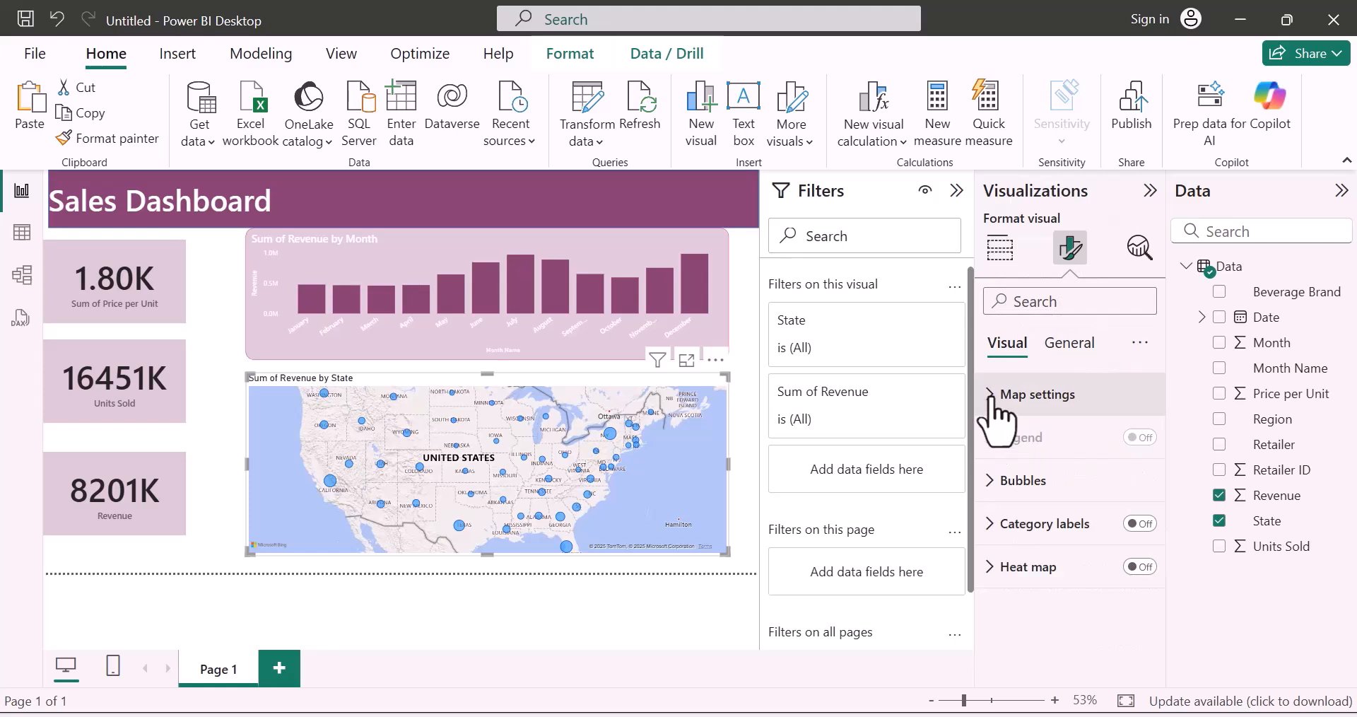
pyautogui.click(990, 396)
pyautogui.scroll(-2, 1027, 438)
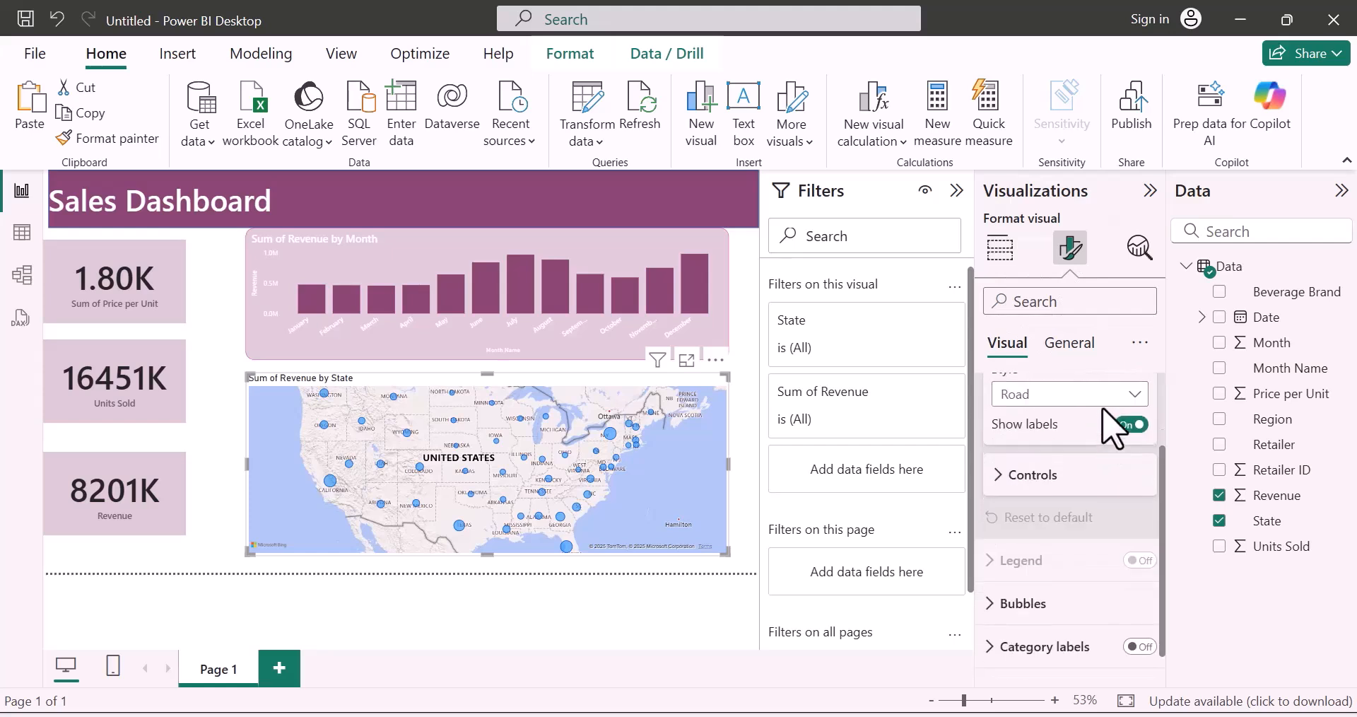
pyautogui.click(1114, 394)
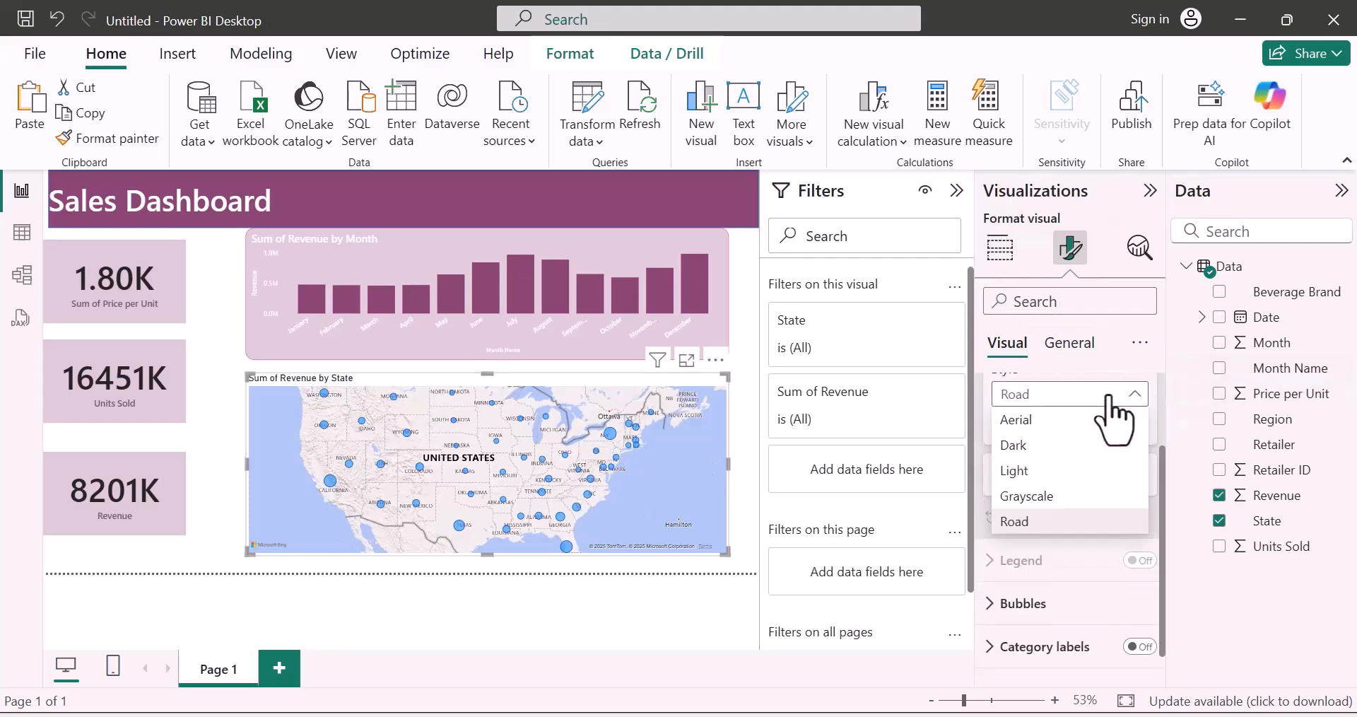
pyautogui.click(1061, 420)
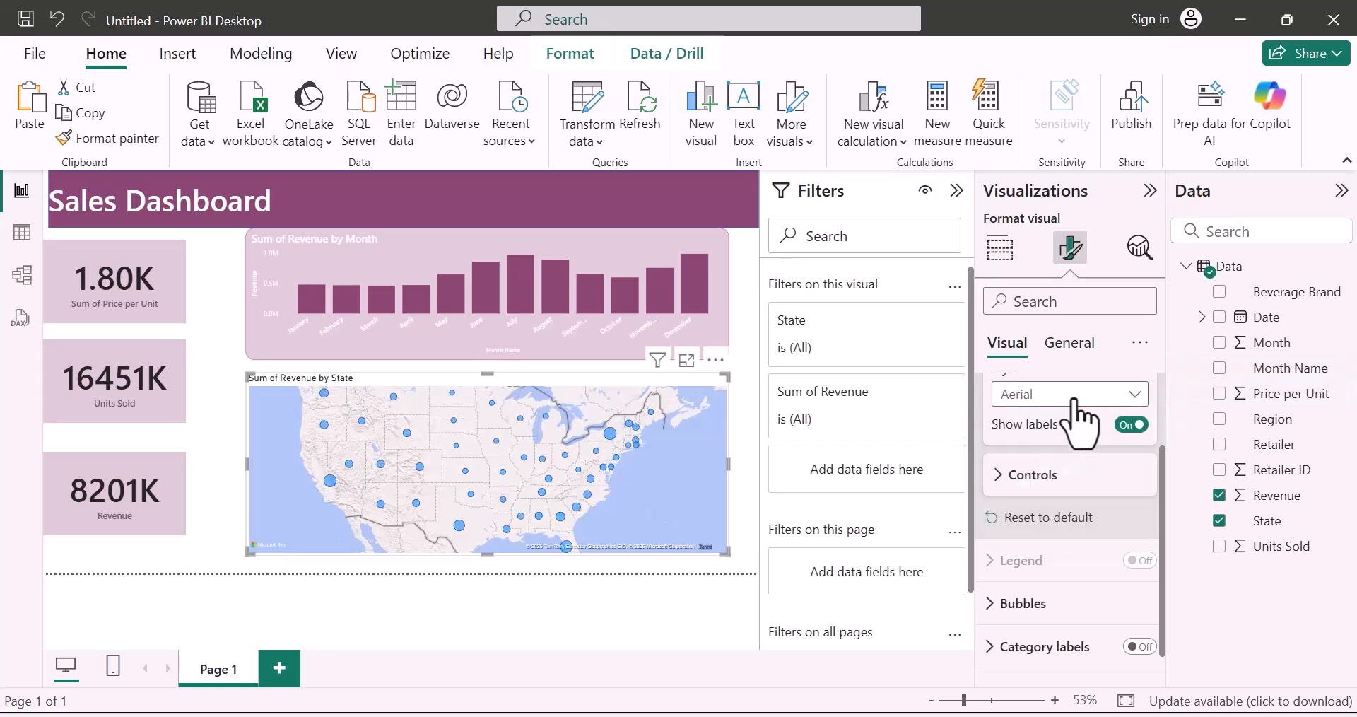
pyautogui.click(1060, 396)
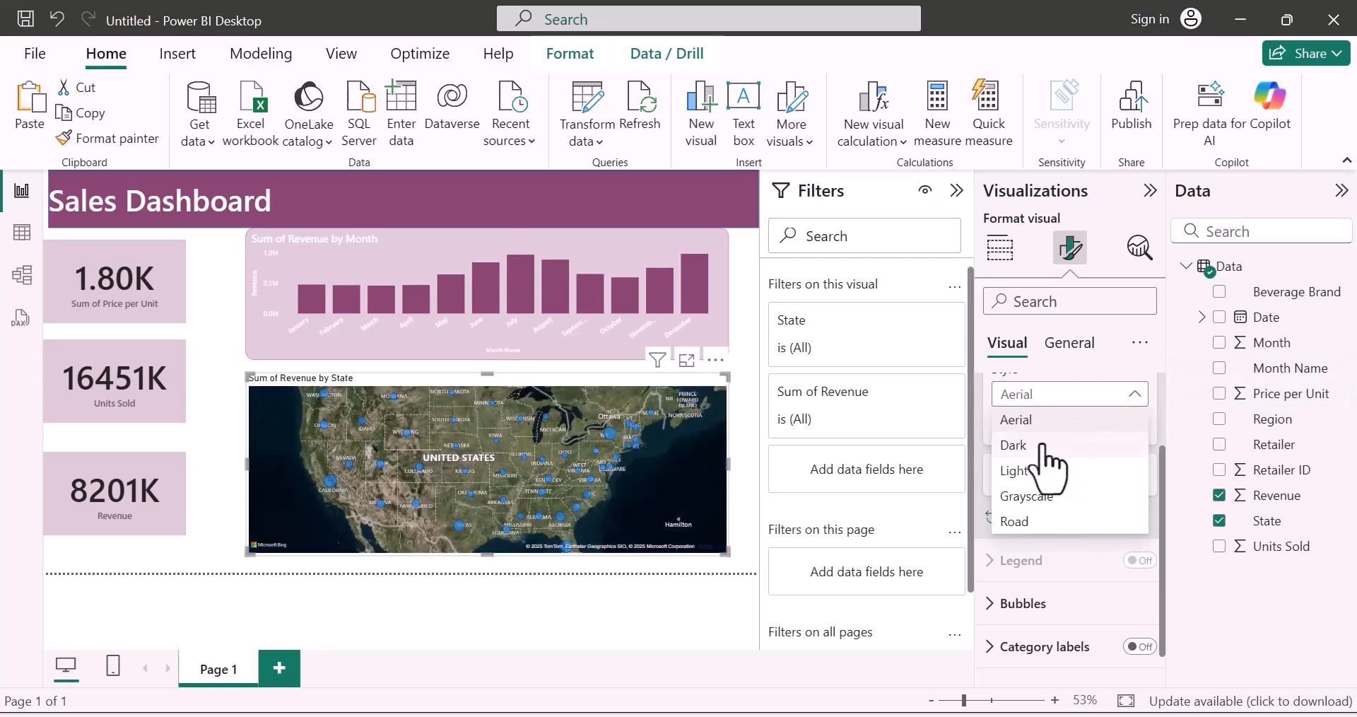
pyautogui.click(1044, 446)
pyautogui.click(1086, 394)
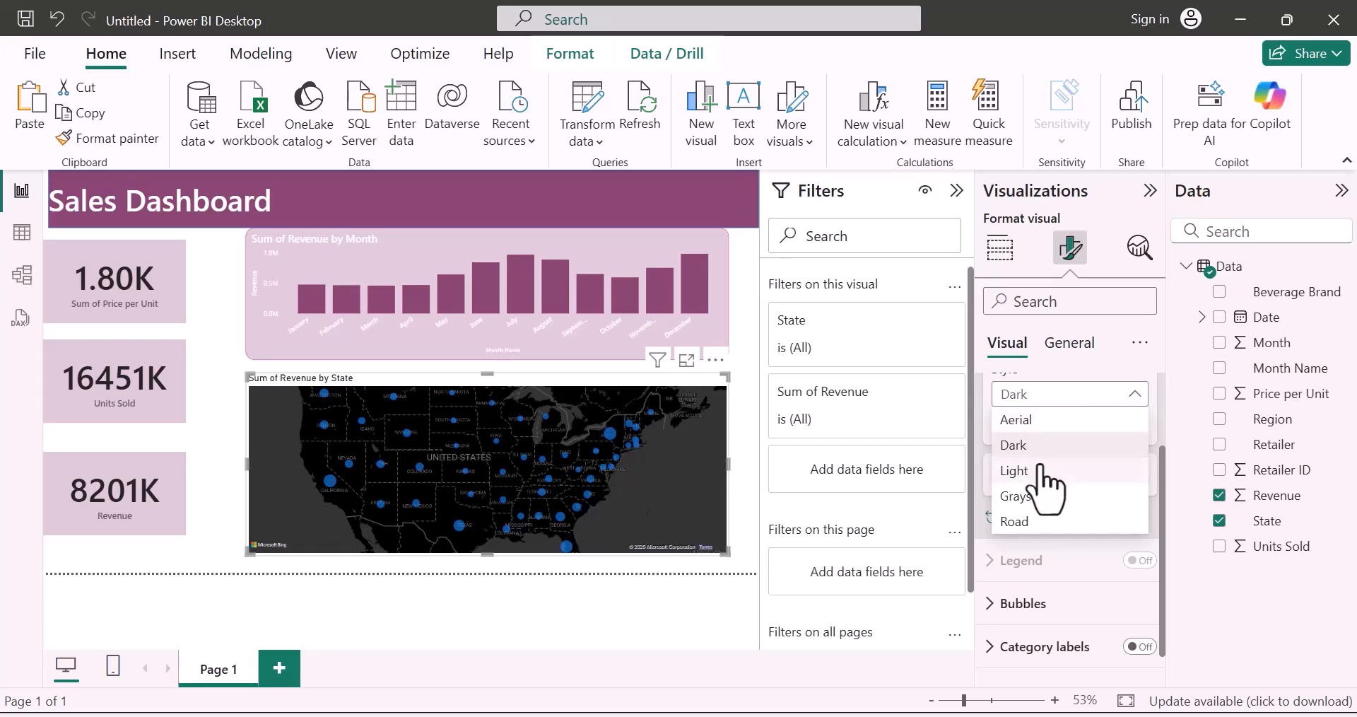
pyautogui.click(1041, 470)
pyautogui.click(1074, 396)
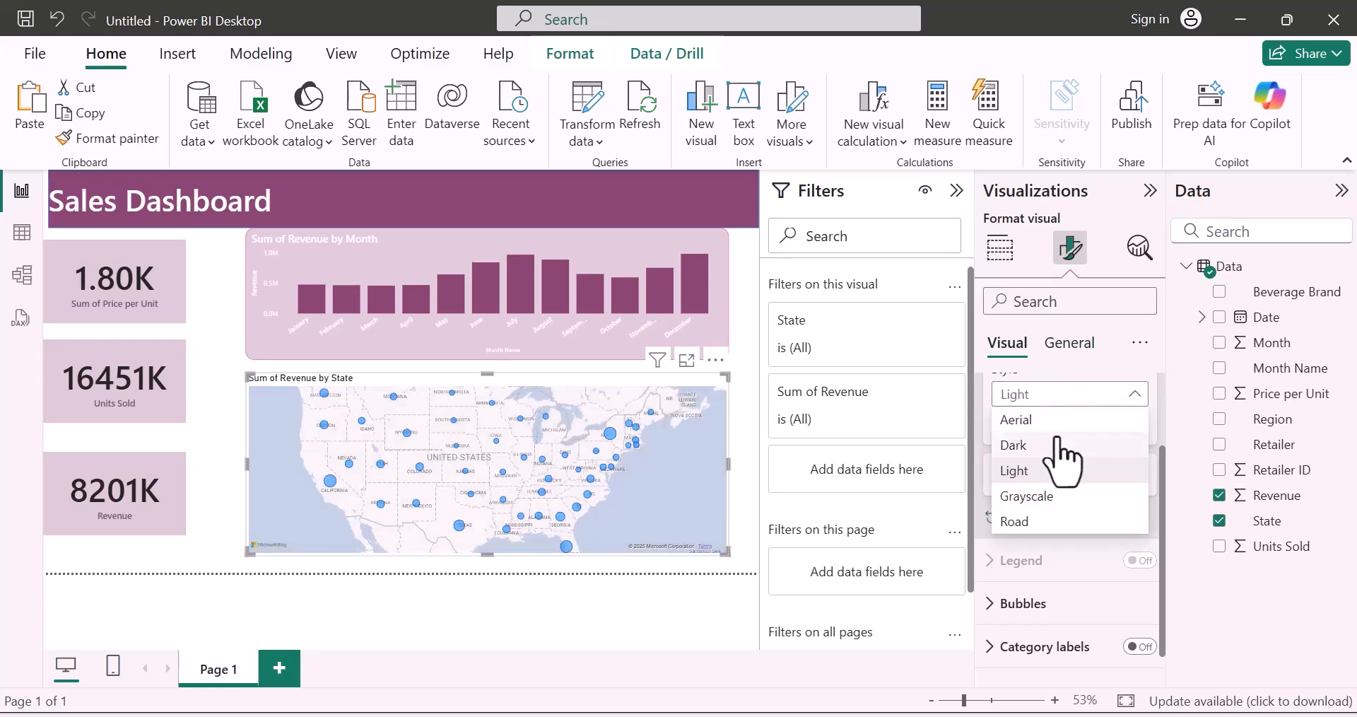
pyautogui.click(1042, 495)
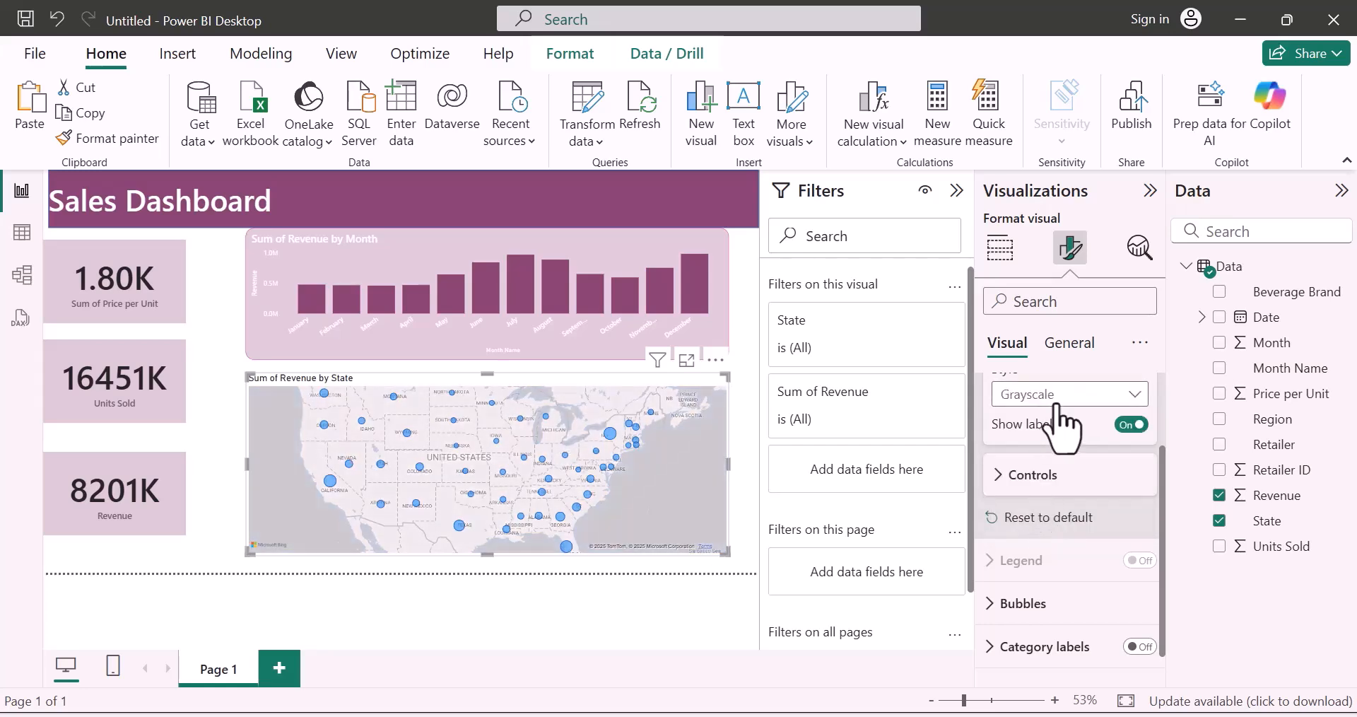
pyautogui.click(1057, 403)
pyautogui.click(1033, 521)
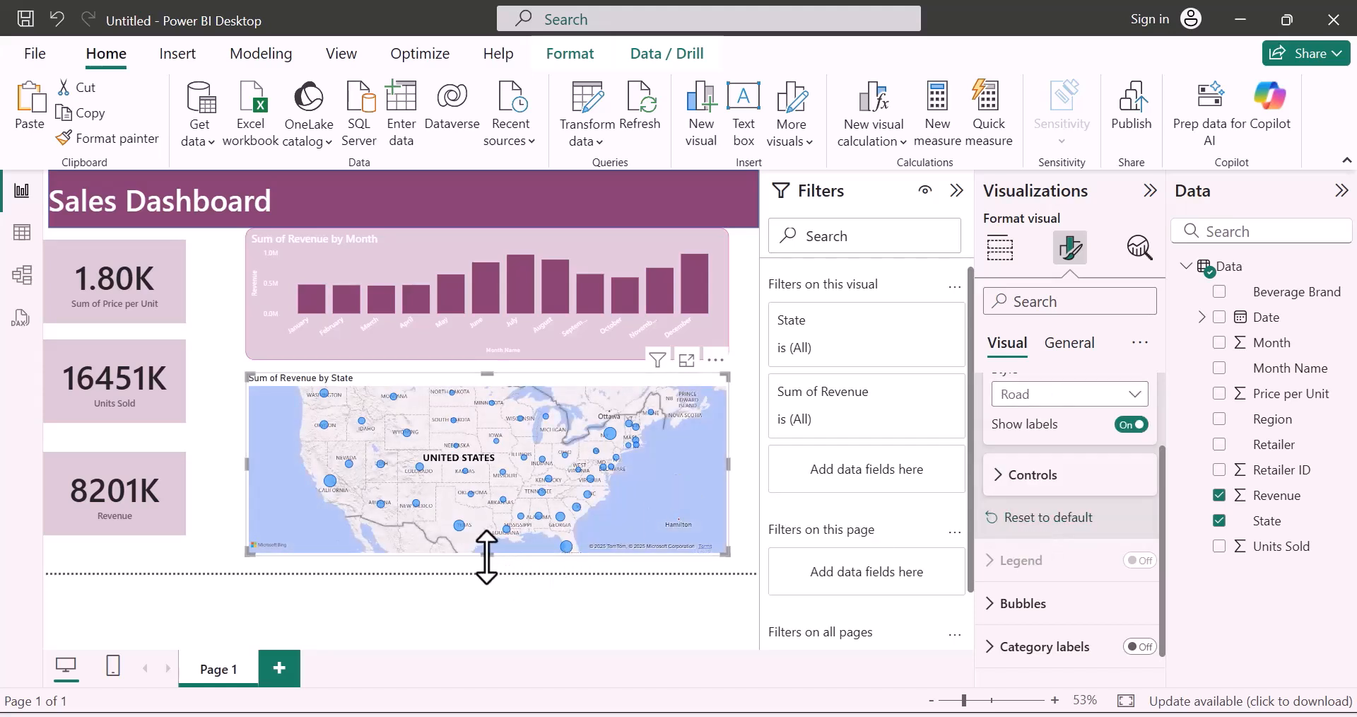
# - Extend the state map slightly downward and to the right, and turn on its zoom buttons
pyautogui.moveTo(486, 557); pyautogui.dragTo(485, 564)
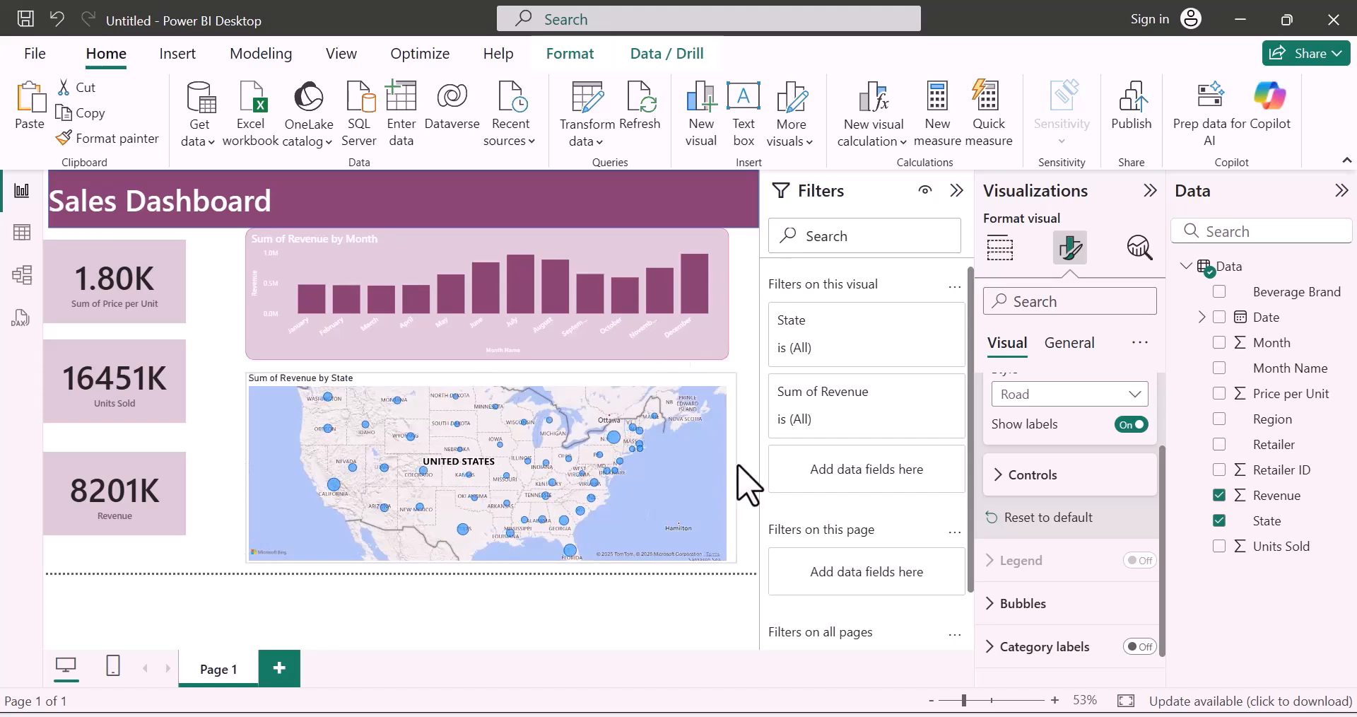
pyautogui.moveTo(728, 467); pyautogui.dragTo(738, 465)
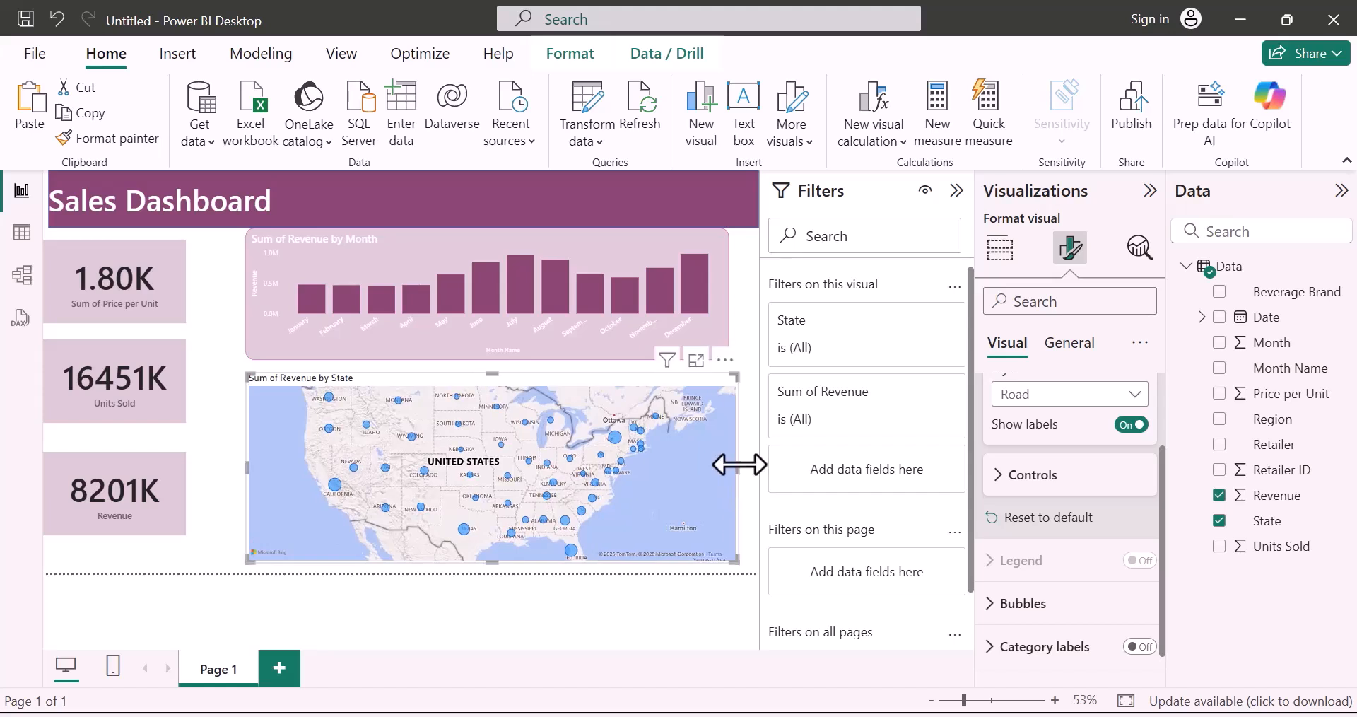
pyautogui.click(1000, 492)
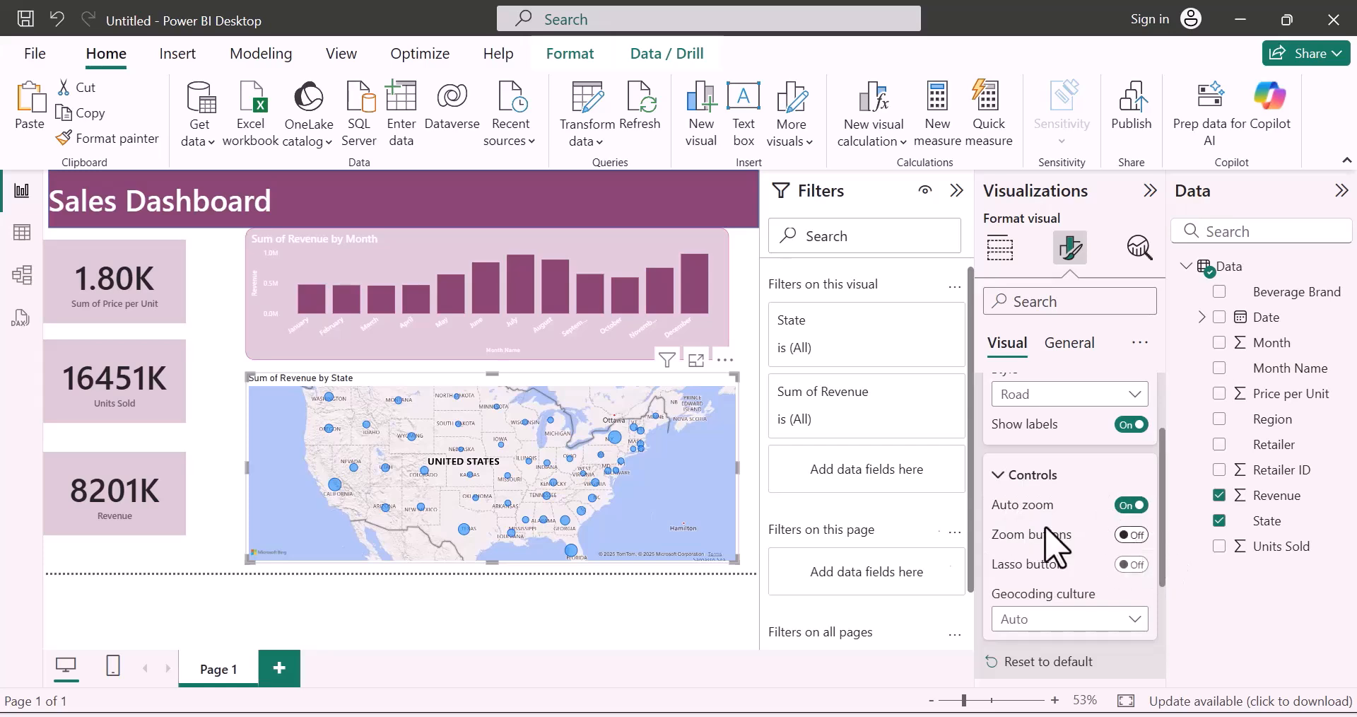
pyautogui.click(1134, 535)
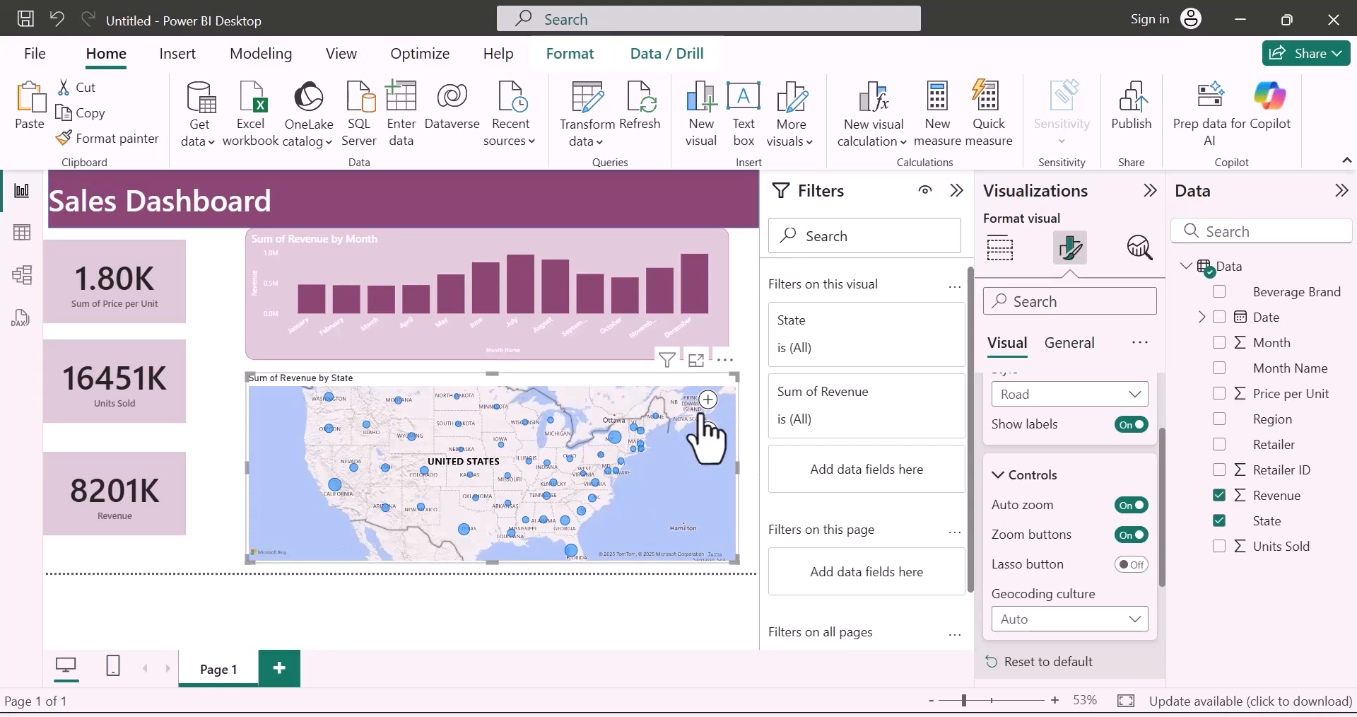
# - Test the map's zoom controls by zooming out and in around the United States
pyautogui.click(708, 430)
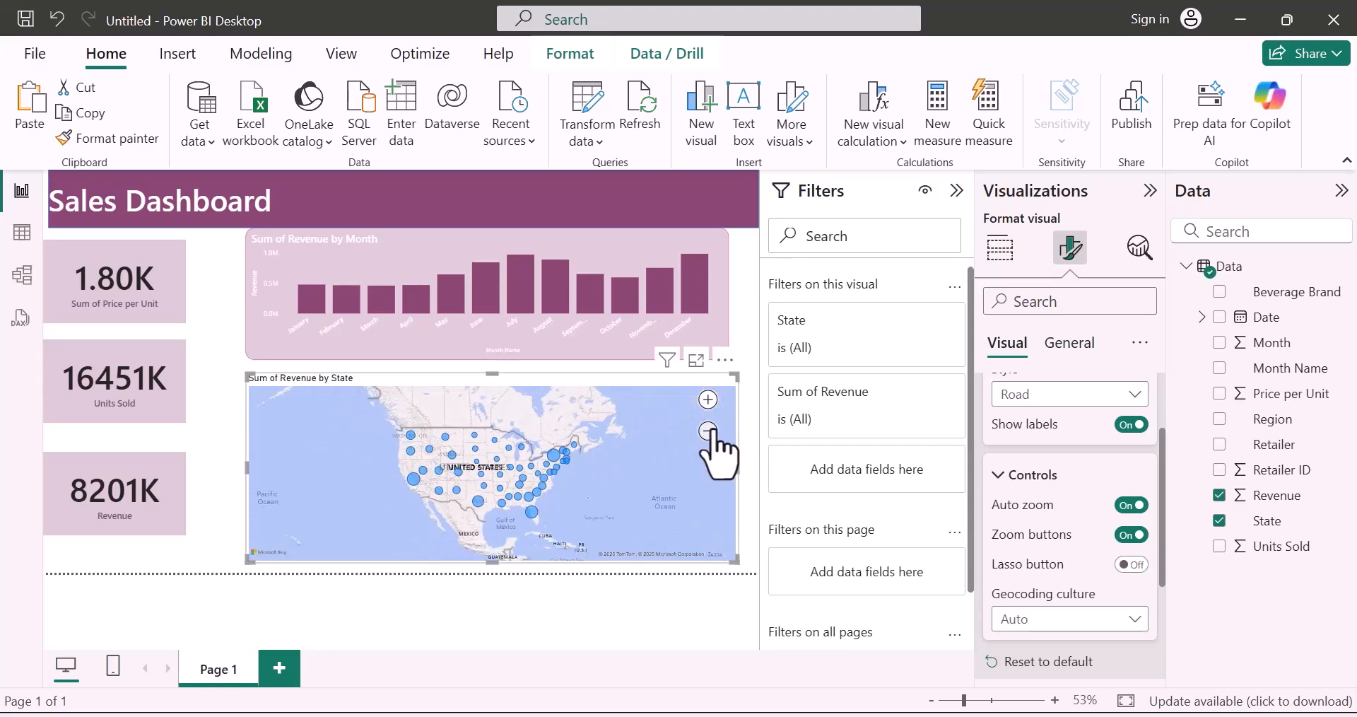
pyautogui.click(708, 431)
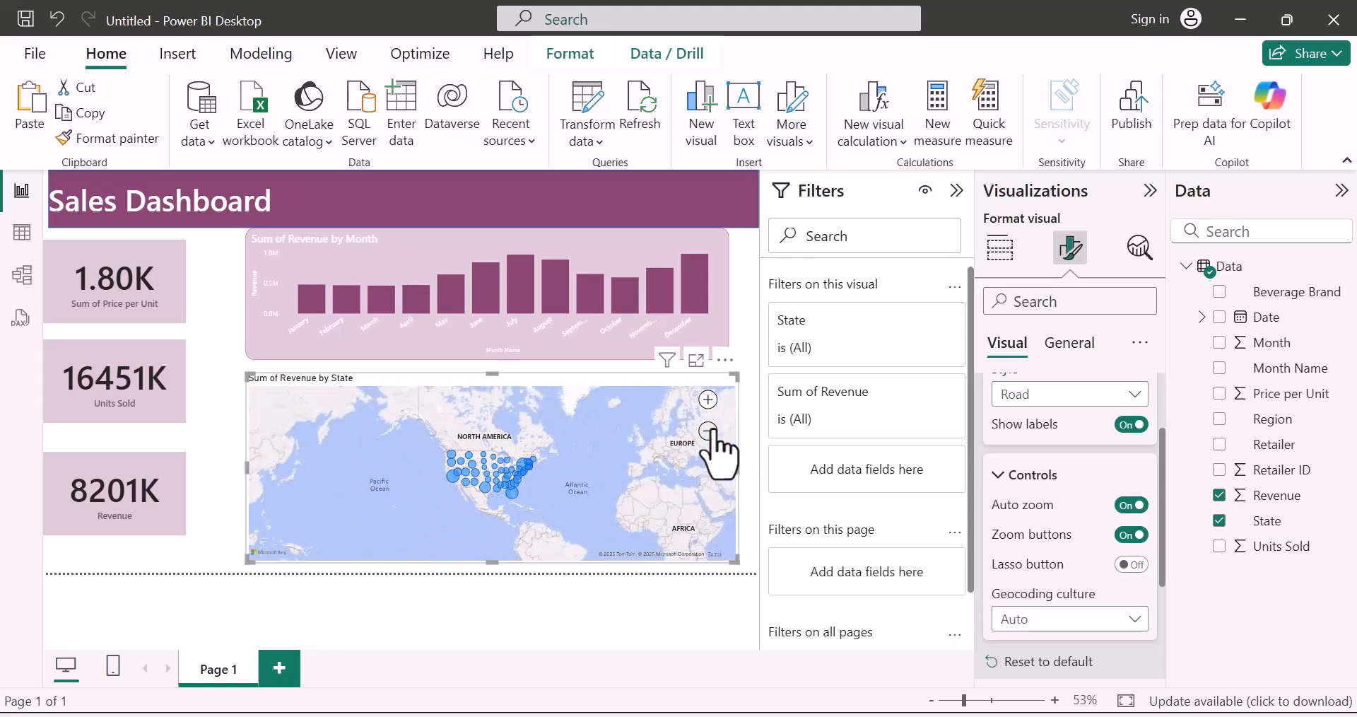
pyautogui.click(710, 402)
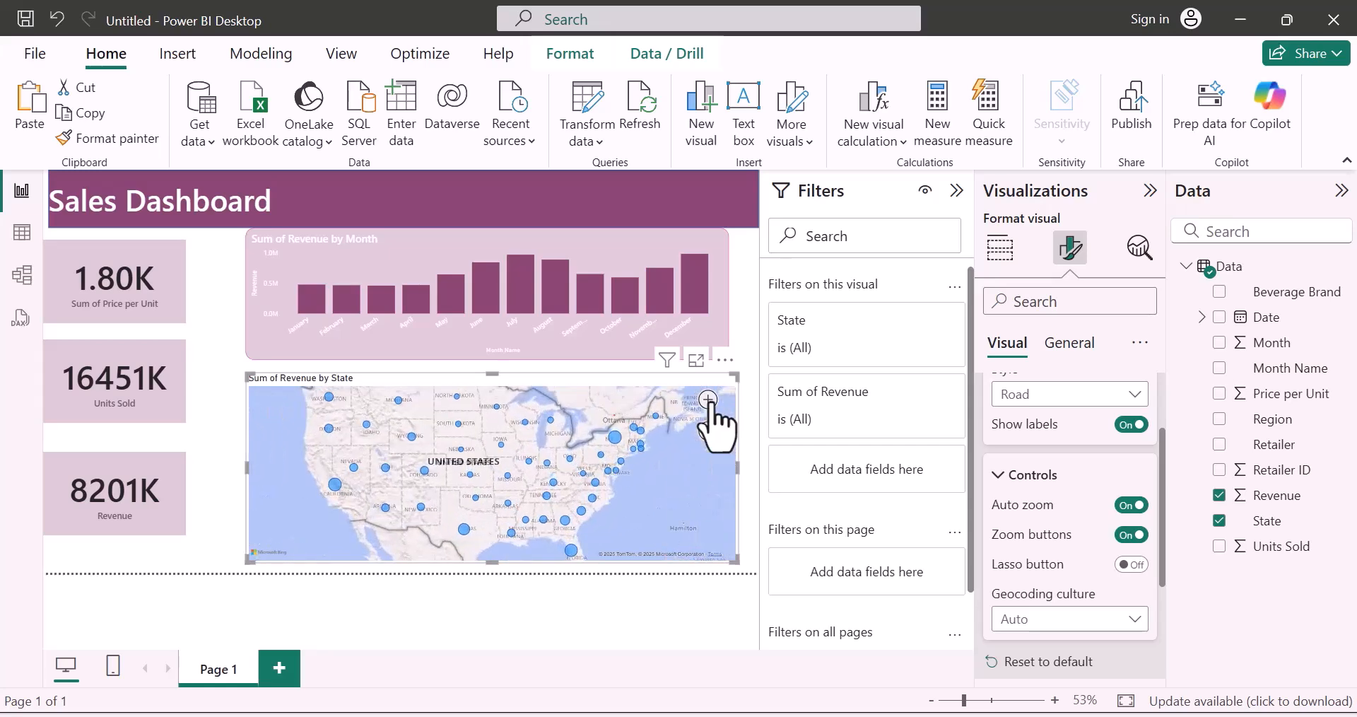
pyautogui.click(710, 403)
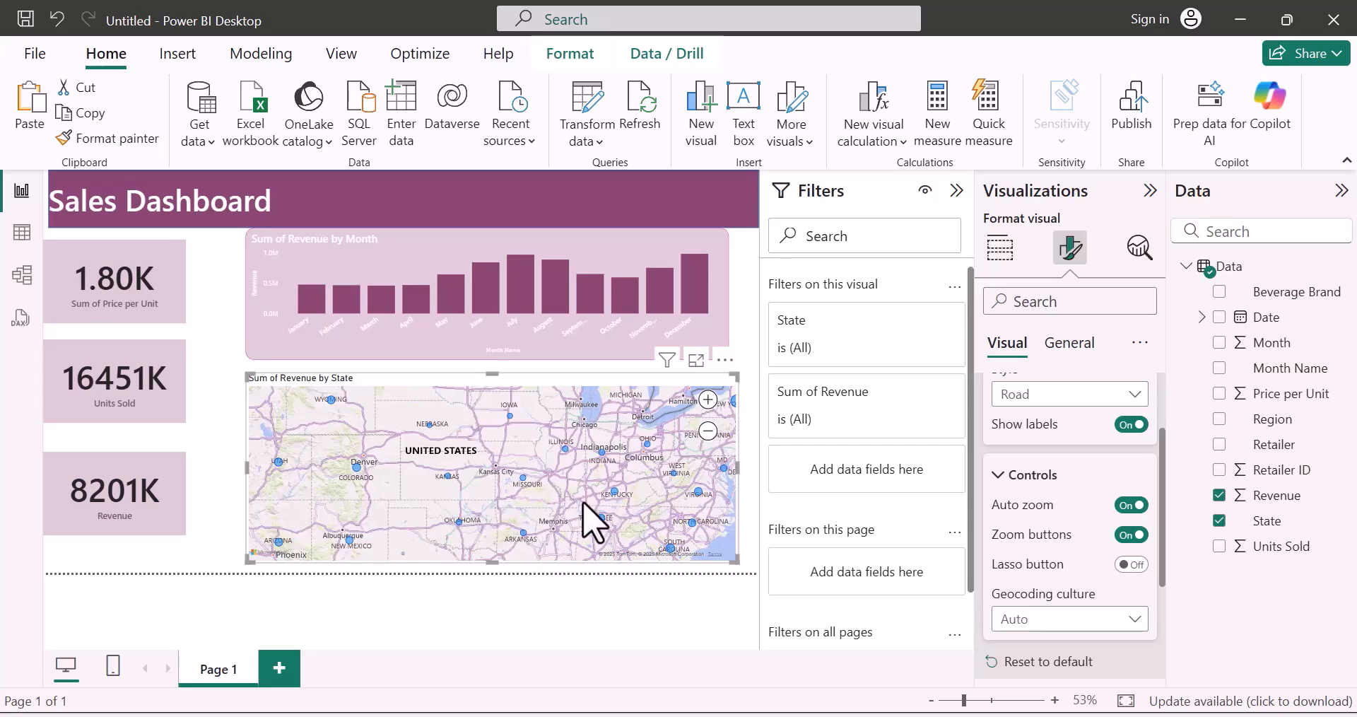
pyautogui.scroll(1, 540, 522)
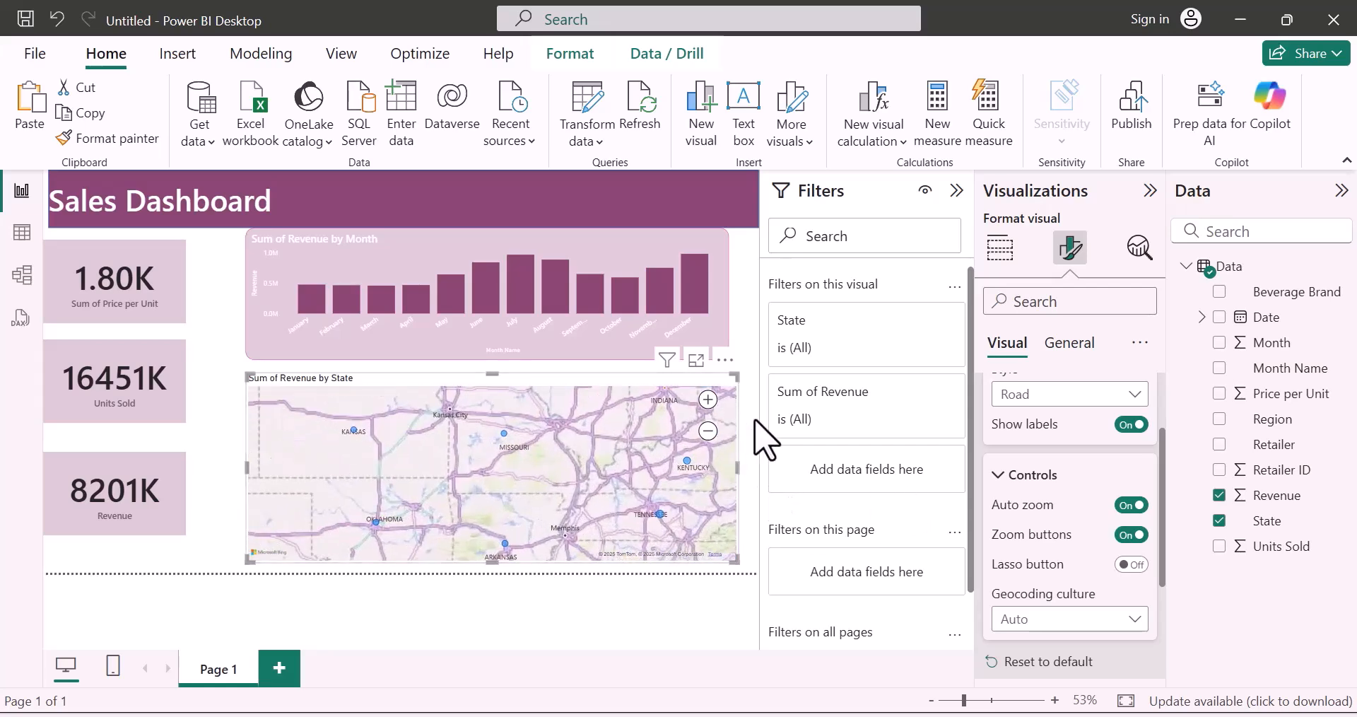
pyautogui.scroll(-1, 640, 478)
pyautogui.click(708, 430)
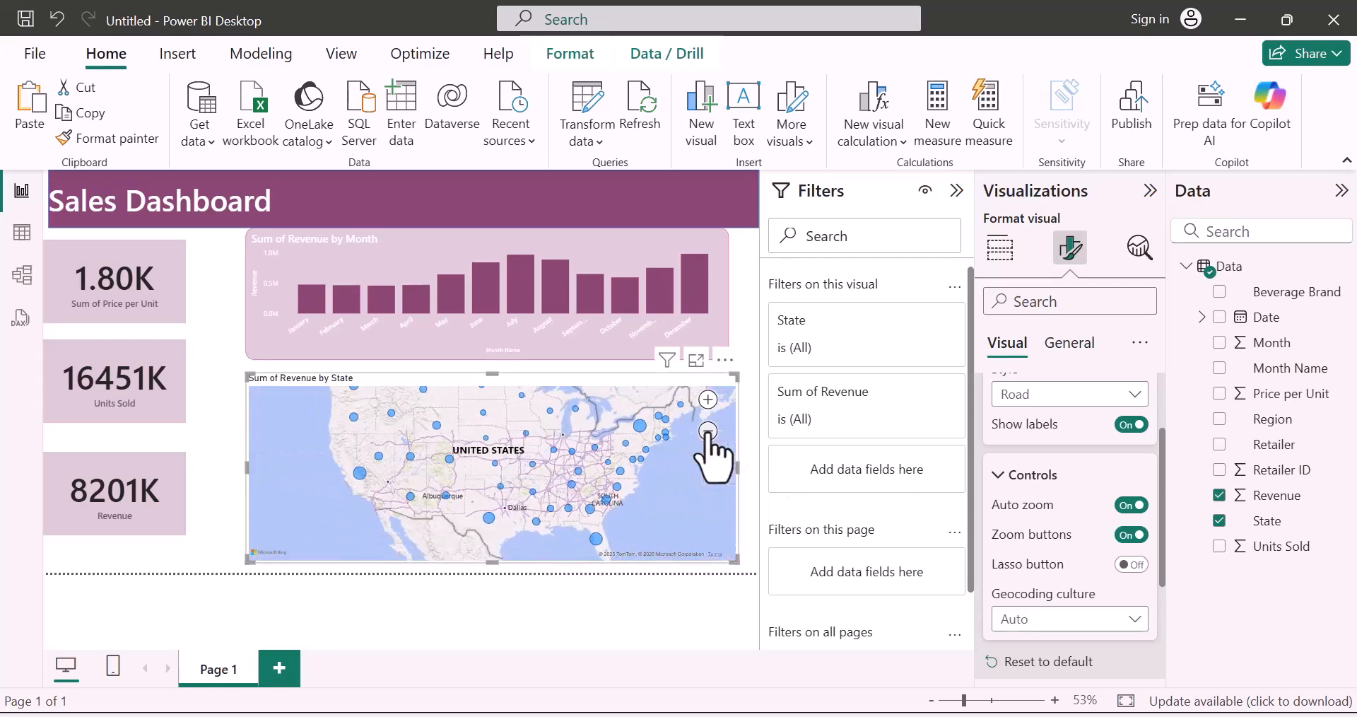
pyautogui.click(708, 399)
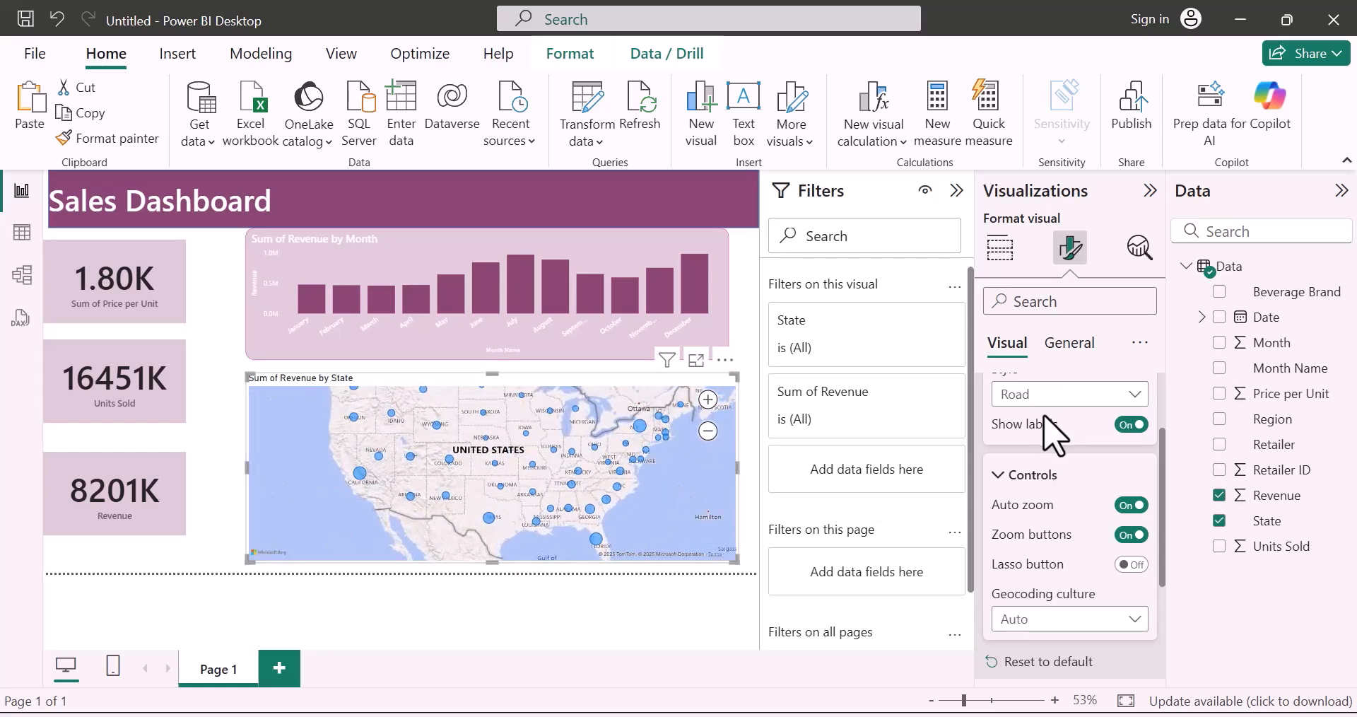
# - Try the Data range and Magnitude range scaling options for the map bubbles, returning to Auto
pyautogui.scroll(2, 1053, 432)
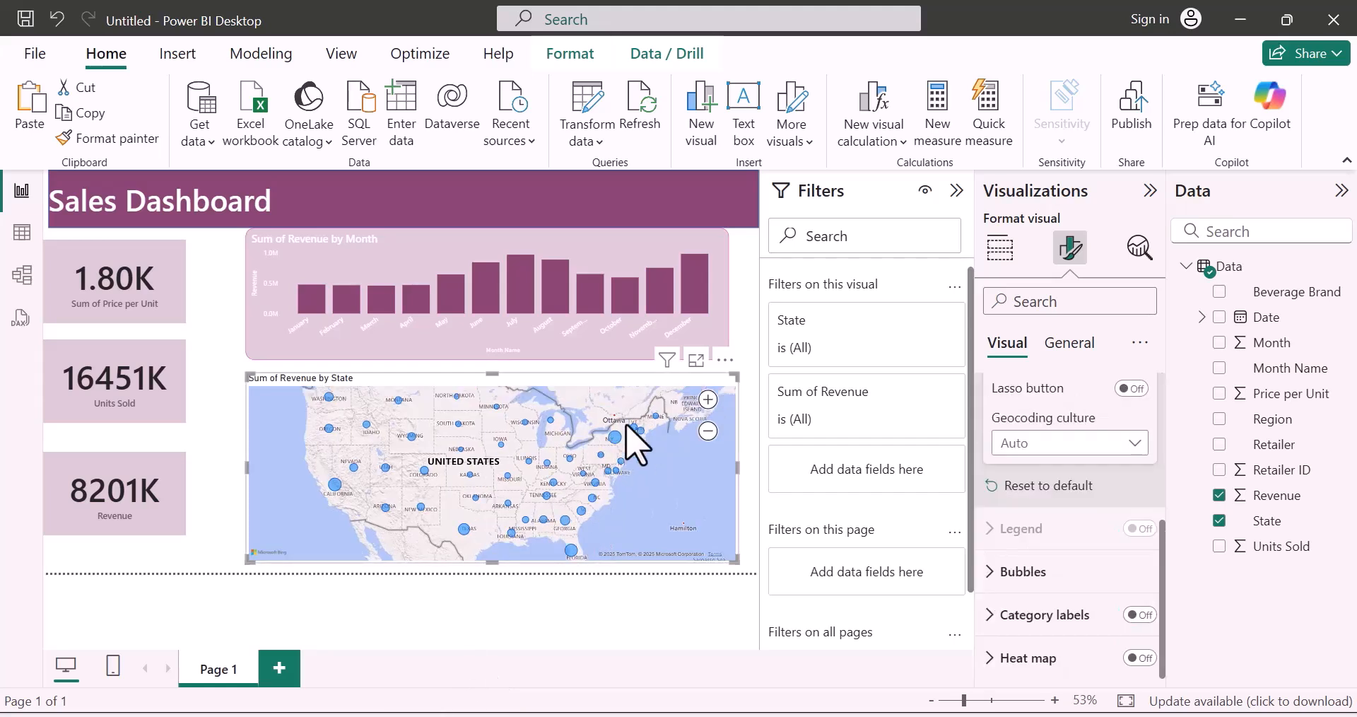
pyautogui.click(999, 573)
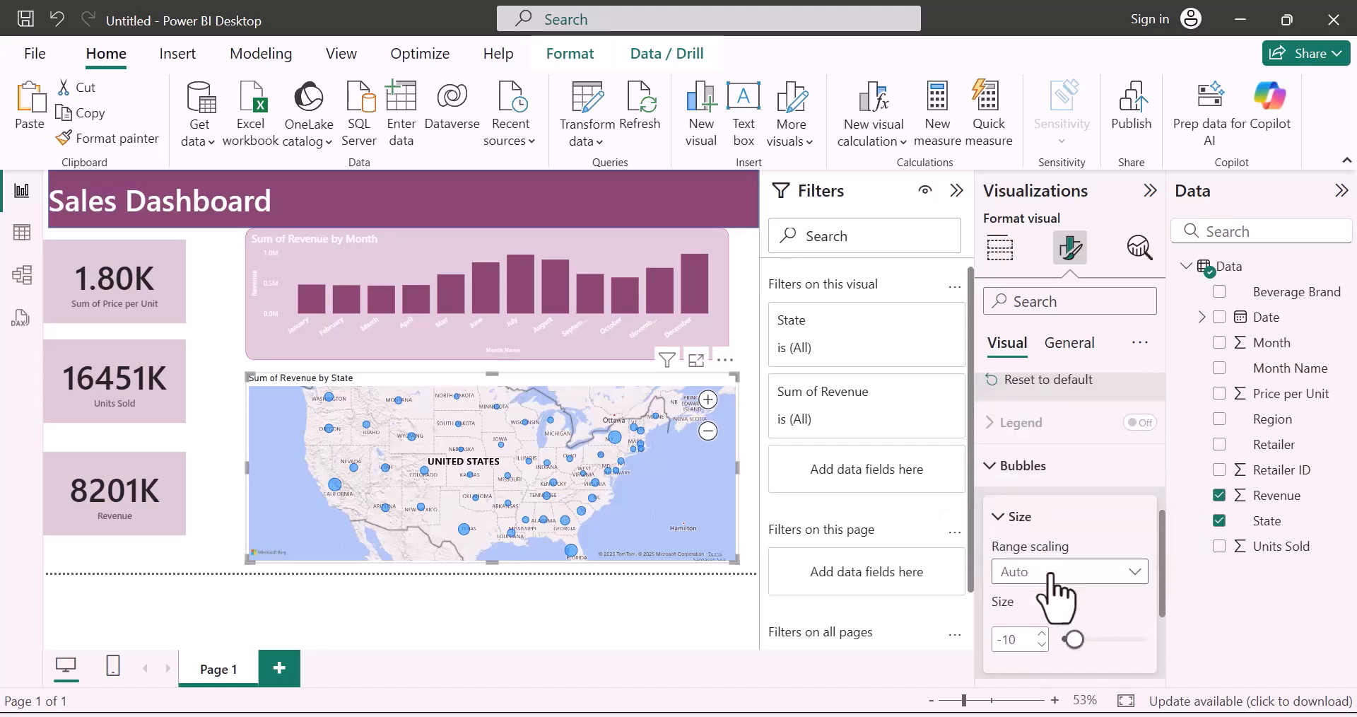
pyautogui.click(1051, 574)
pyautogui.click(1038, 639)
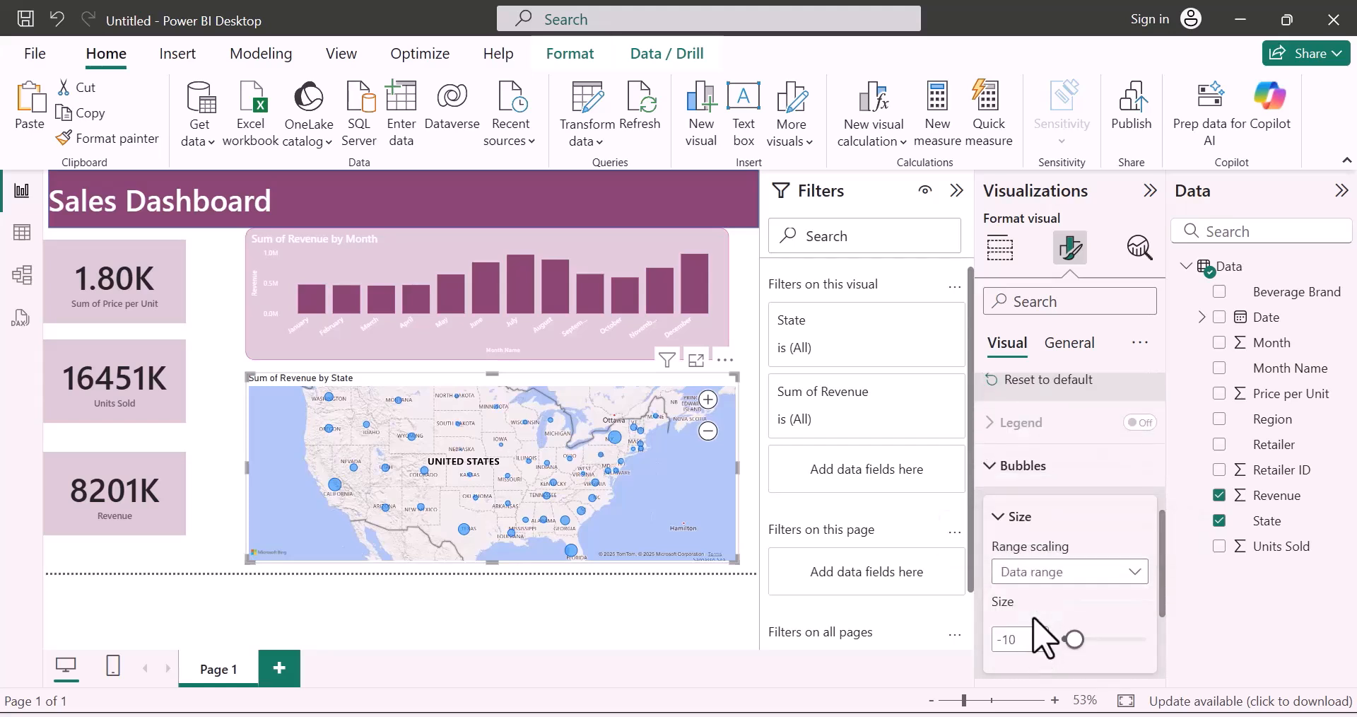
pyautogui.click(1039, 575)
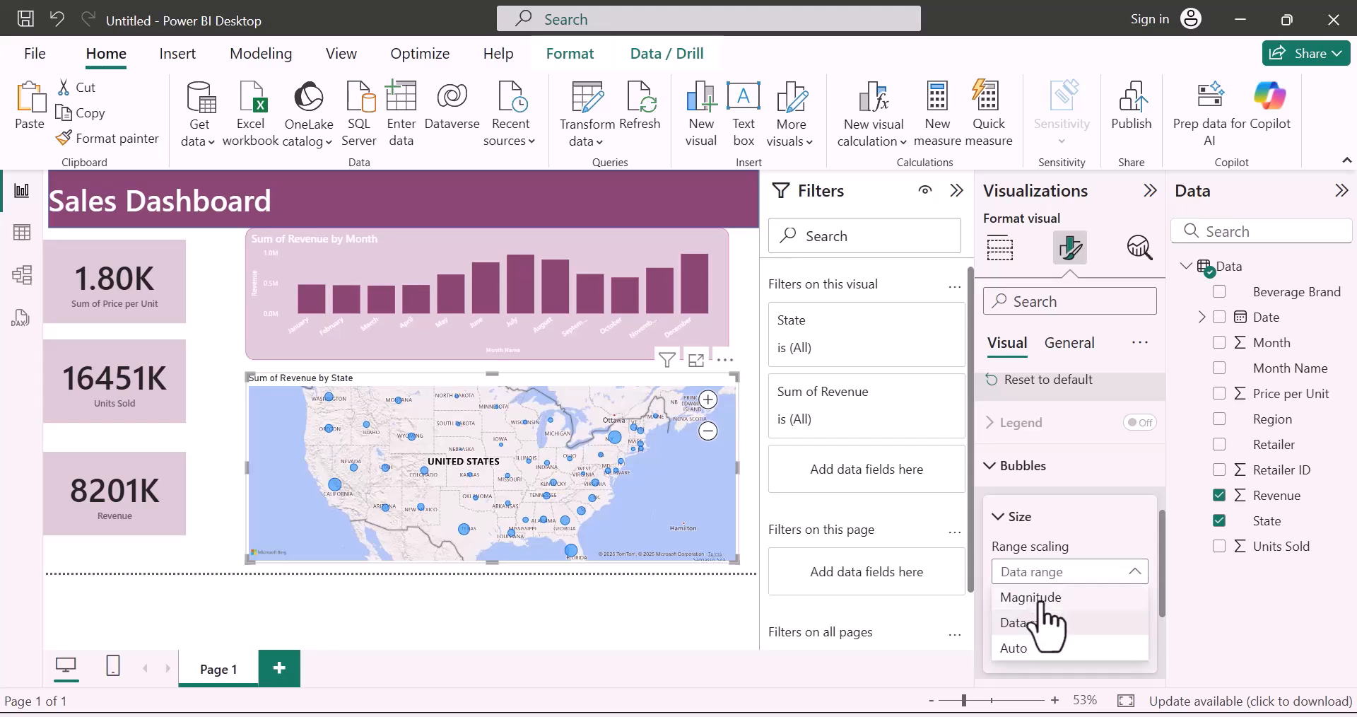
pyautogui.click(1040, 600)
pyautogui.click(1061, 572)
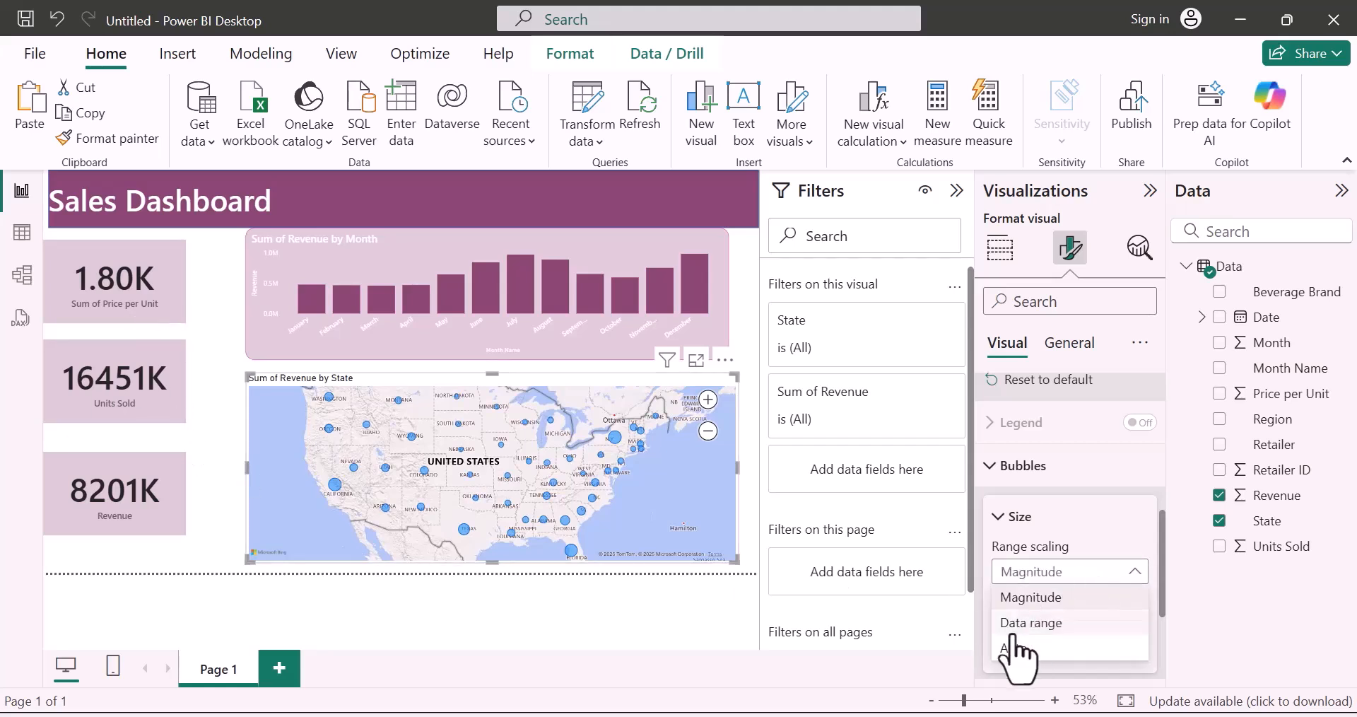
pyautogui.click(1016, 649)
# - Set the map's bubble size to 4 and the default bubble color to the recently used dark plum
pyautogui.scroll(-2, 1064, 620)
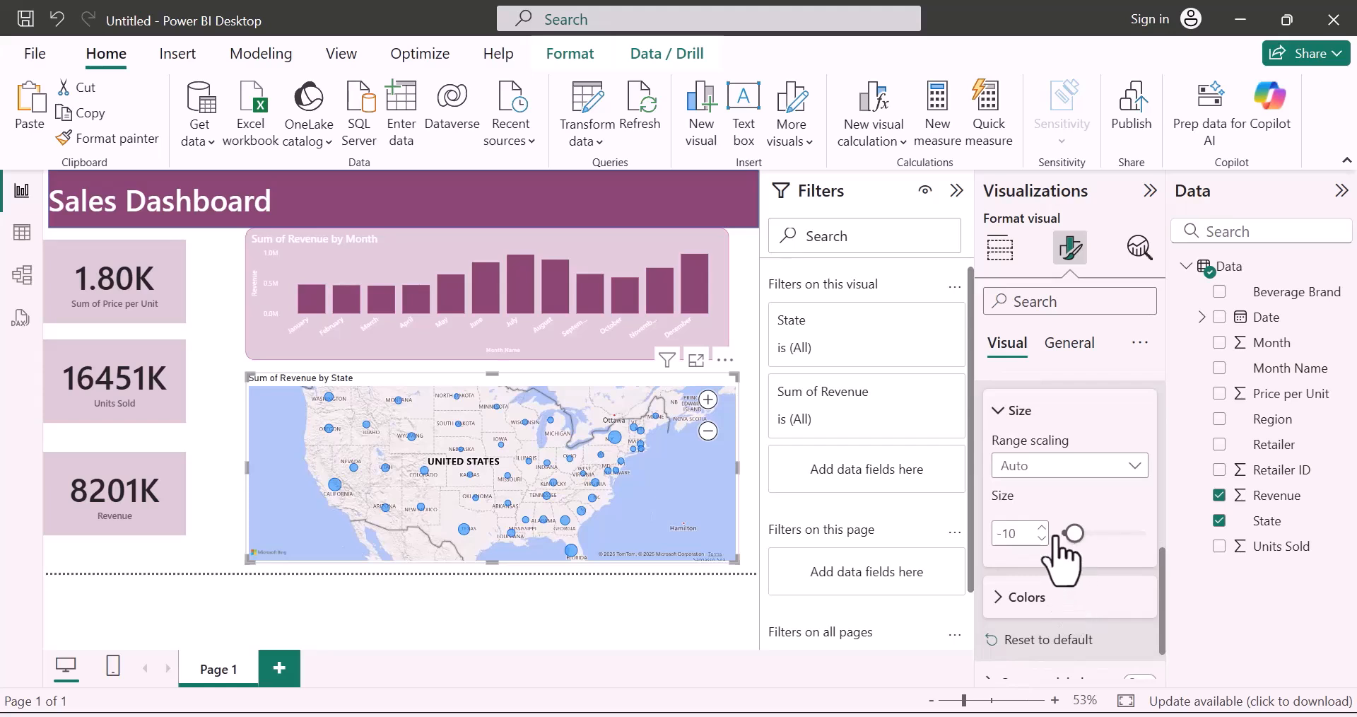
pyautogui.moveTo(1074, 533); pyautogui.dragTo(1079, 533)
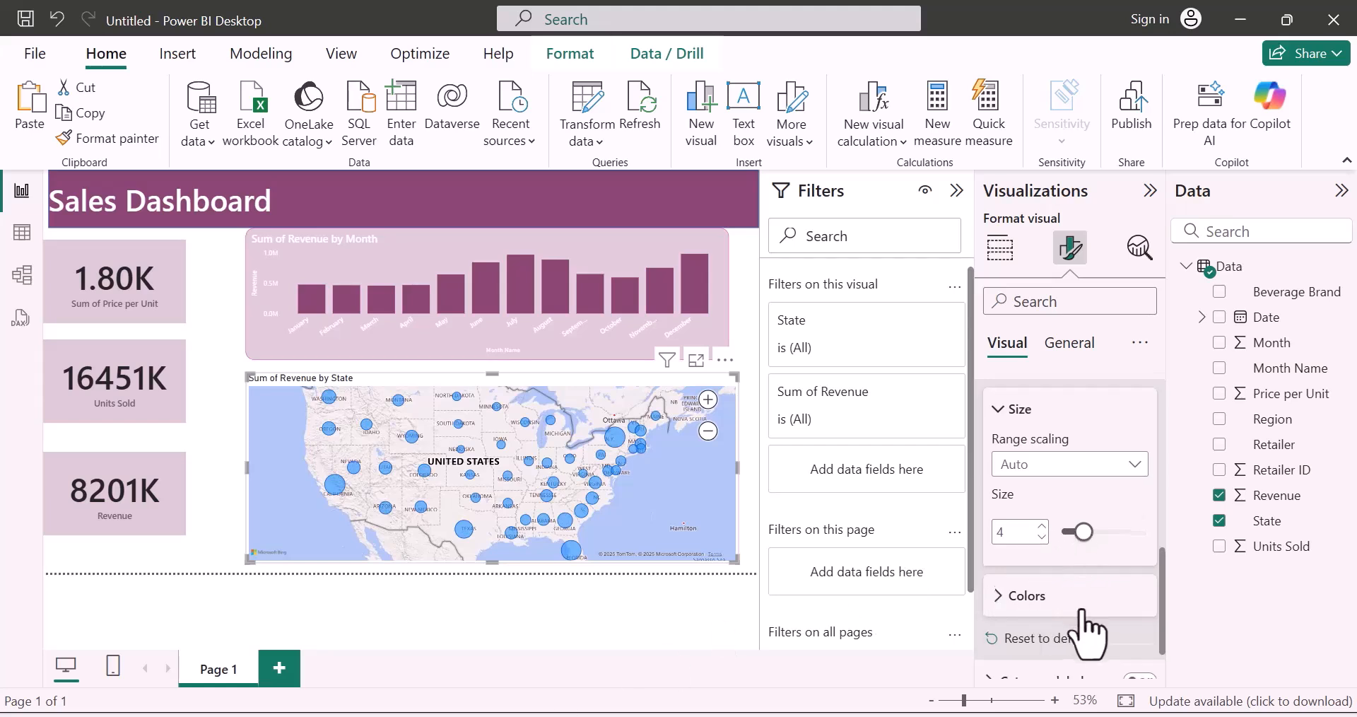
pyautogui.scroll(-1, 1060, 587)
pyautogui.click(995, 534)
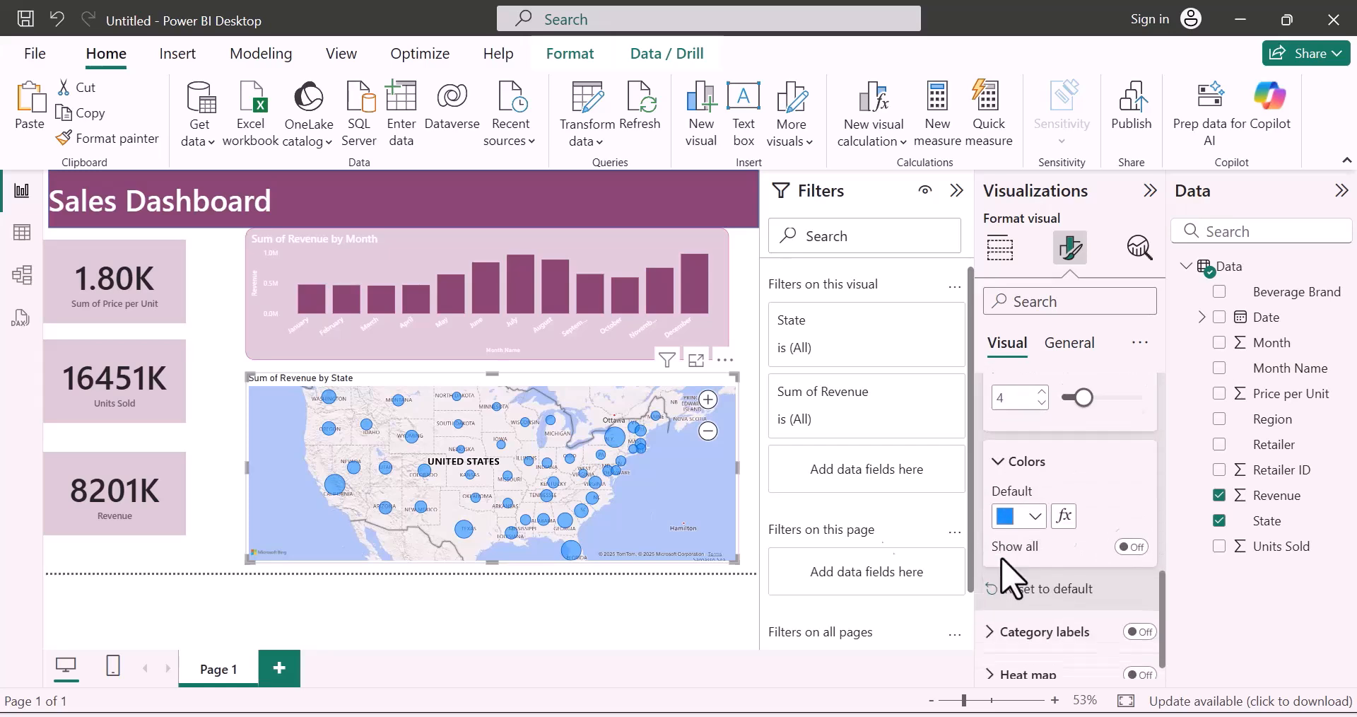
pyautogui.click(1035, 499)
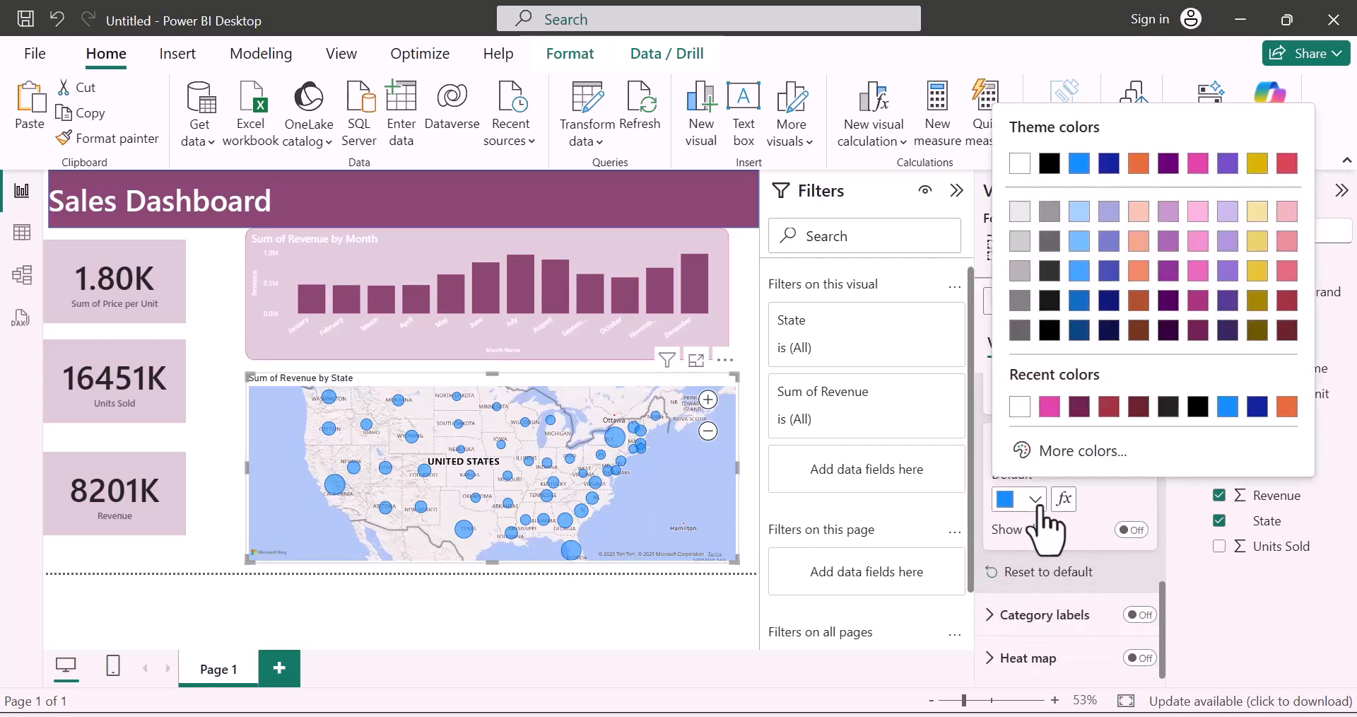
pyautogui.click(1086, 404)
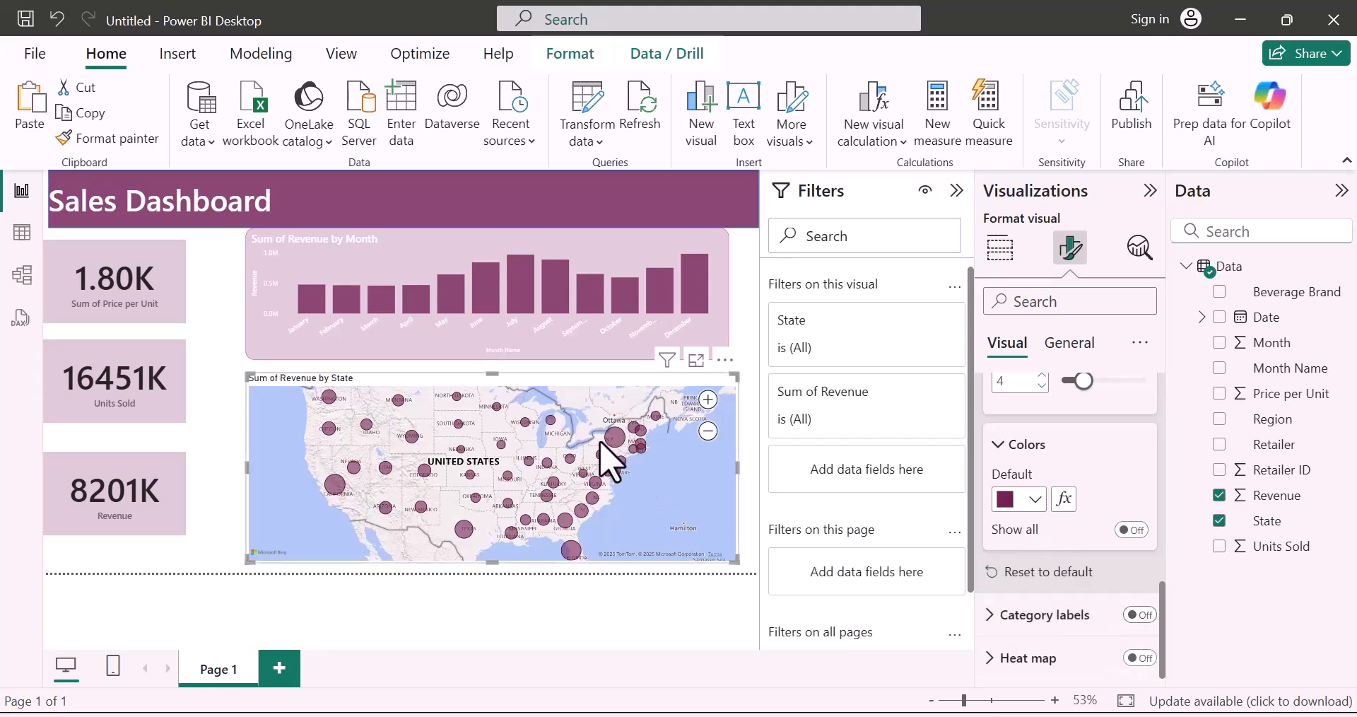
# - Try showing category labels on the map's state bubbles
pyautogui.click(1139, 615)
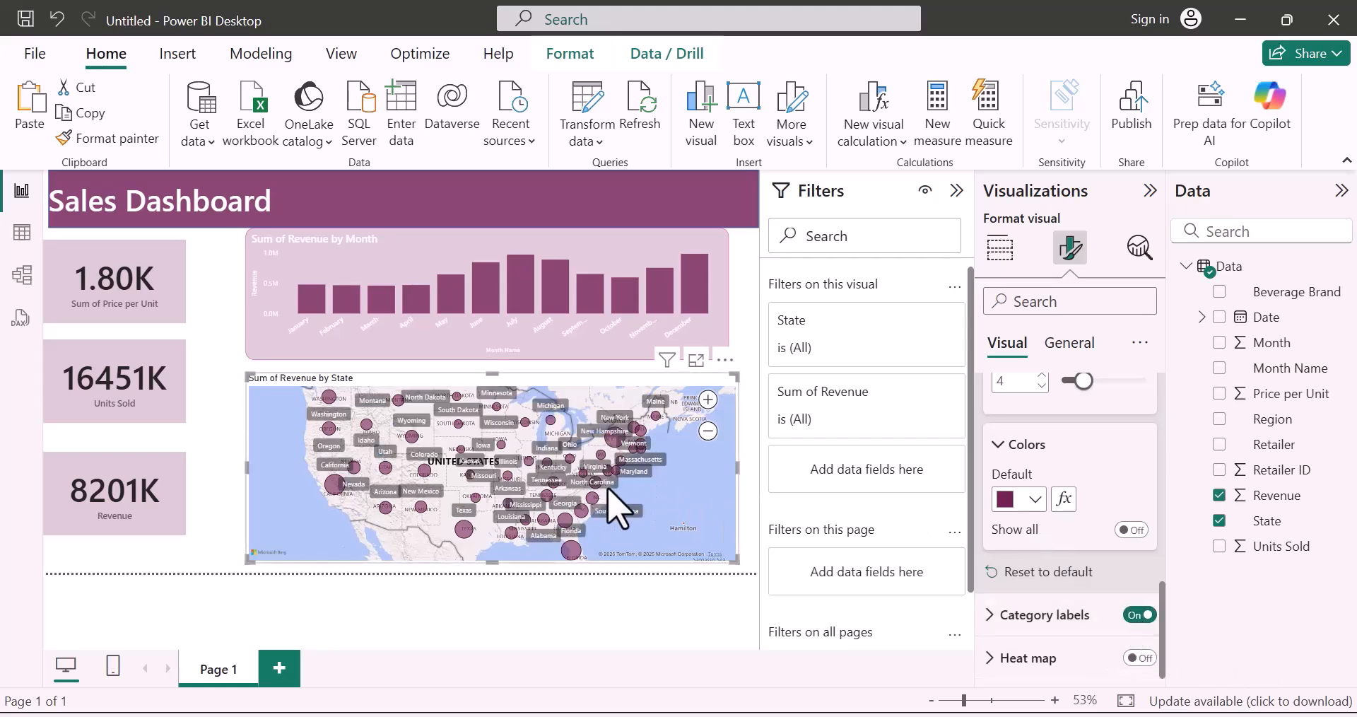
pyautogui.click(1139, 615)
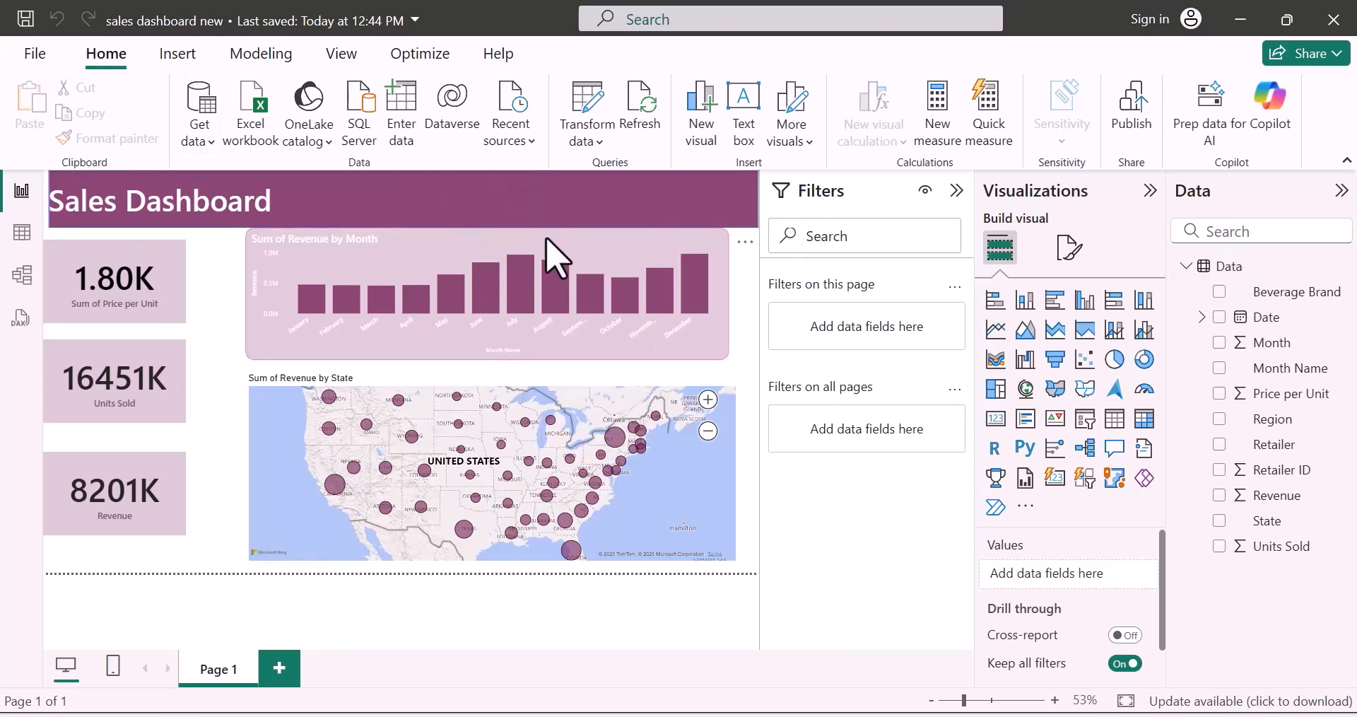
# - Add a slicer, fit it into the banner beside the Sales Dashboard title, and populate it with the Beverage Brand field
pyautogui.moveTo(141, 332)
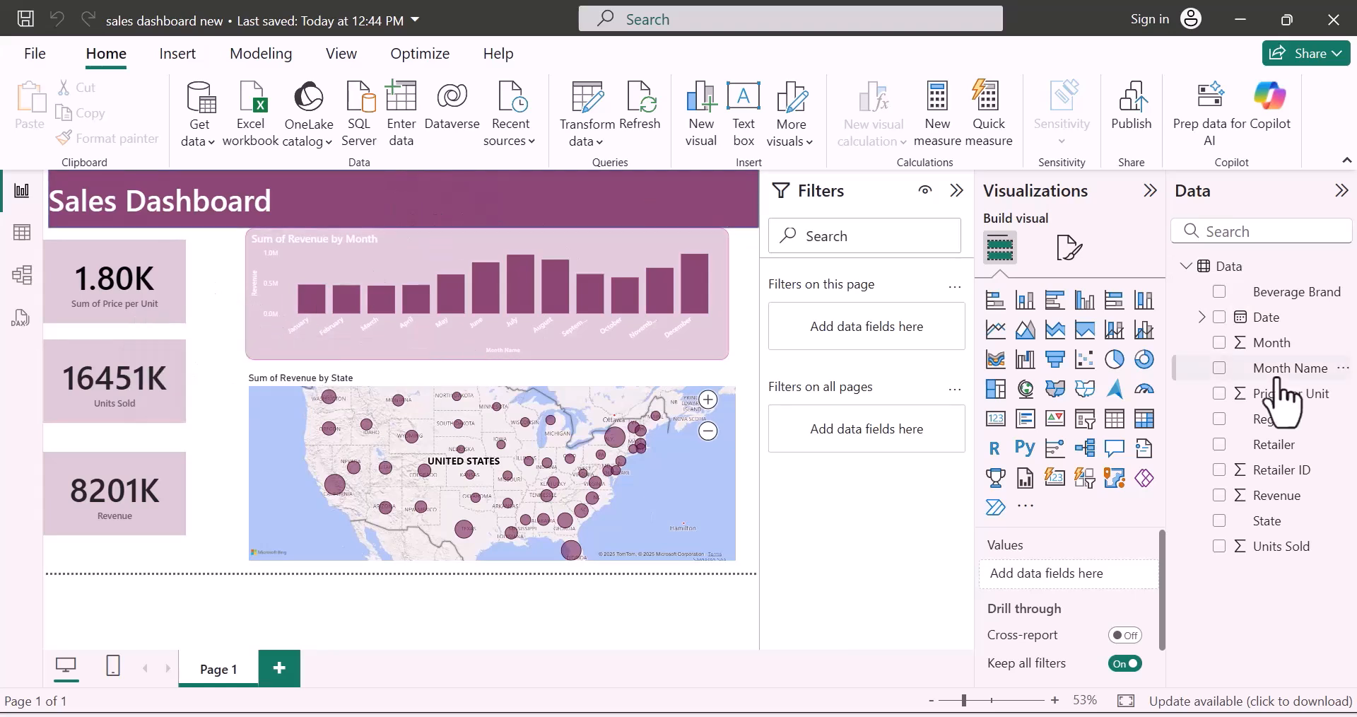
pyautogui.click(1087, 420)
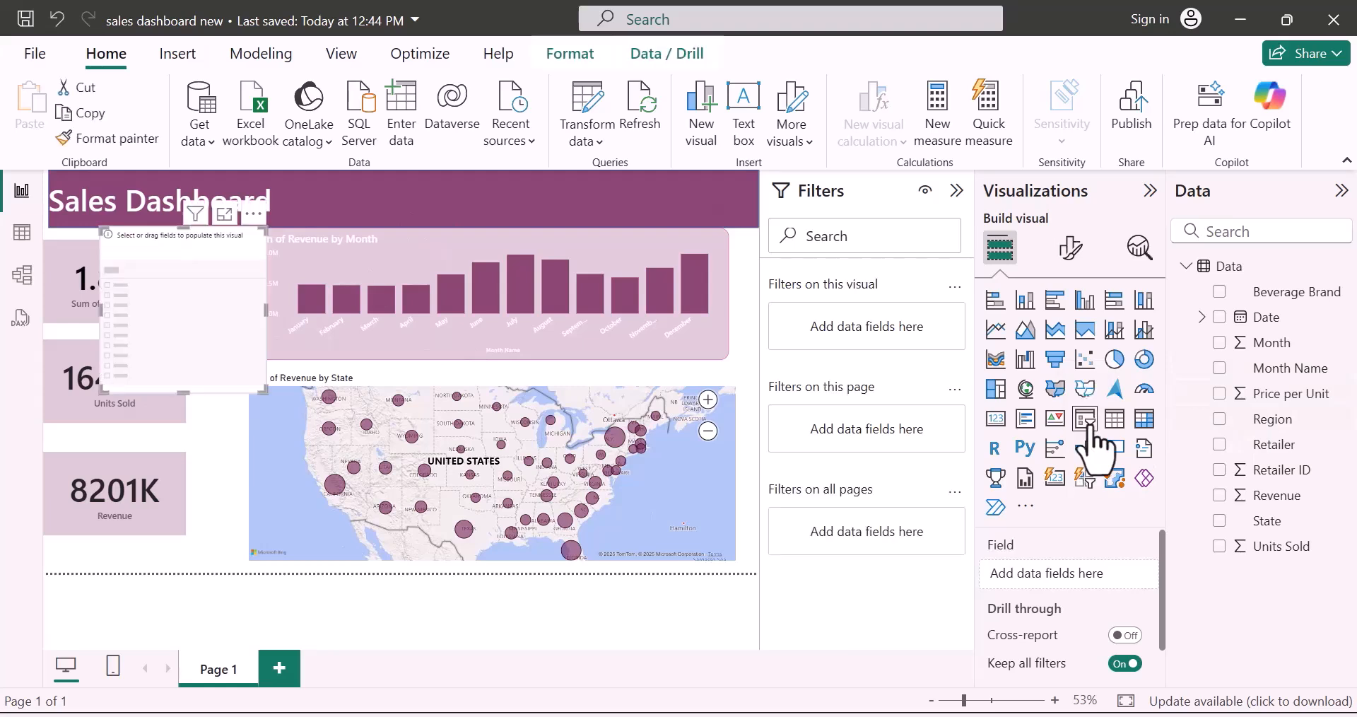
pyautogui.moveTo(194, 268); pyautogui.dragTo(385, 212)
pyautogui.moveTo(456, 259); pyautogui.dragTo(755, 231)
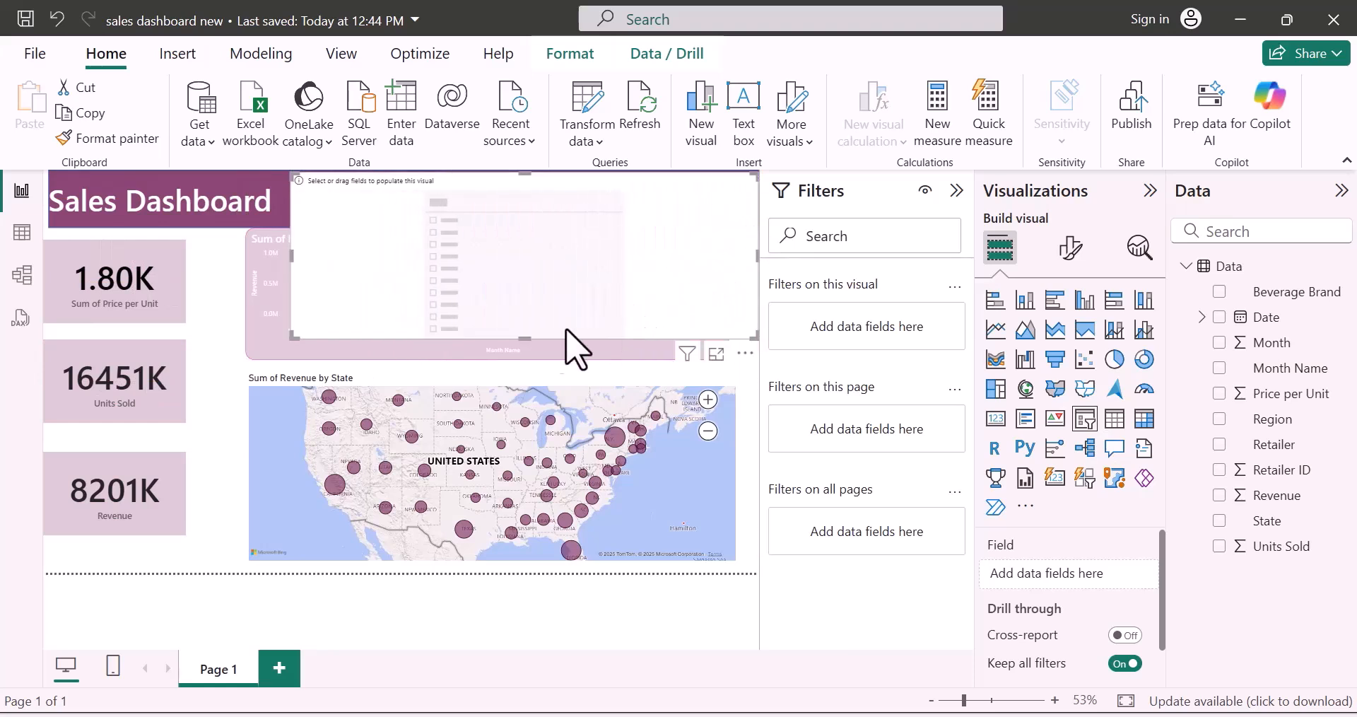
pyautogui.moveTo(526, 338); pyautogui.dragTo(499, 220)
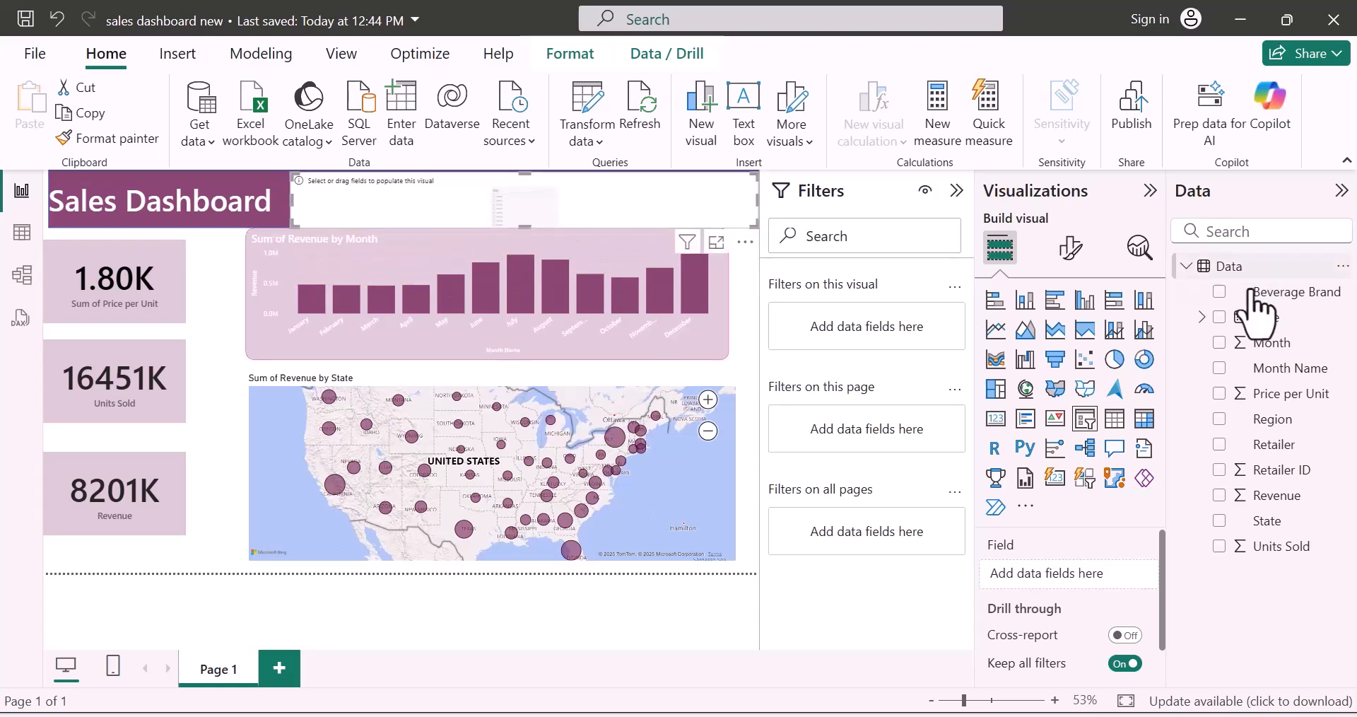
pyautogui.click(1256, 291)
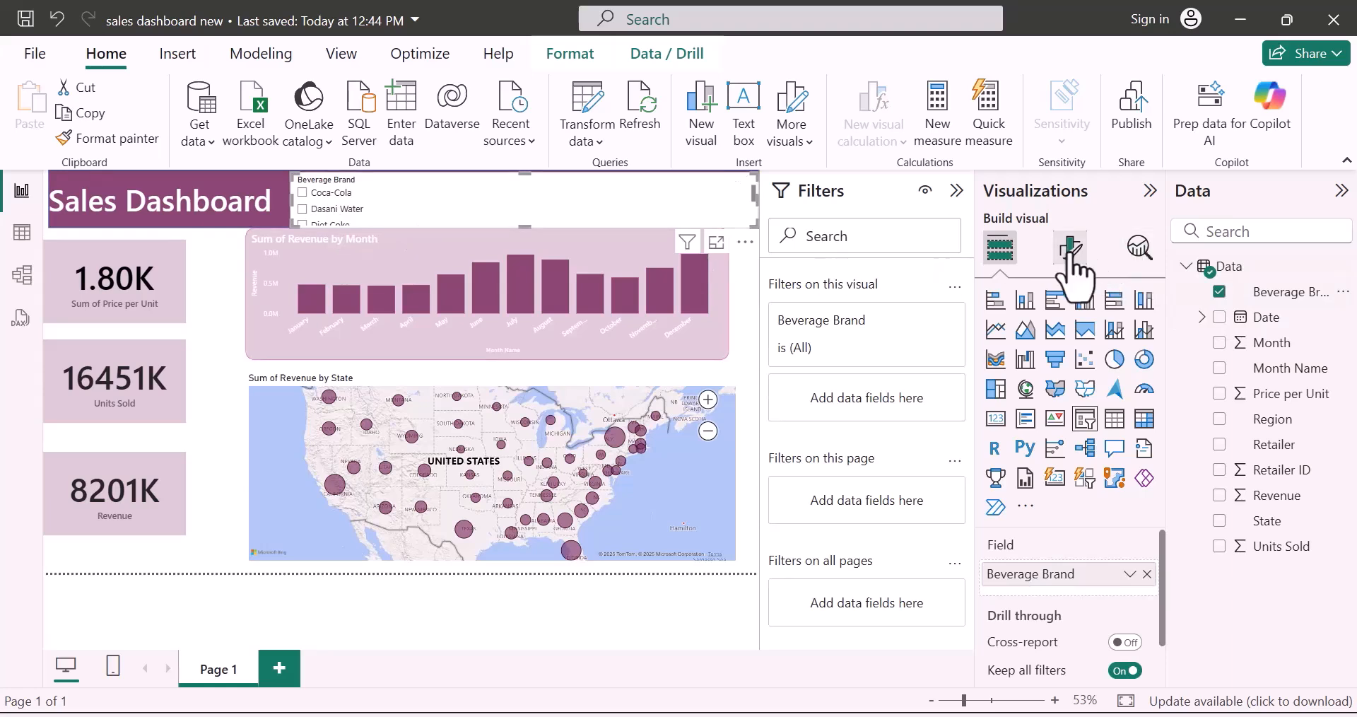
# - Set the Beverage Brand slicer's style to Tile and turn off its slicer header
pyautogui.click(1071, 247)
pyautogui.click(990, 395)
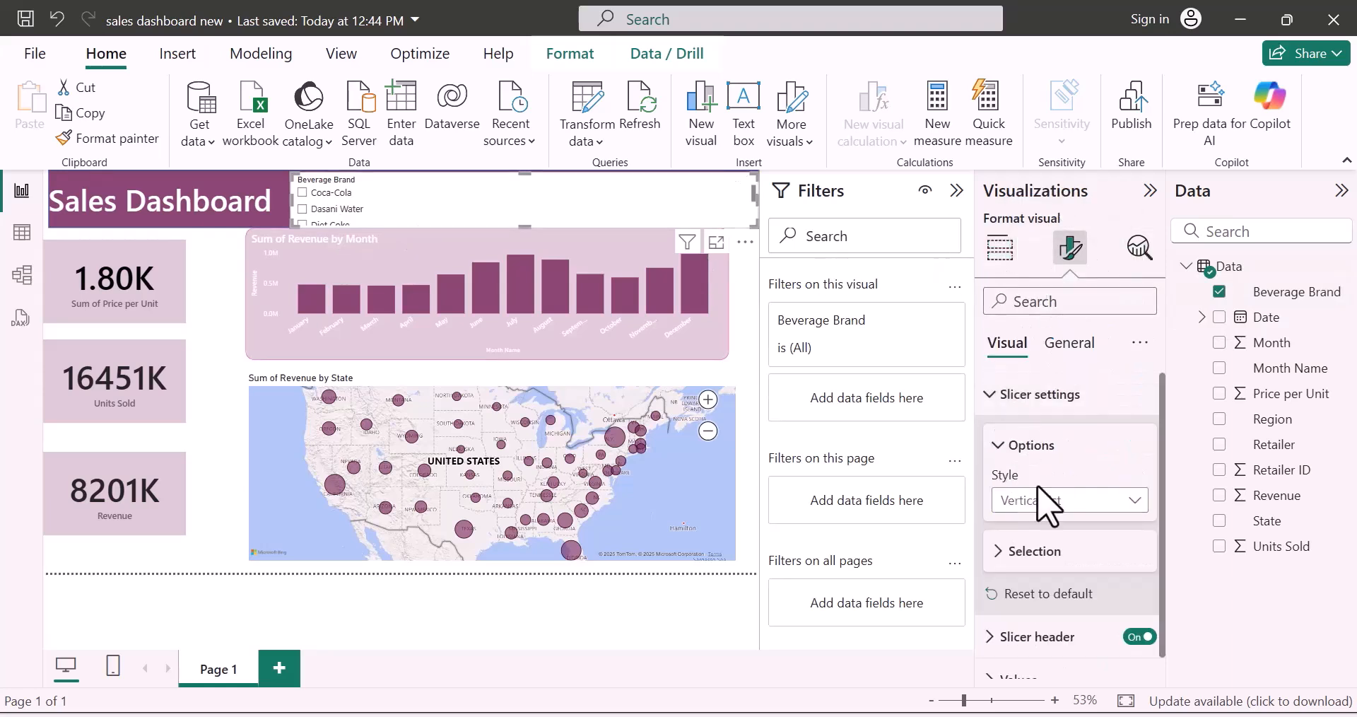
pyautogui.click(1060, 499)
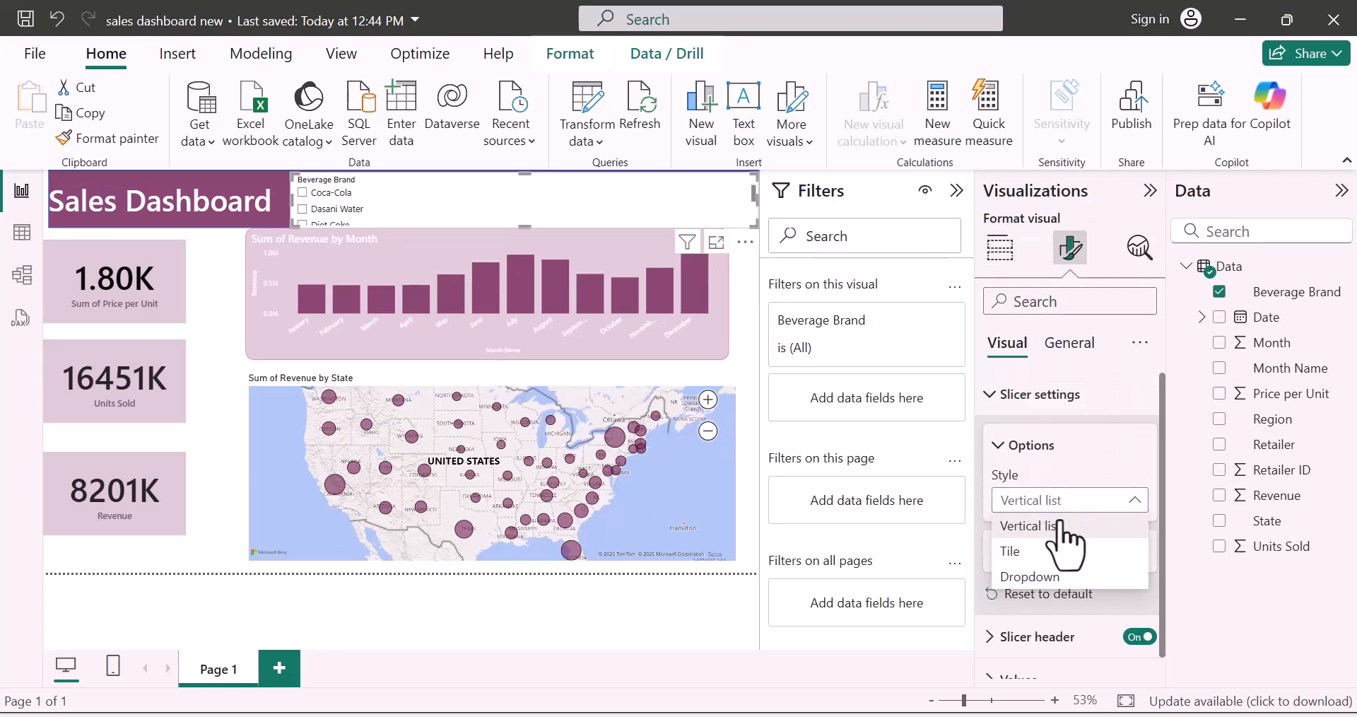
pyautogui.click(1060, 551)
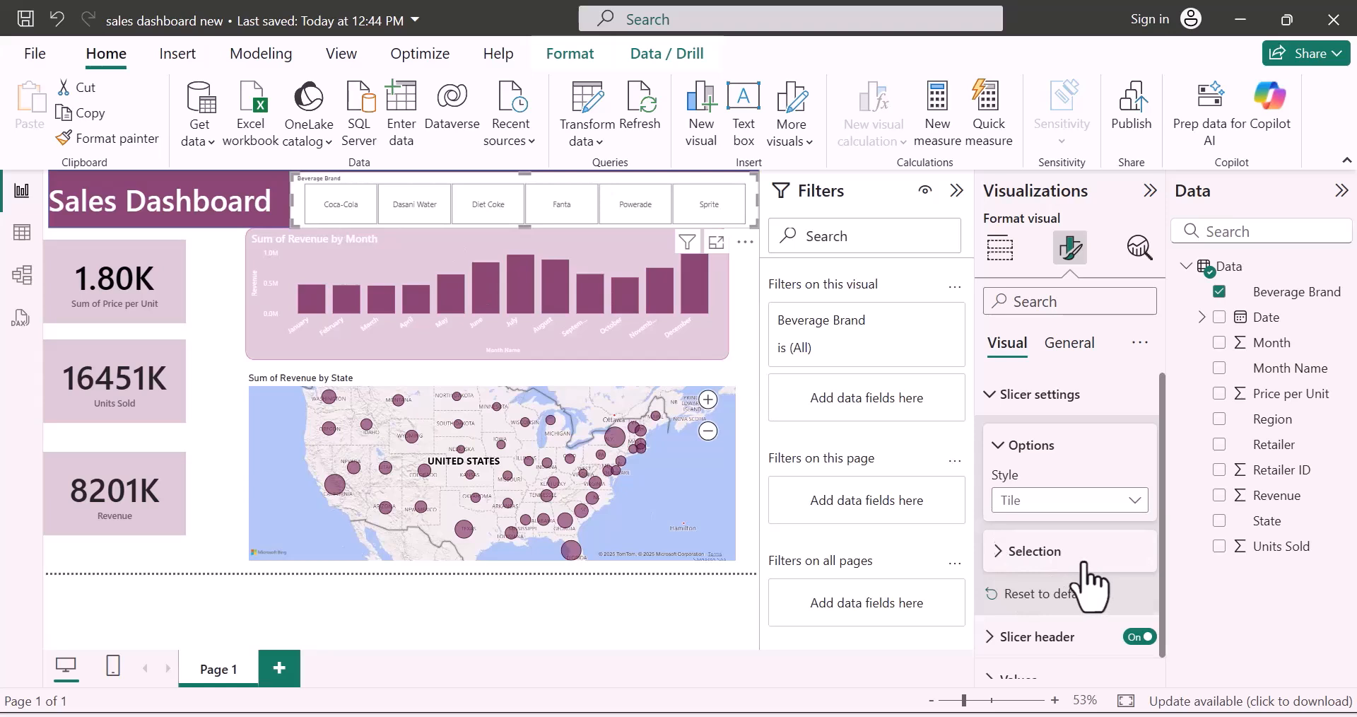
pyautogui.scroll(-1, 1089, 587)
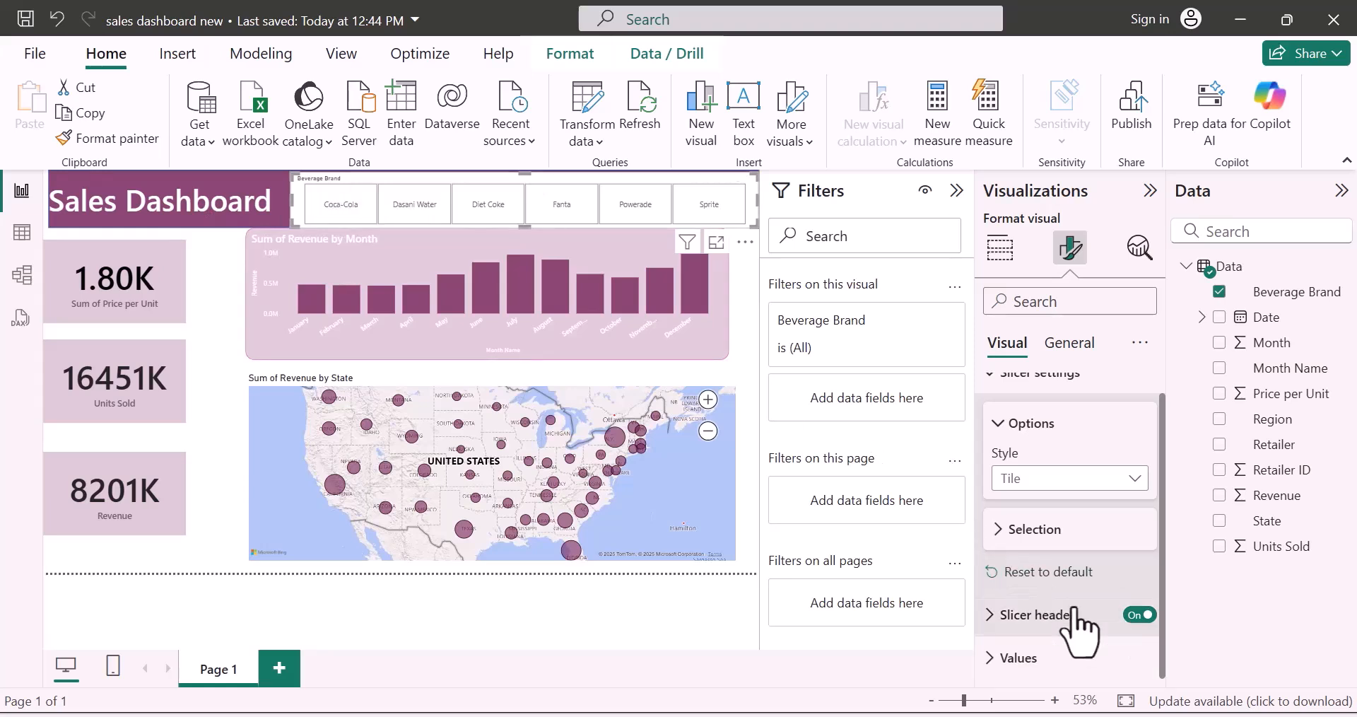
pyautogui.click(1136, 614)
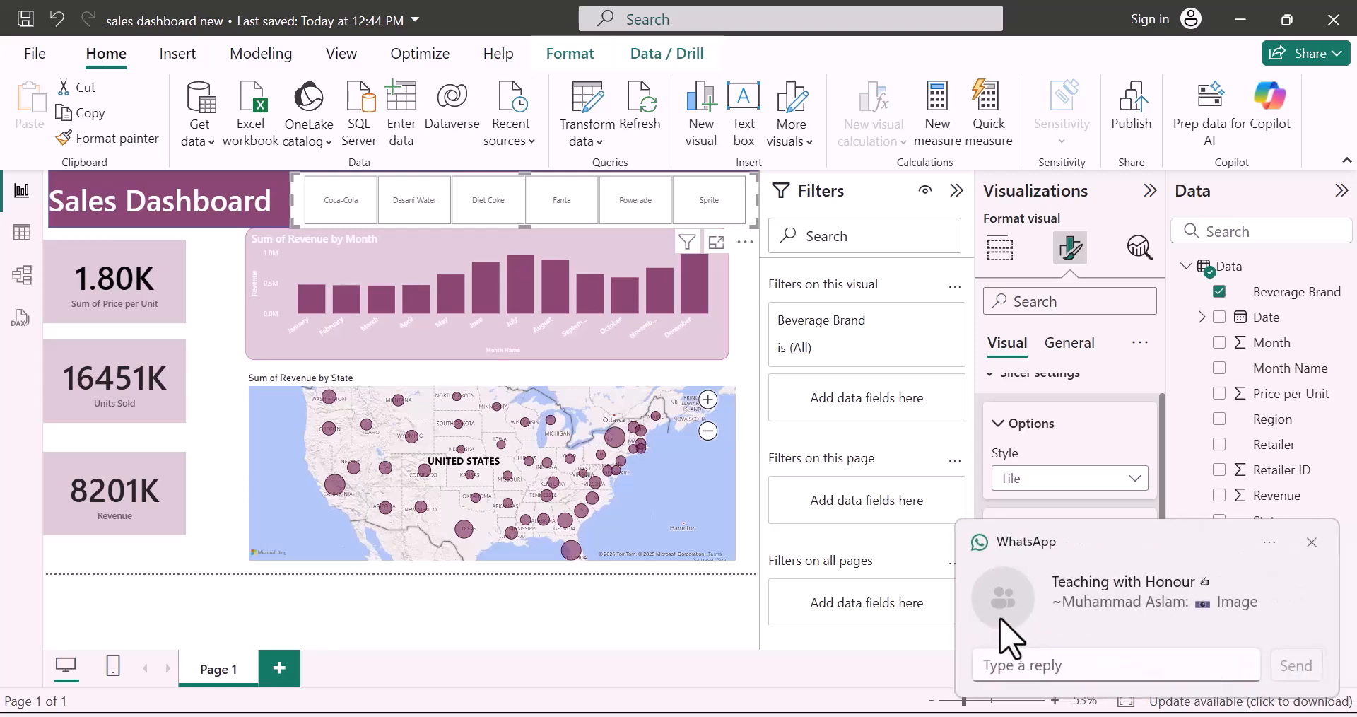
pyautogui.click(1312, 542)
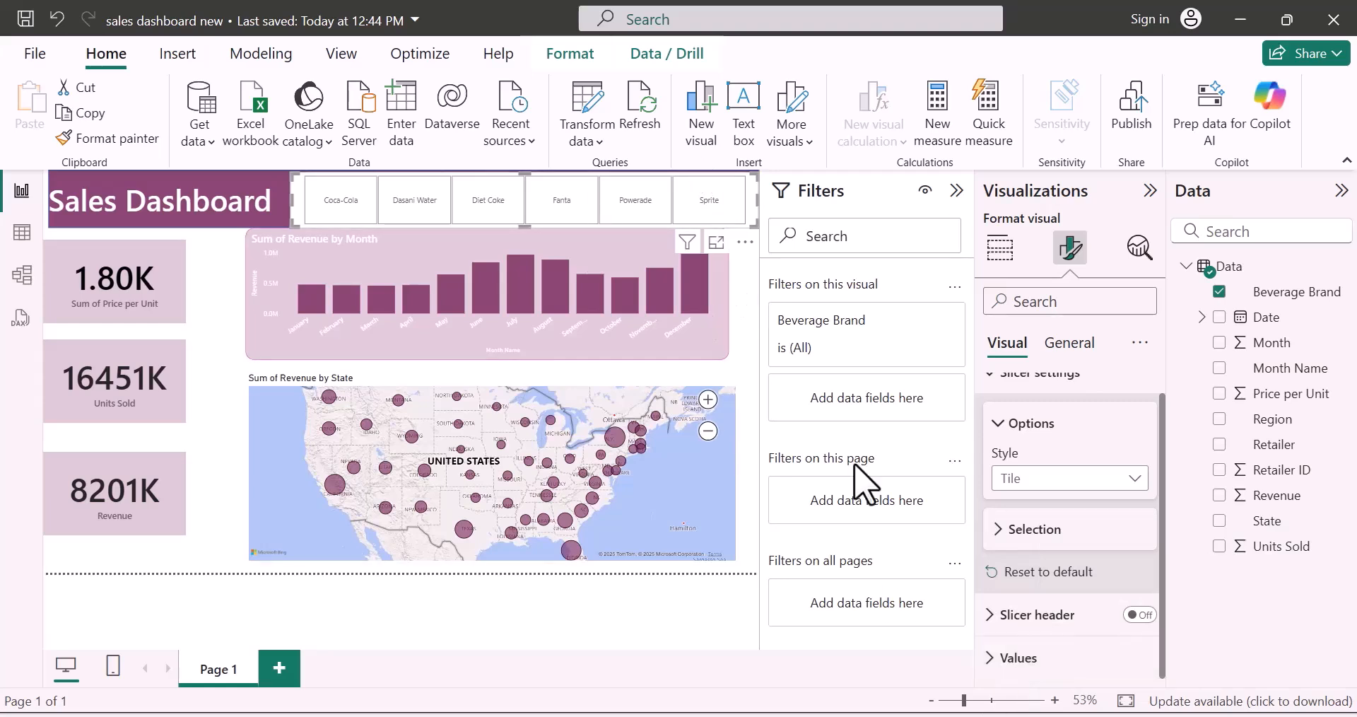
# - Set the font size of the slicer's values to 15
pyautogui.click(982, 657)
pyautogui.scroll(-3, 1031, 622)
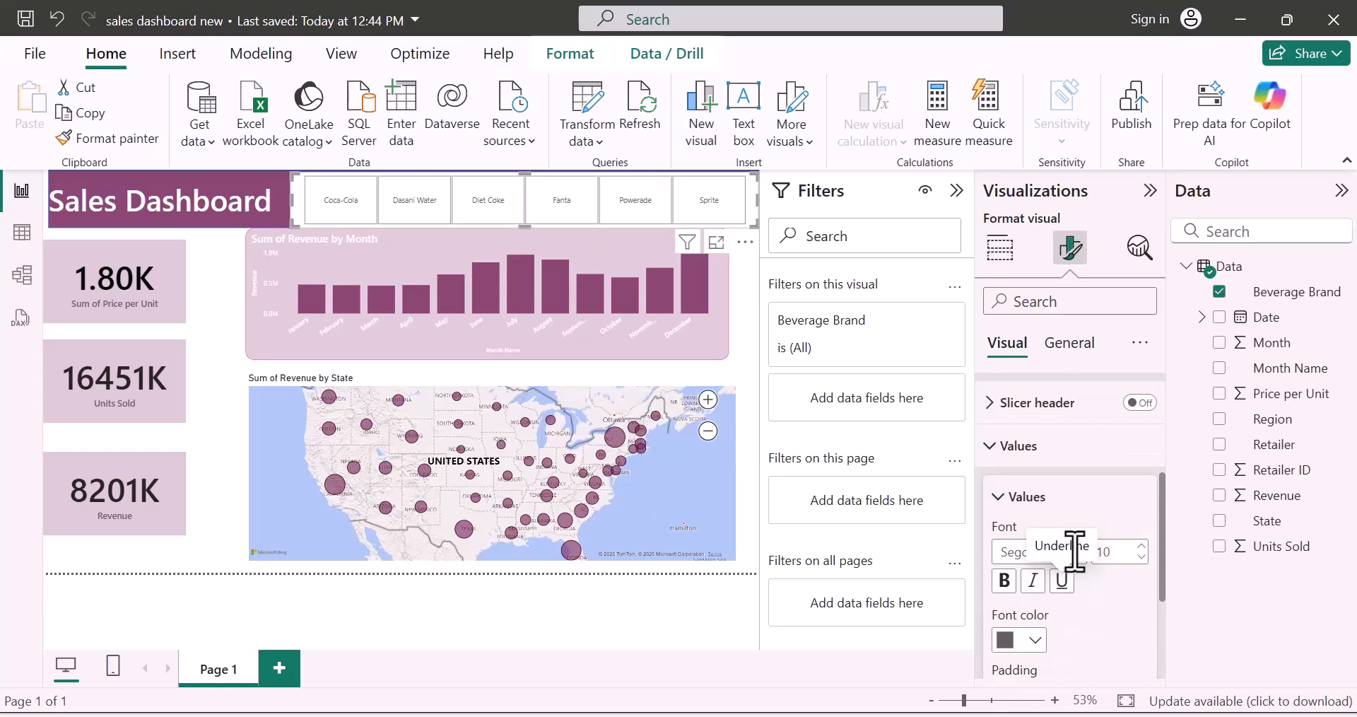
pyautogui.click(999, 555)
pyautogui.click(997, 422)
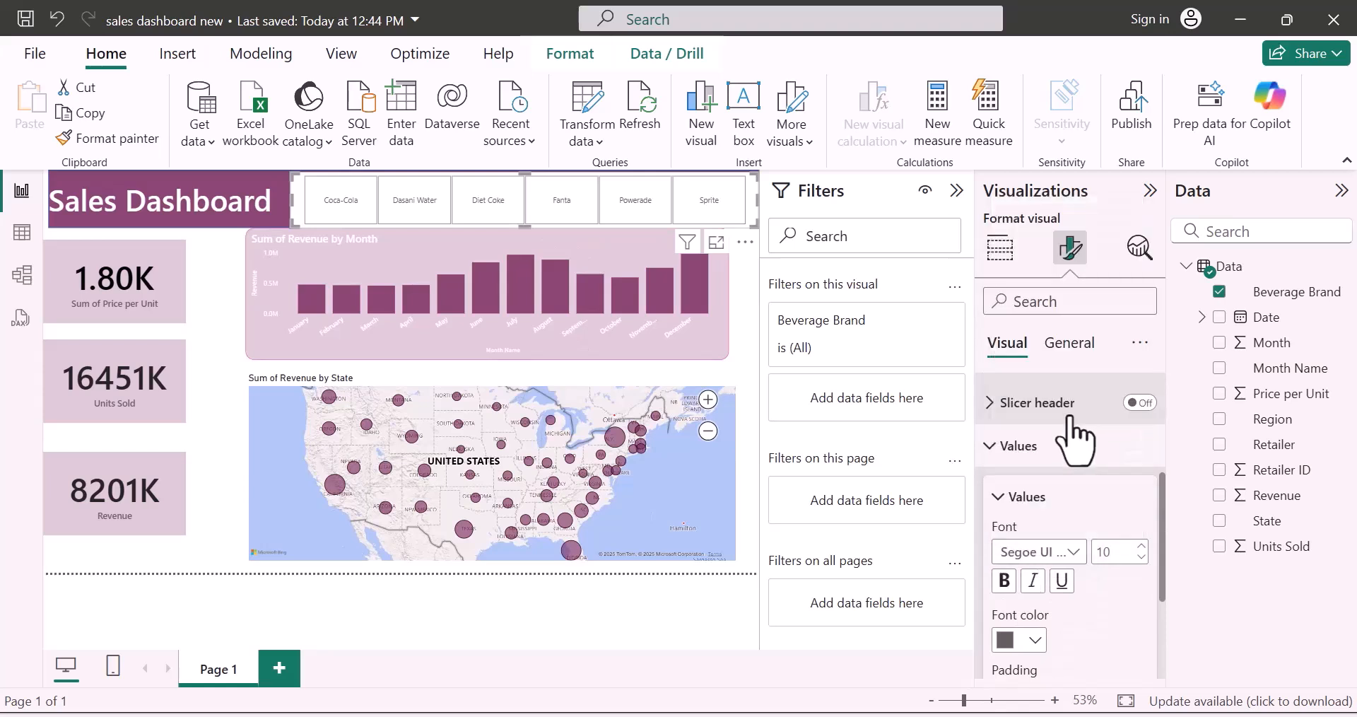
pyautogui.click(1126, 559)
pyautogui.write('15')
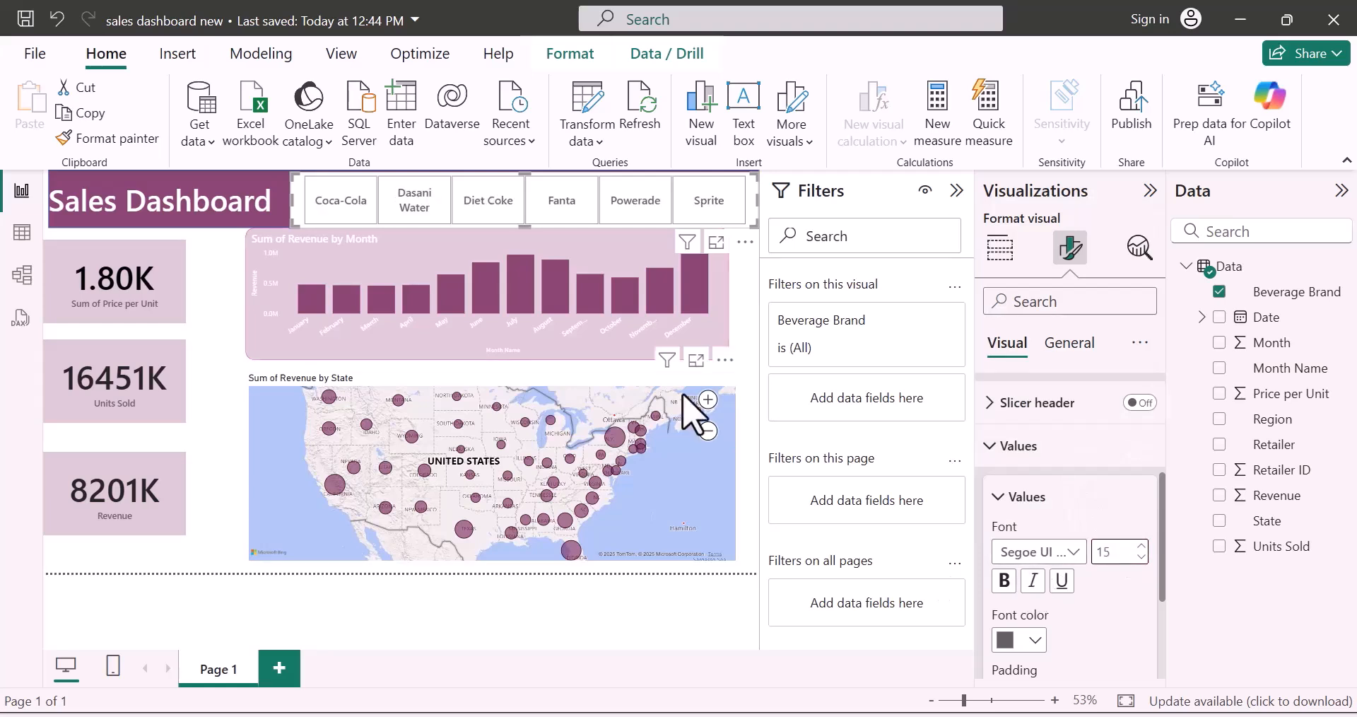
# - Give the slicer tiles a custom light plum background color, #E1CBE3
pyautogui.scroll(-3, 1028, 615)
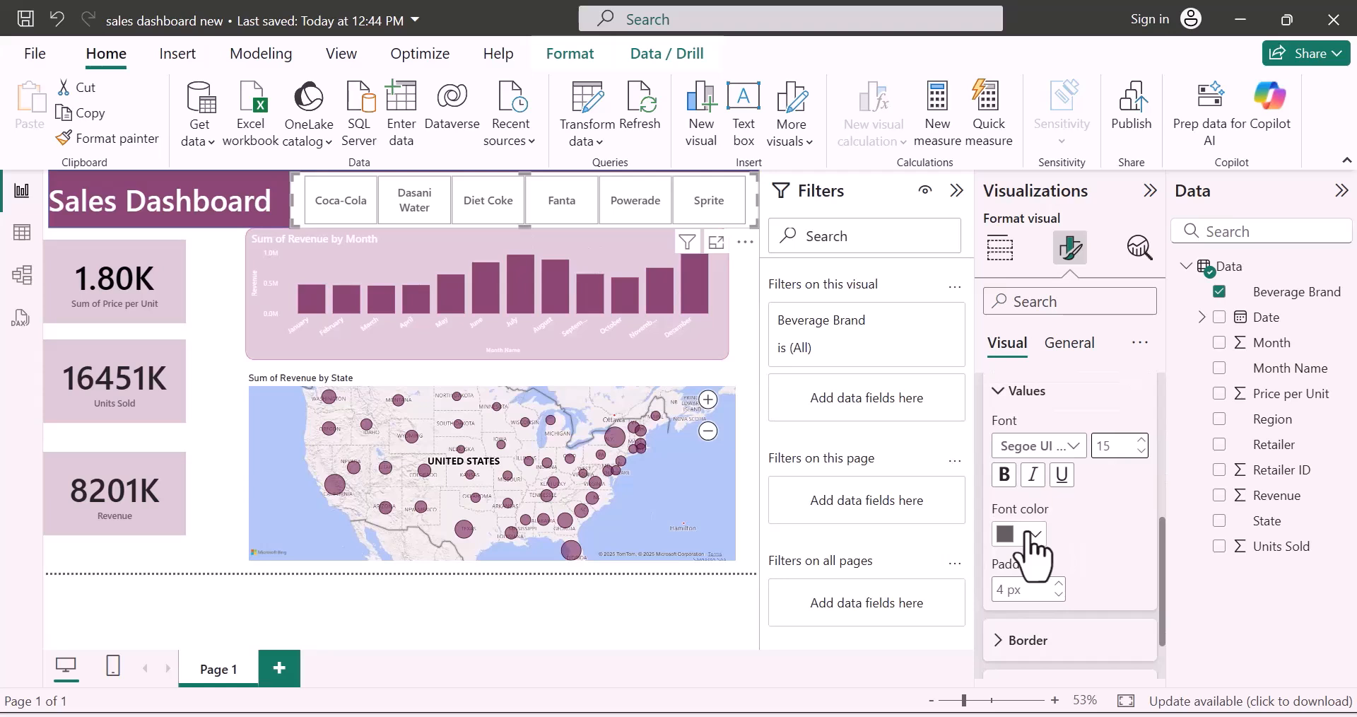
pyautogui.scroll(-2, 1039, 555)
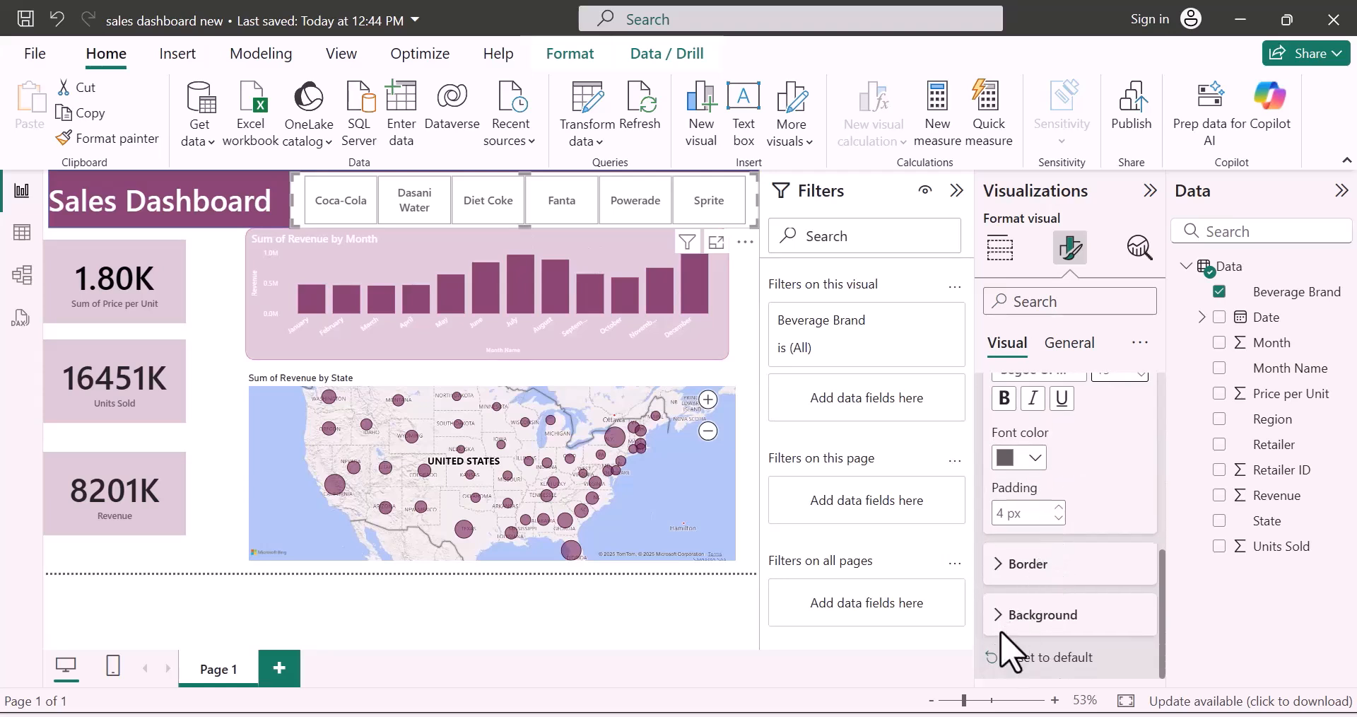
pyautogui.click(1002, 614)
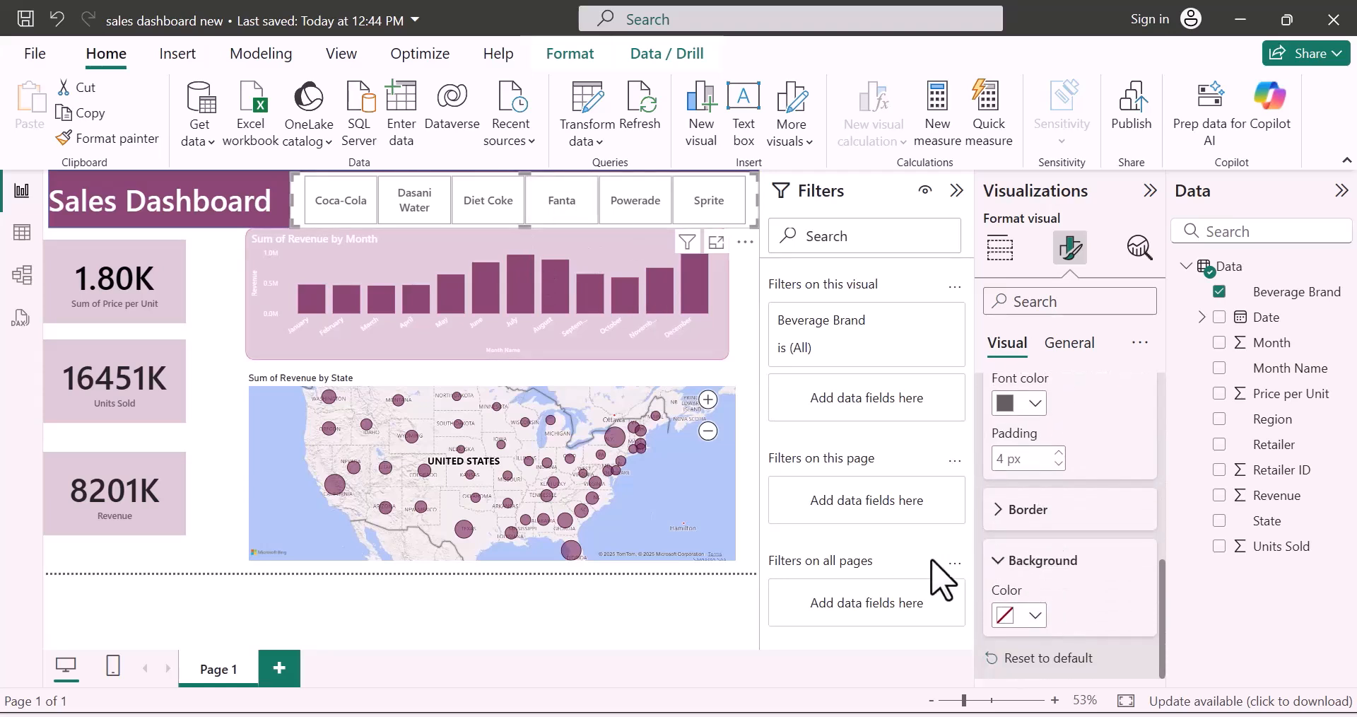
pyautogui.click(1019, 614)
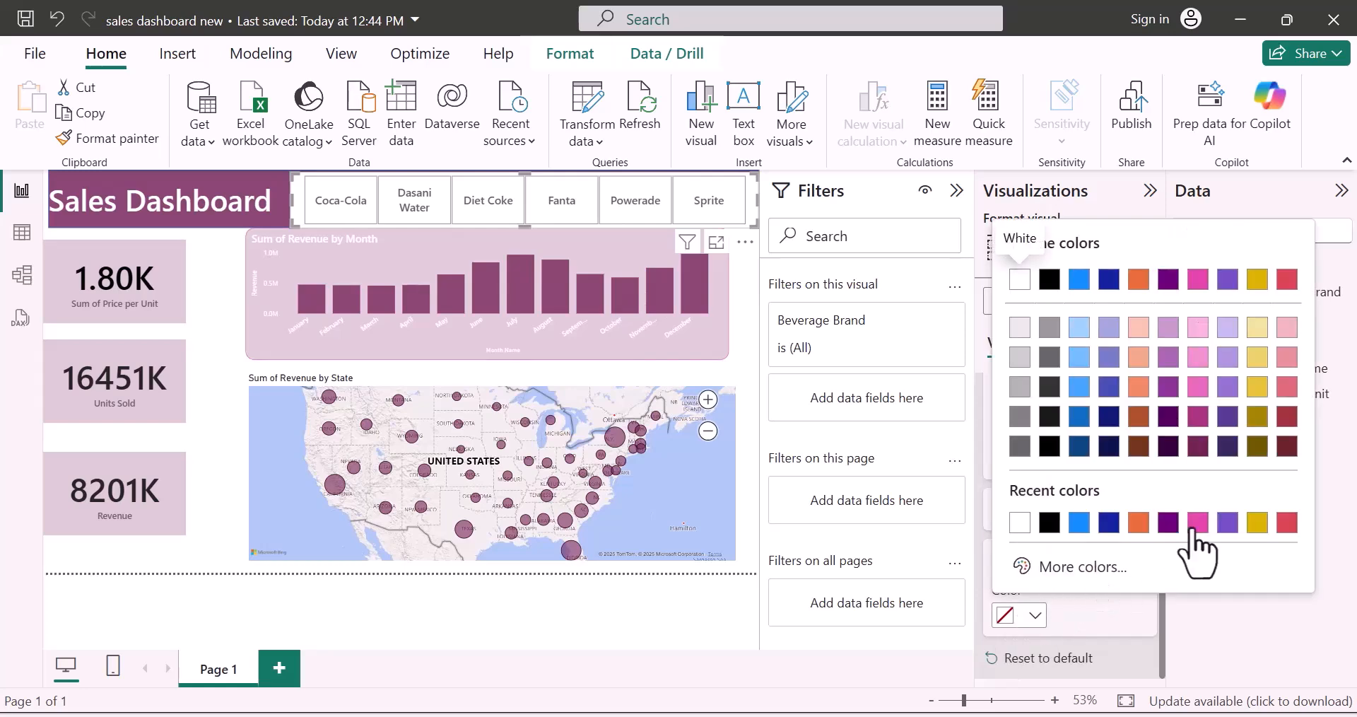
pyautogui.click(1197, 523)
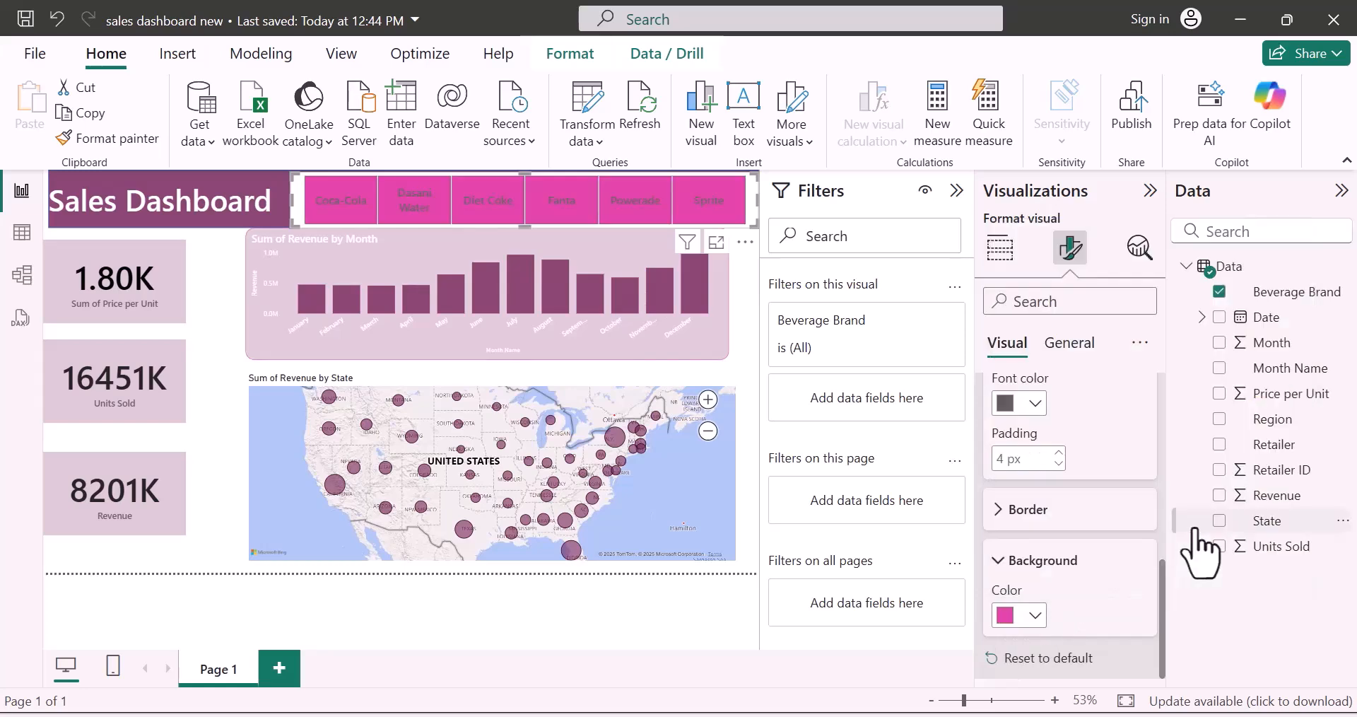
pyautogui.click(1036, 615)
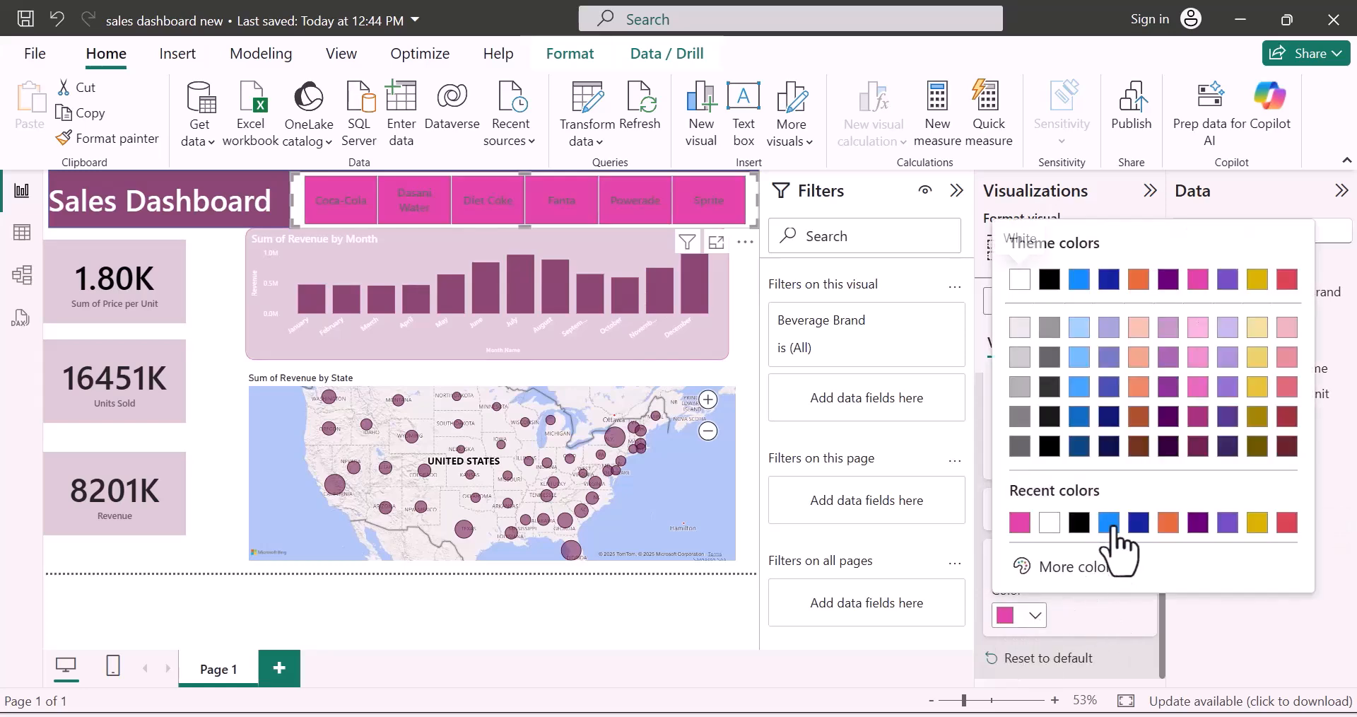
pyautogui.click(1071, 565)
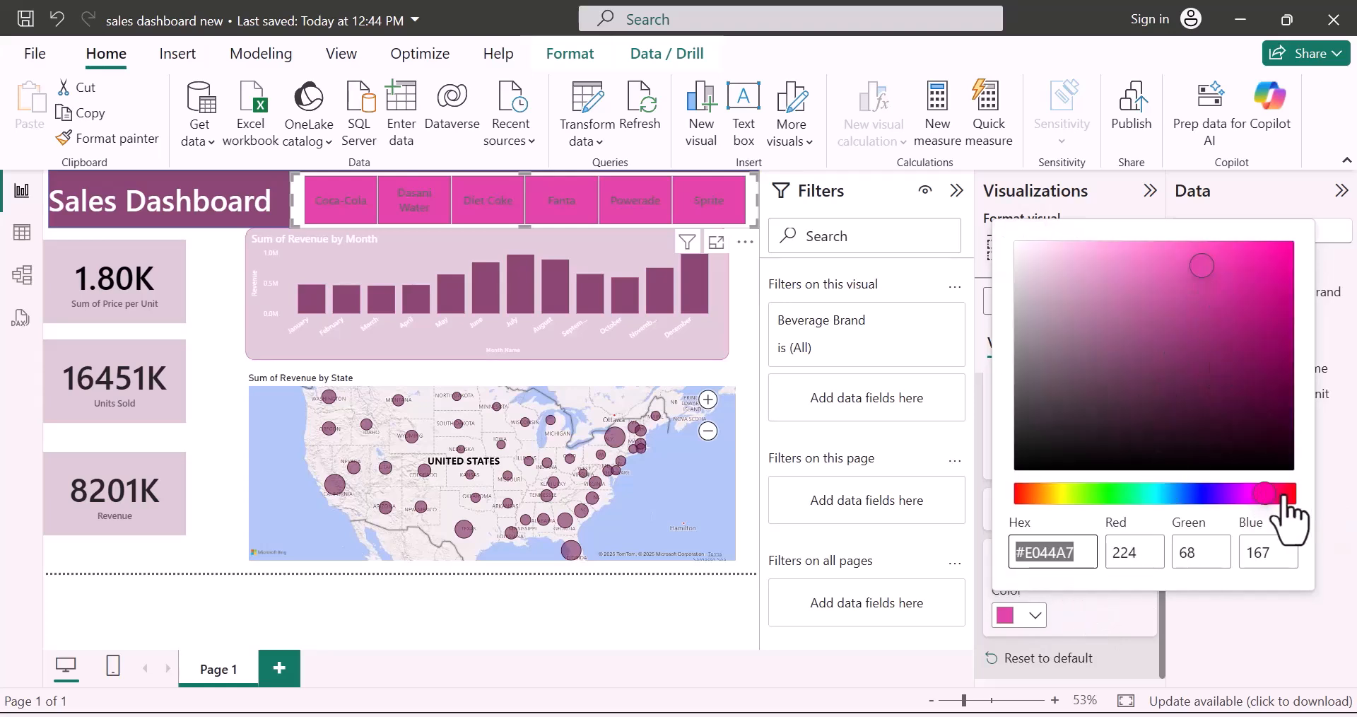
pyautogui.click(1243, 493)
pyautogui.moveTo(1196, 275); pyautogui.dragTo(1038, 266)
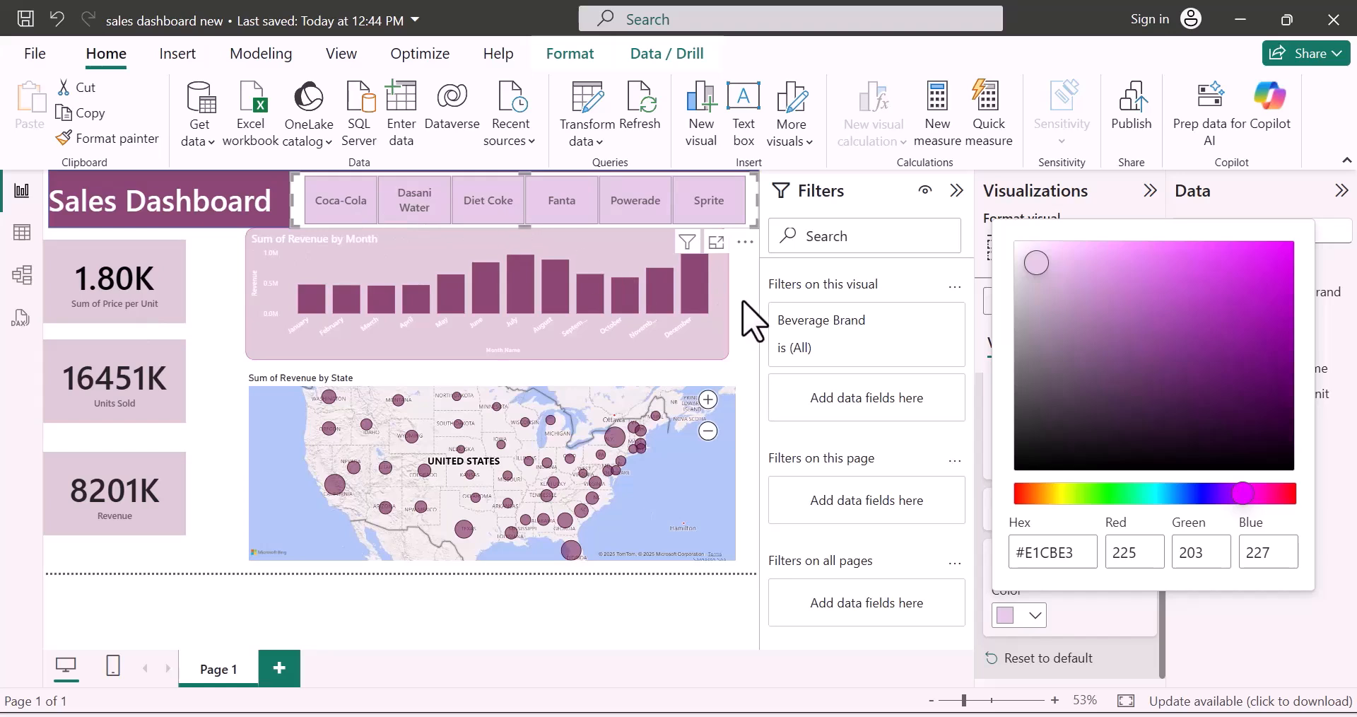
pyautogui.press('Escape')
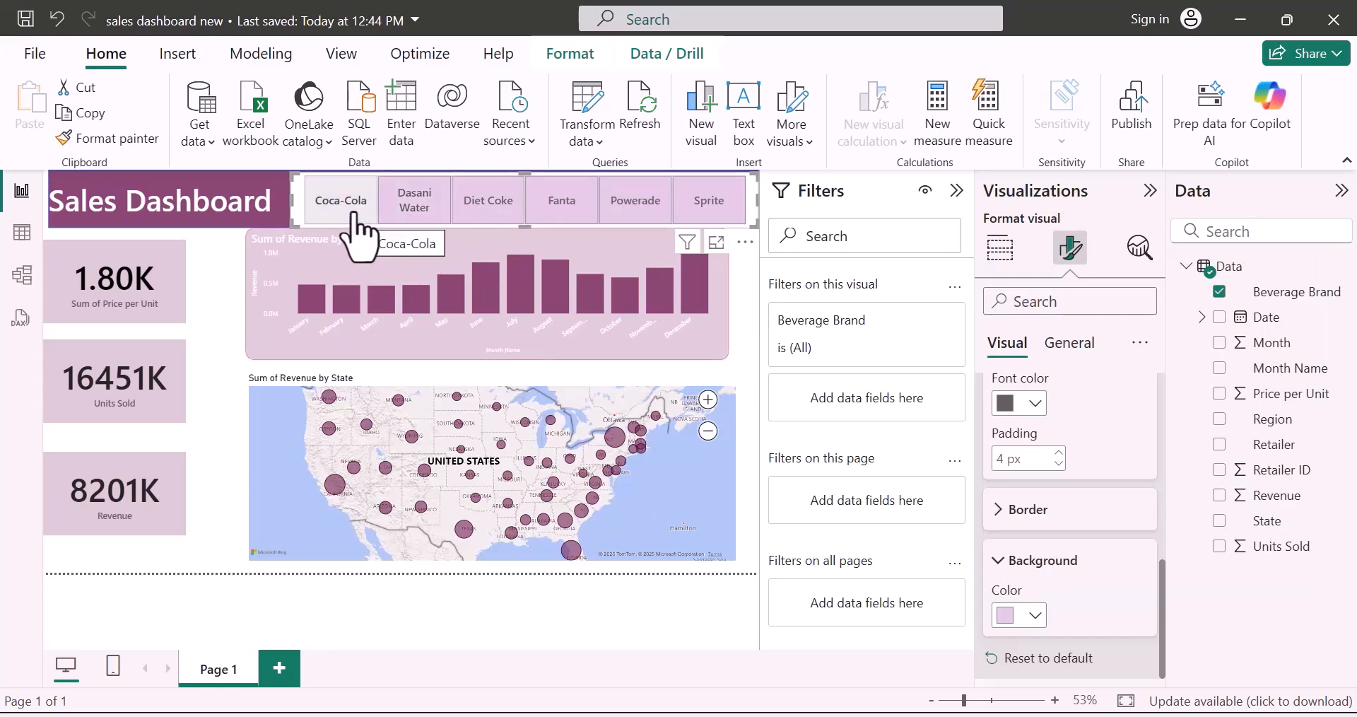
# - Test the slicer by filtering the dashboard by Coca-Cola, Diet Coke, Fanta, Powerade and Sprite, trying the map's zoom controls as well
pyautogui.click(355, 216)
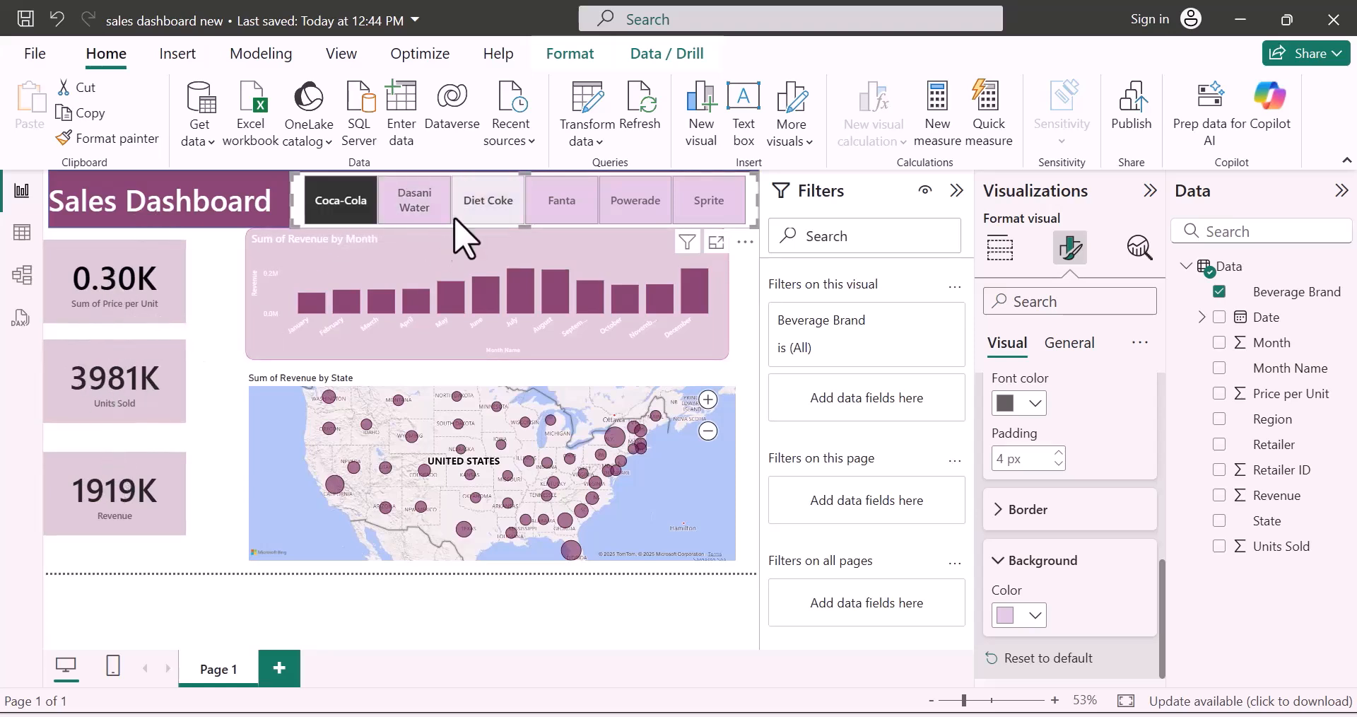
pyautogui.click(488, 212)
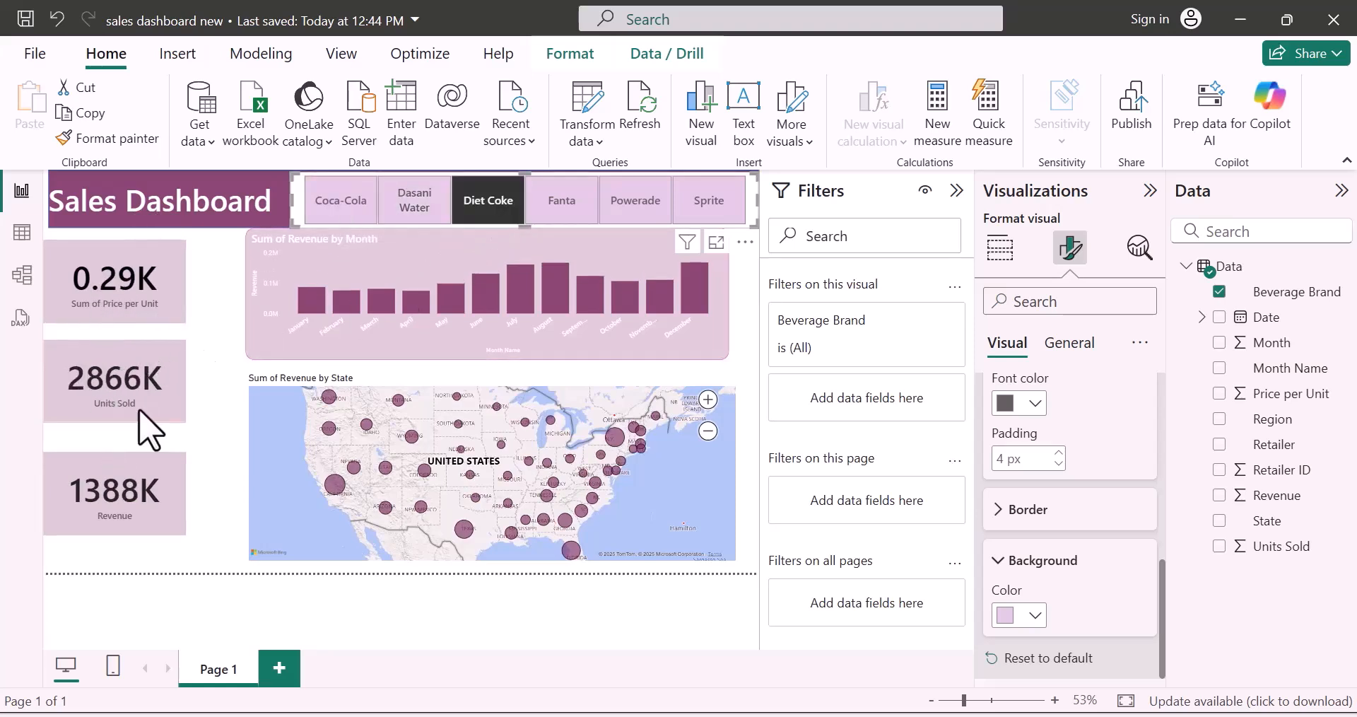
pyautogui.click(563, 218)
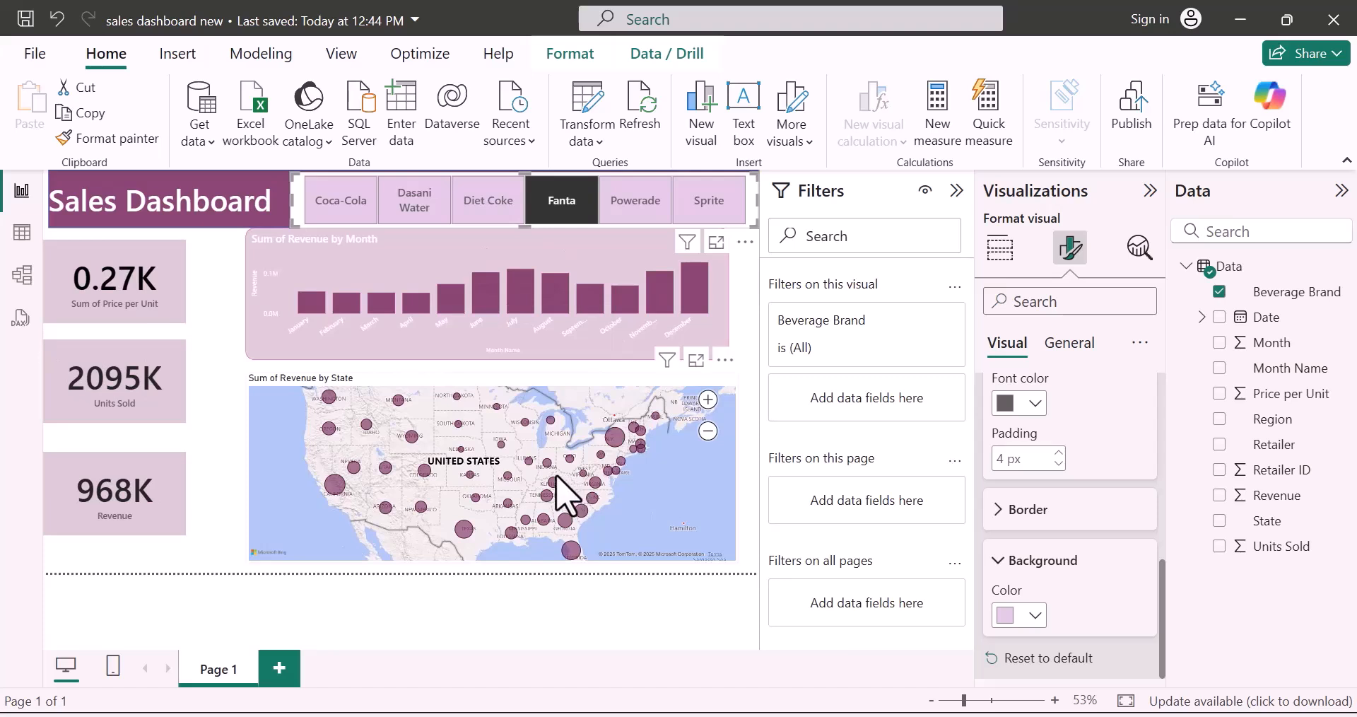
pyautogui.click(649, 219)
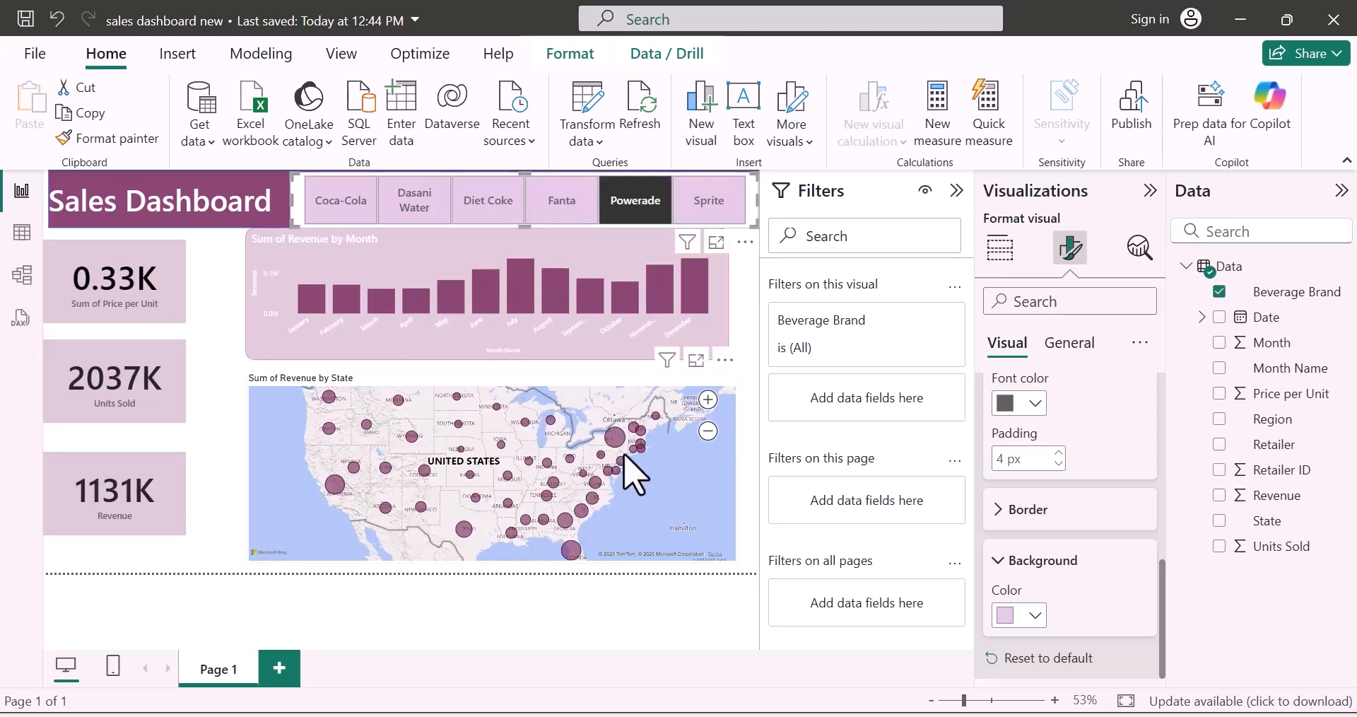
pyautogui.click(709, 431)
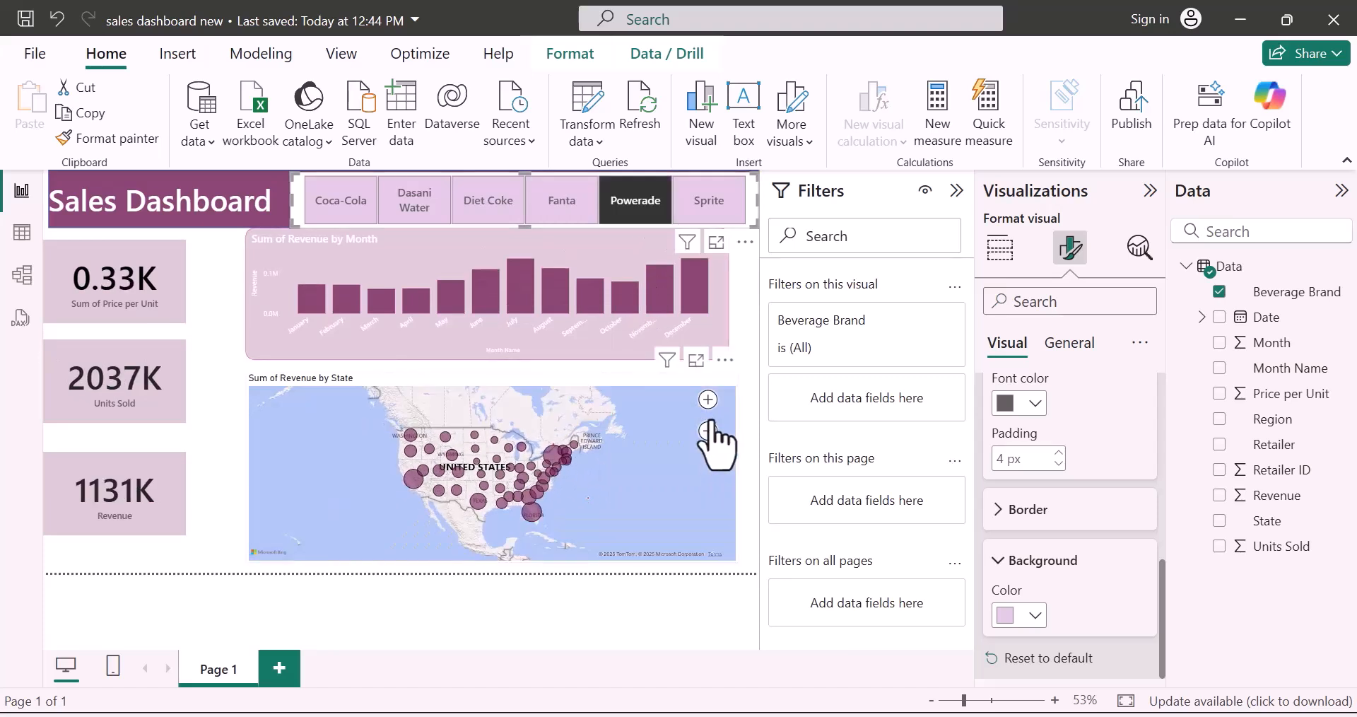
pyautogui.click(709, 400)
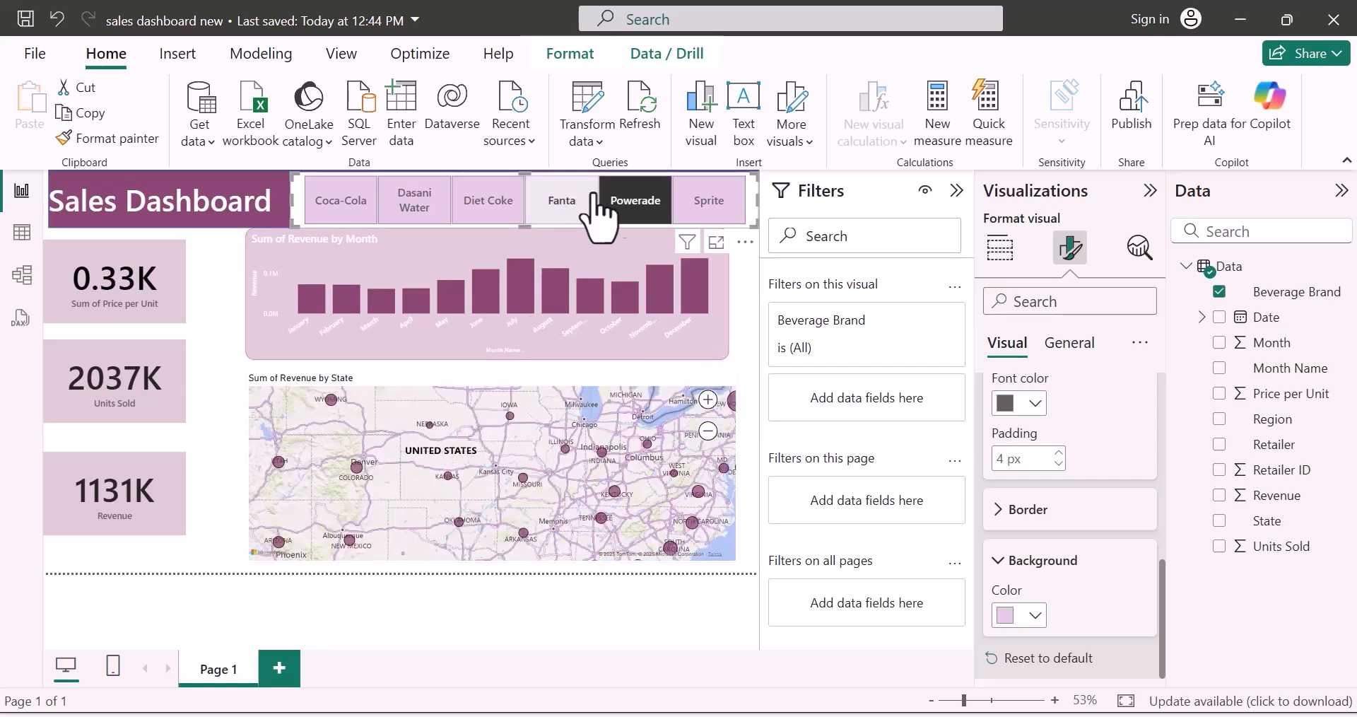
pyautogui.click(704, 215)
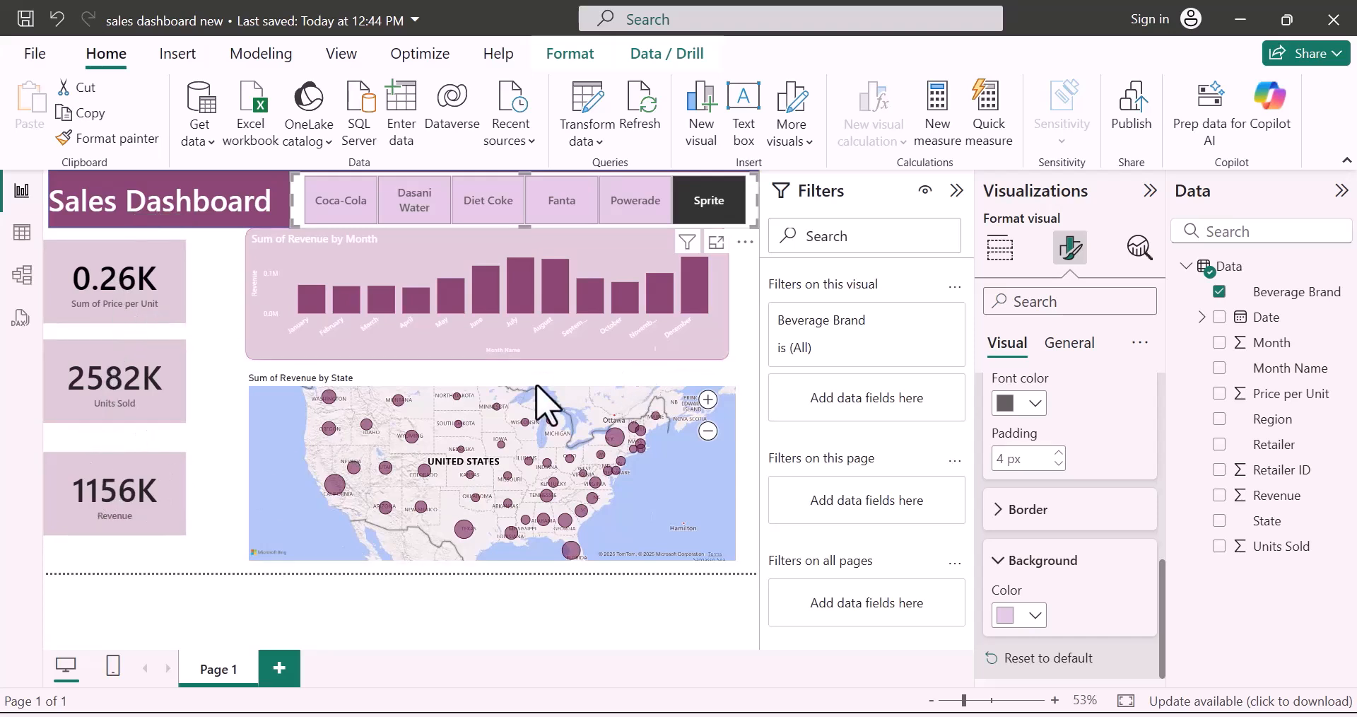
pyautogui.click(222, 325)
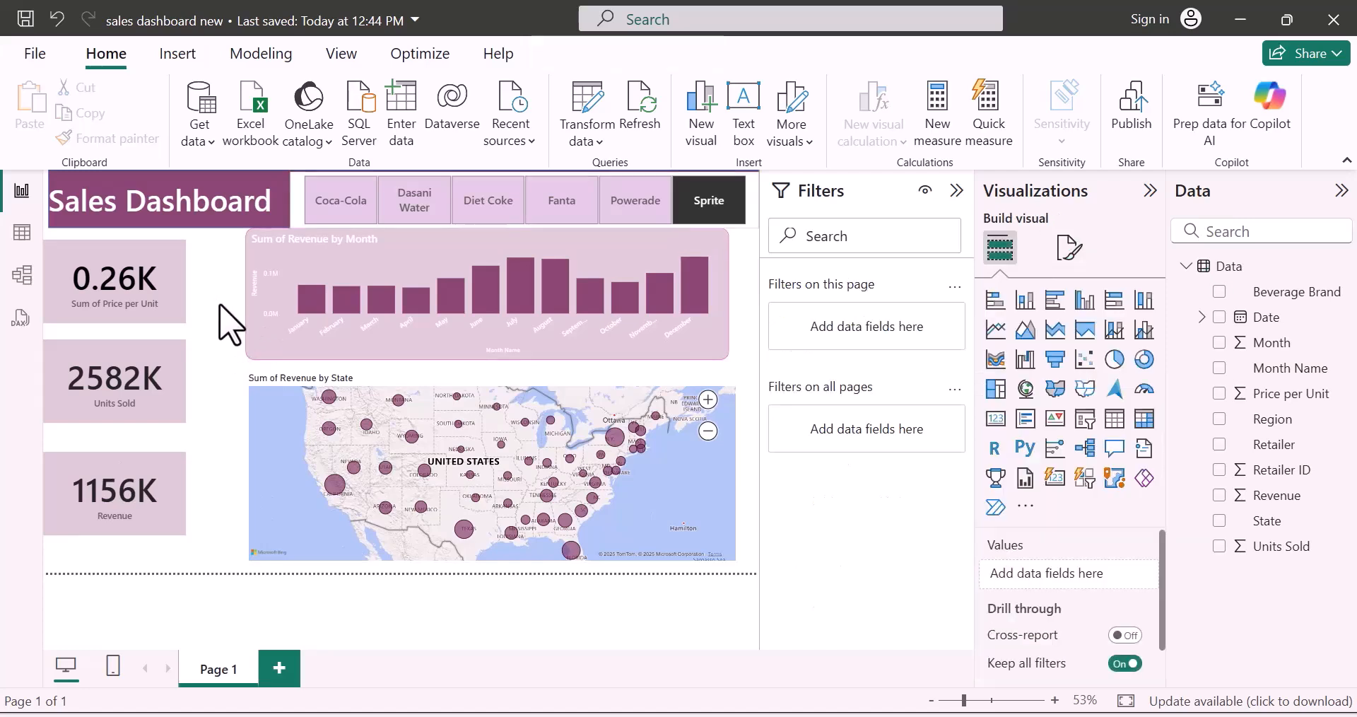